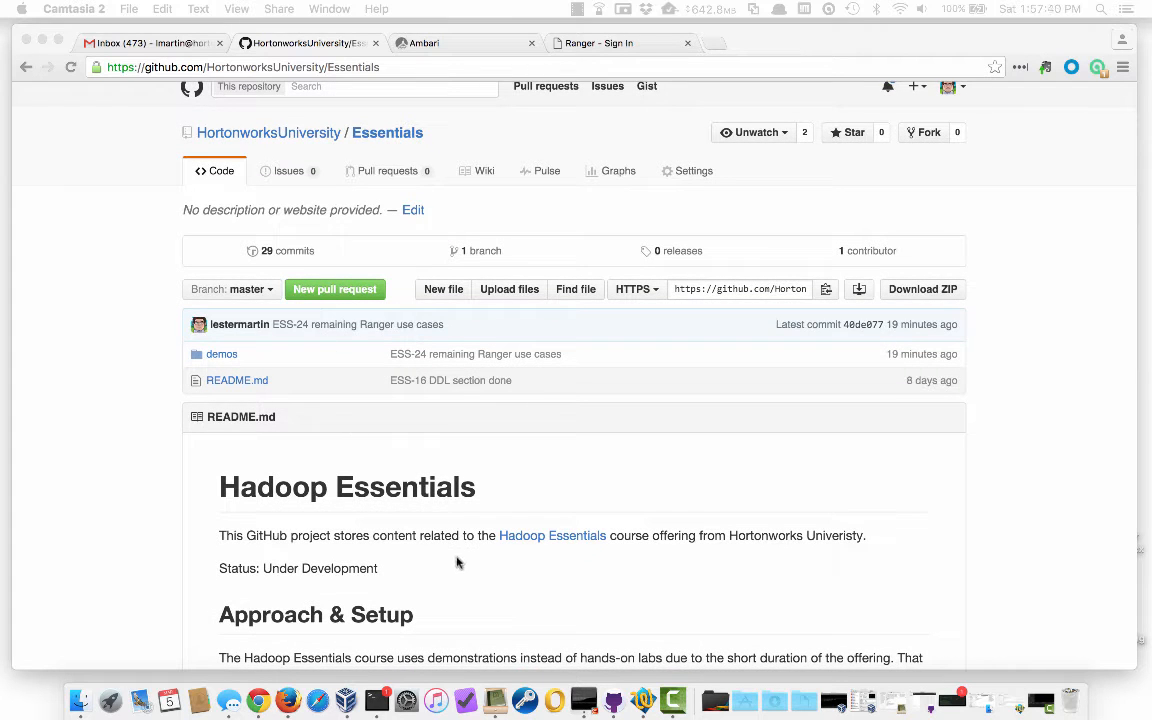
# Scroll the Essentials README down to The Demonstrations list, which ends with Securing Hive with Ranger
pyautogui.scroll(-1, 458, 560)
pyautogui.scroll(-1, 457, 563)
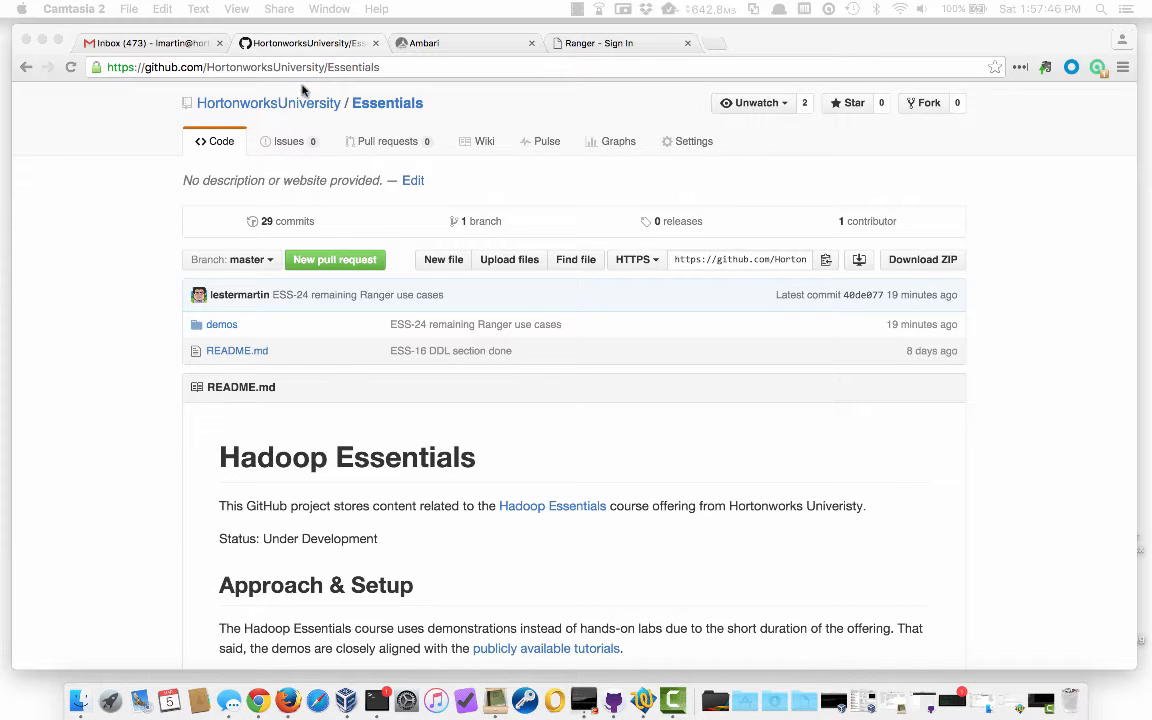
pyautogui.scroll(-10, 345, 420)
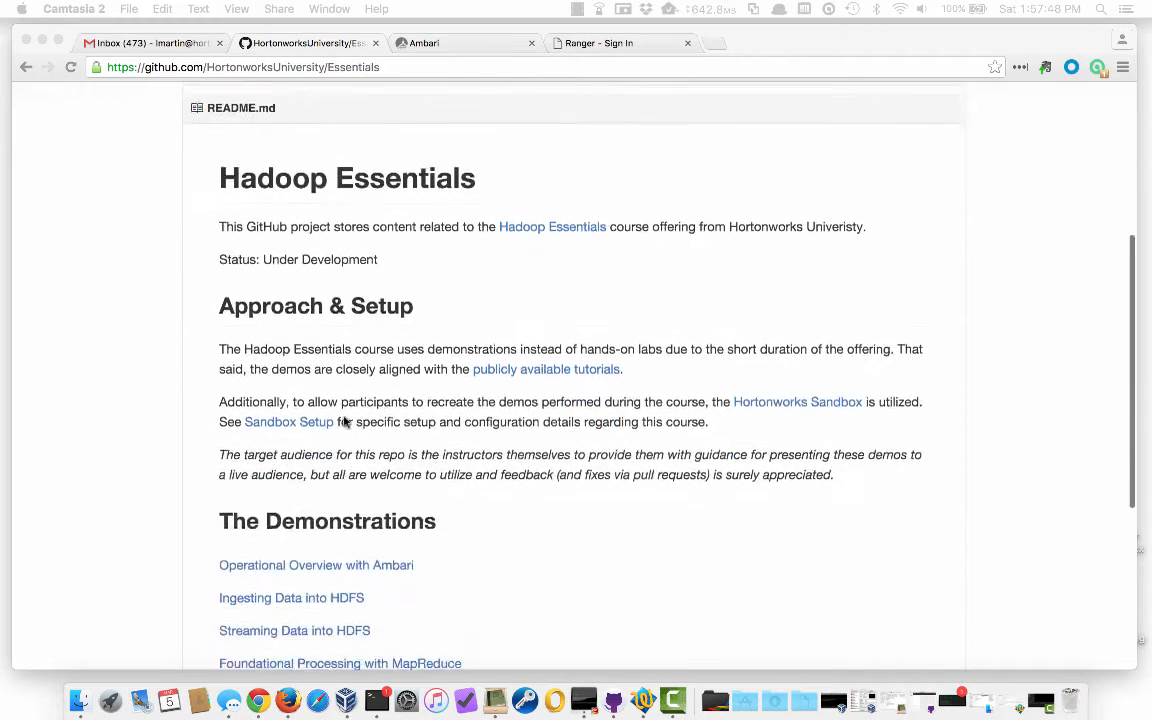
pyautogui.scroll(-2, 345, 420)
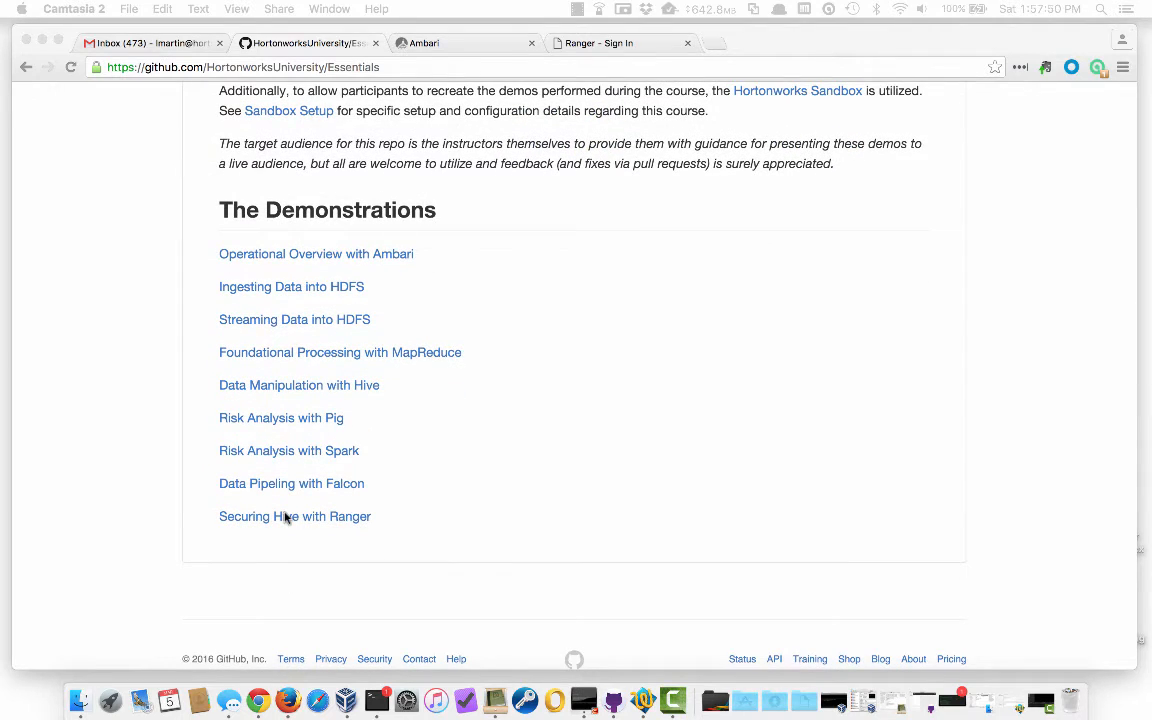
pyautogui.click(338, 518)
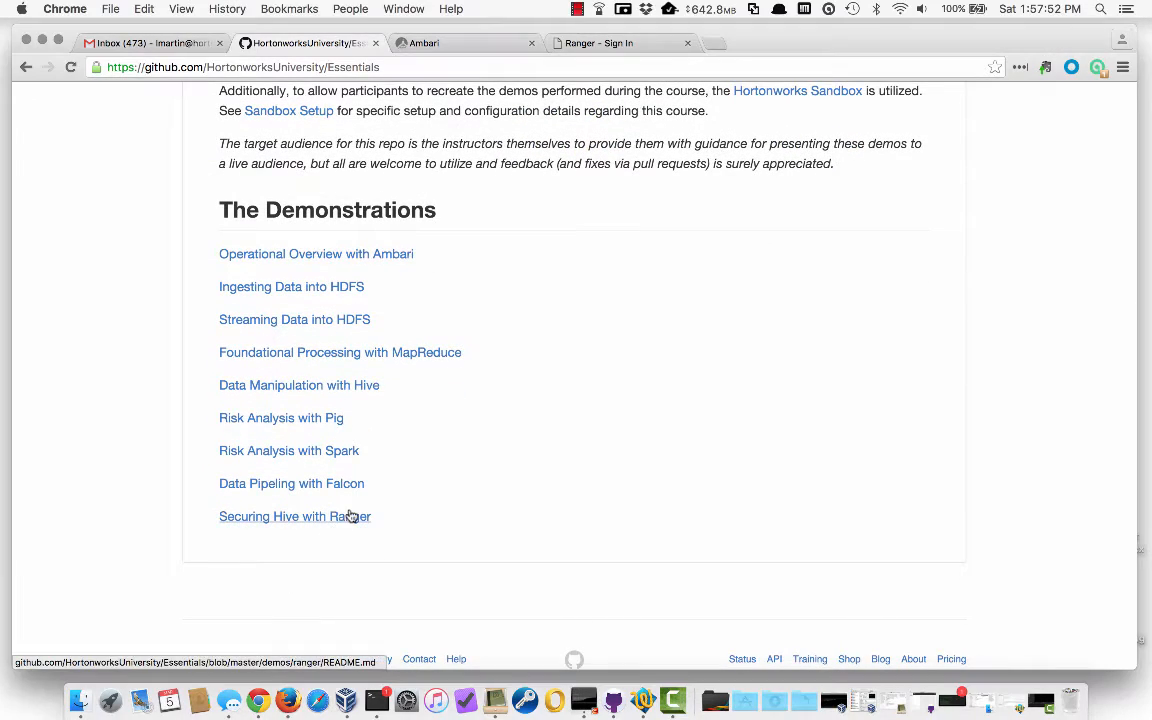
# Open the Securing Hive with Ranger demo README and scroll down to its Use Cases table
pyautogui.click(352, 516)
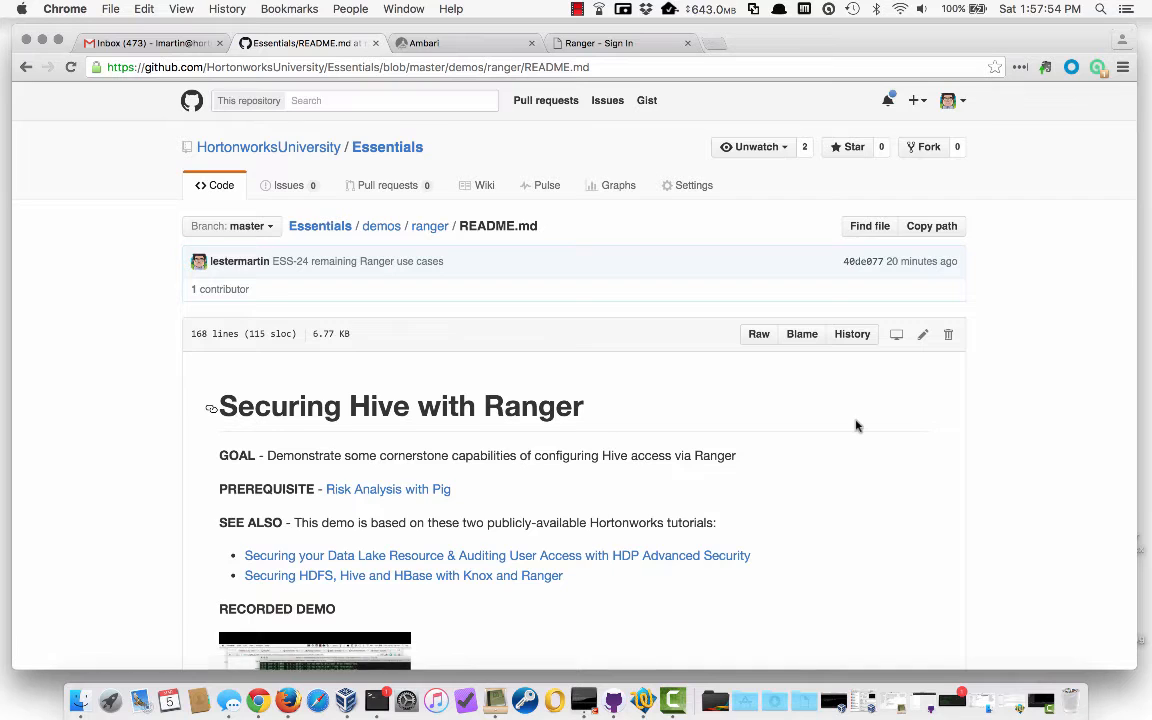
pyautogui.scroll(-5, 855, 426)
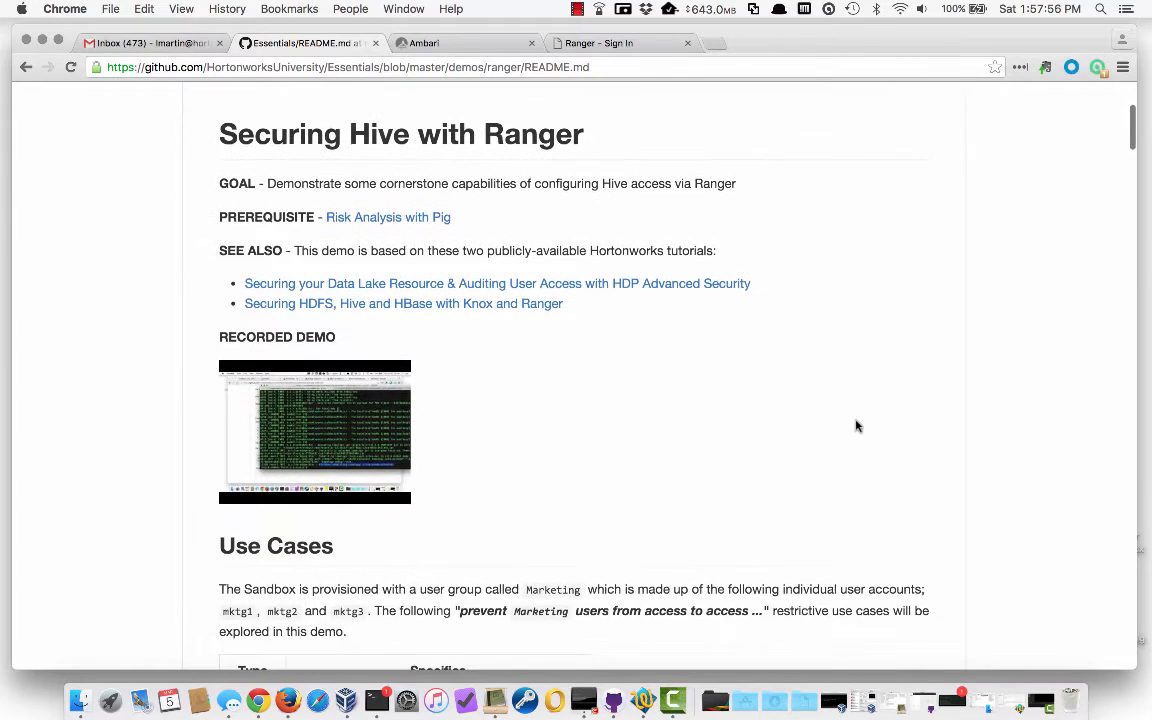
pyautogui.scroll(-1, 855, 426)
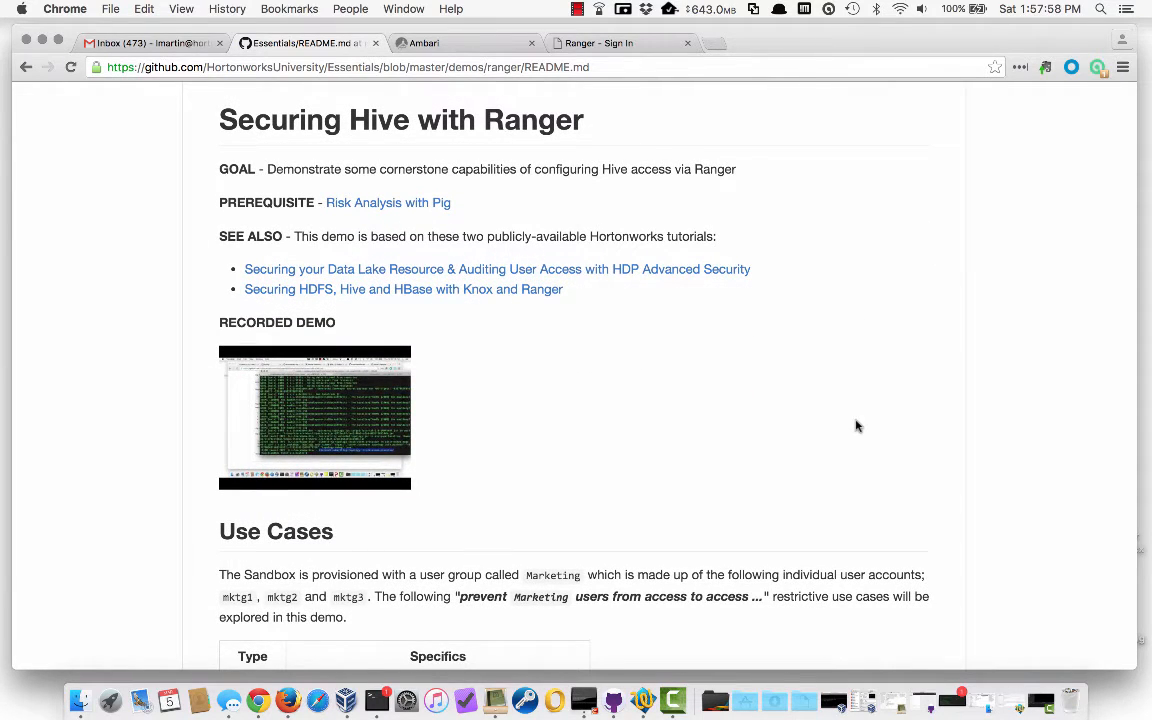
pyautogui.scroll(-2, 855, 426)
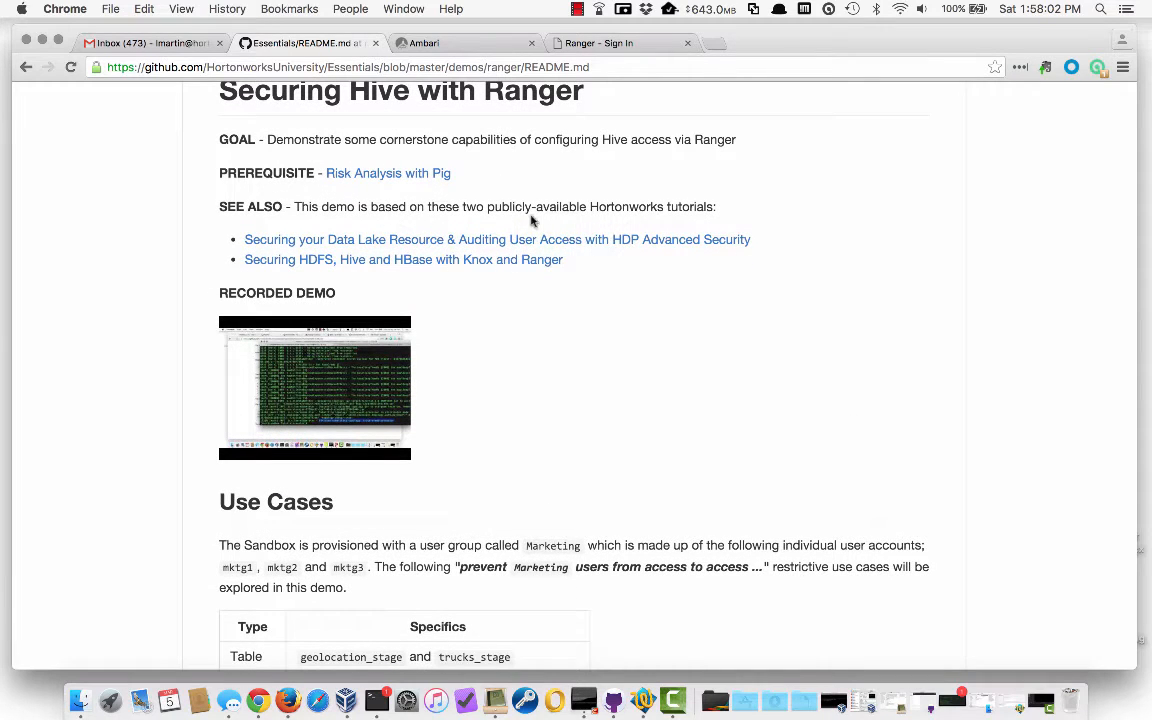
pyautogui.scroll(-2, 530, 290)
pyautogui.scroll(-2, 530, 290)
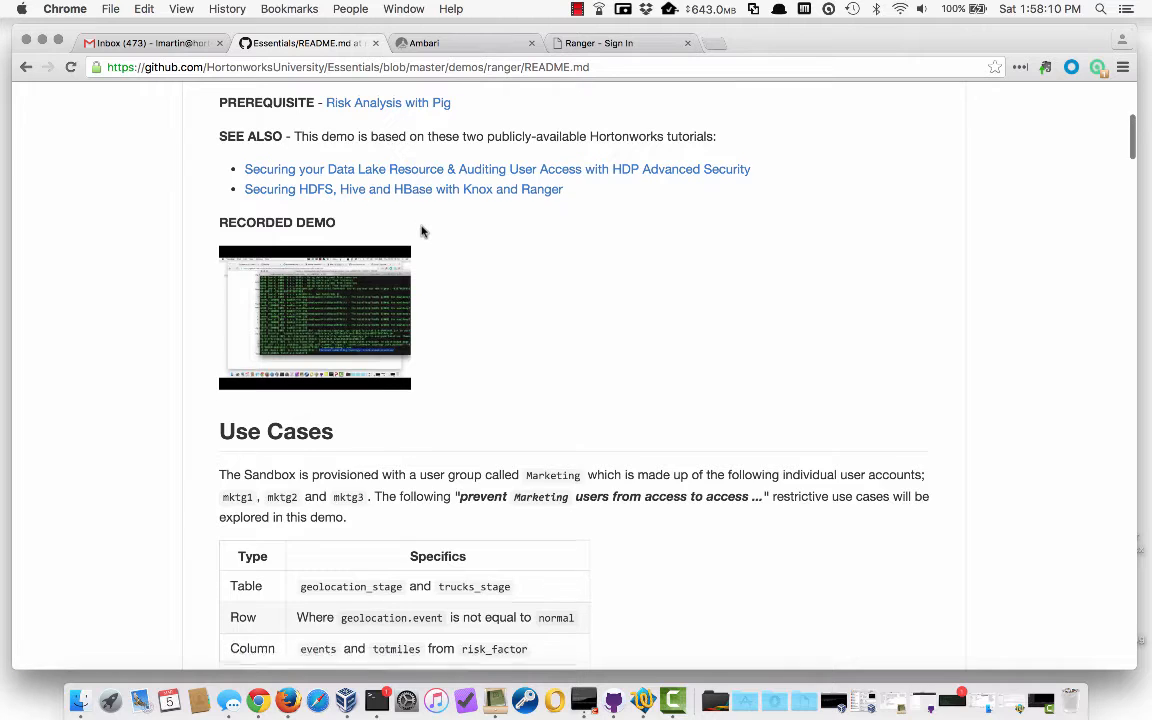
pyautogui.scroll(-2, 421, 231)
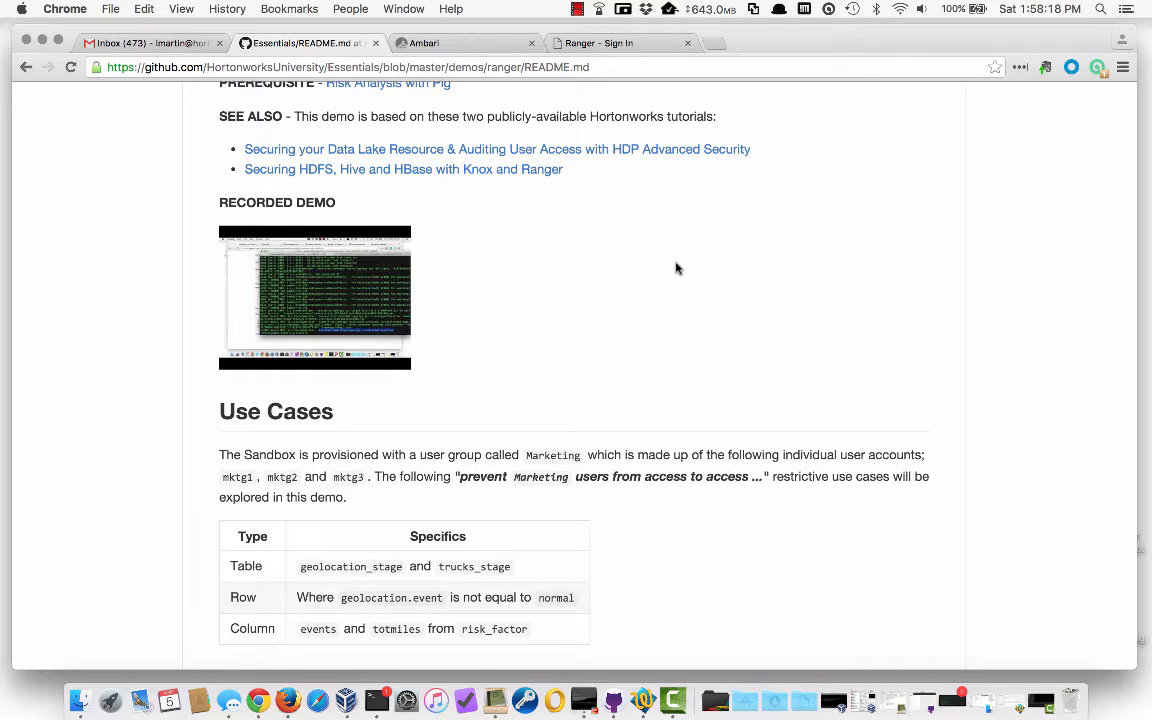
pyautogui.scroll(-1, 676, 267)
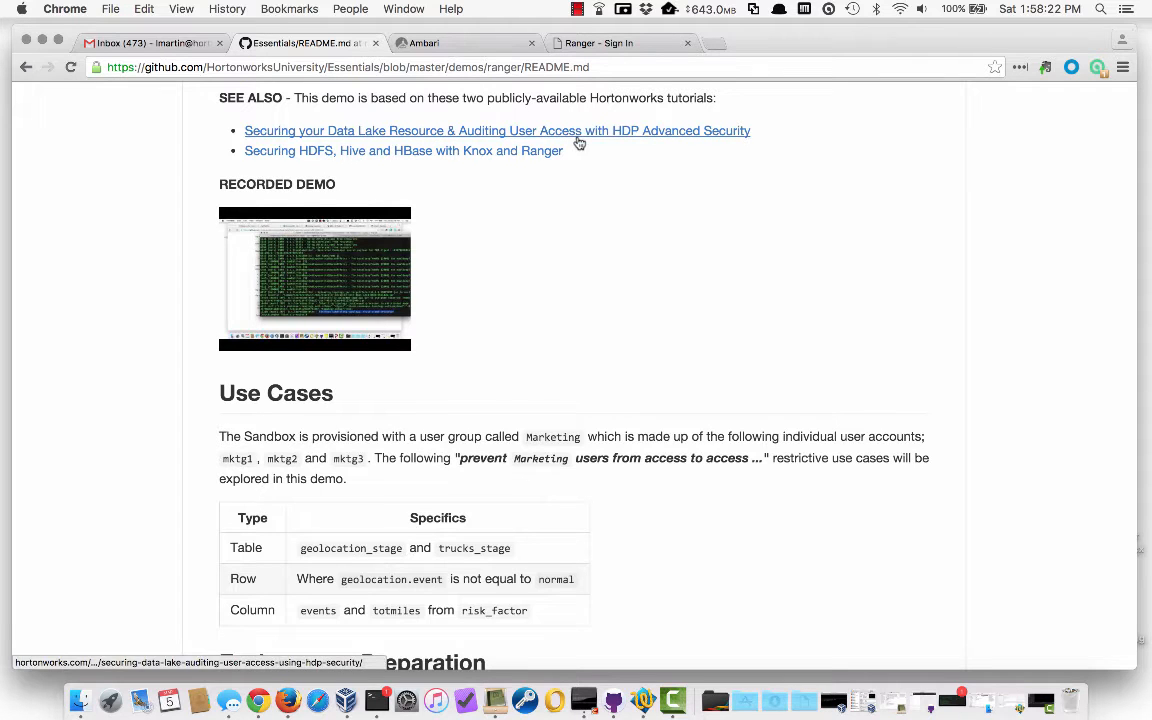
pyautogui.scroll(-1, 583, 254)
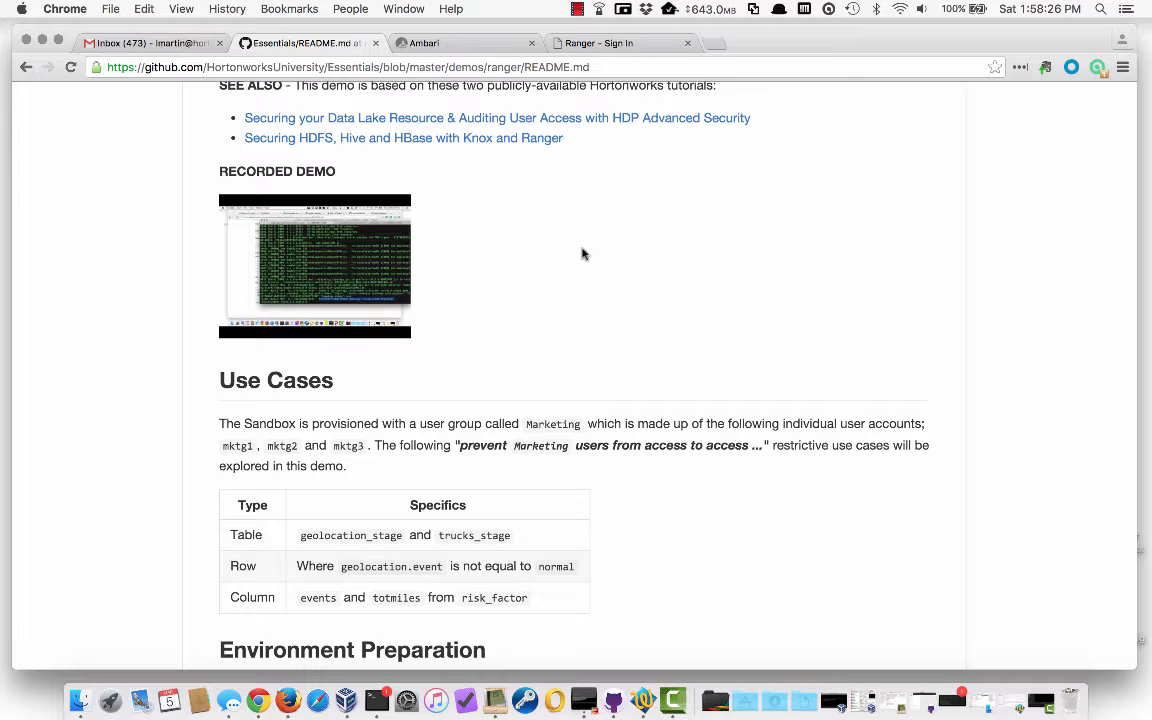
pyautogui.scroll(-1, 583, 254)
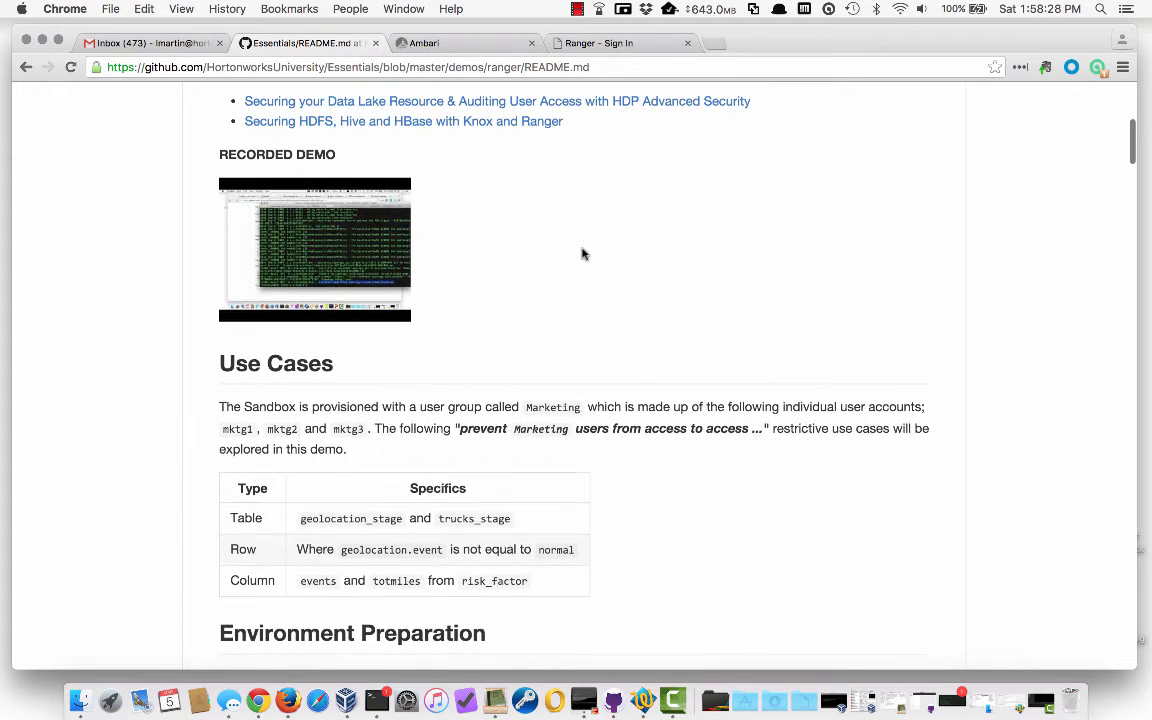
pyautogui.scroll(-5, 583, 254)
pyautogui.scroll(-3, 583, 254)
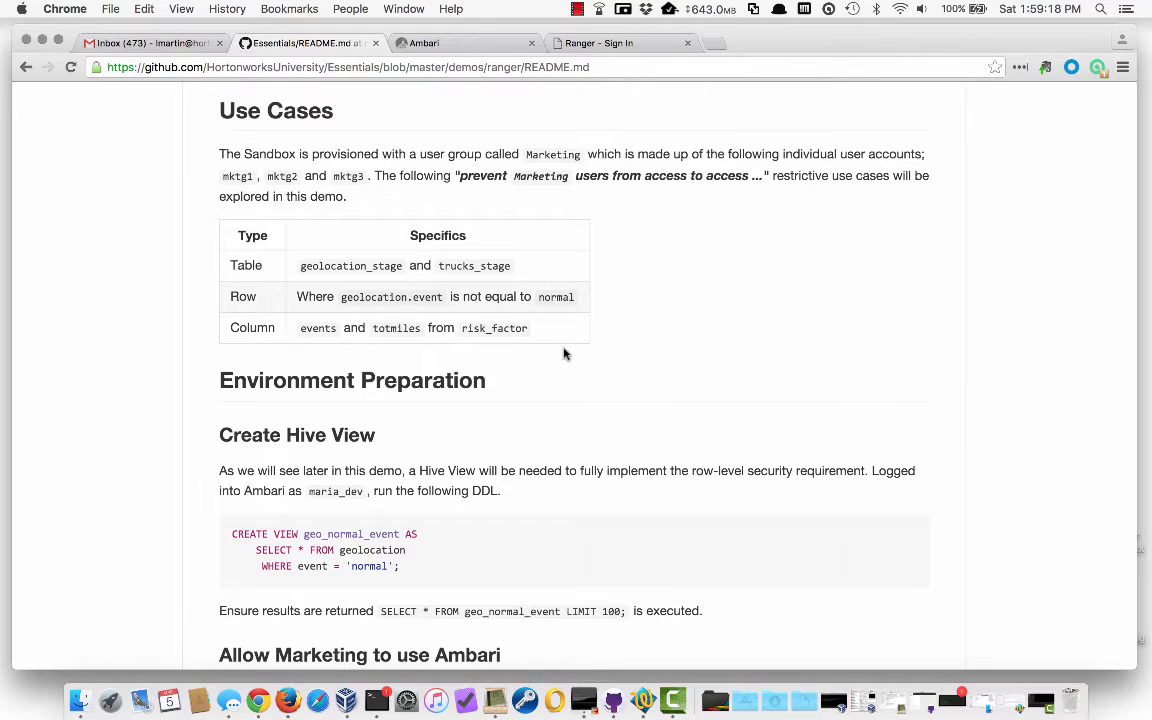
# Read the Create Hive View instructions, then switch to the Ambari sign-in tab
pyautogui.scroll(-5, 563, 353)
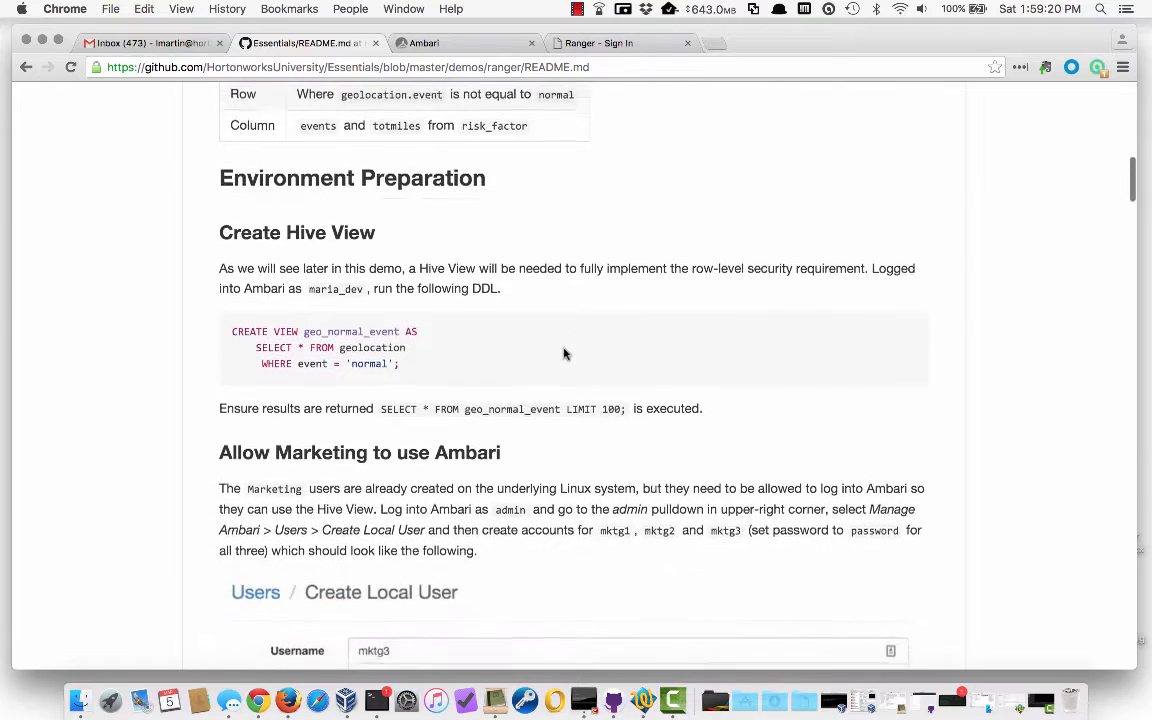
pyautogui.scroll(-1, 563, 353)
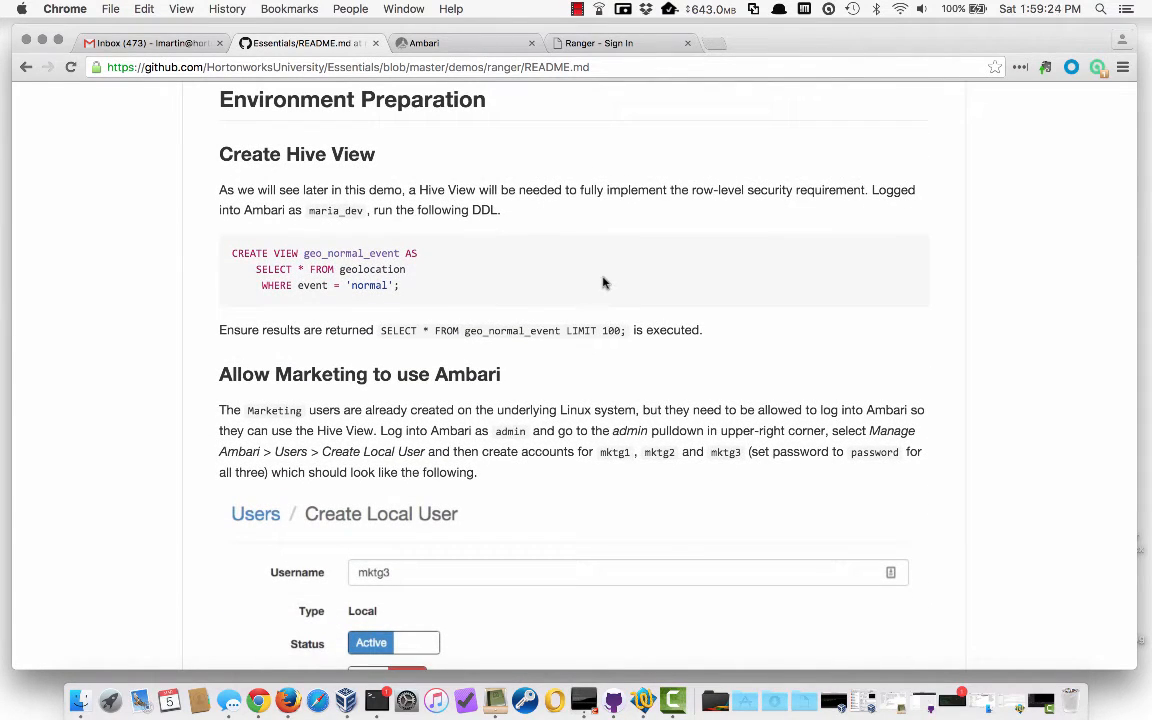
pyautogui.click(437, 43)
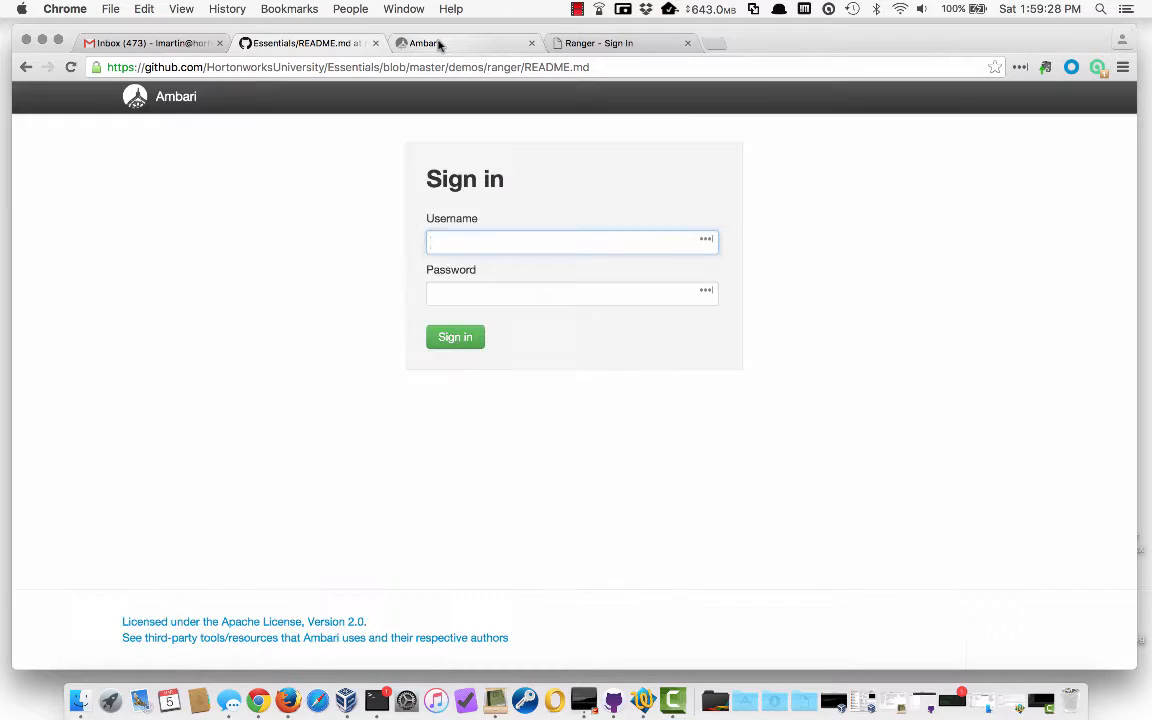
# Sign in to Ambari with the sandbox user's username and password, then open Hive View
pyautogui.write('ma')
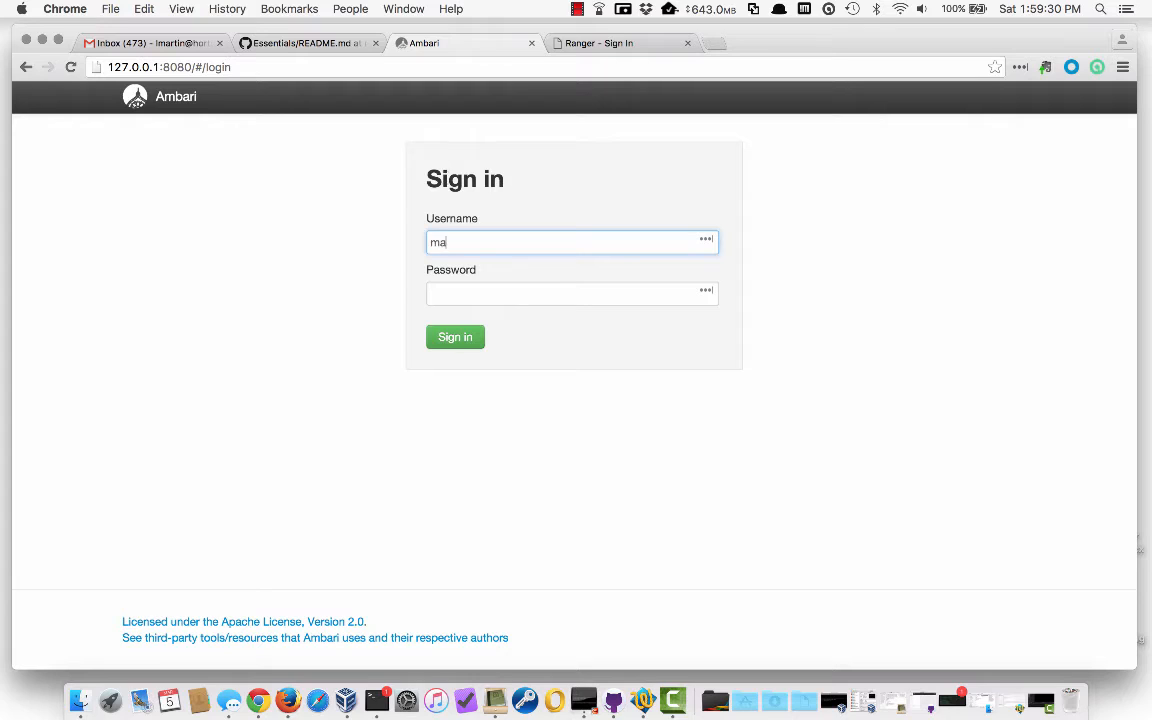
pyautogui.write('ria_dev')
pyautogui.press('Tab')
pyautogui.write('m')
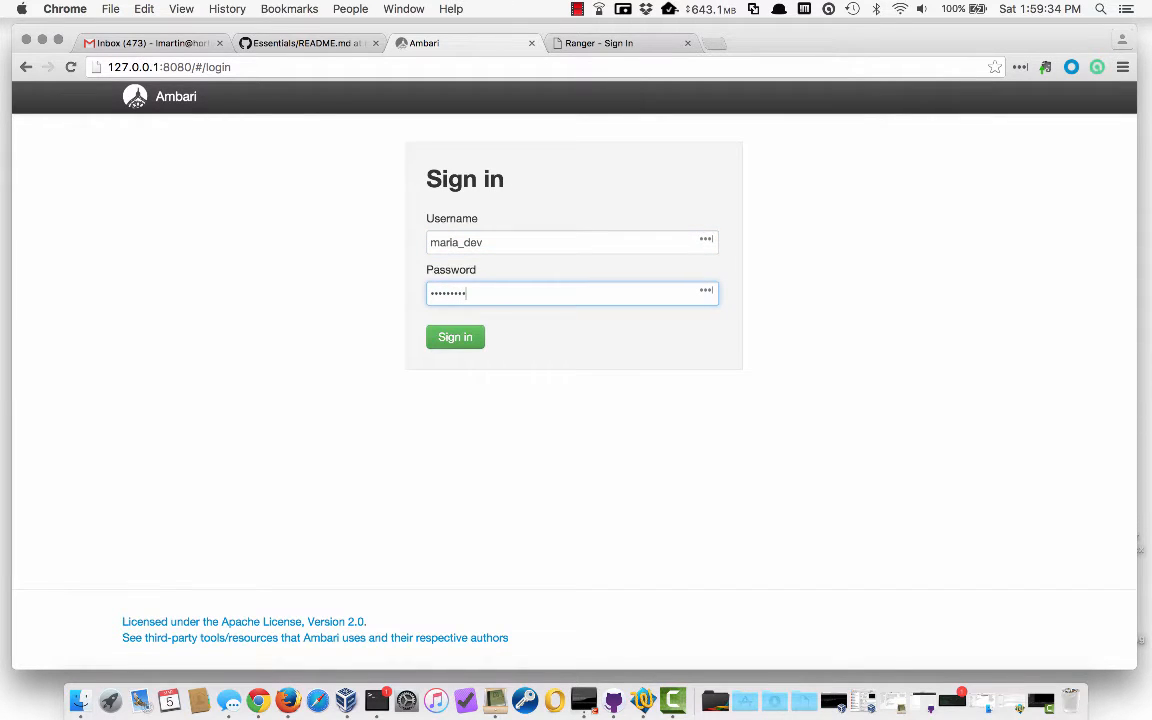
pyautogui.click(452, 337)
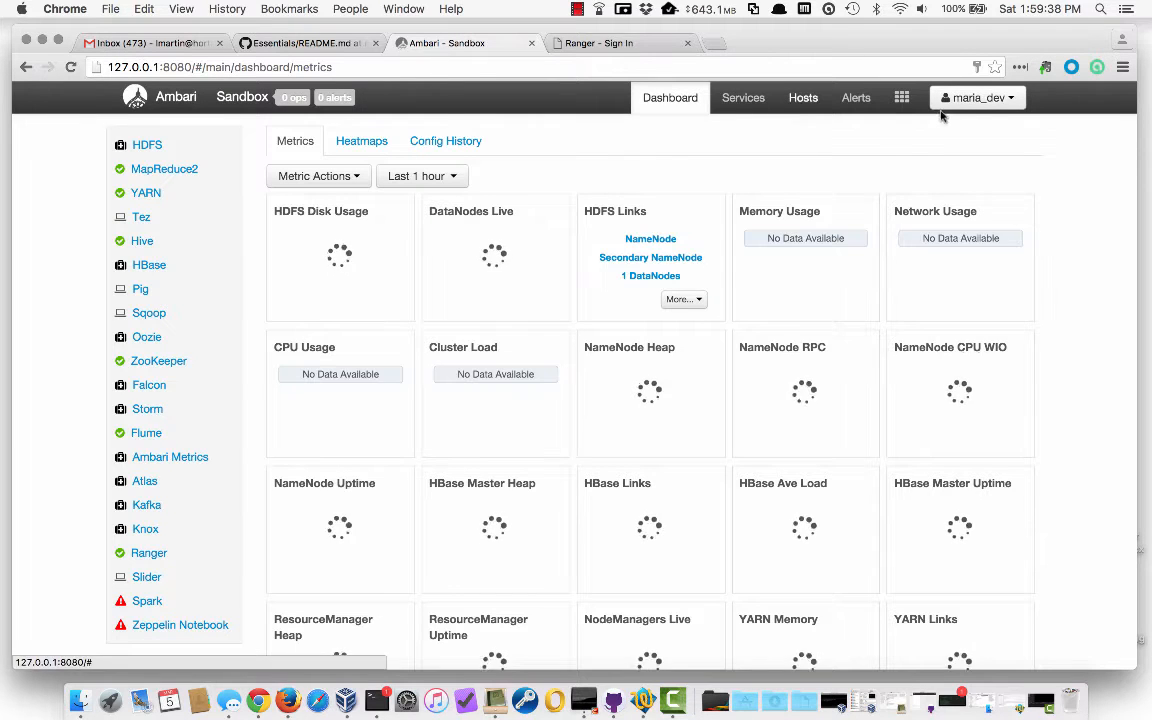
pyautogui.click(901, 97)
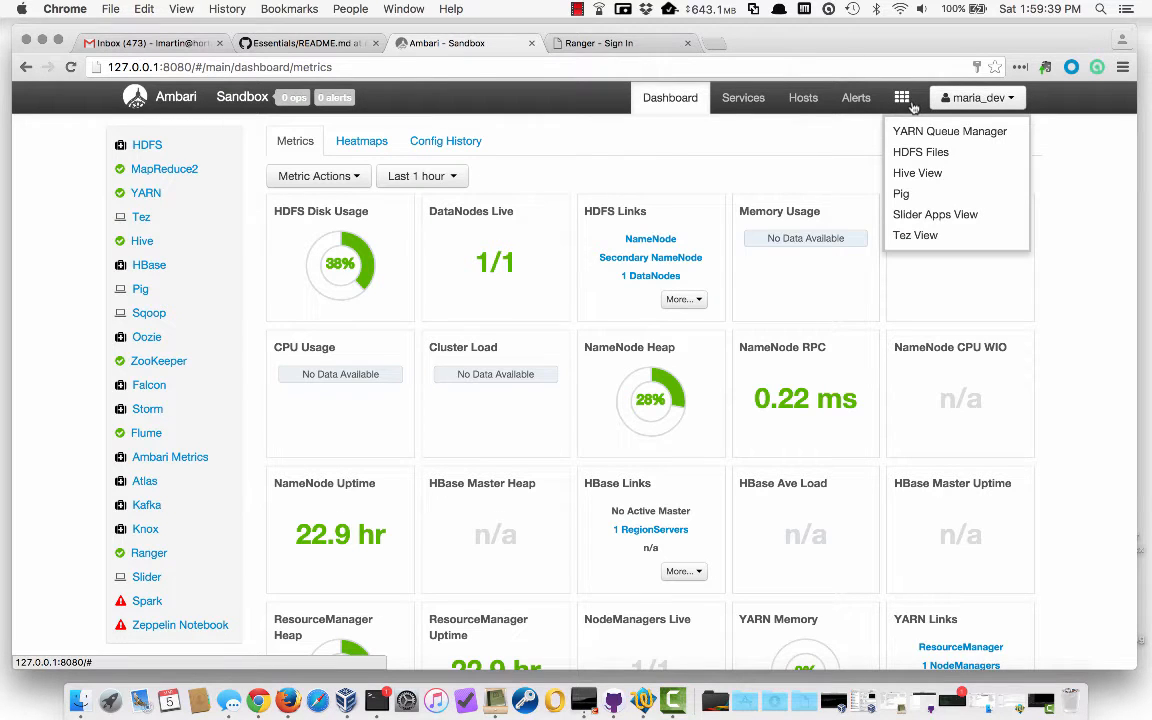
pyautogui.click(917, 178)
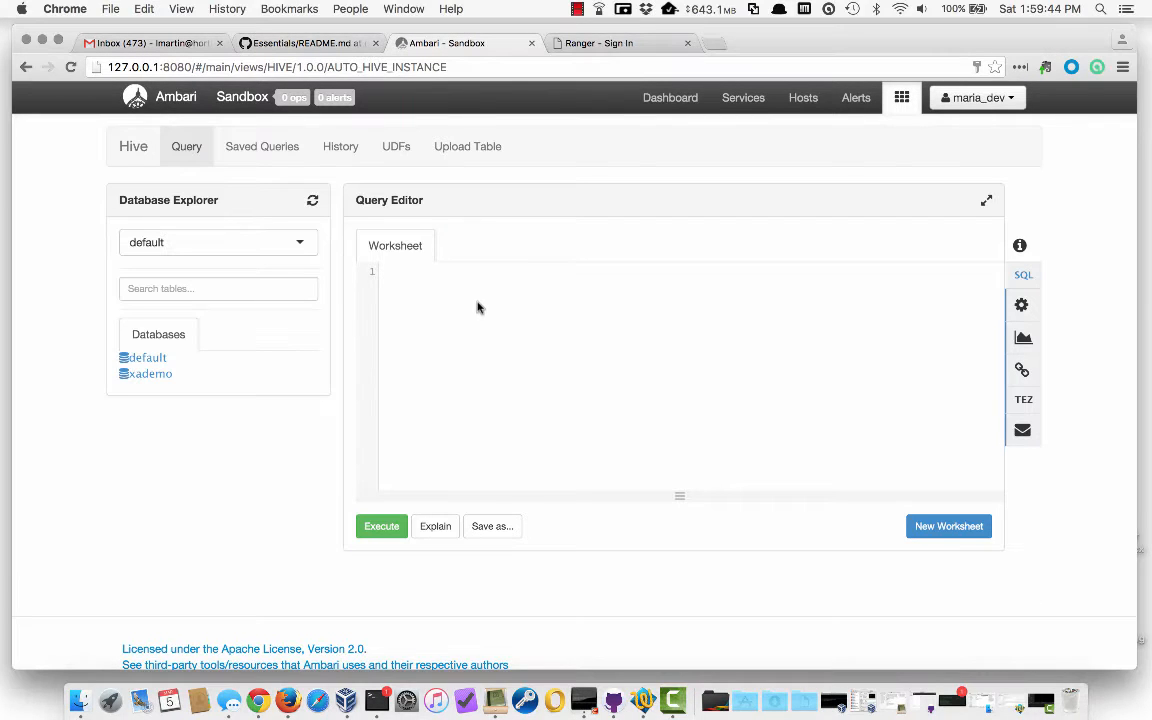
# Expand default > geolocation in the Database Explorer to see its columns
pyautogui.click(146, 358)
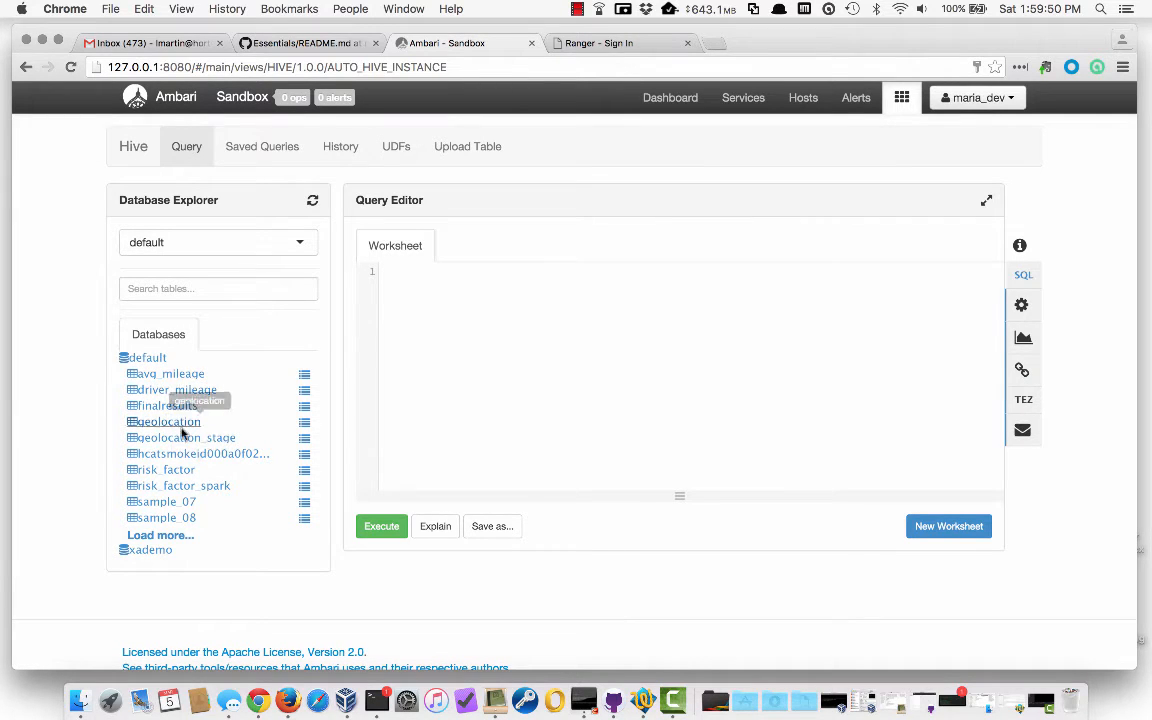
pyautogui.click(213, 420)
pyautogui.scroll(-3, 216, 514)
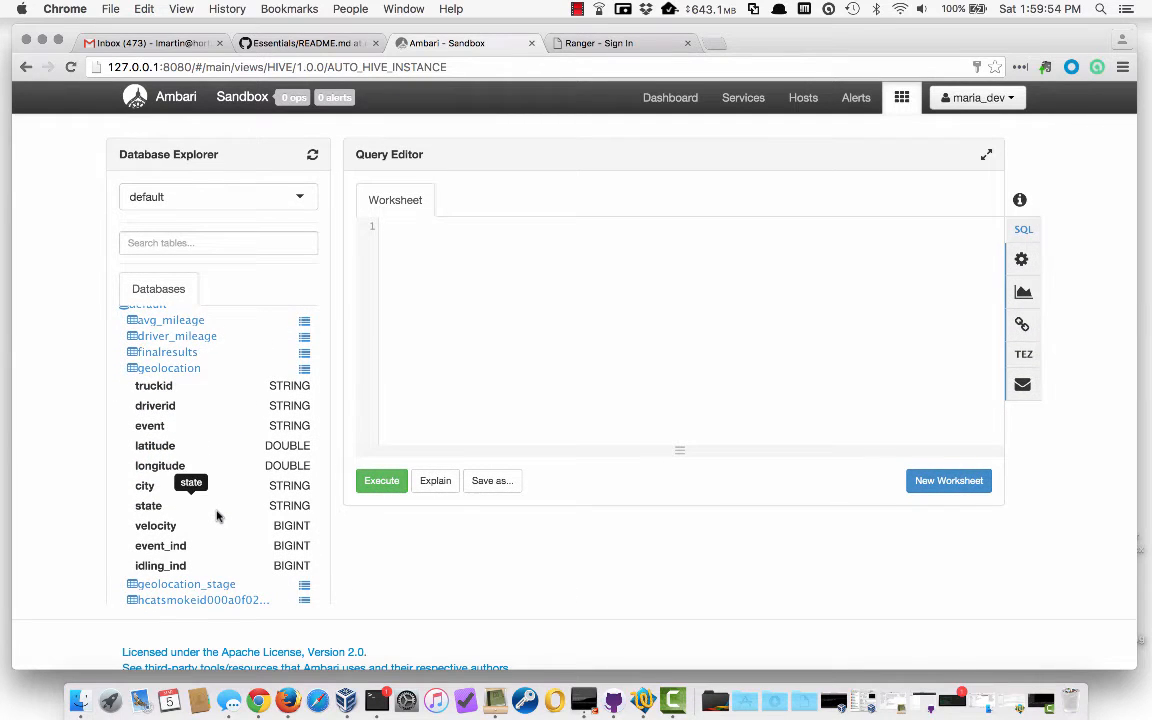
# Write CREATE VIEW geo_normal_event selecting geolocation rows WHERE event = 'normal' and execute it
pyautogui.click(440, 276)
pyautogui.scroll(2, 440, 276)
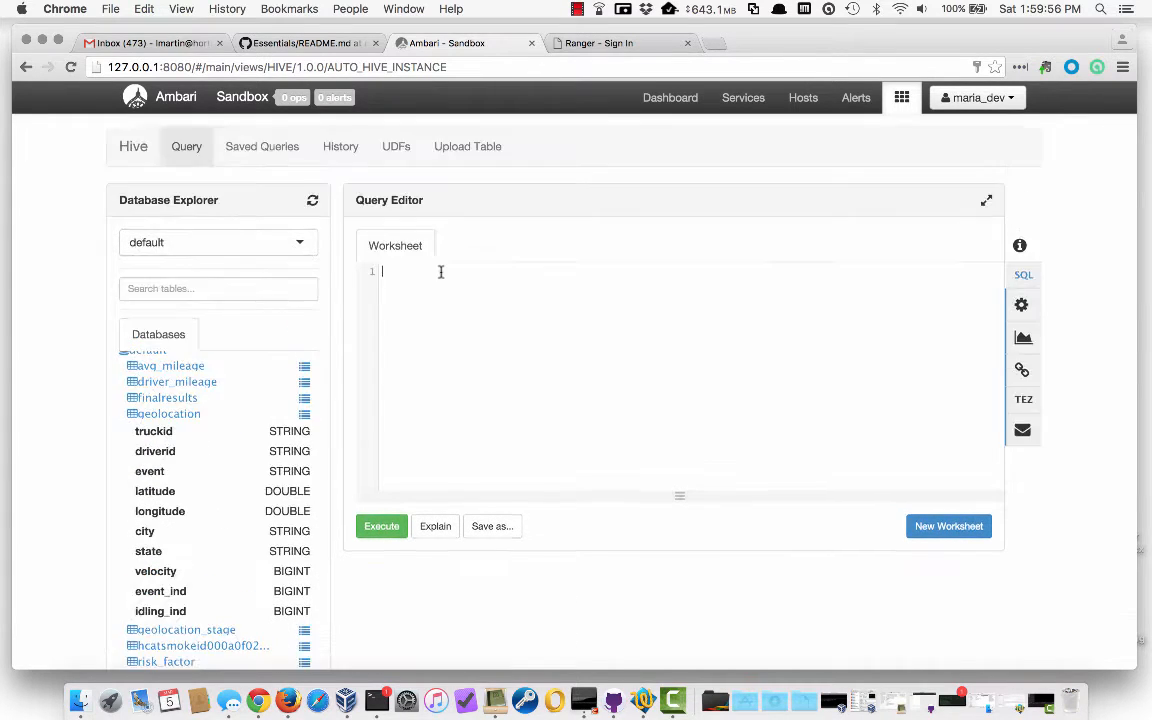
pyautogui.write('CREATEEE VIEW ')
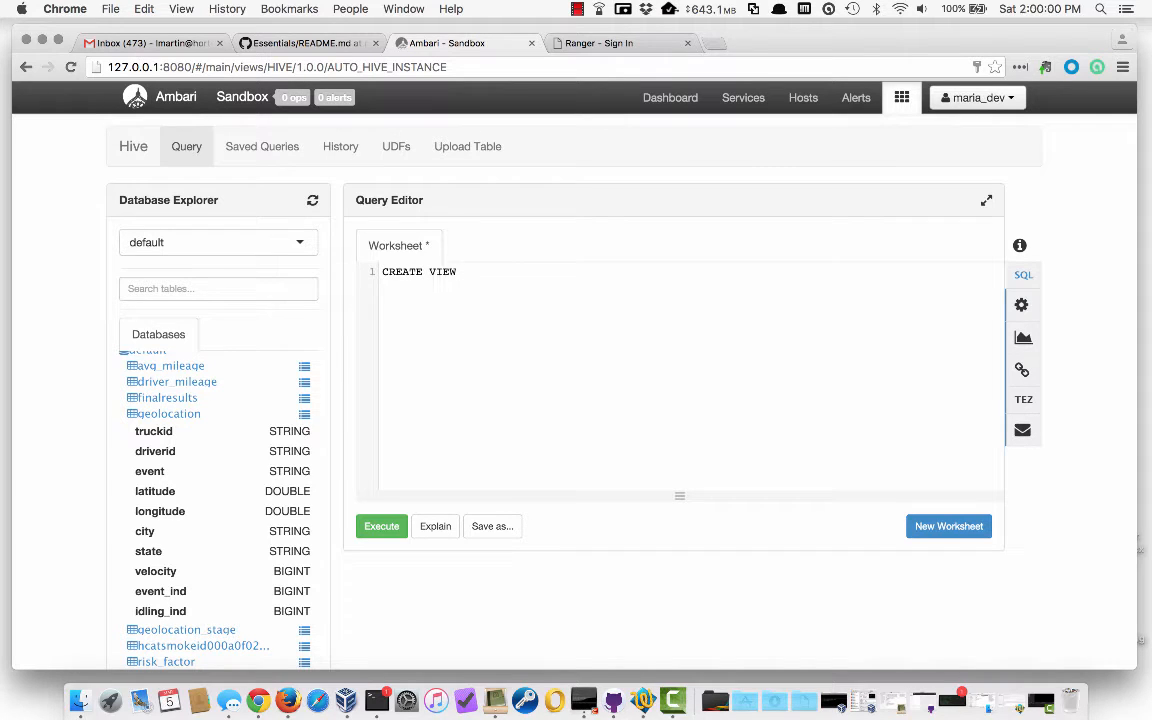
pyautogui.write('geo_normal_event AS')
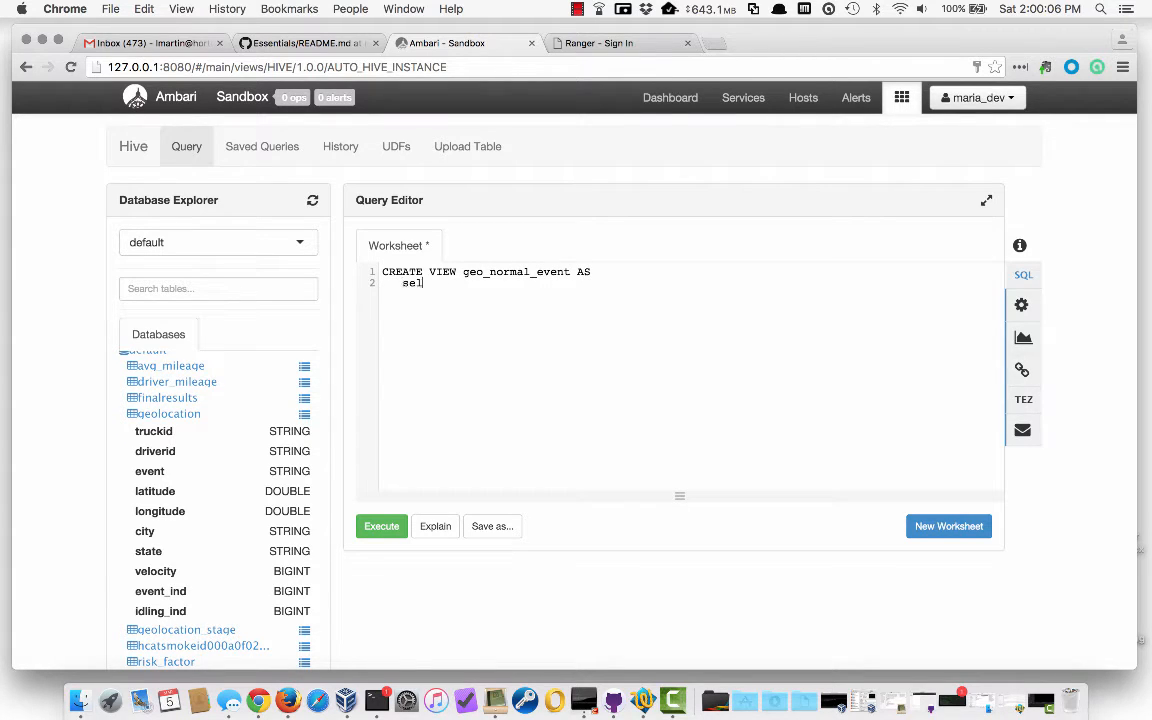
pyautogui.press('BackSpace')
pyautogui.press('BackSpace')
pyautogui.write('SELECT * FROM geolocation')
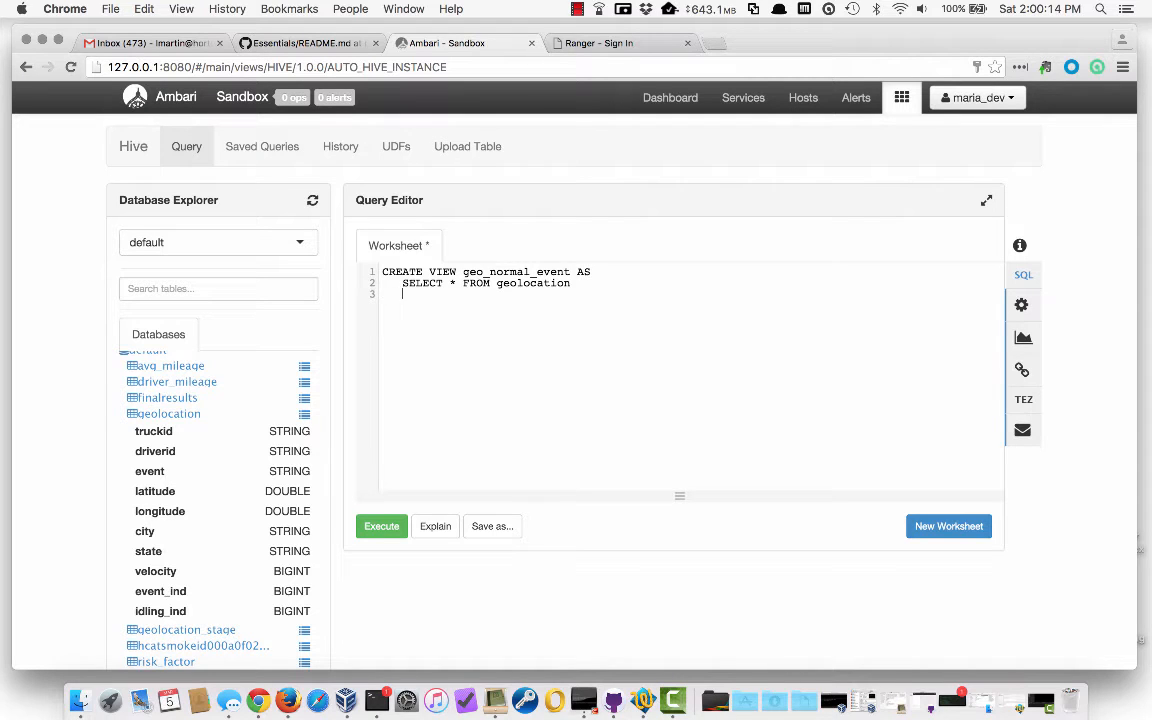
pyautogui.write("     WHERE event = 'normal';")
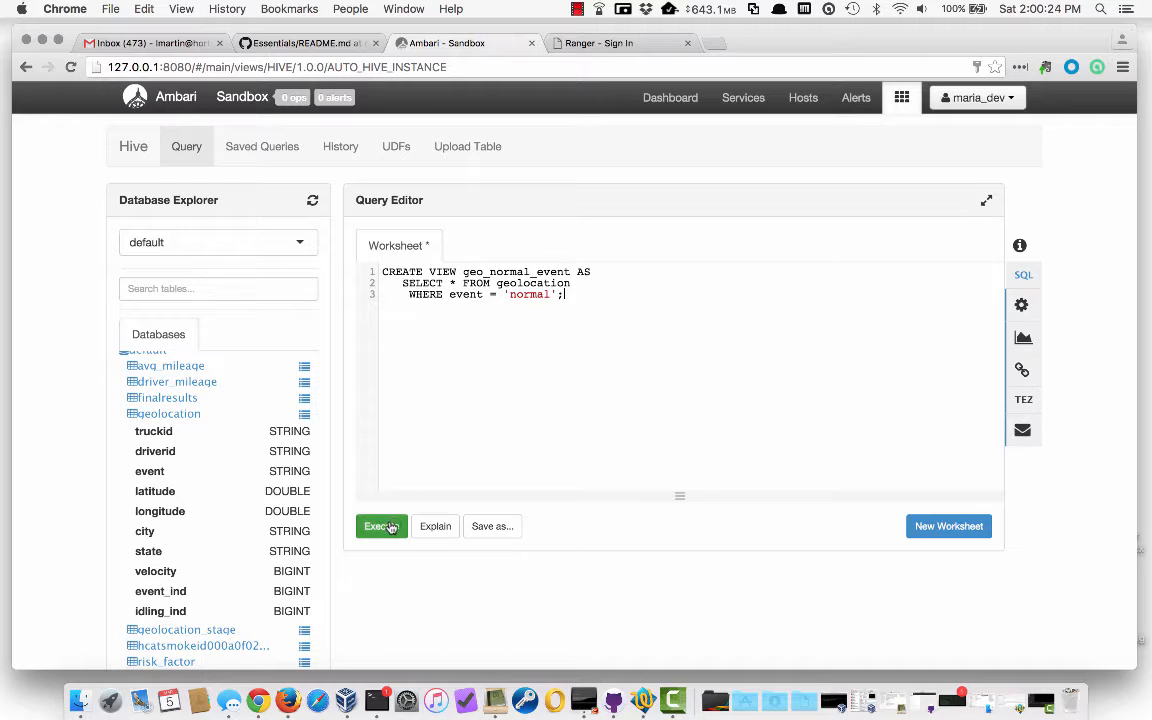
pyautogui.click(381, 526)
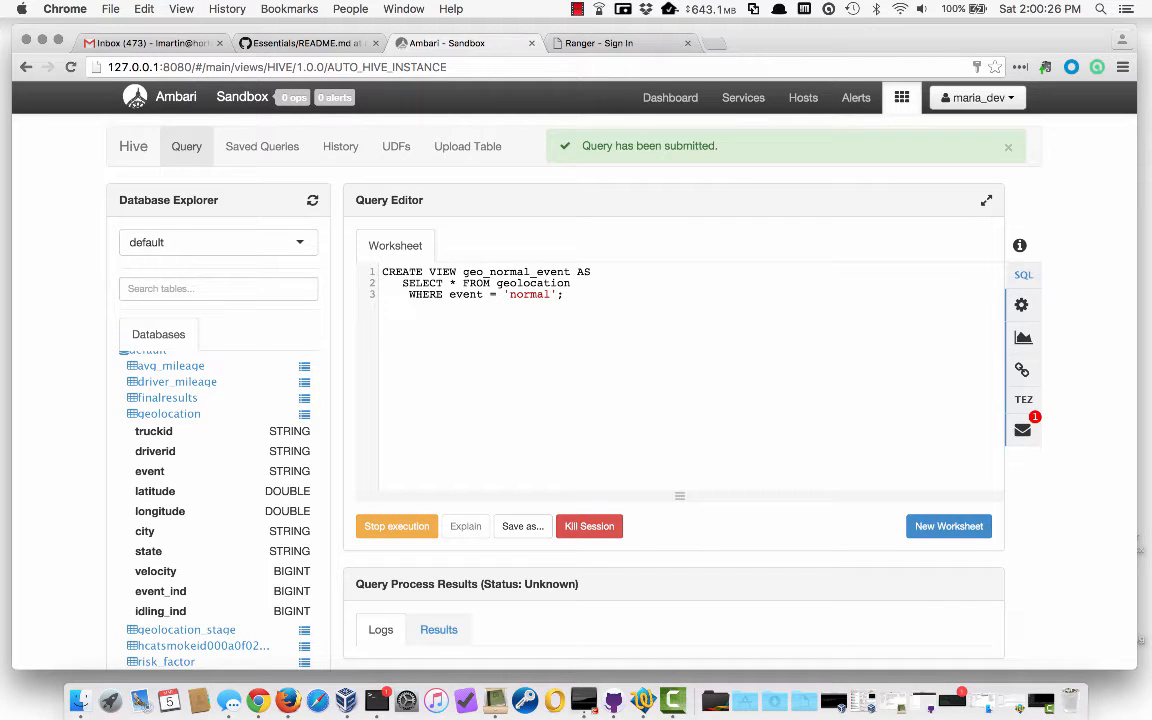
# Refresh the Database Explorer and run the LIMIT 100 sample query on geo_normal_event
pyautogui.scroll(-2, 645, 321)
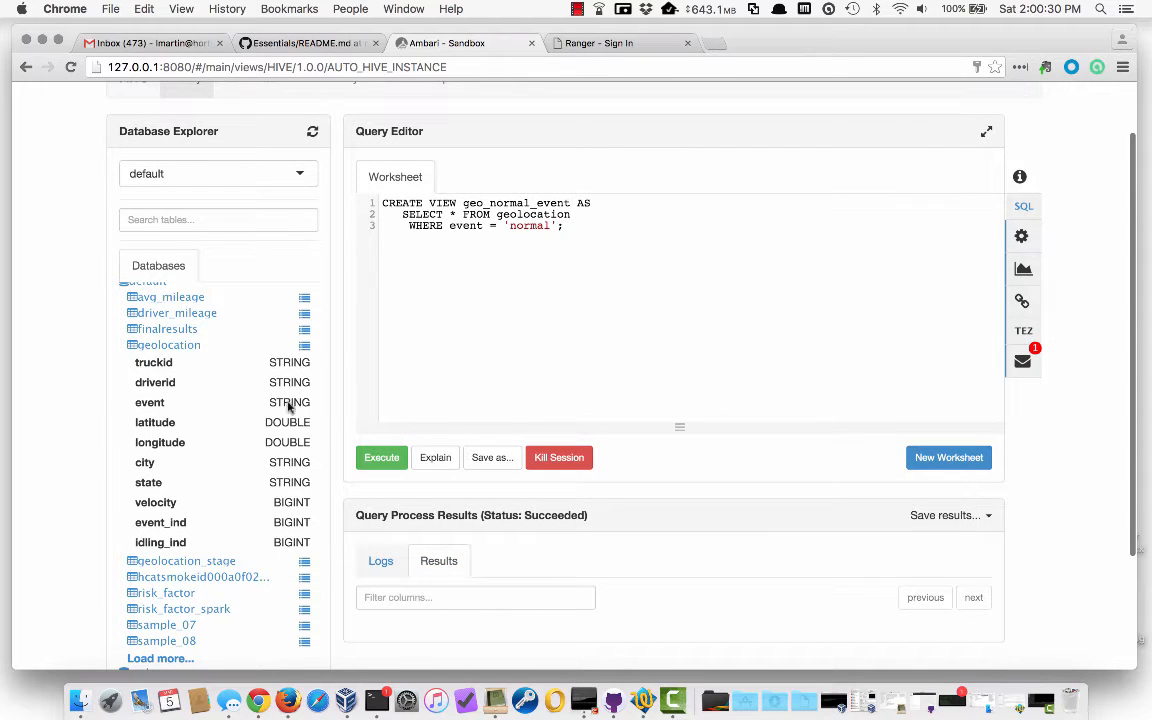
pyautogui.click(312, 131)
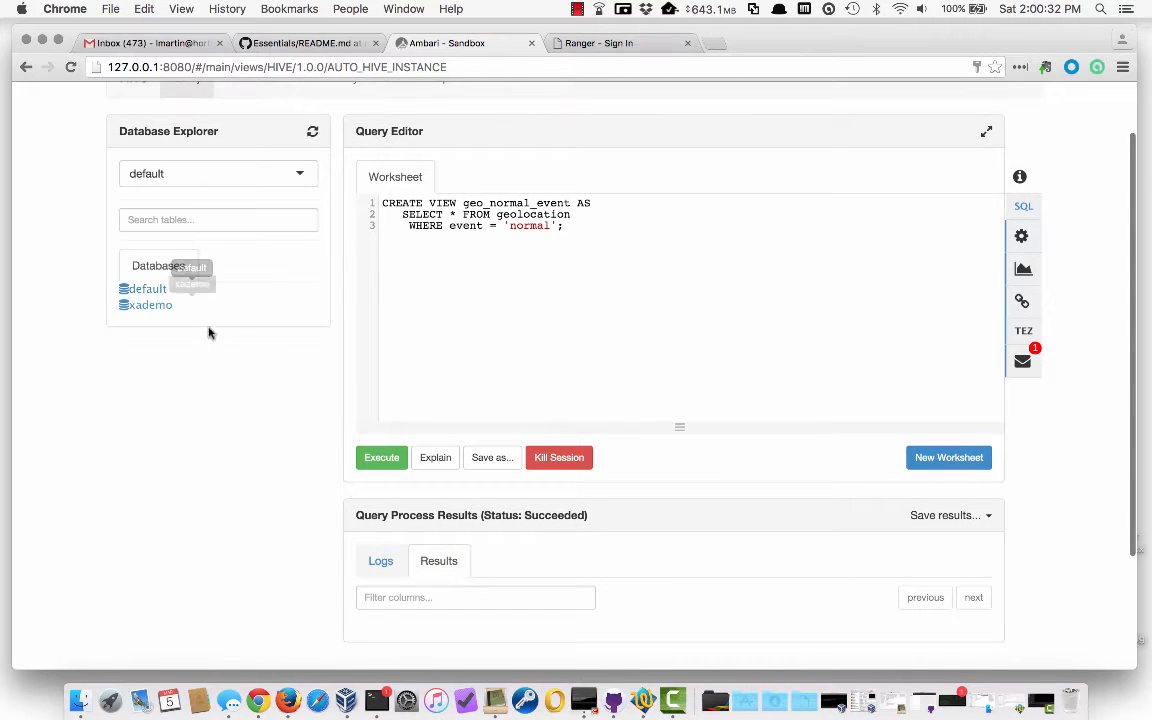
pyautogui.click(132, 289)
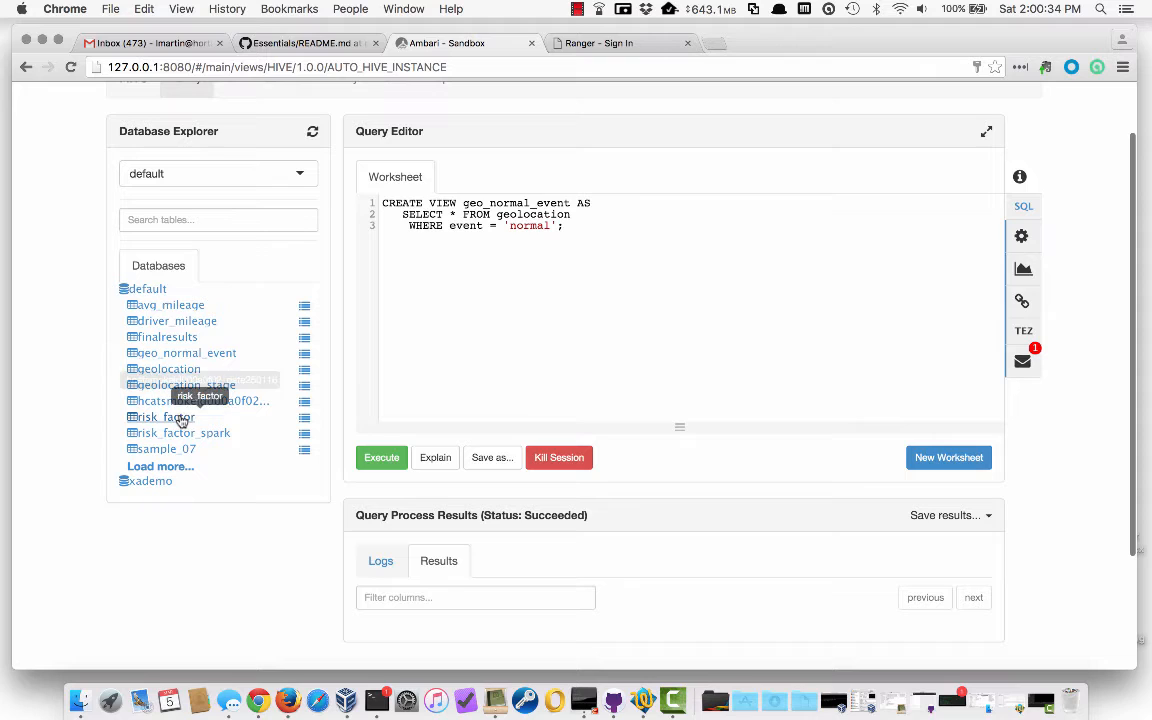
pyautogui.click(304, 353)
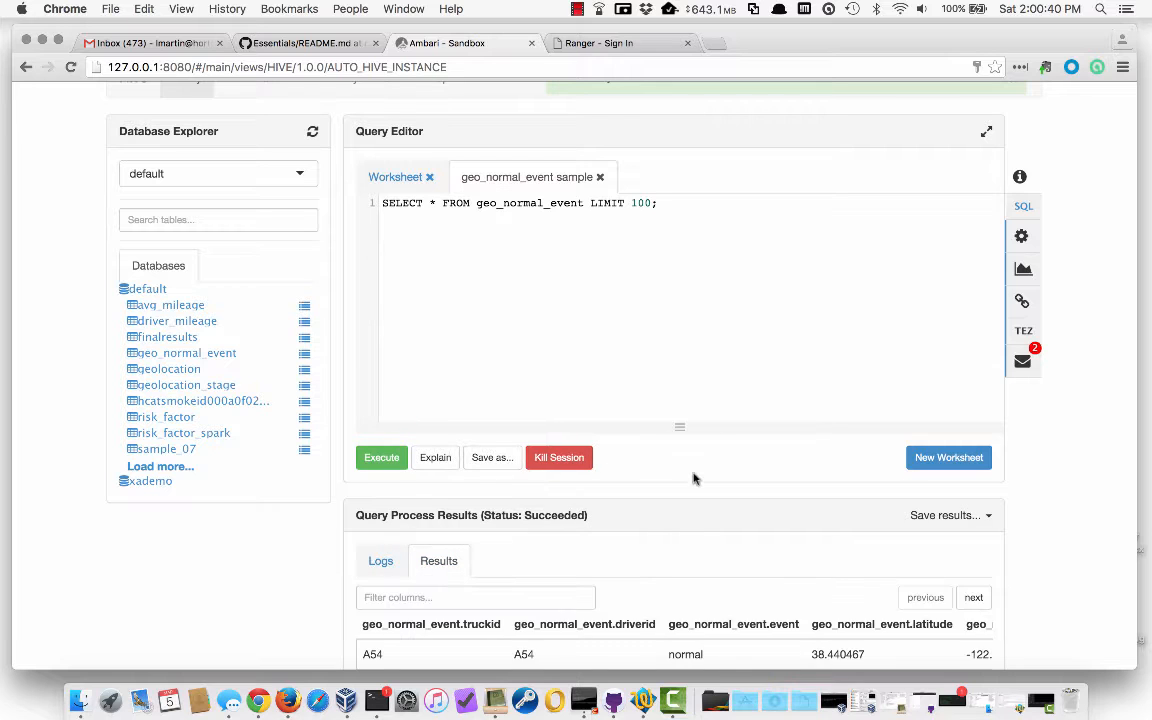
pyautogui.scroll(-5, 694, 478)
pyautogui.scroll(5, 694, 476)
pyautogui.scroll(-8, 695, 530)
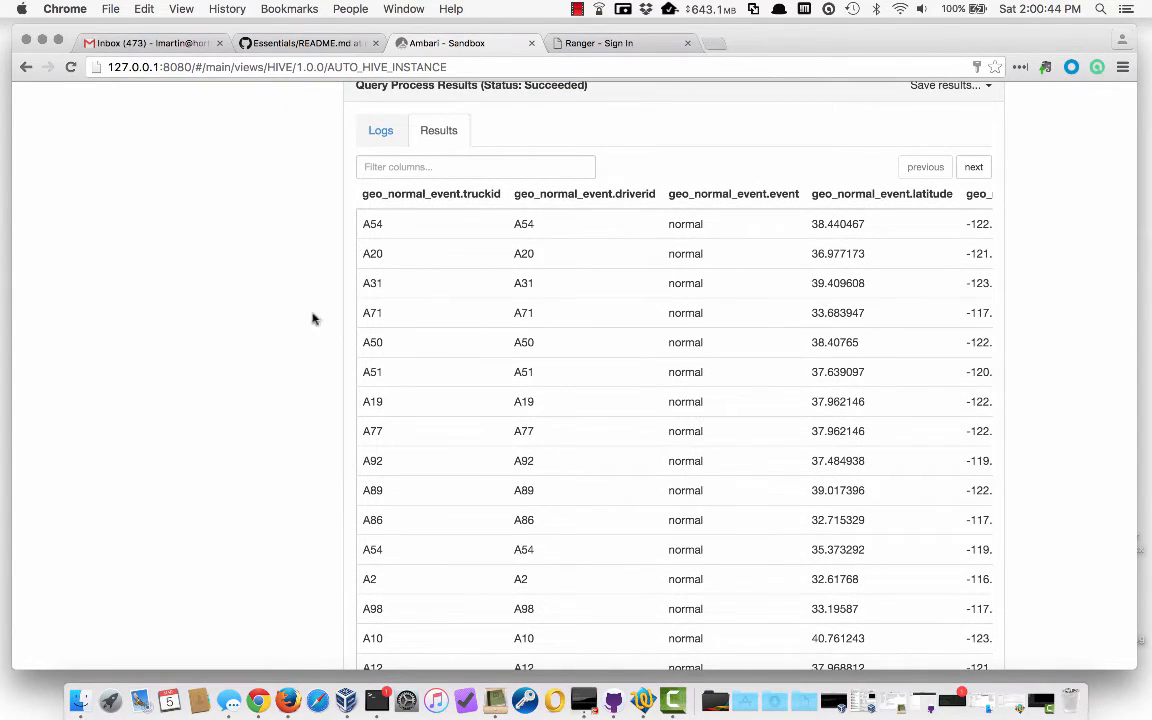
pyautogui.scroll(10, 291, 311)
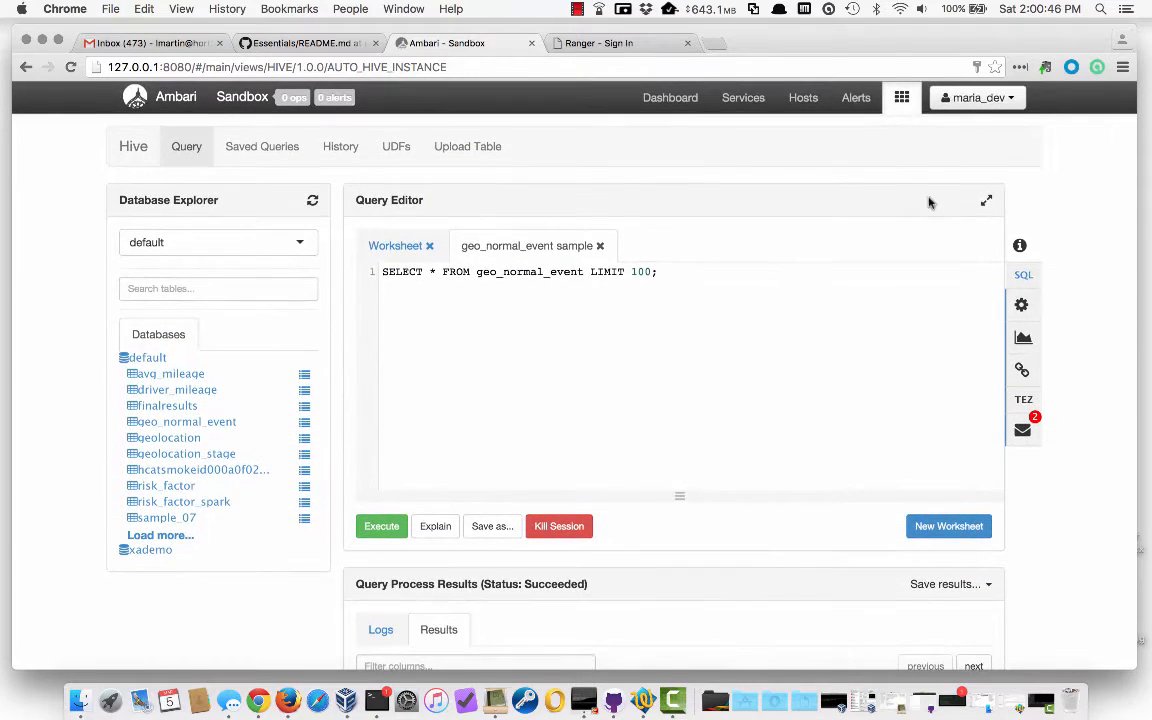
pyautogui.click(975, 97)
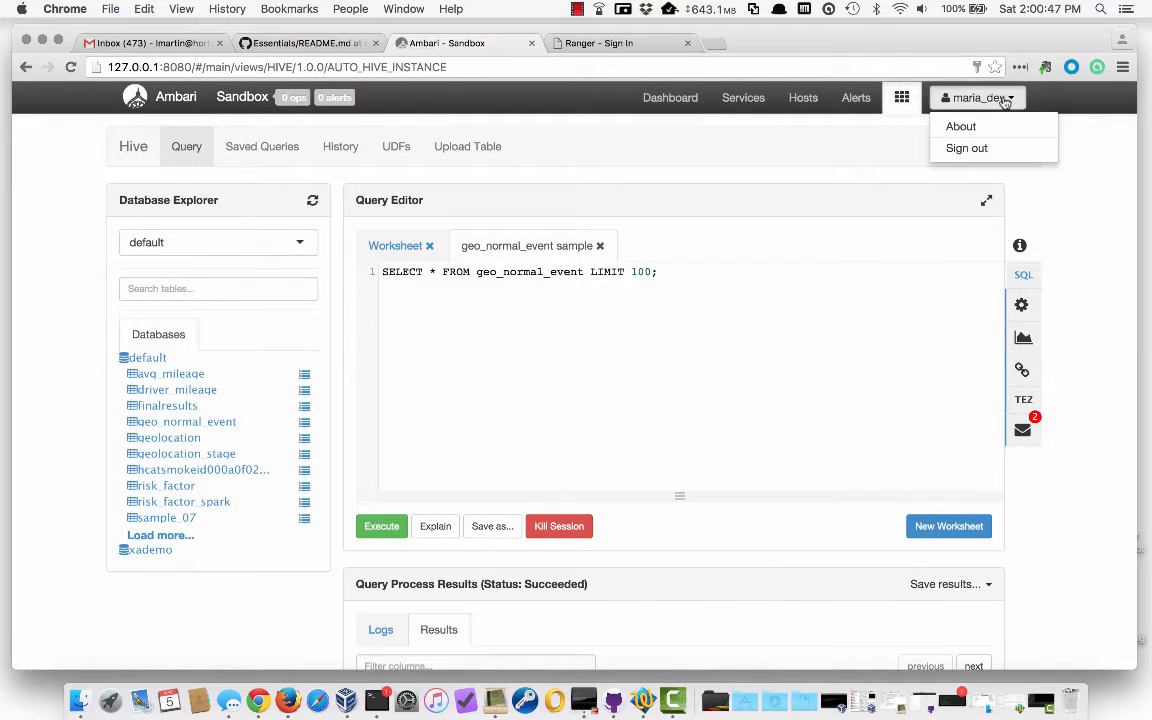
# Sign out and sign back in as admin, dismissing Chrome's save-password prompt
pyautogui.click(966, 148)
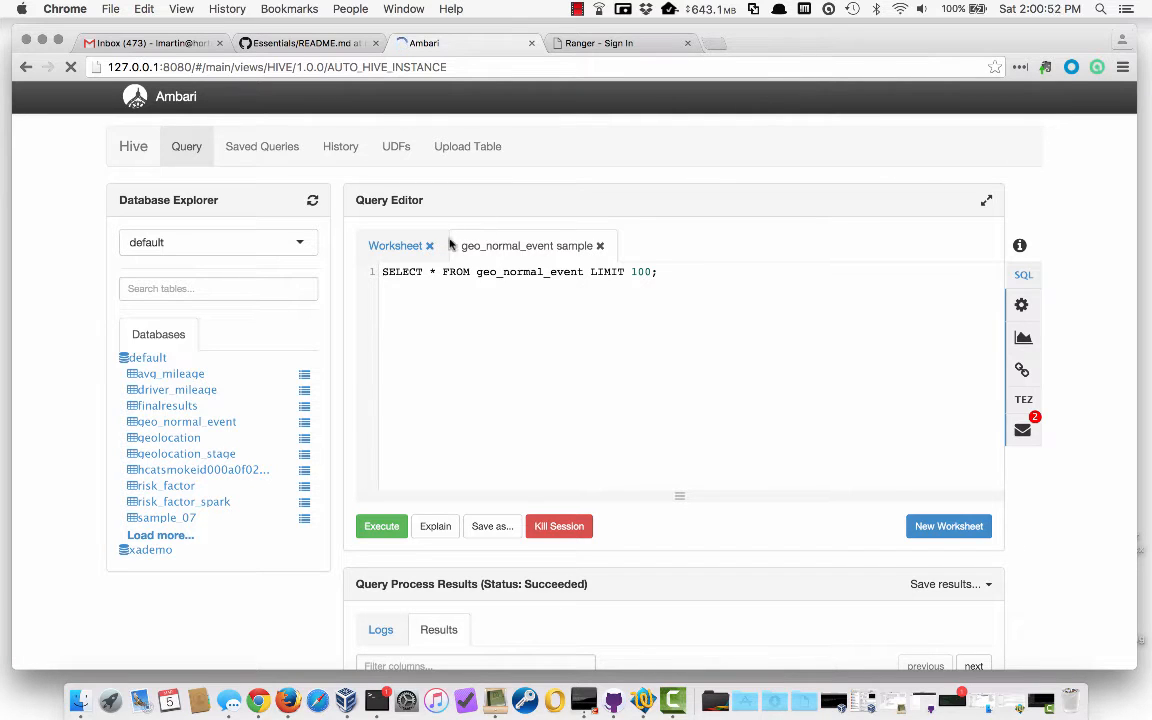
pyautogui.write('adm')
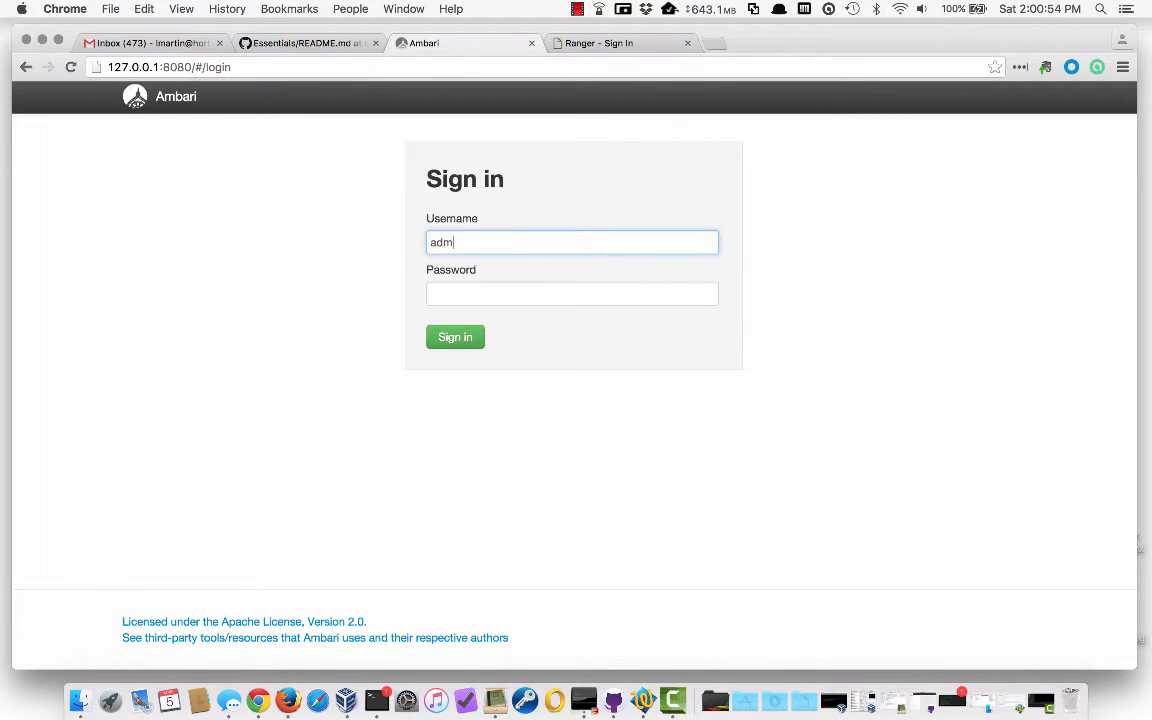
pyautogui.write('in')
pyautogui.press('Tab')
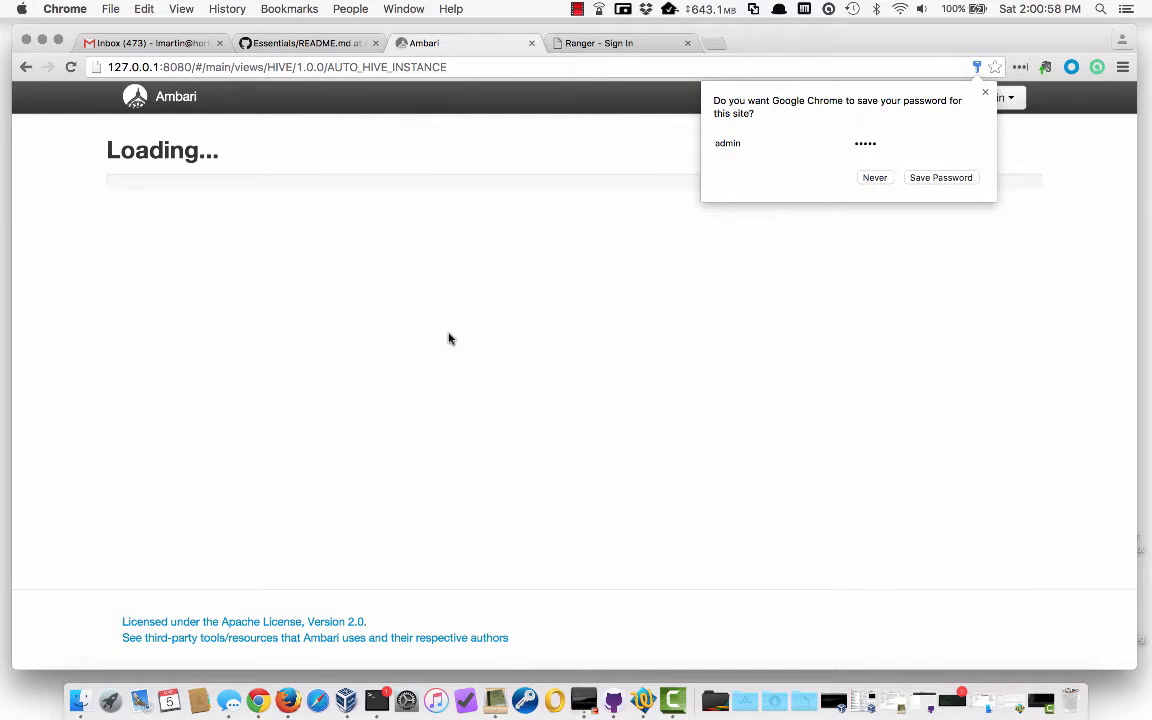
pyautogui.click(985, 92)
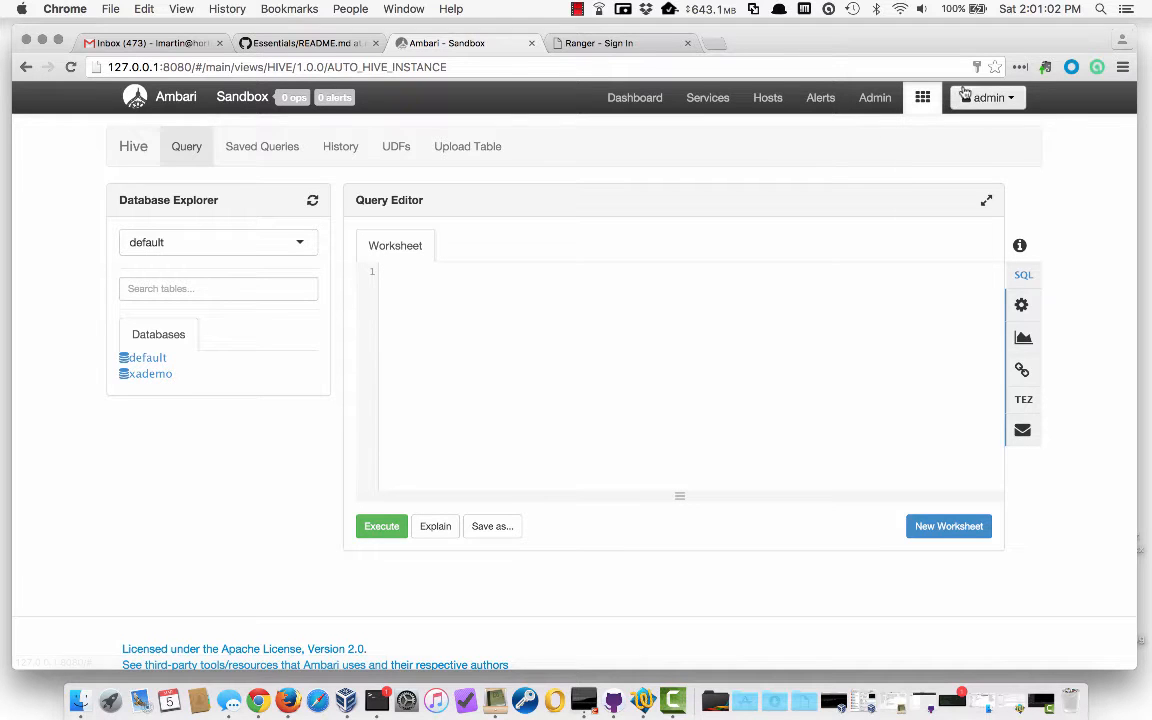
pyautogui.click(966, 98)
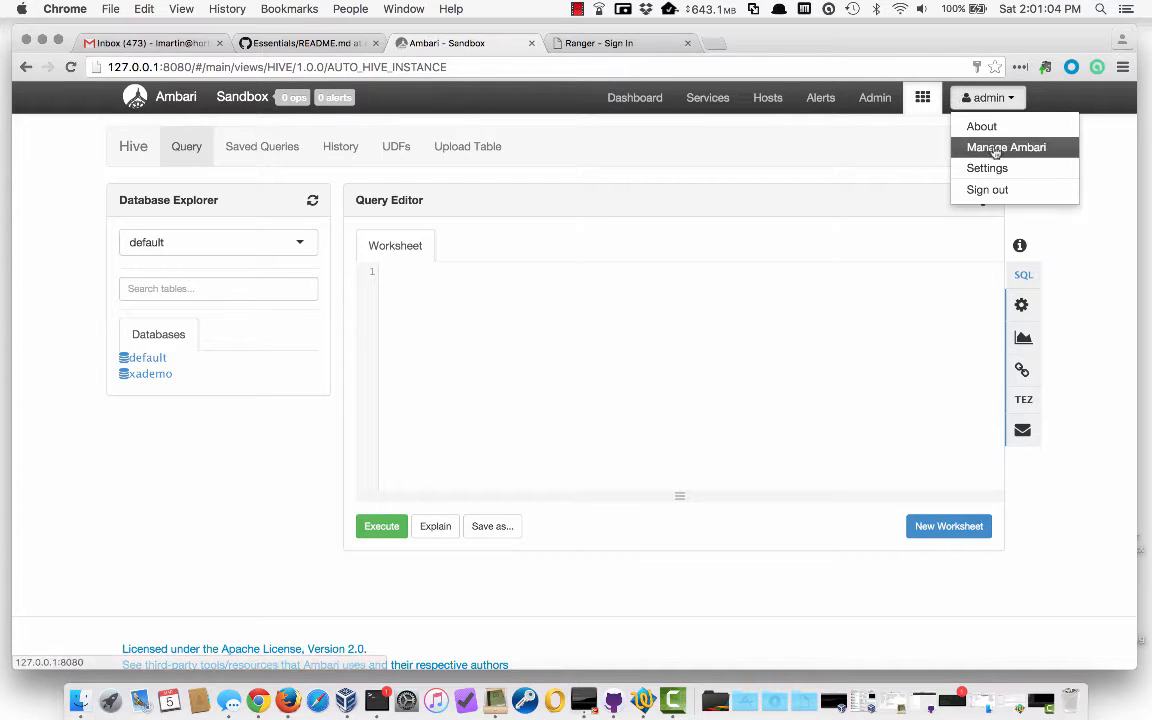
# Go to Manage Ambari and open the Users list
pyautogui.click(995, 148)
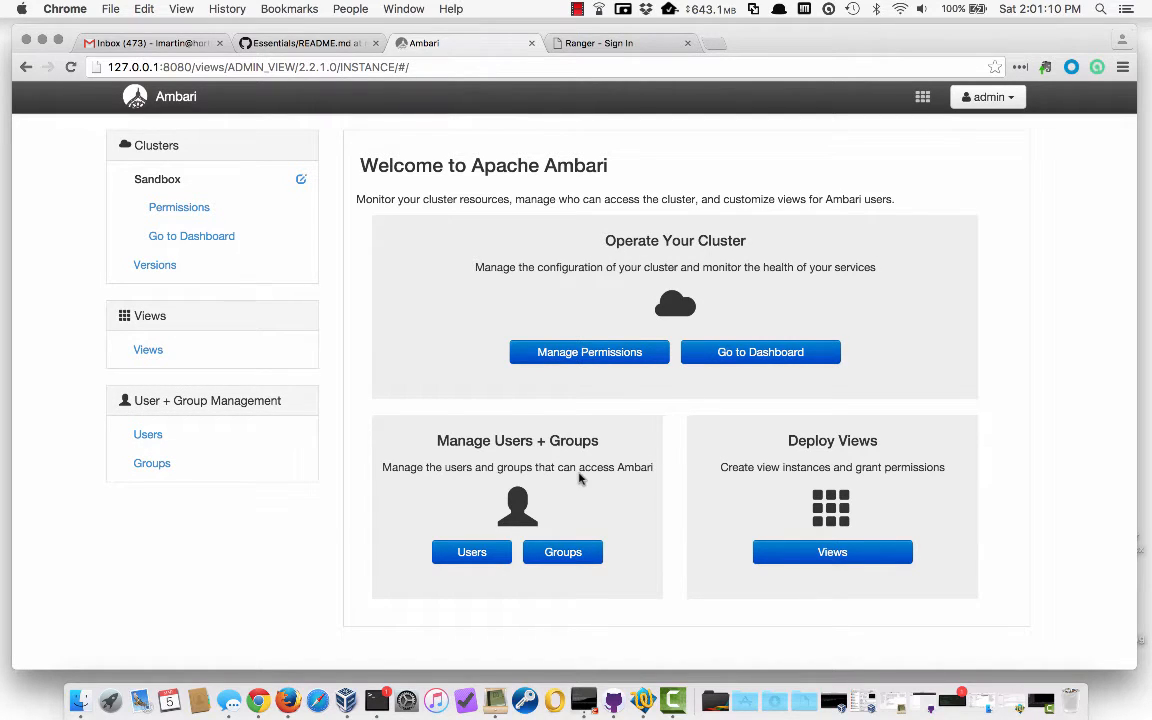
pyautogui.click(472, 552)
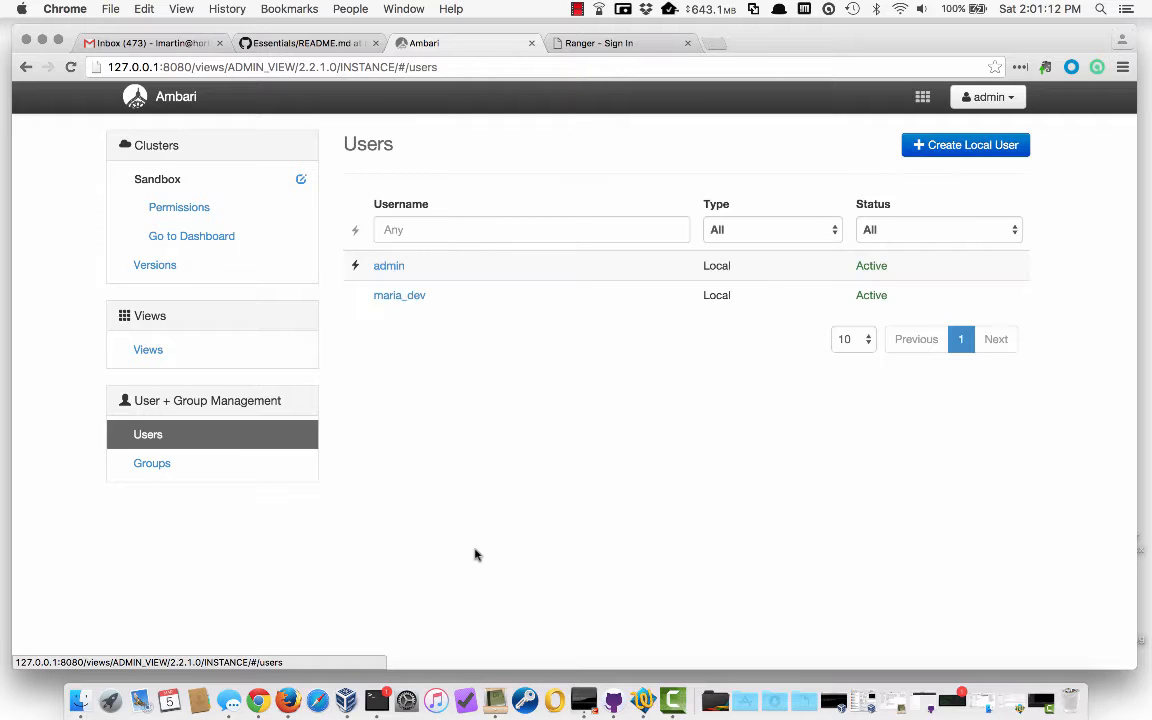
# Create local user mktg1 with its password and confirmation
pyautogui.click(970, 147)
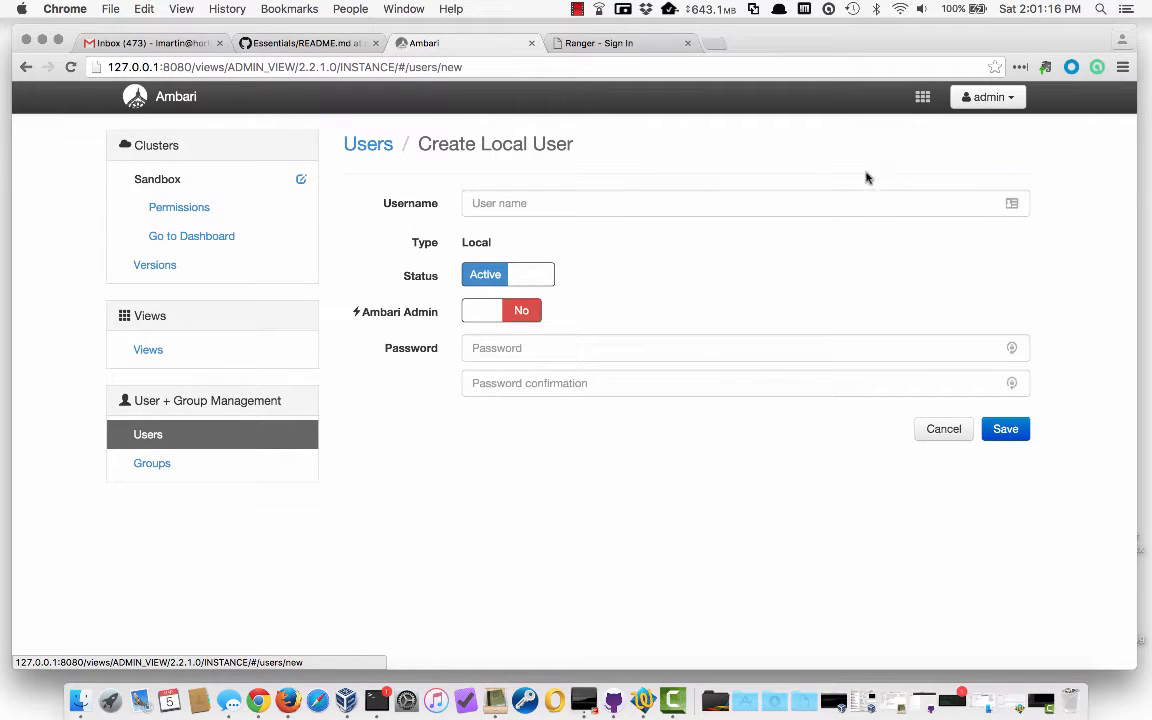
pyautogui.click(849, 204)
pyautogui.write('mktg1')
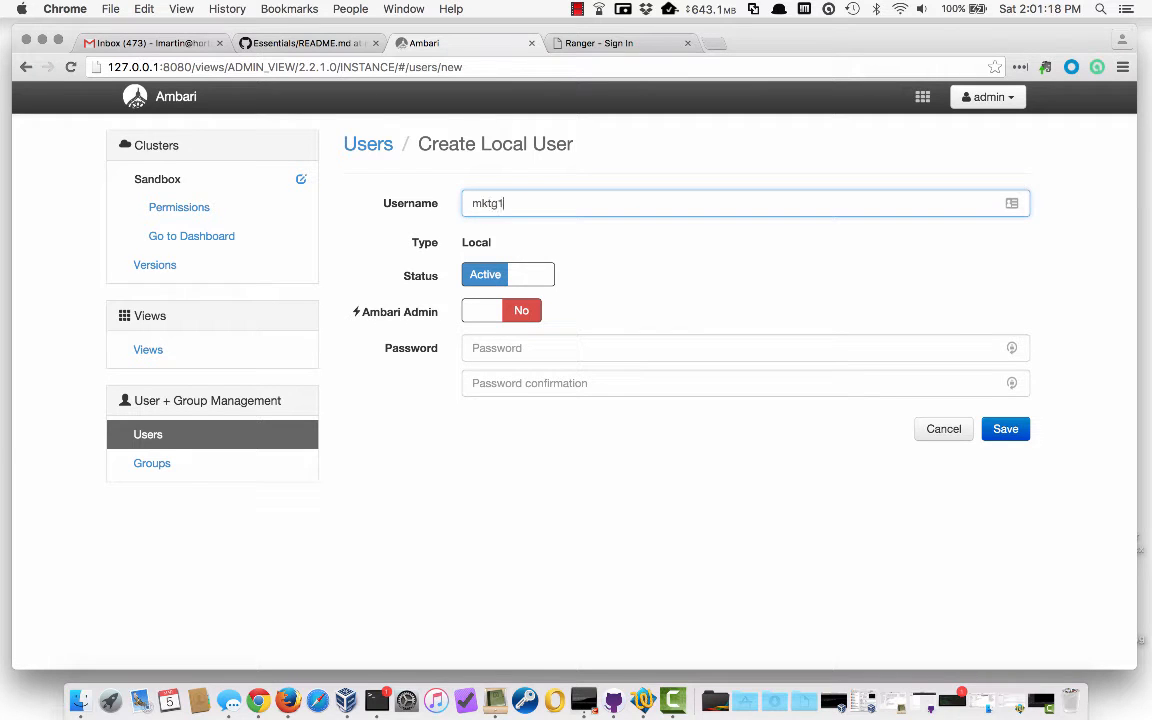
pyautogui.press('Tab')
pyautogui.write('m')
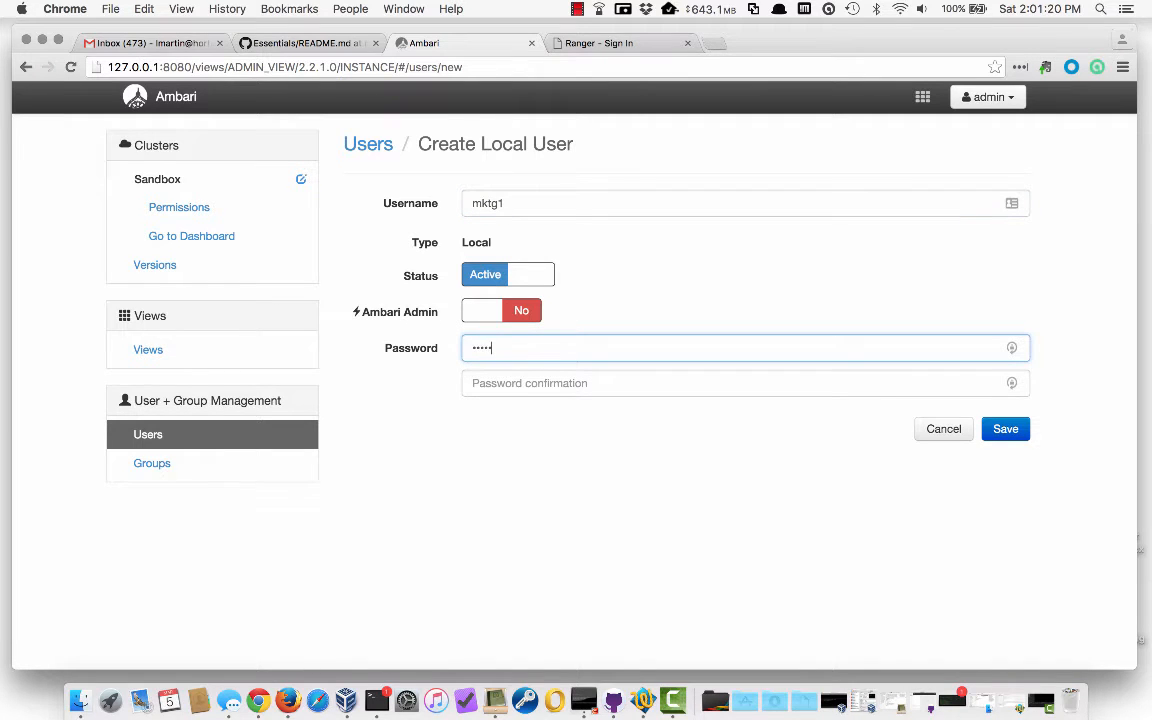
pyautogui.press('Tab')
pyautogui.write('mk••••••')
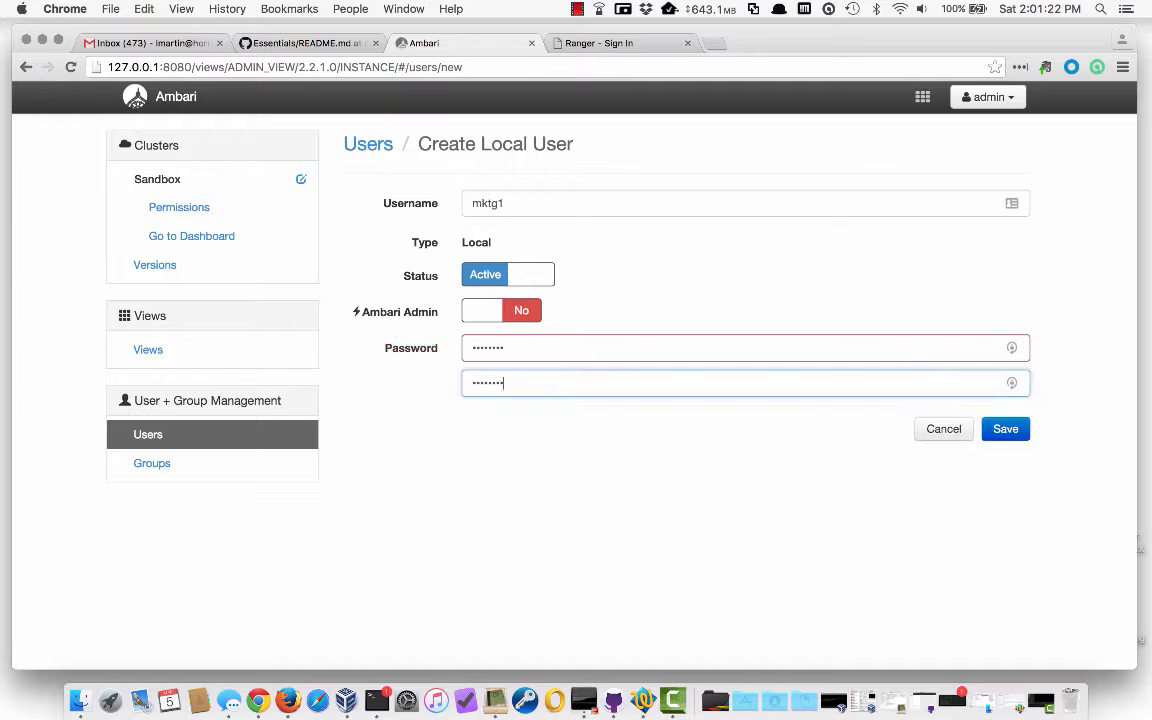
pyautogui.press('Return')
# Create local user mktg2 with its password and confirmation
pyautogui.click(932, 148)
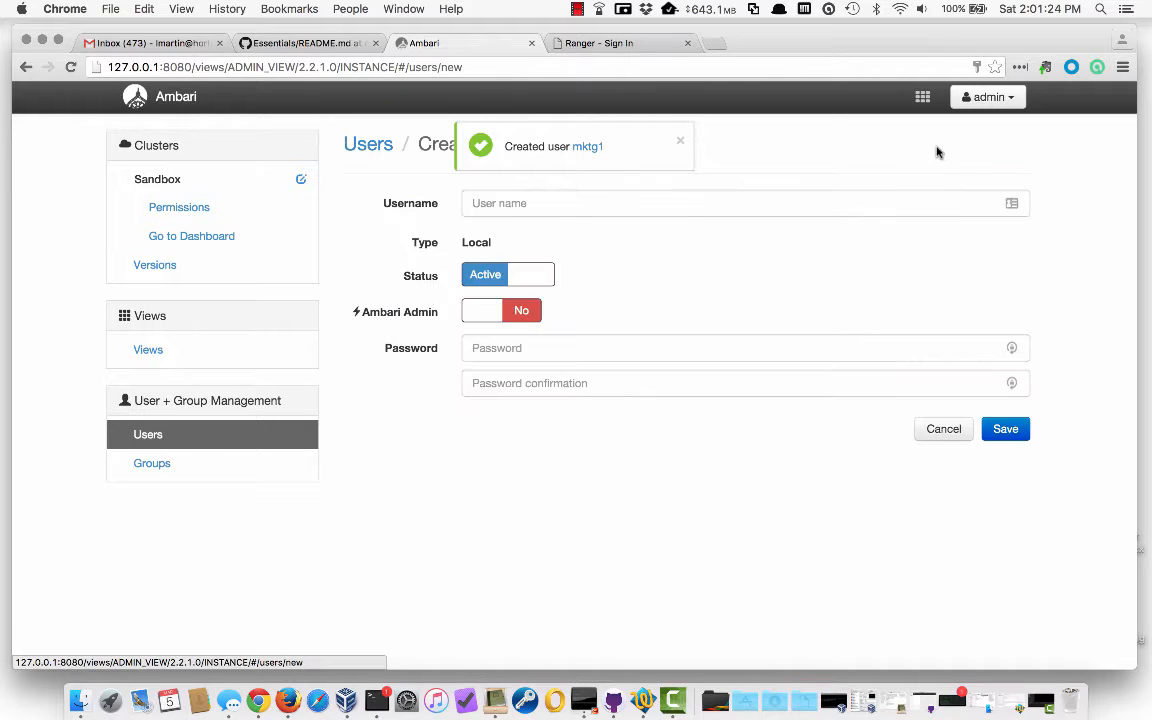
pyautogui.click(856, 205)
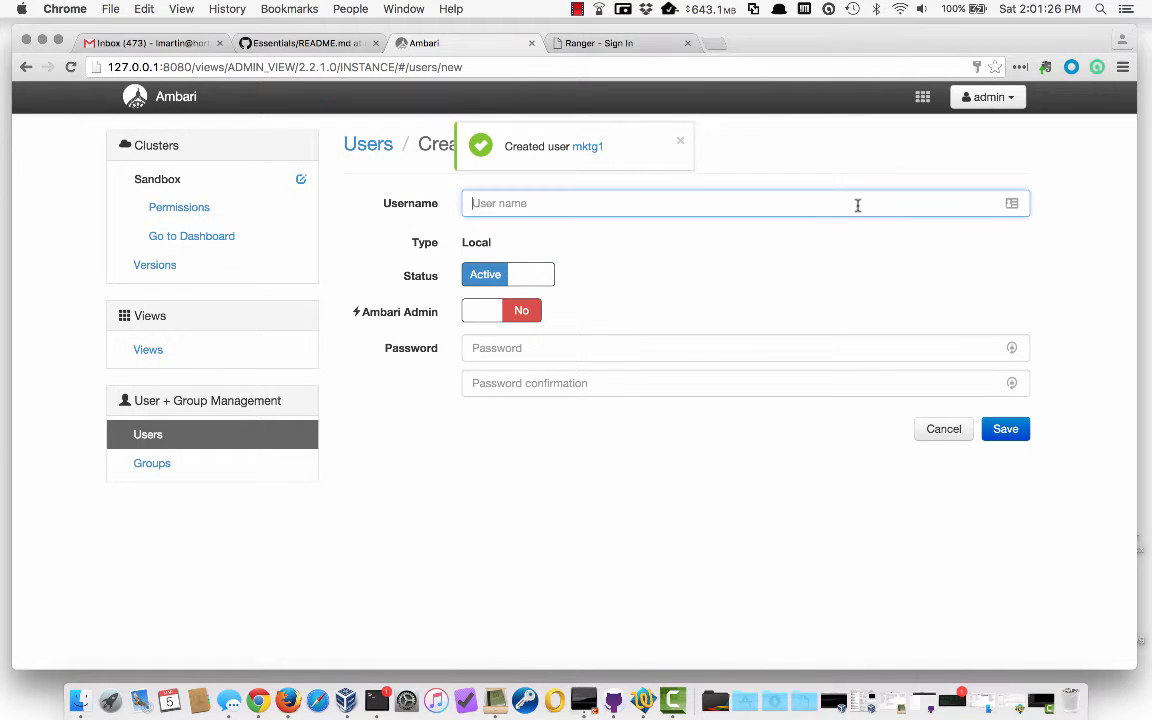
pyautogui.write('mktg2')
pyautogui.press('Tab')
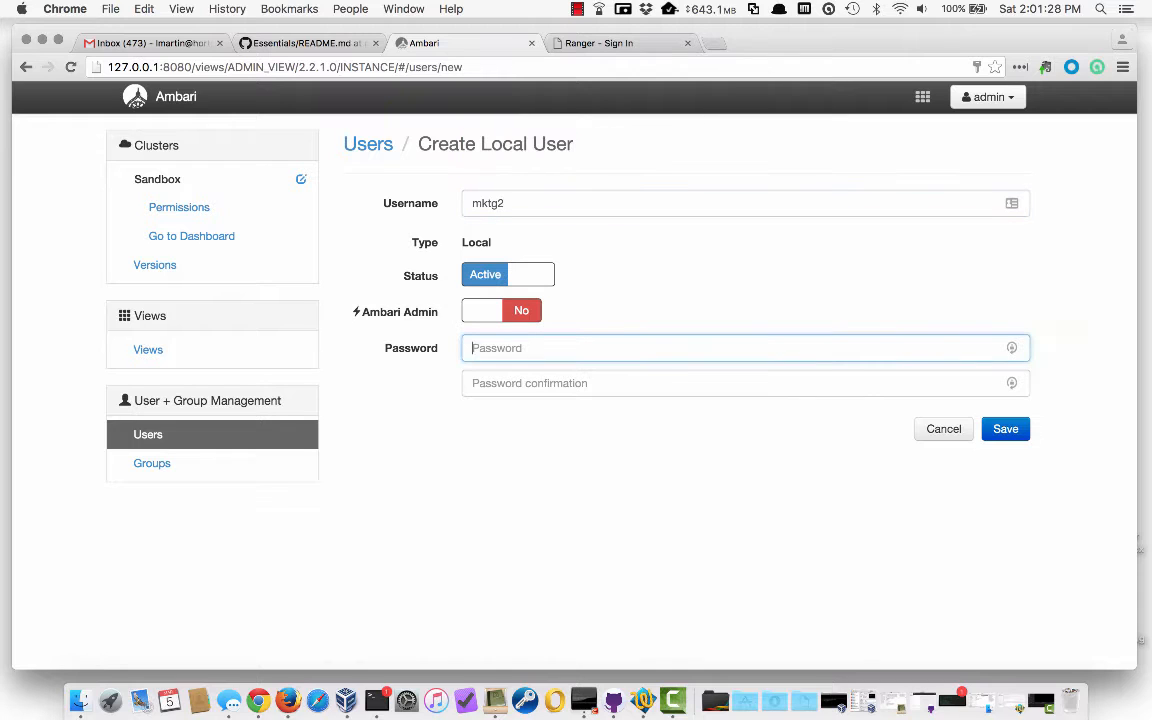
pyautogui.write('••••••••')
pyautogui.press('Tab')
pyautogui.write('••')
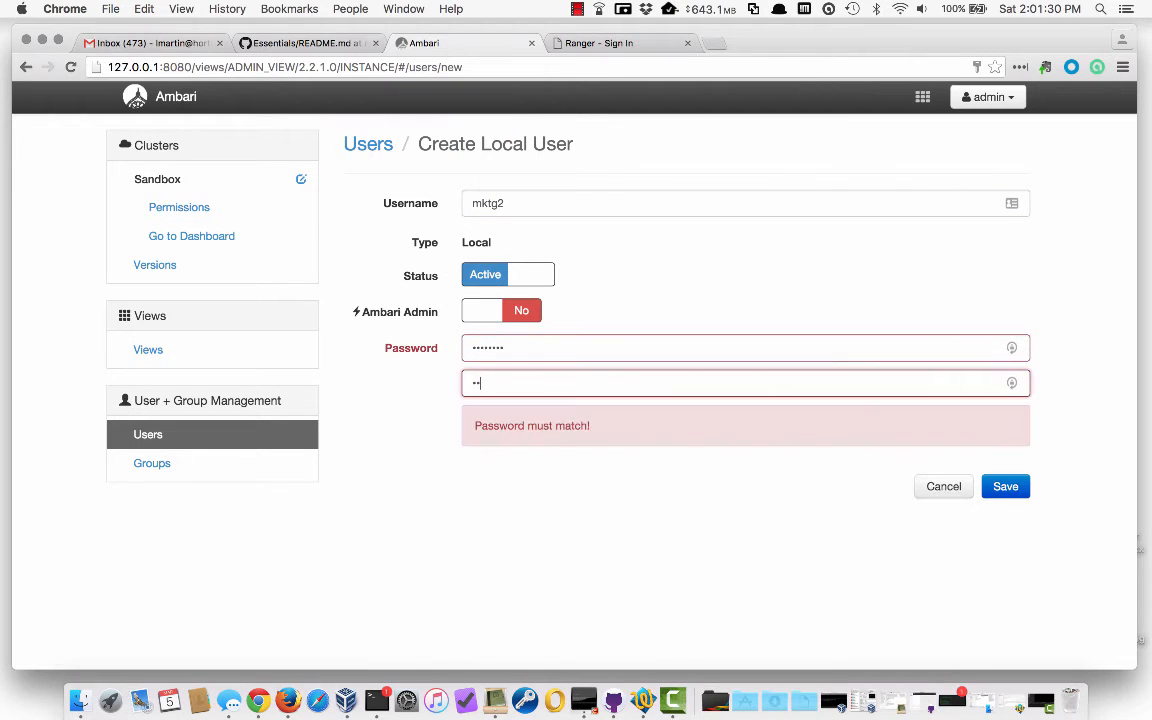
pyautogui.write('••••••')
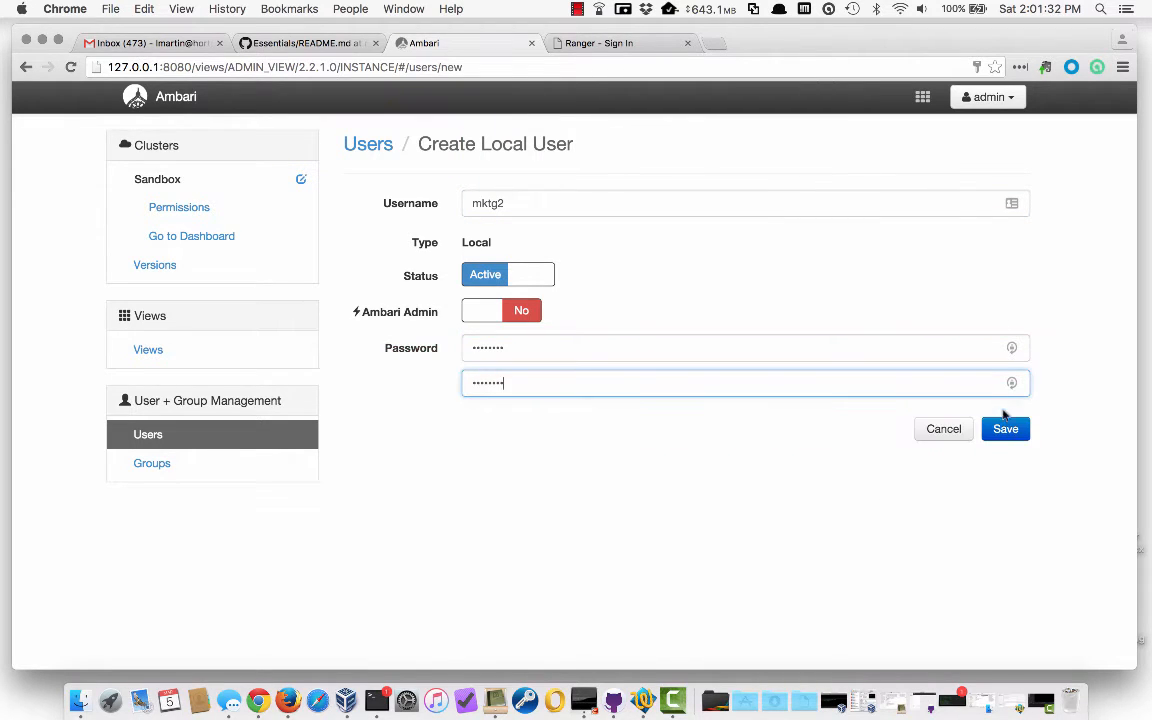
pyautogui.click(1004, 429)
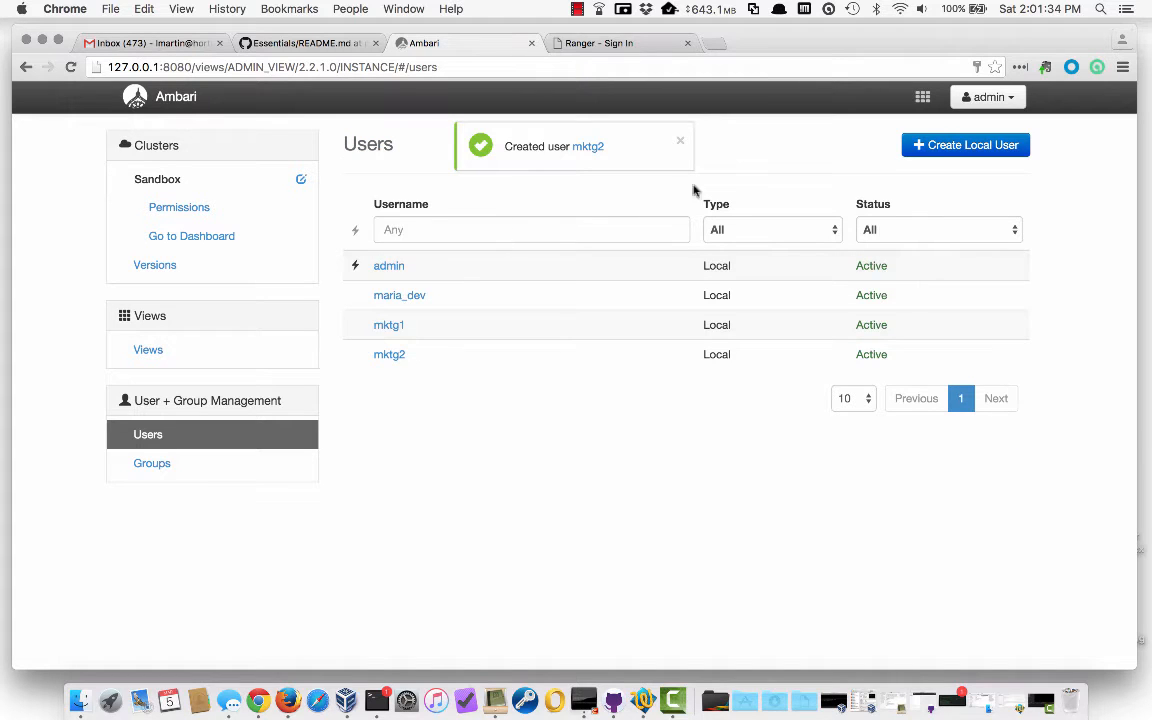
# Create local user mktg3 with its password and confirmation
pyautogui.click(916, 147)
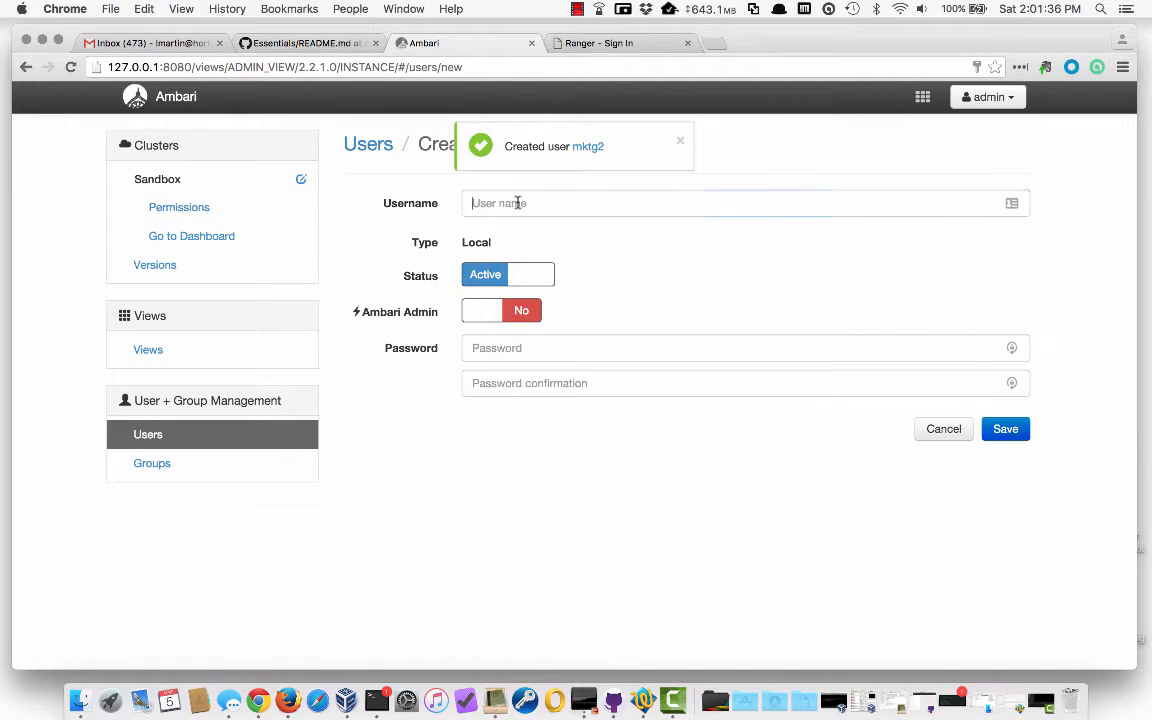
pyautogui.write('mktg3')
pyautogui.press('Tab')
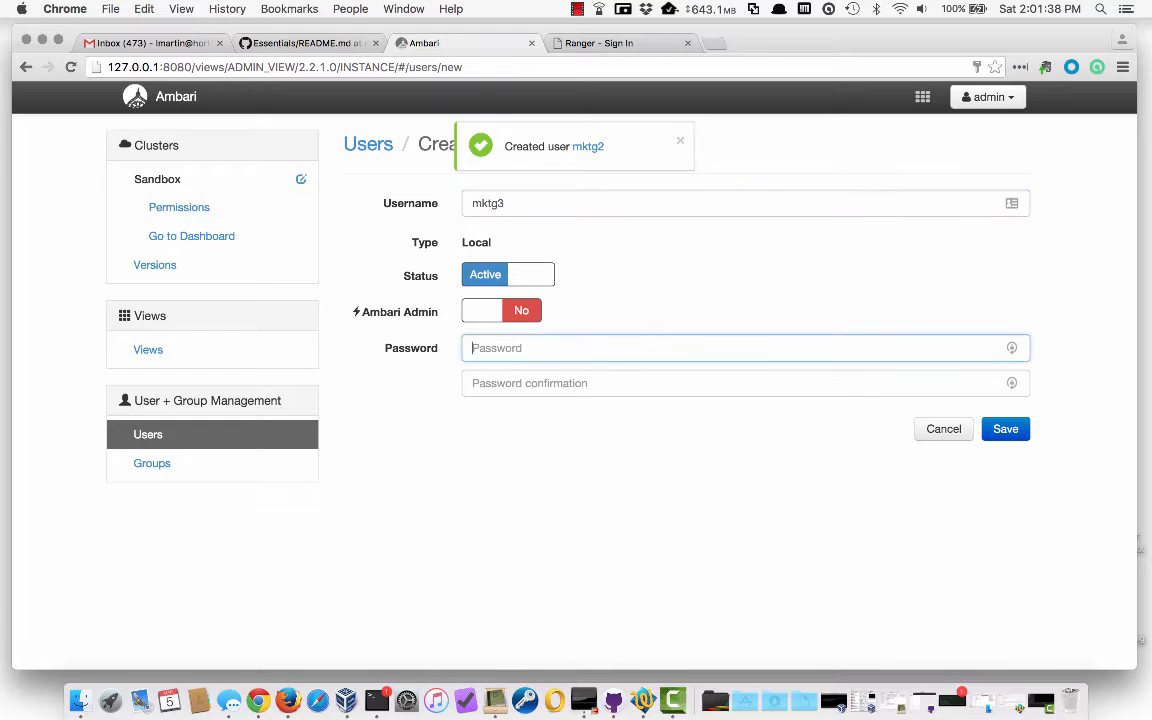
pyautogui.write('••••••••')
pyautogui.press('Tab')
pyautogui.write('••')
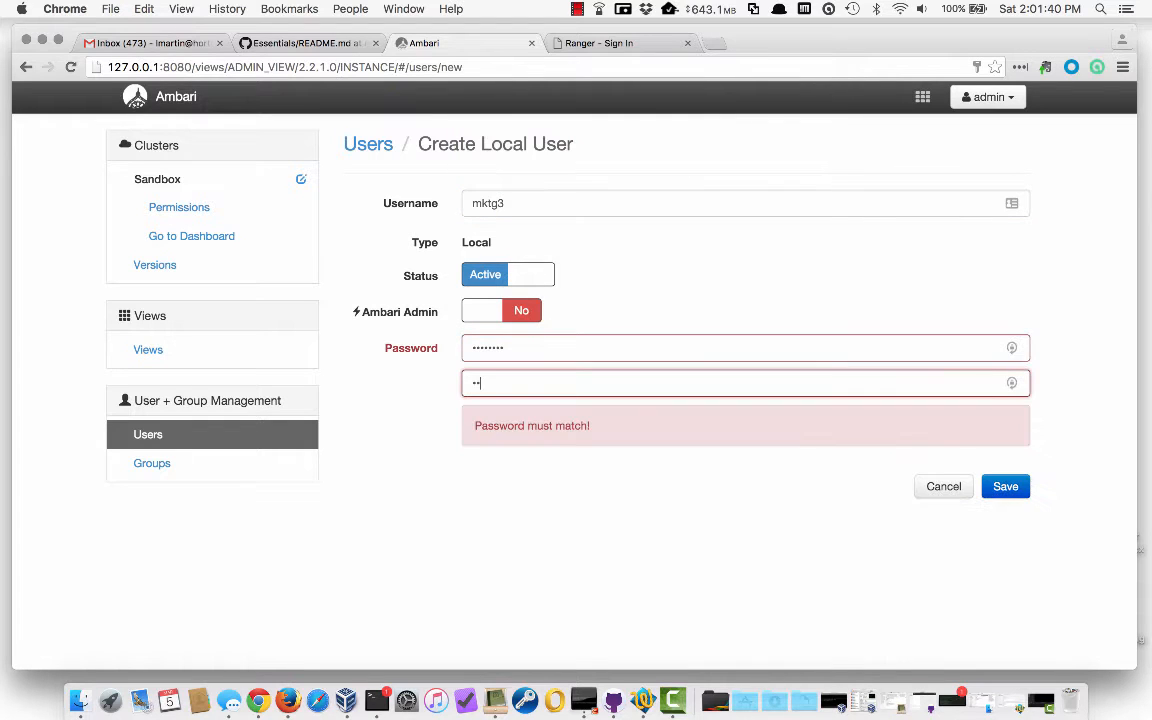
pyautogui.write('••••••')
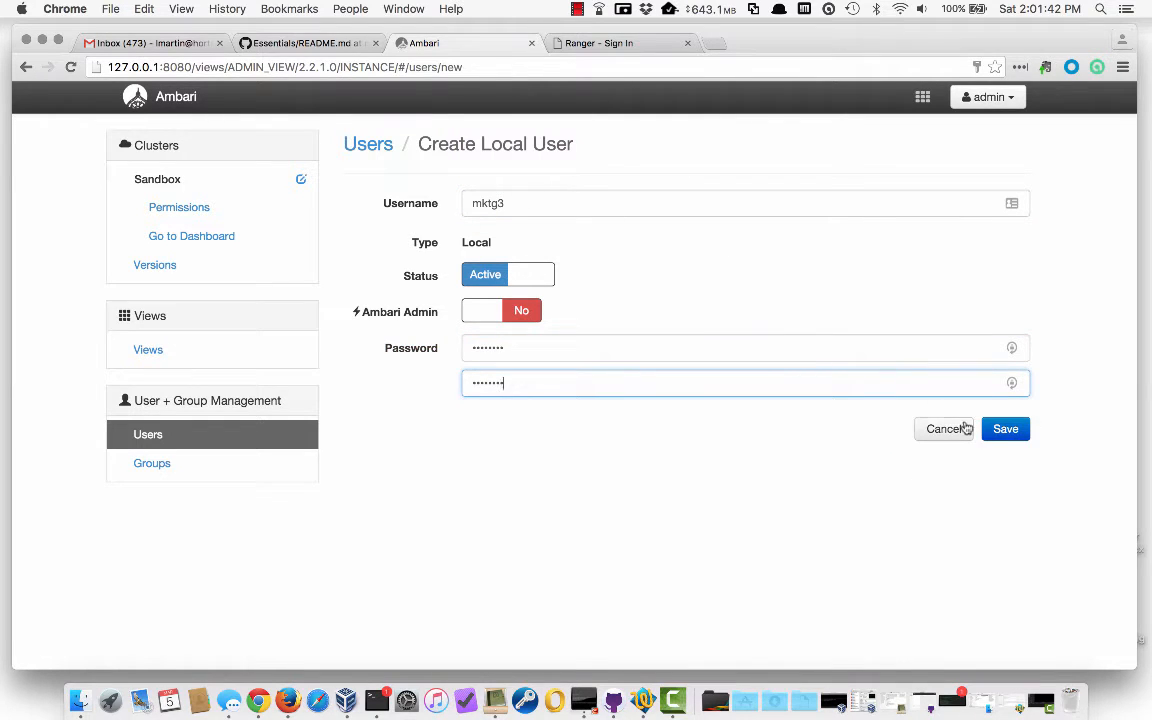
pyautogui.click(1003, 430)
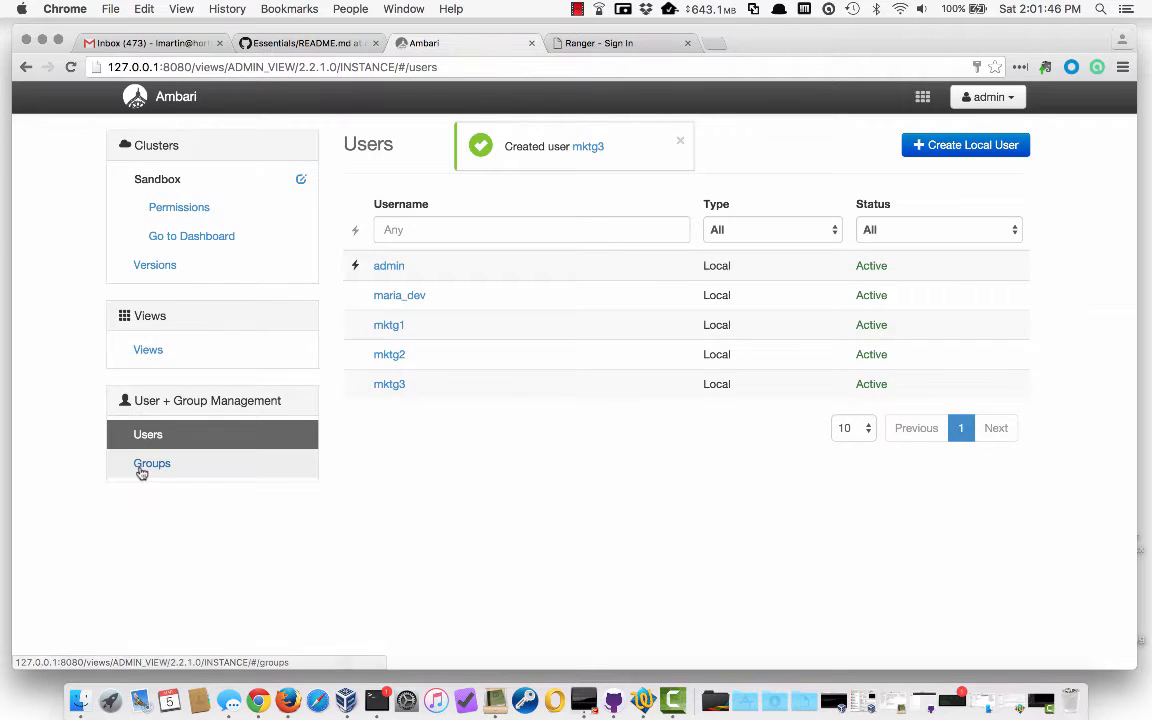
# Open the views group from the Groups list and edit its Local Members
pyautogui.click(199, 472)
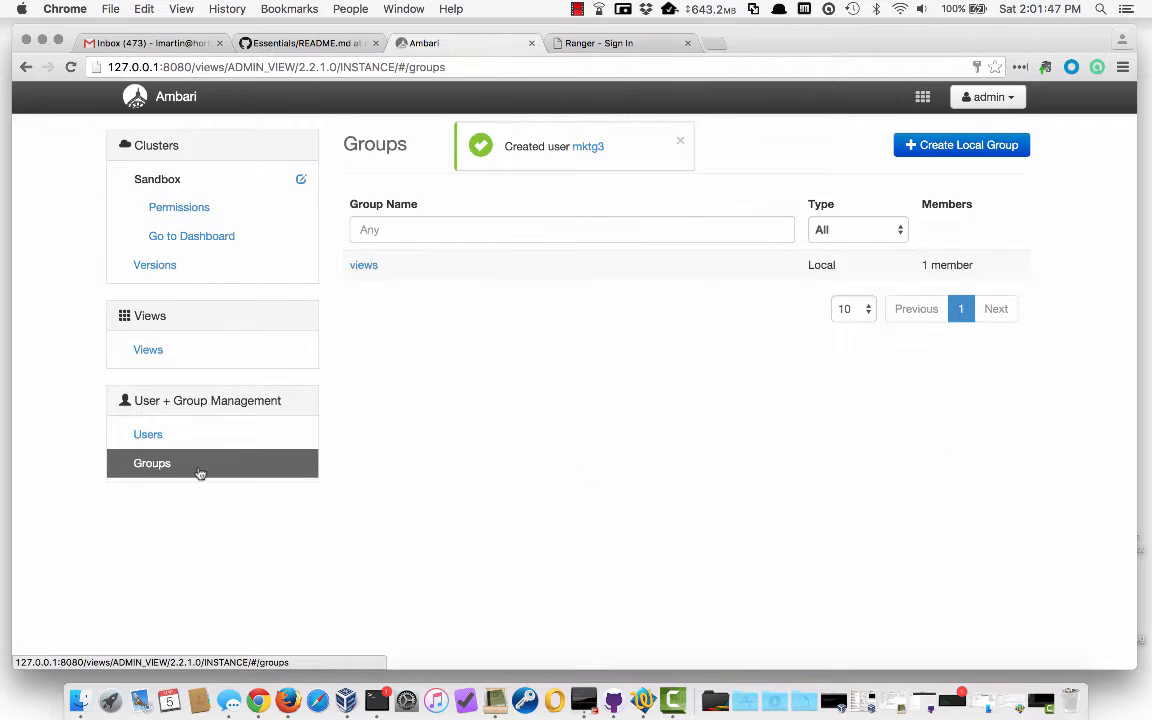
pyautogui.click(362, 265)
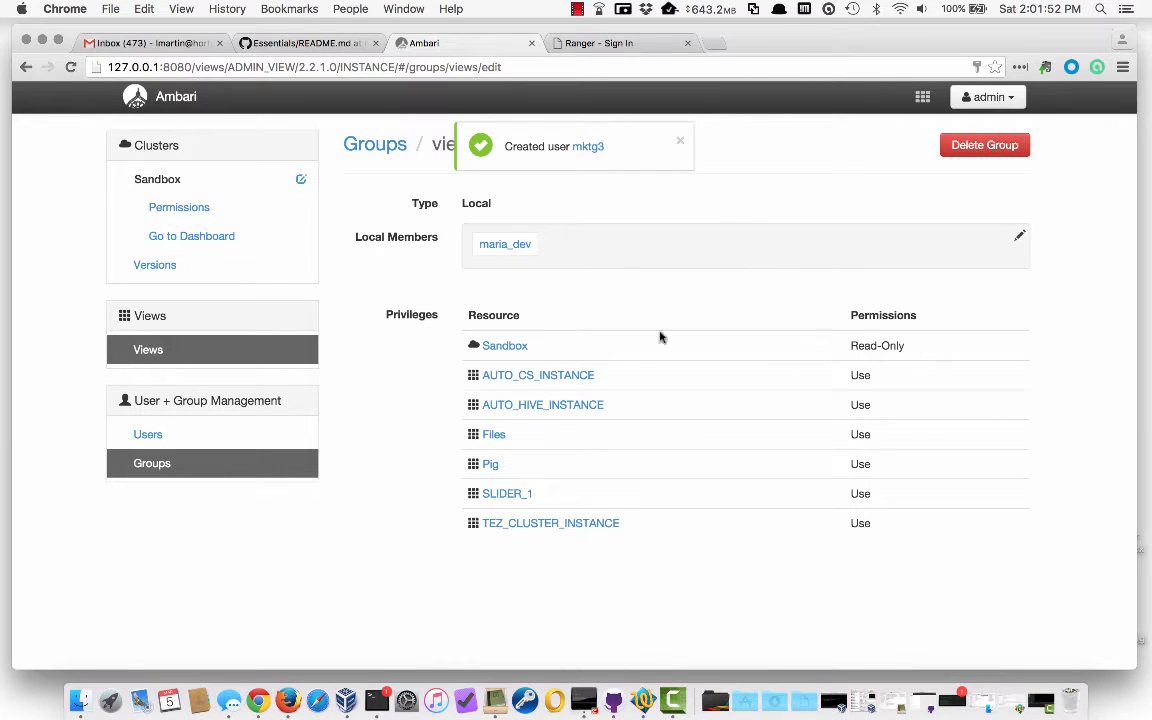
pyautogui.click(586, 251)
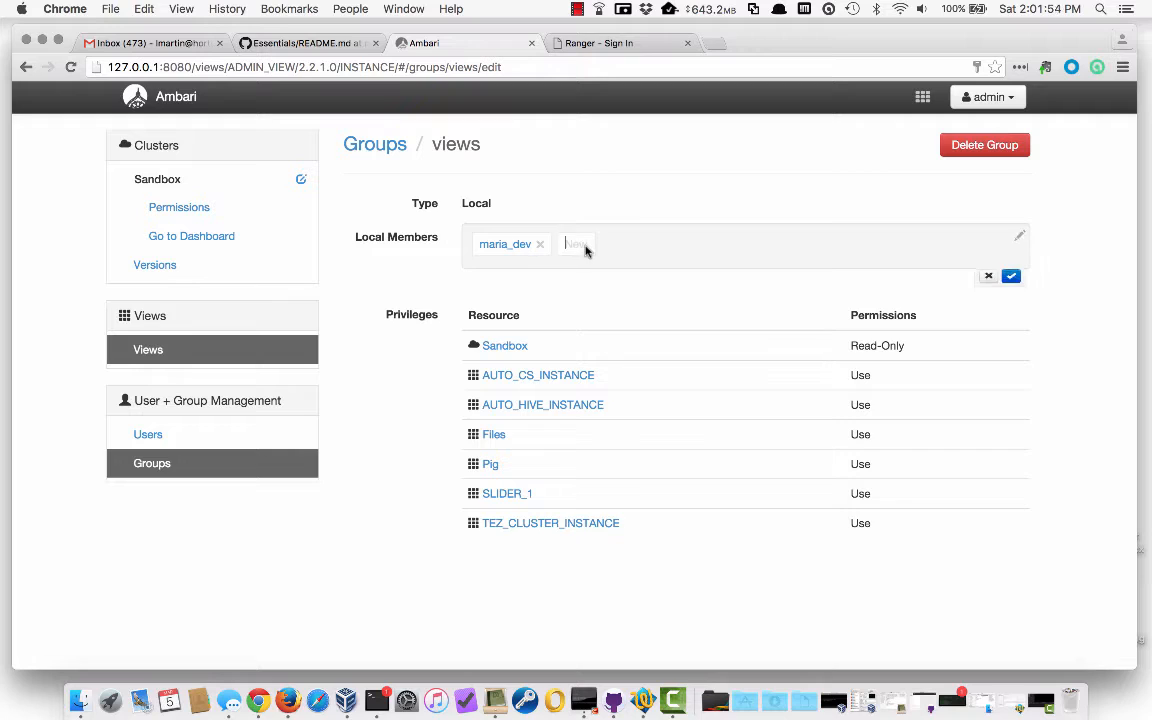
# Add mktg1, mktg2 and mktg3 as local members of the views group
pyautogui.write('mkt')
pyautogui.press('Return')
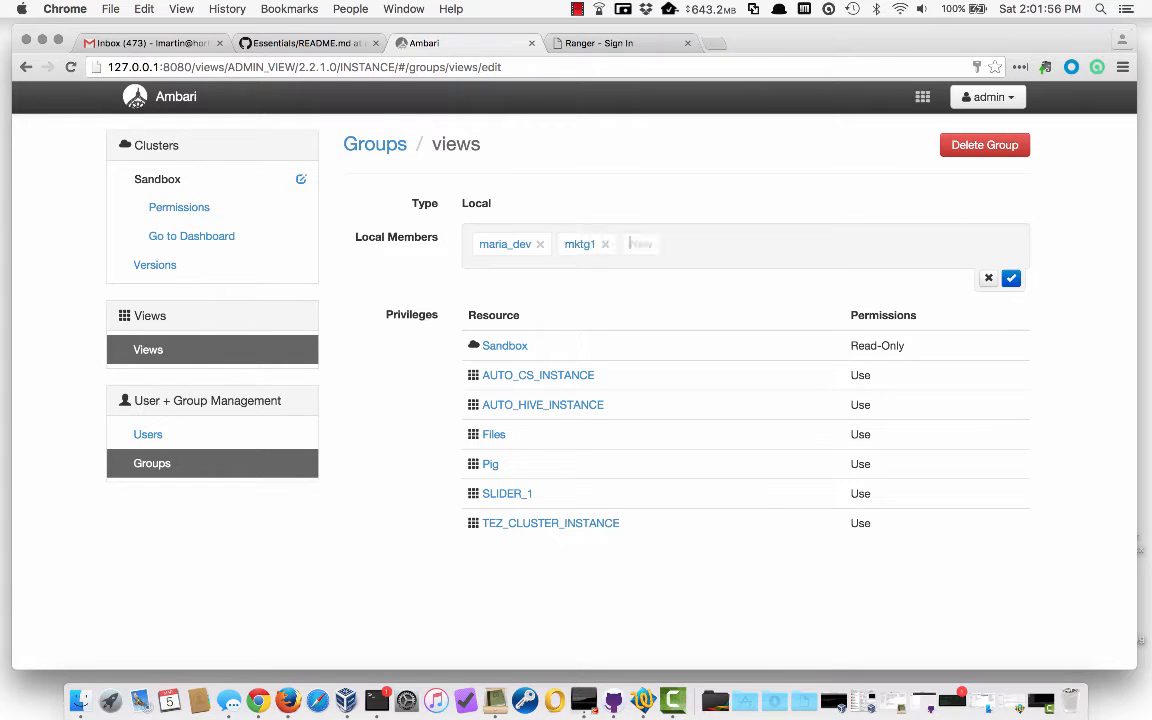
pyautogui.write('mkt')
pyautogui.press('Return')
pyautogui.write('mk')
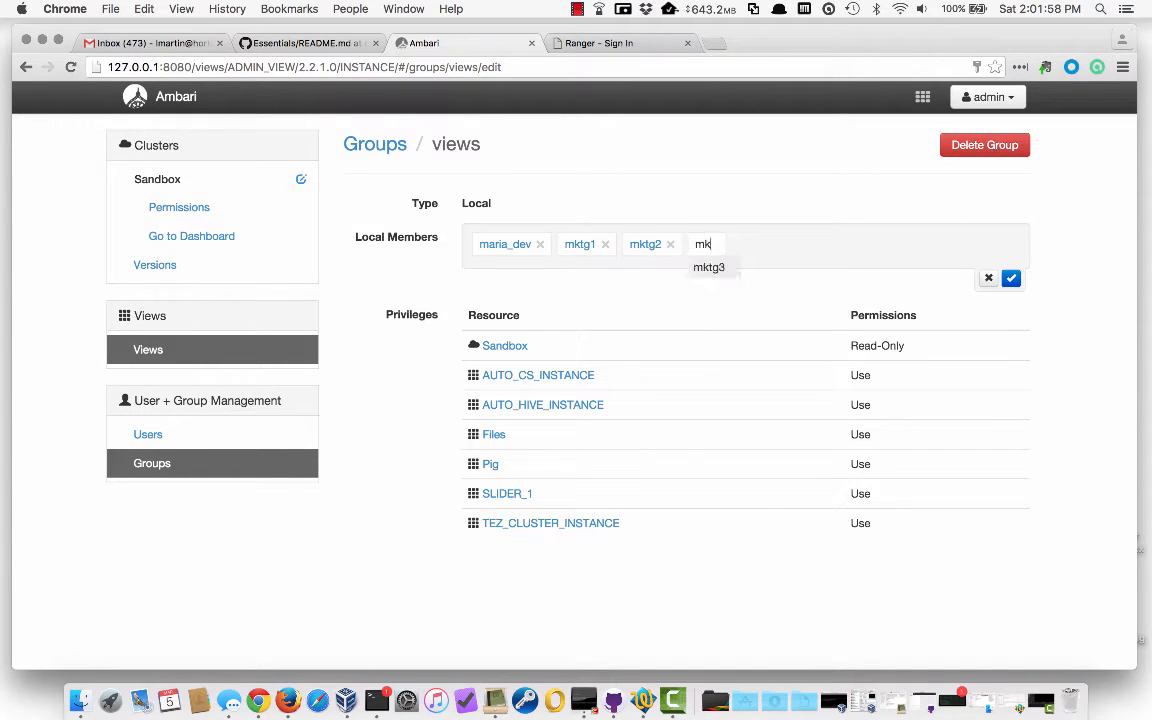
pyautogui.press('Return')
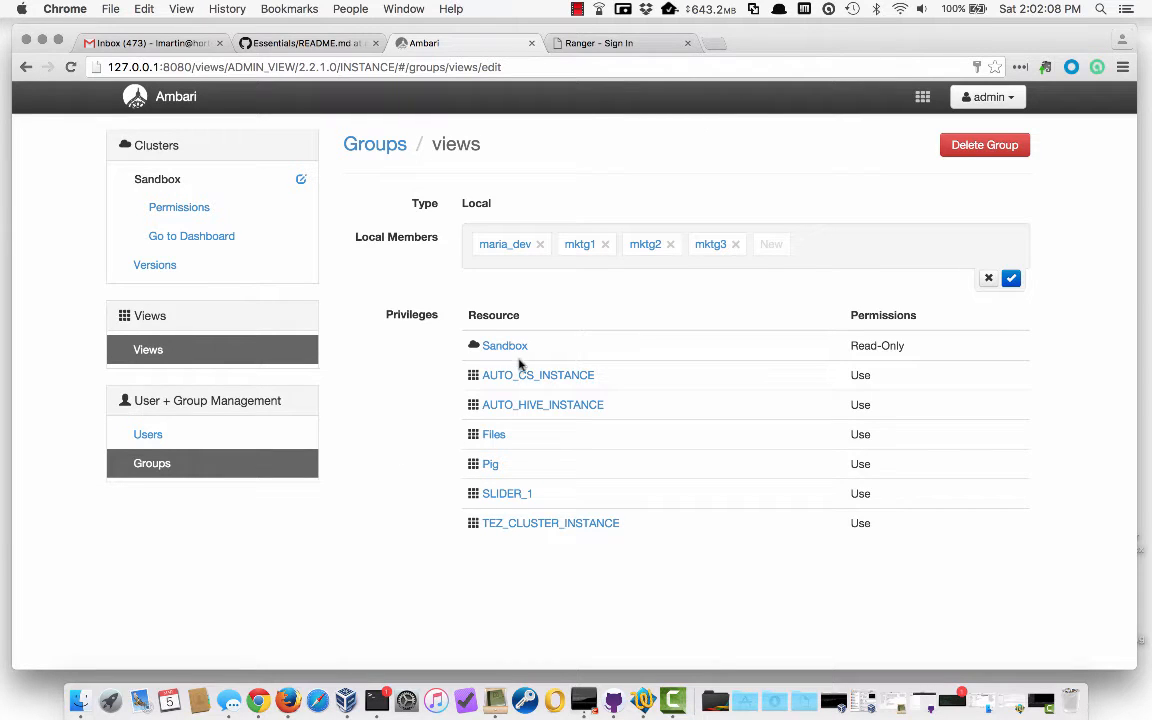
pyautogui.click(1000, 97)
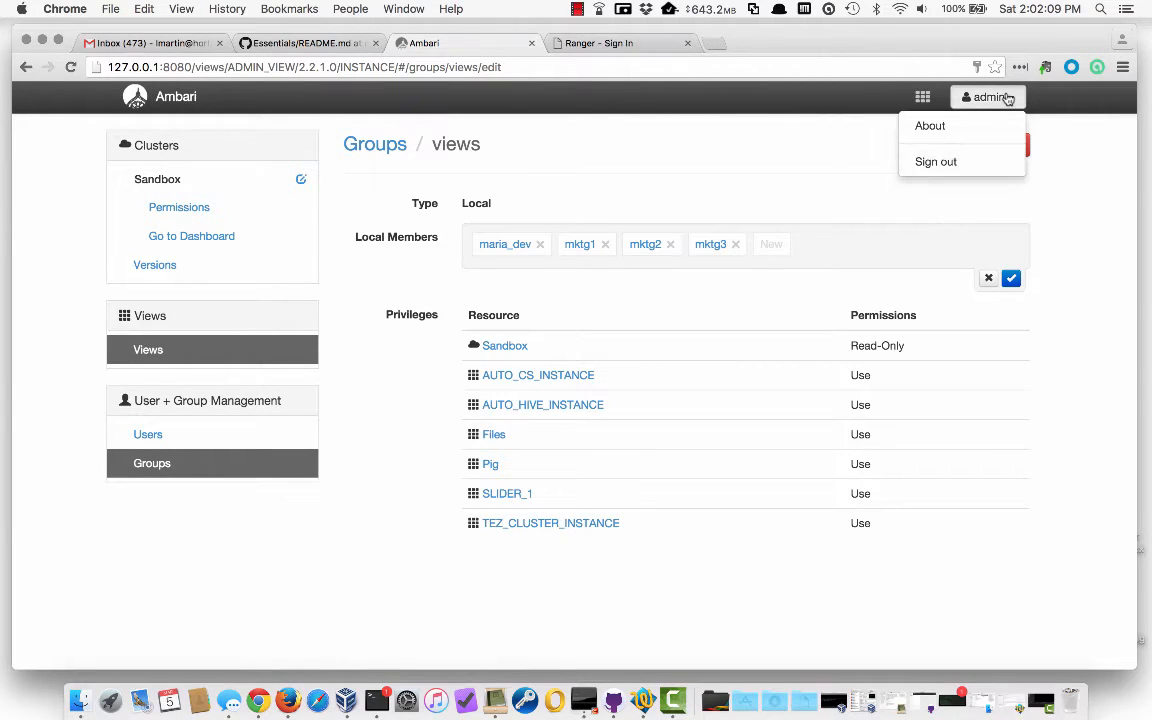
# Sign out of Ambari and log in to Apache Ranger with the administrator credentials
pyautogui.click(937, 162)
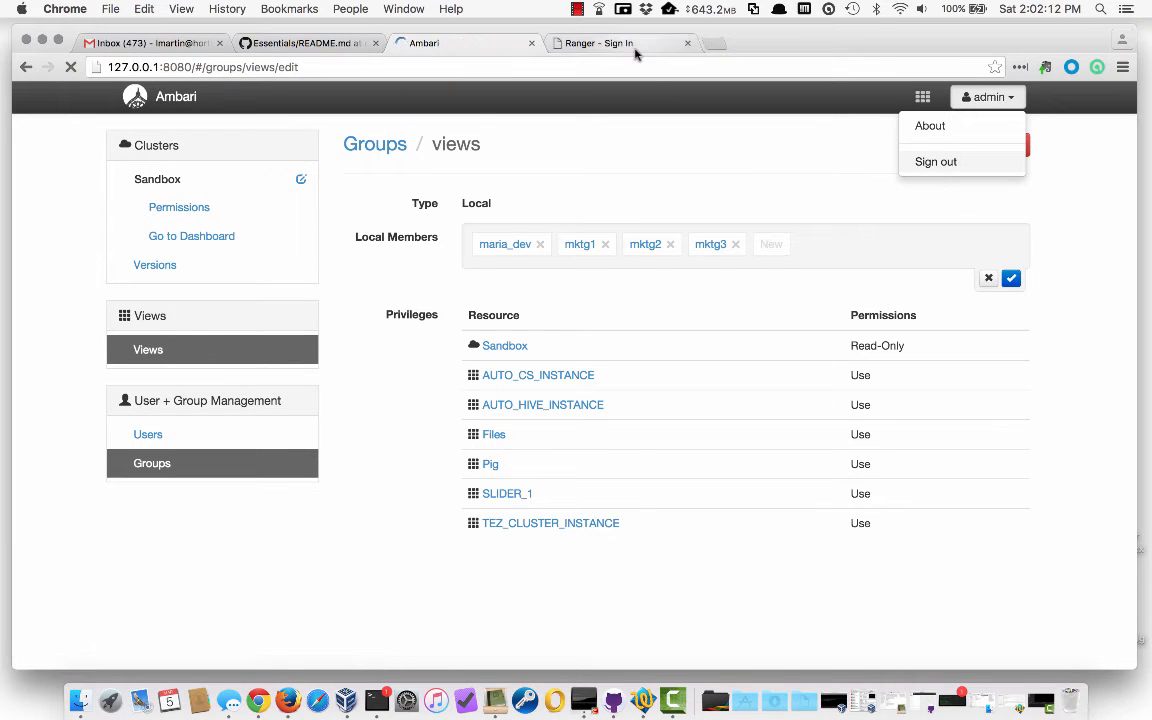
pyautogui.click(635, 50)
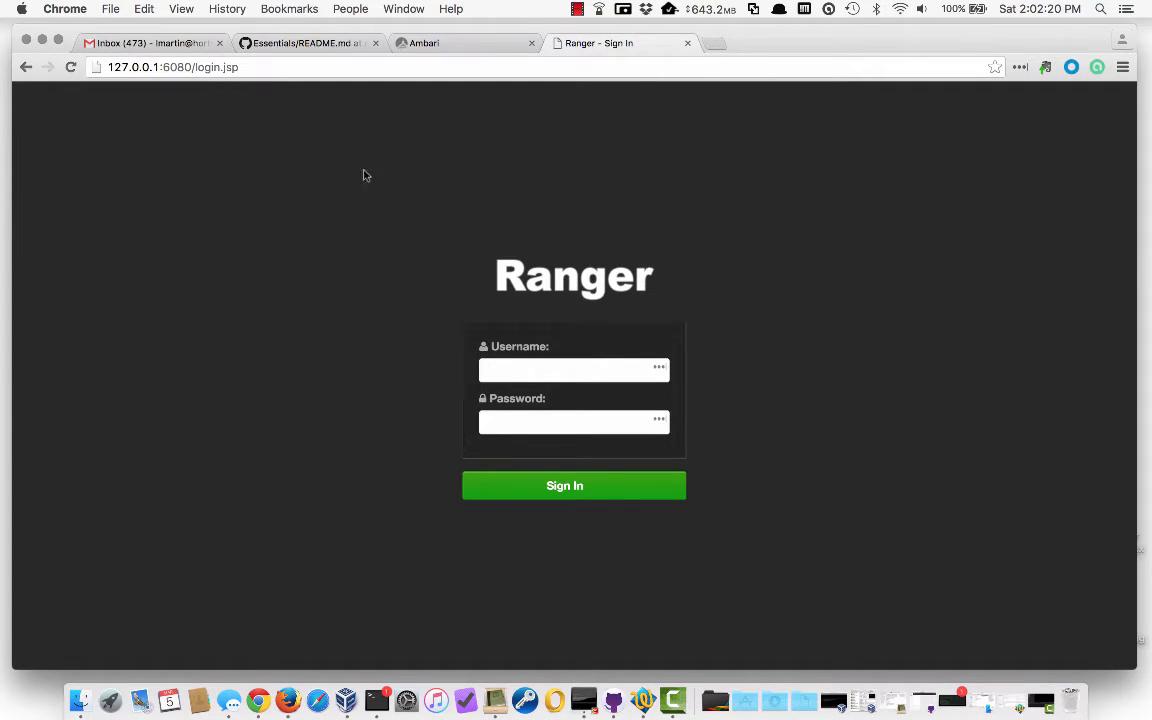
pyautogui.write('admin')
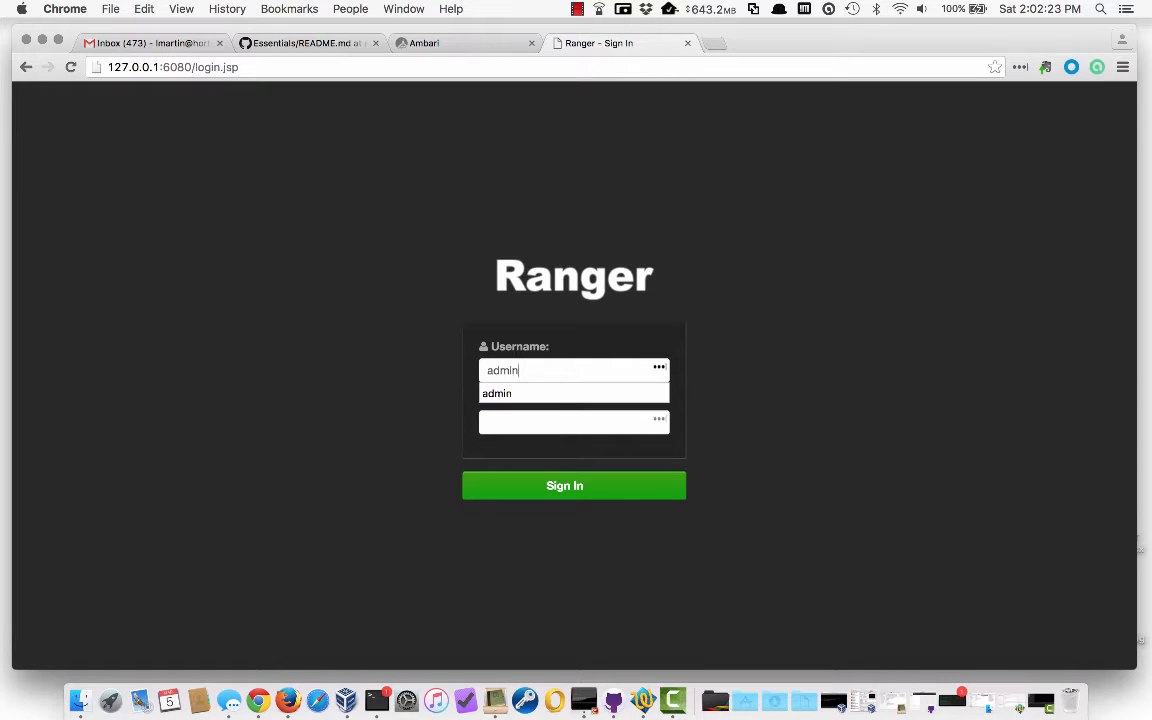
pyautogui.press('Tab')
pyautogui.write('admin')
pyautogui.press('Return')
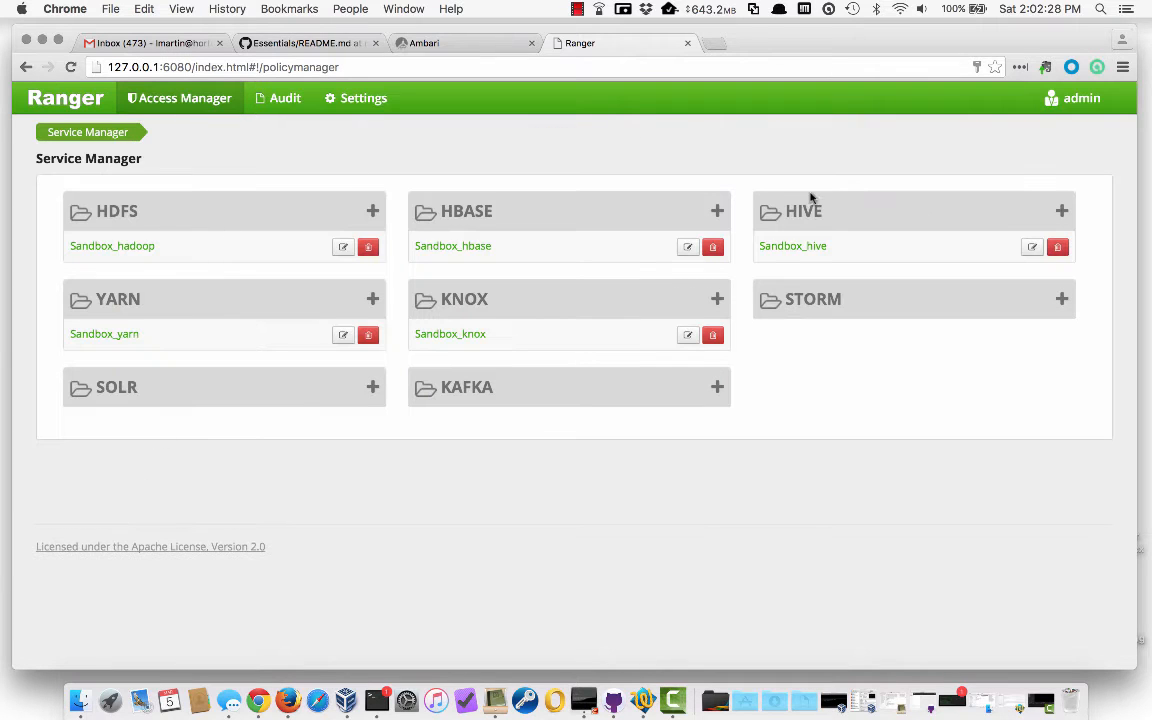
# Disable Sandbox_hive policy 8 (Hive Global Tables Allow), save it, and go back to Service Manager
pyautogui.click(792, 247)
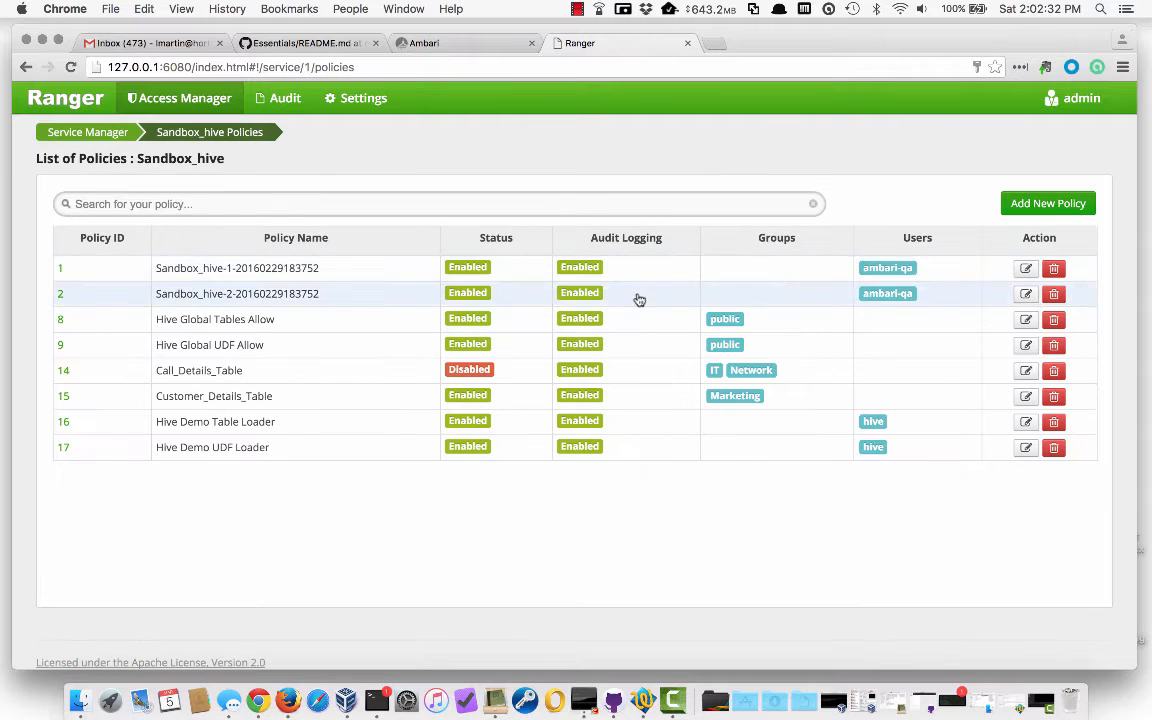
pyautogui.click(61, 322)
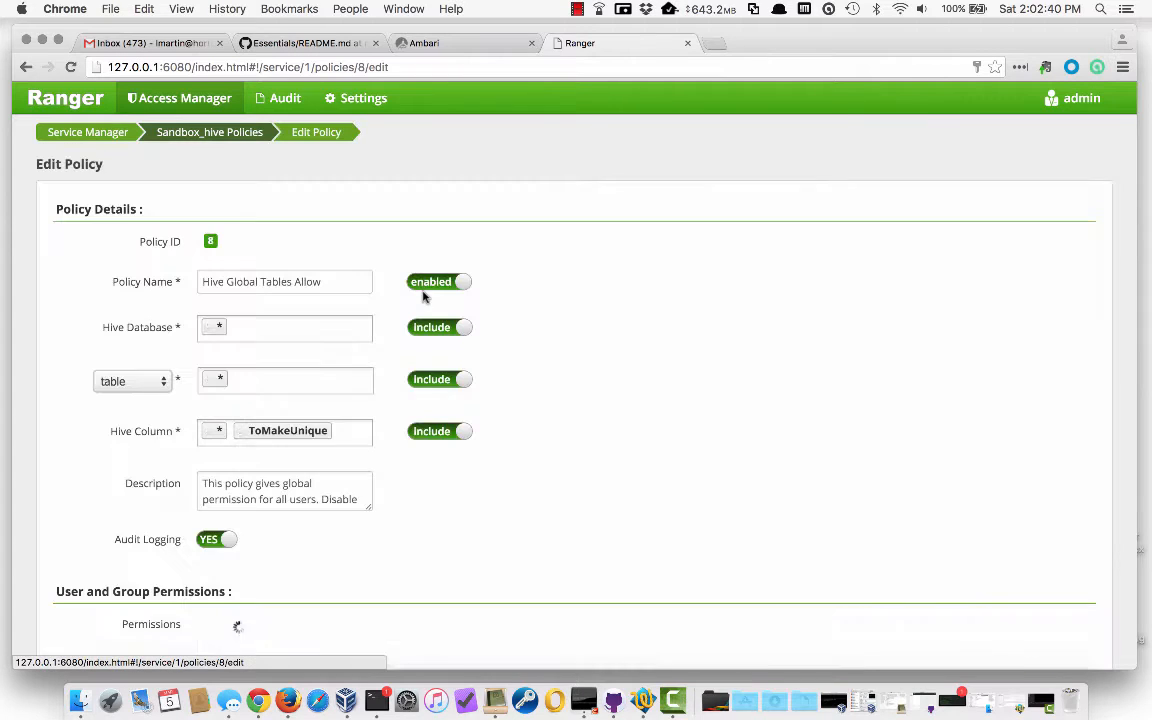
pyautogui.scroll(-3, 532, 314)
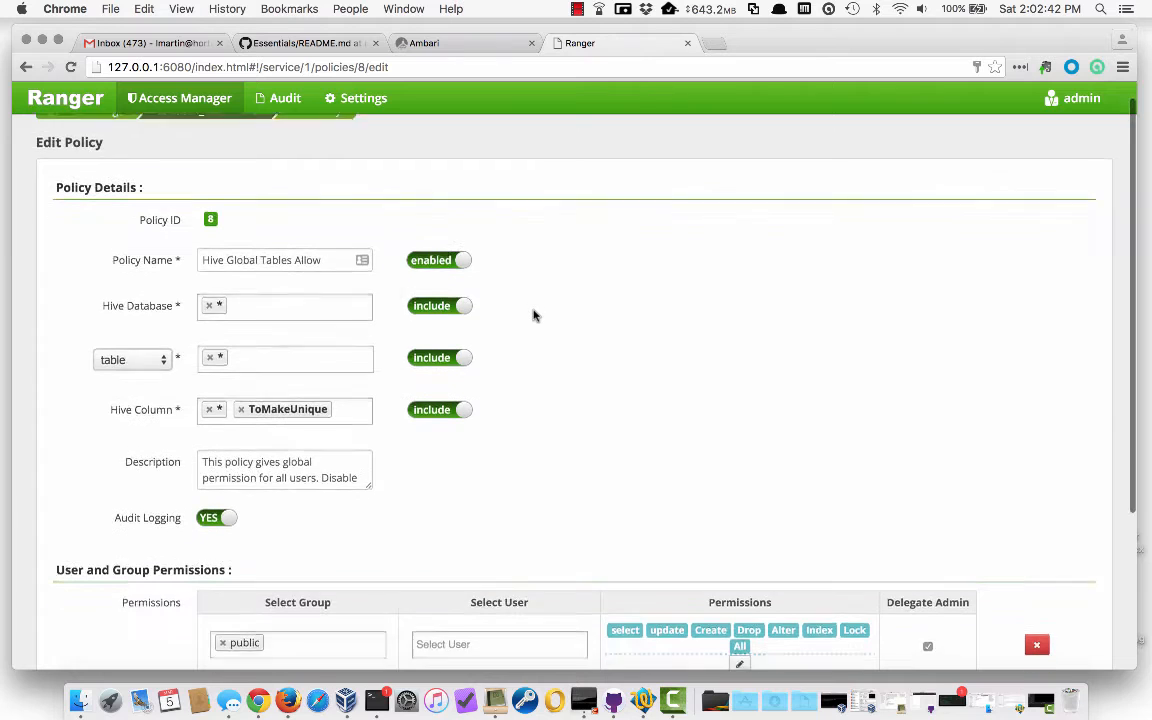
pyautogui.scroll(2, 533, 315)
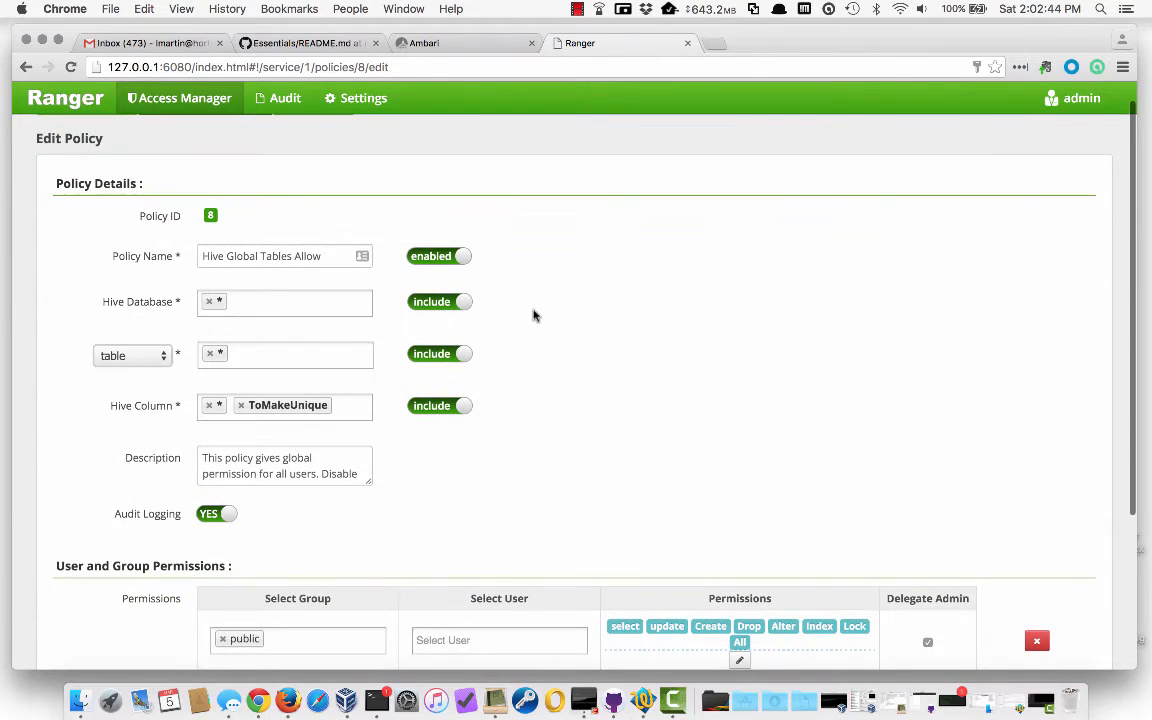
pyautogui.click(428, 258)
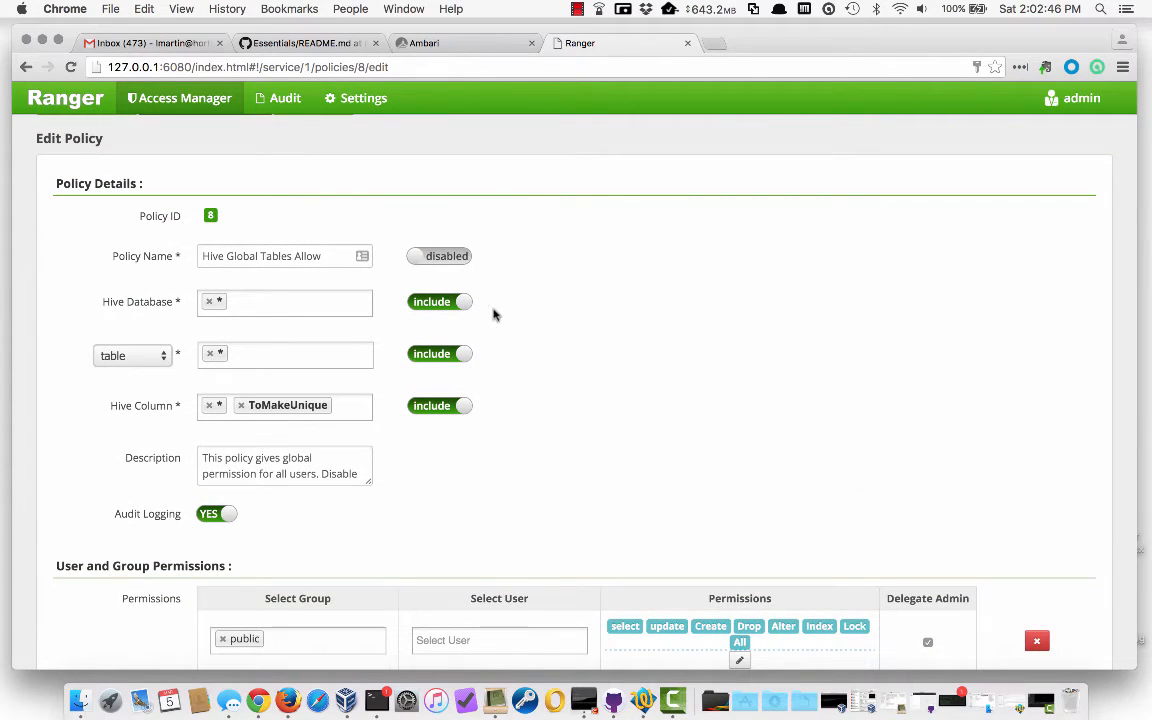
pyautogui.scroll(-2, 537, 321)
pyautogui.scroll(-2, 537, 321)
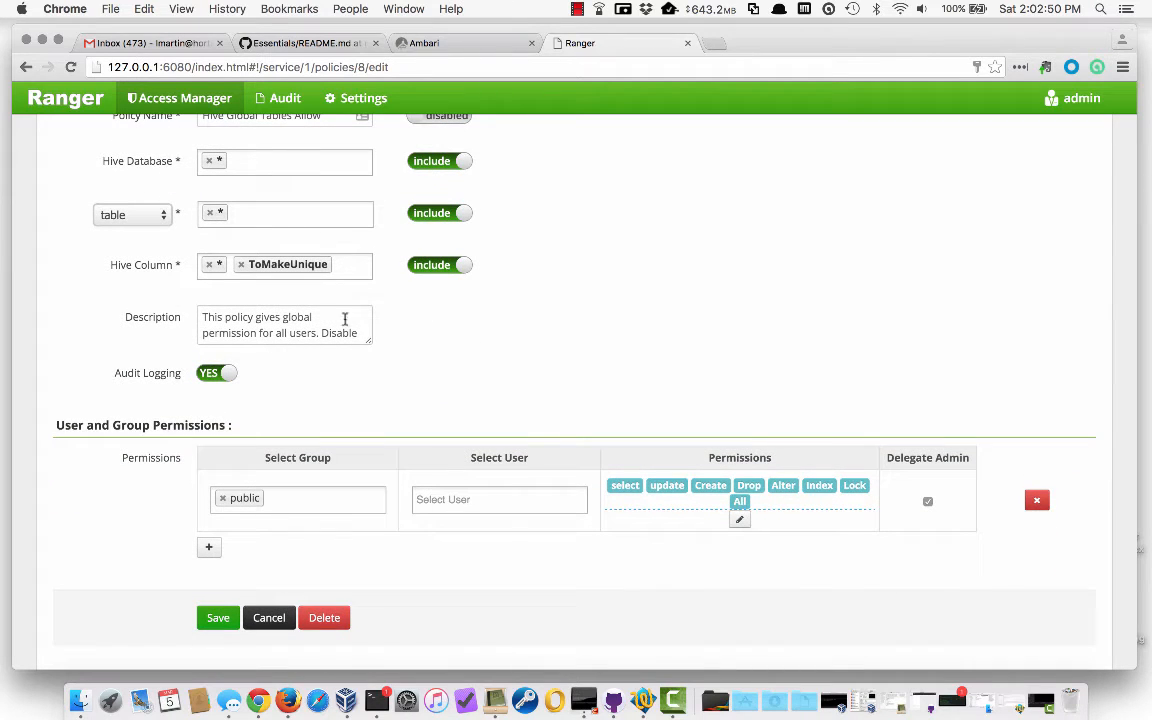
pyautogui.click(308, 323)
pyautogui.scroll(-1, 313, 333)
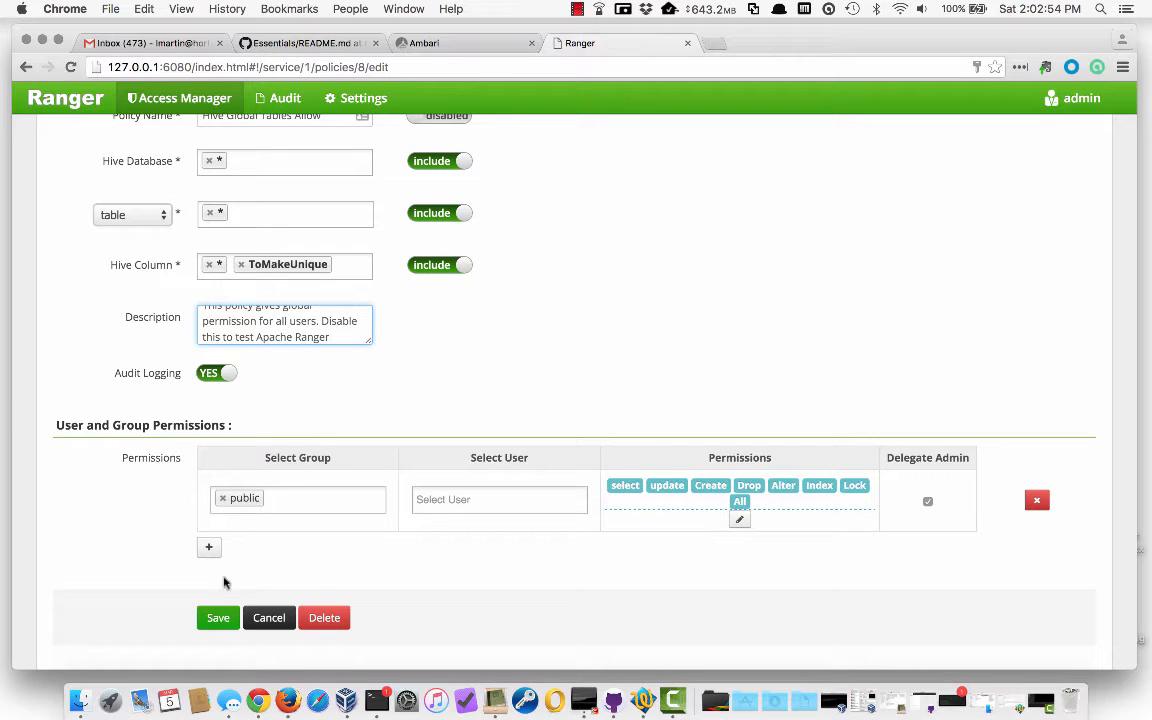
pyautogui.click(214, 618)
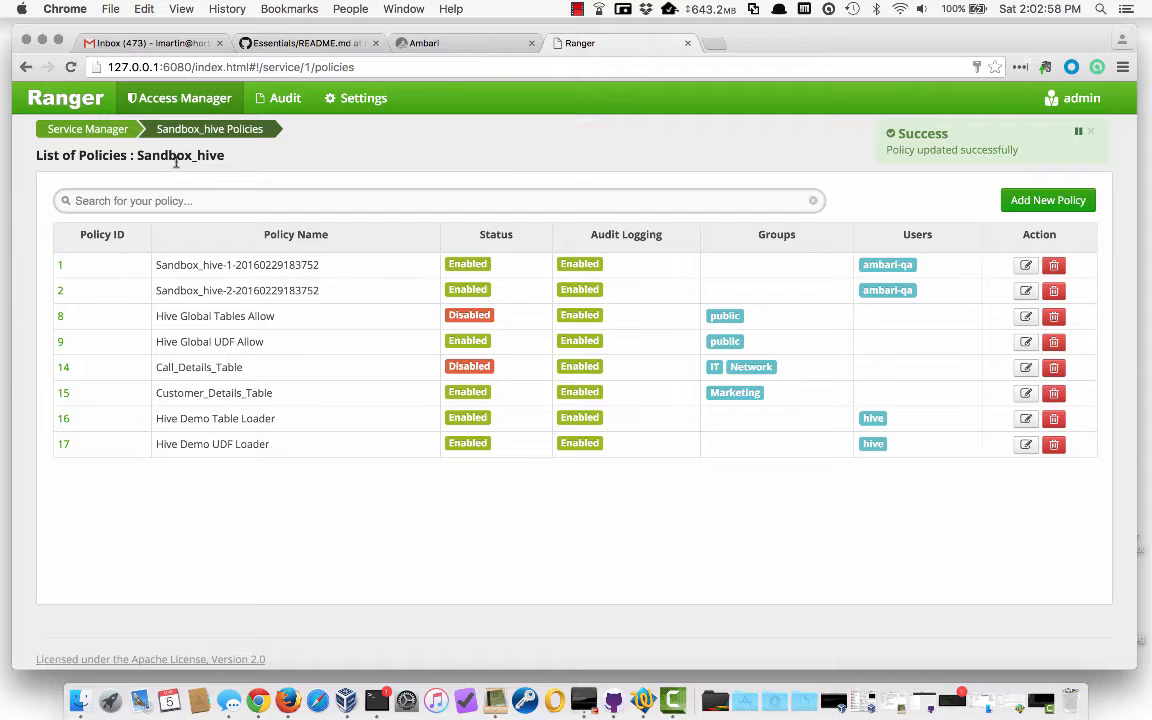
pyautogui.click(76, 103)
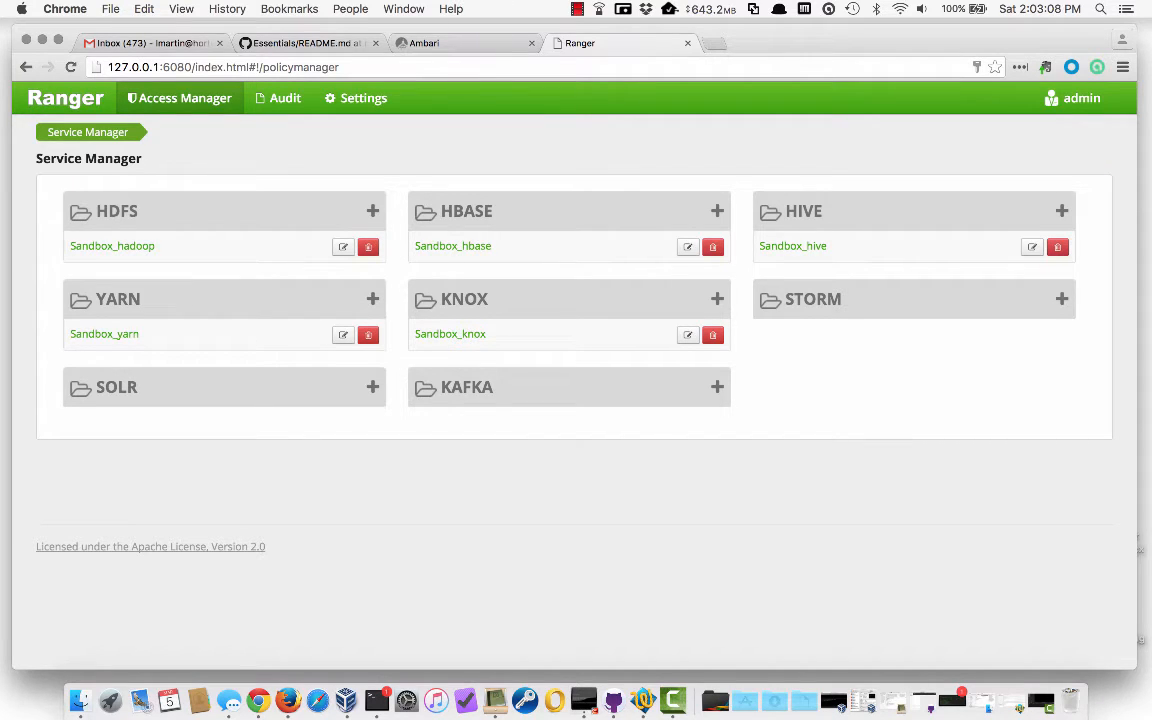
# Log in to Ambari as mktg1, retrying after the invalid-login error
pyautogui.click(436, 42)
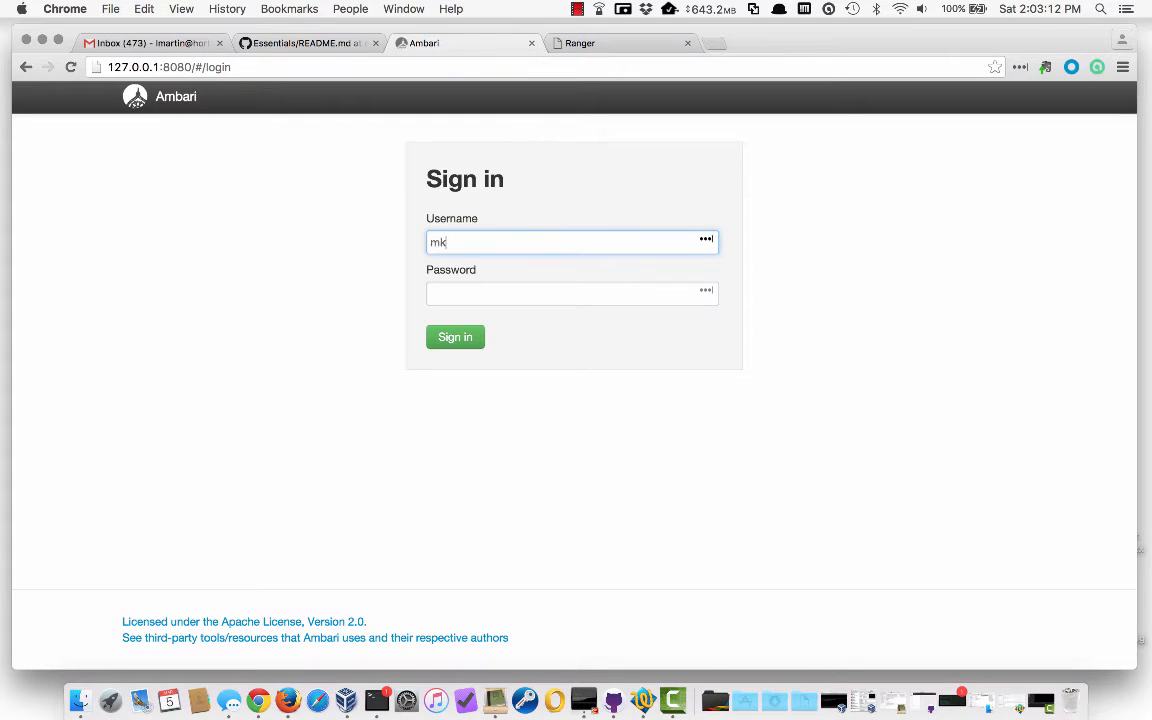
pyautogui.write('mktg1')
pyautogui.press('Tab')
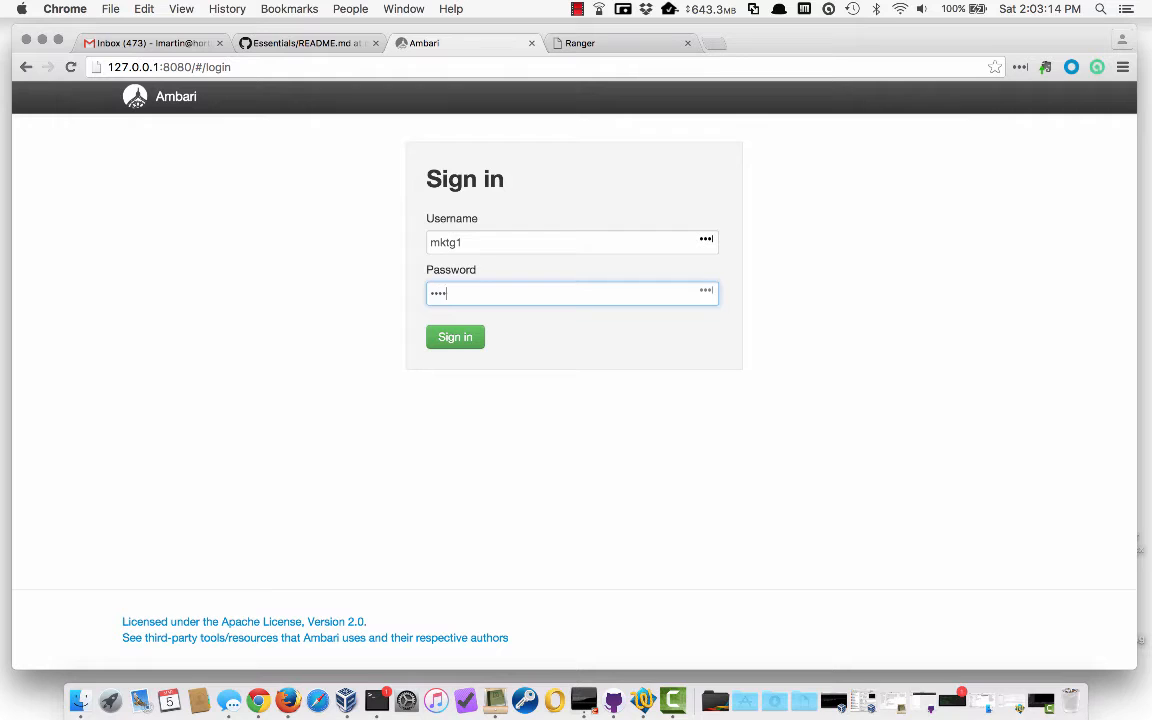
pyautogui.click(466, 337)
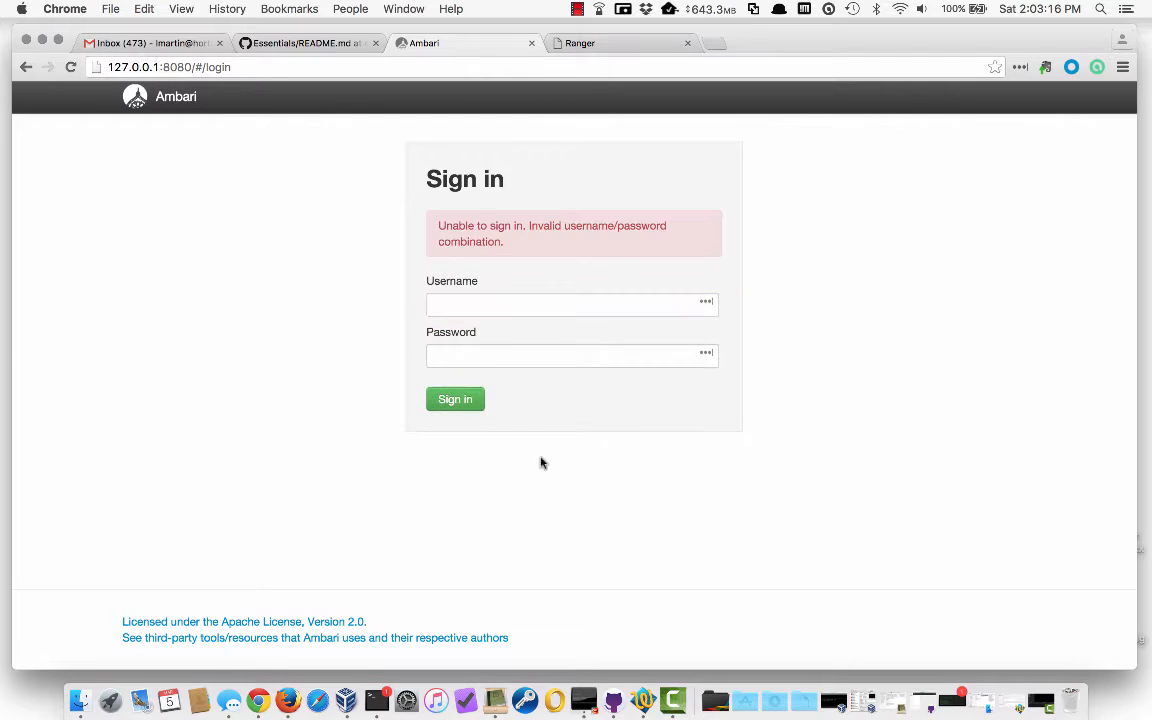
pyautogui.click(458, 303)
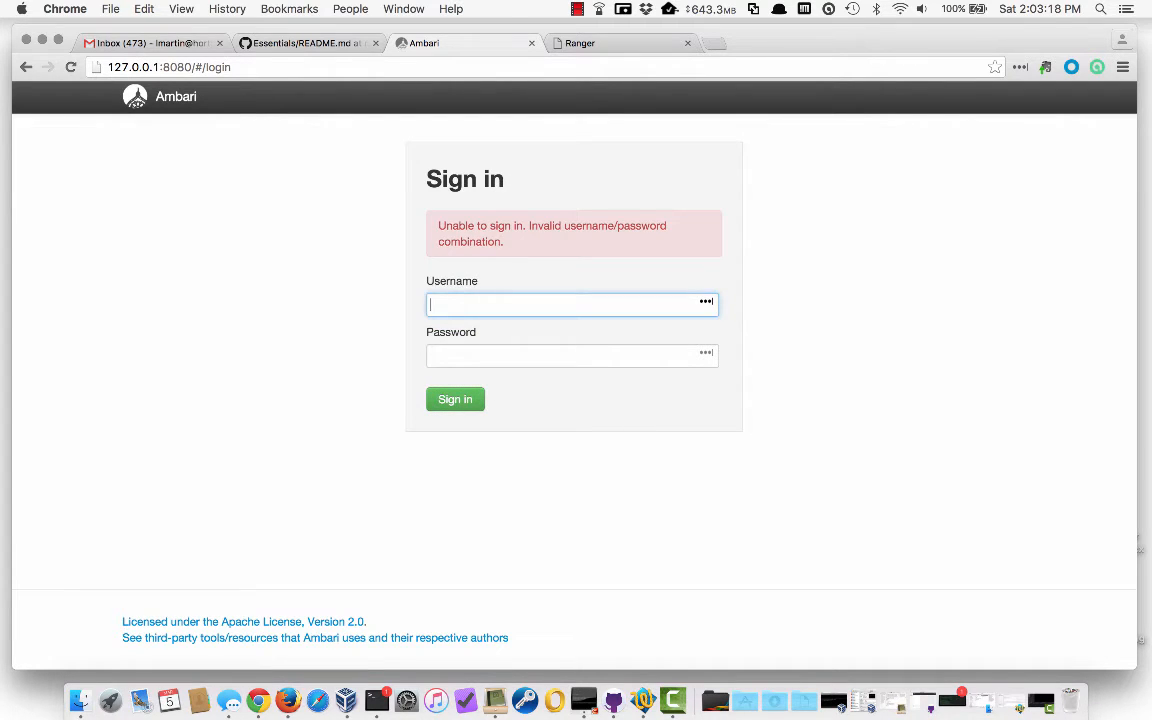
pyautogui.press('Tab')
pyautogui.write('mk')
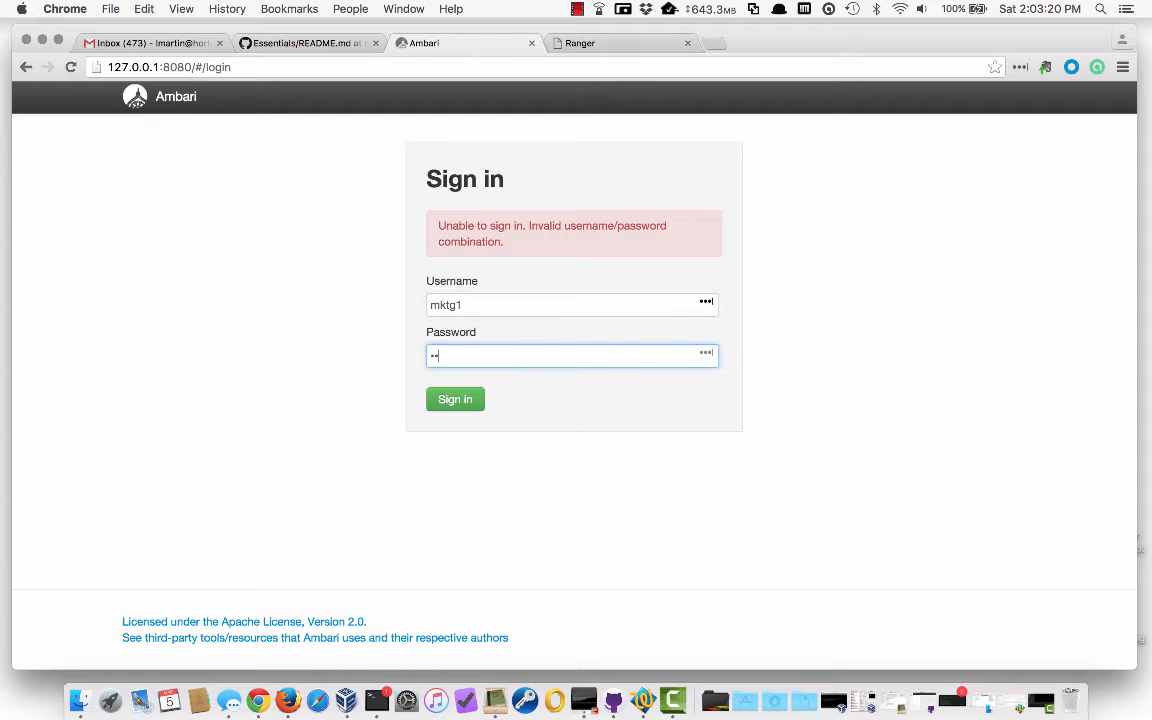
pyautogui.press('Return')
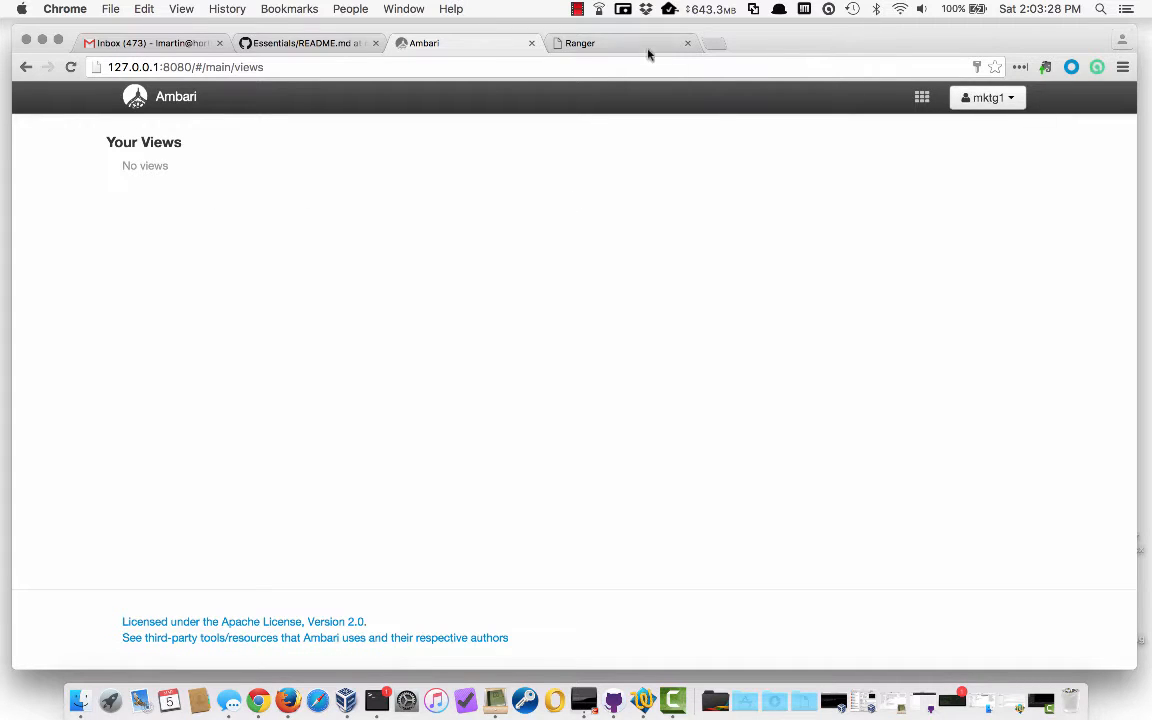
pyautogui.click(577, 9)
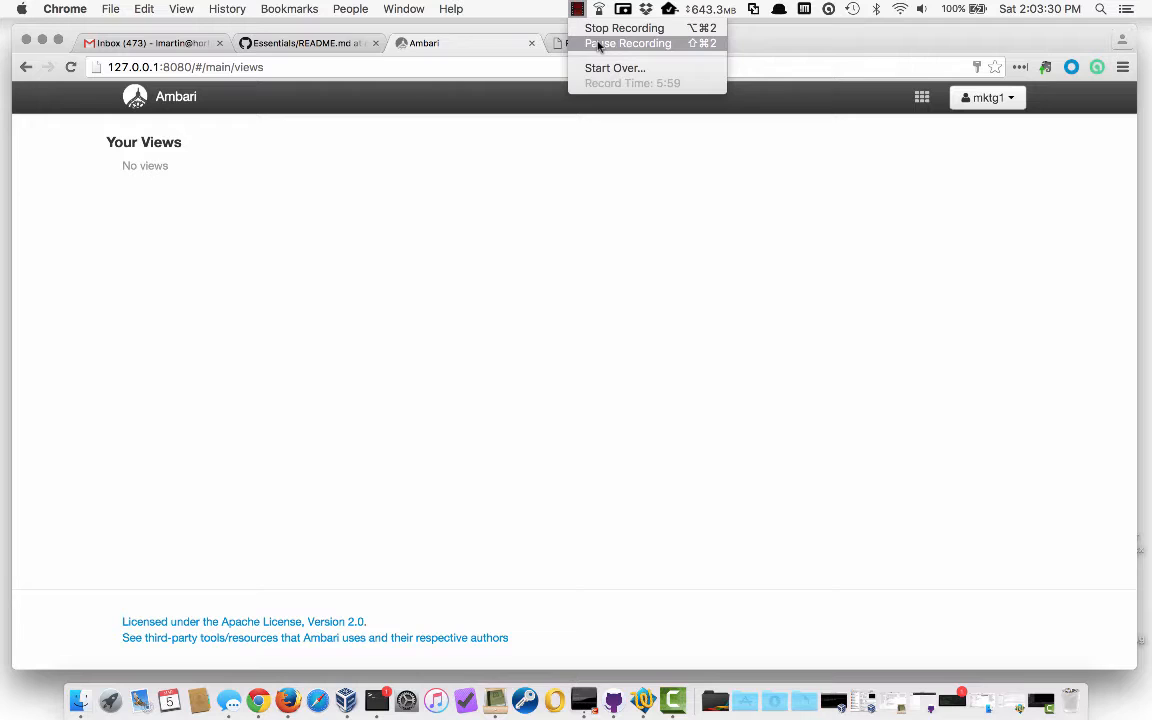
# Add mktg1, mktg2 and mktg3 as local members of the views group, save, and sign out
pyautogui.click(598, 45)
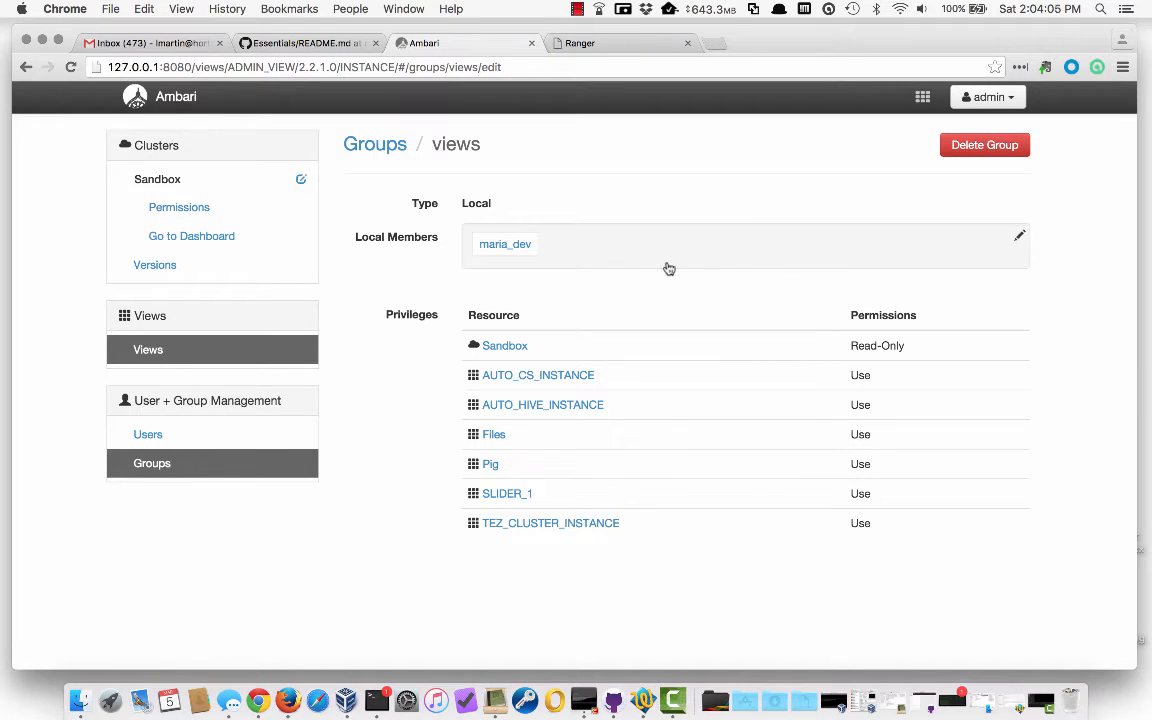
pyautogui.click(626, 254)
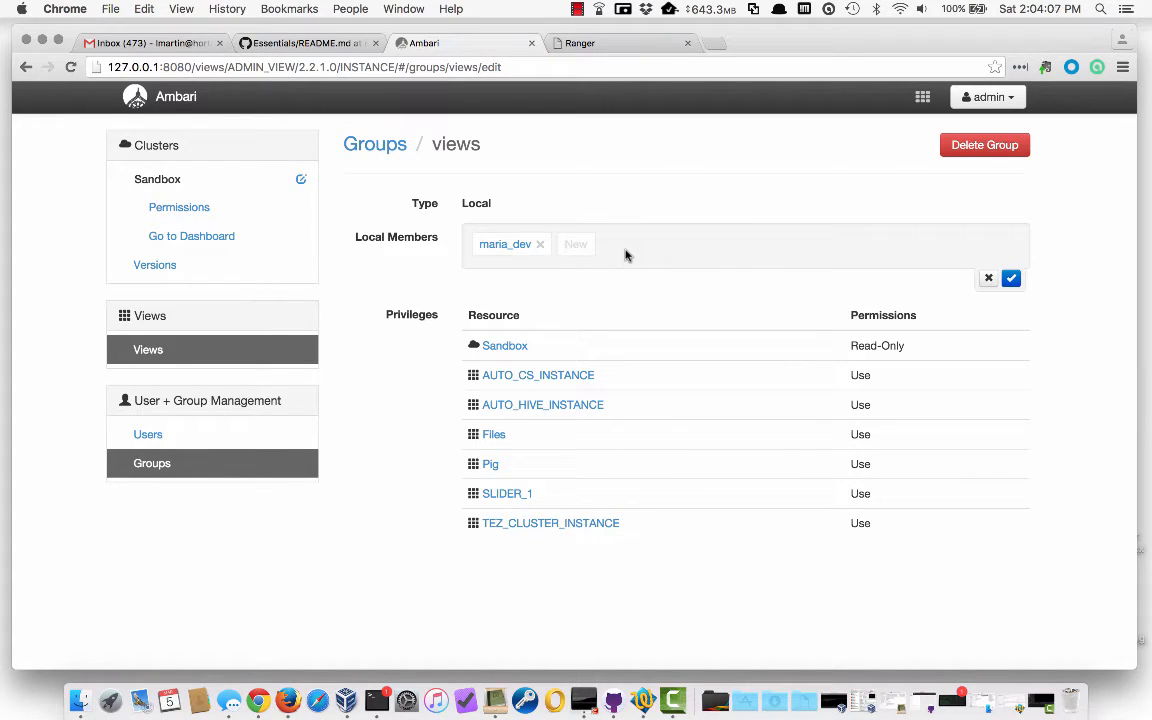
pyautogui.write('mktg1')
pyautogui.press('Return')
pyautogui.write('mktg2')
pyautogui.press('Return')
pyautogui.write('mk')
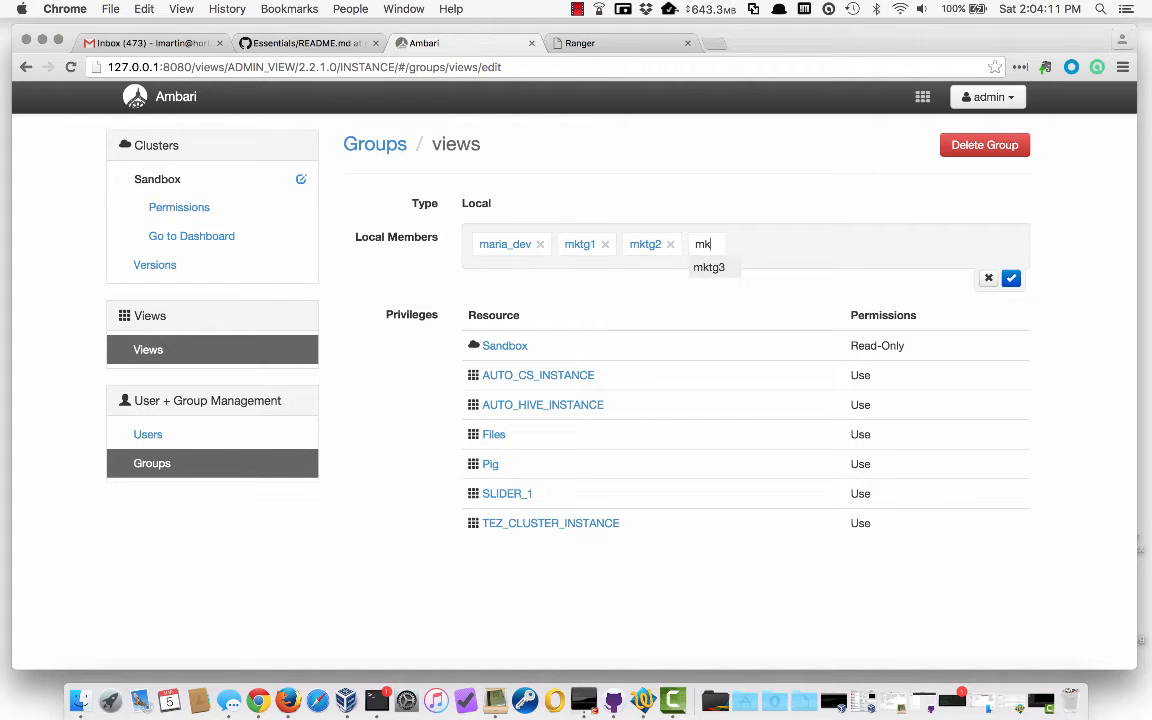
pyautogui.write('tg3')
pyautogui.press('Return')
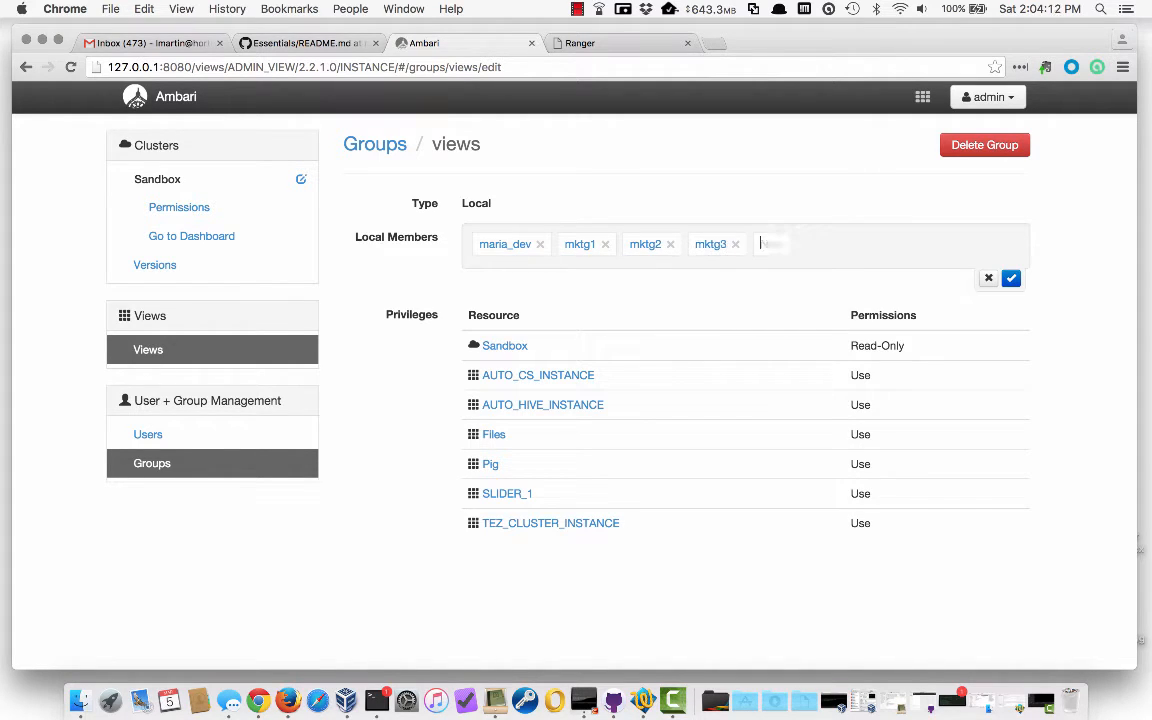
pyautogui.click(1011, 280)
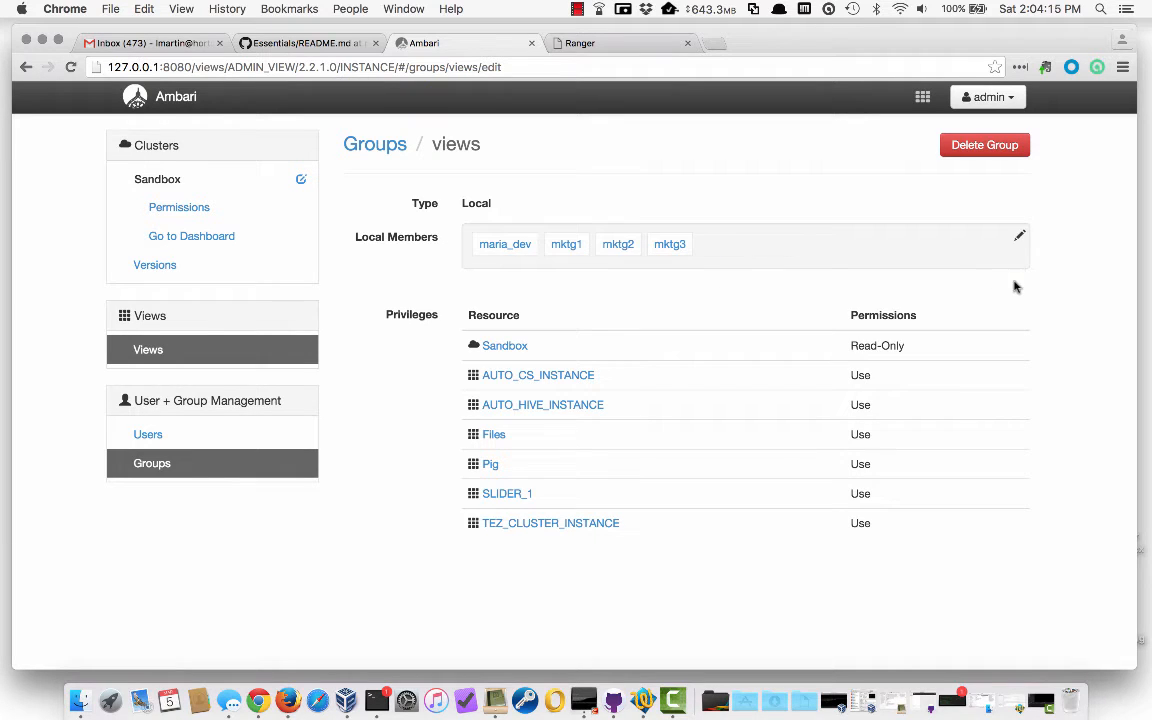
pyautogui.click(980, 97)
pyautogui.click(958, 163)
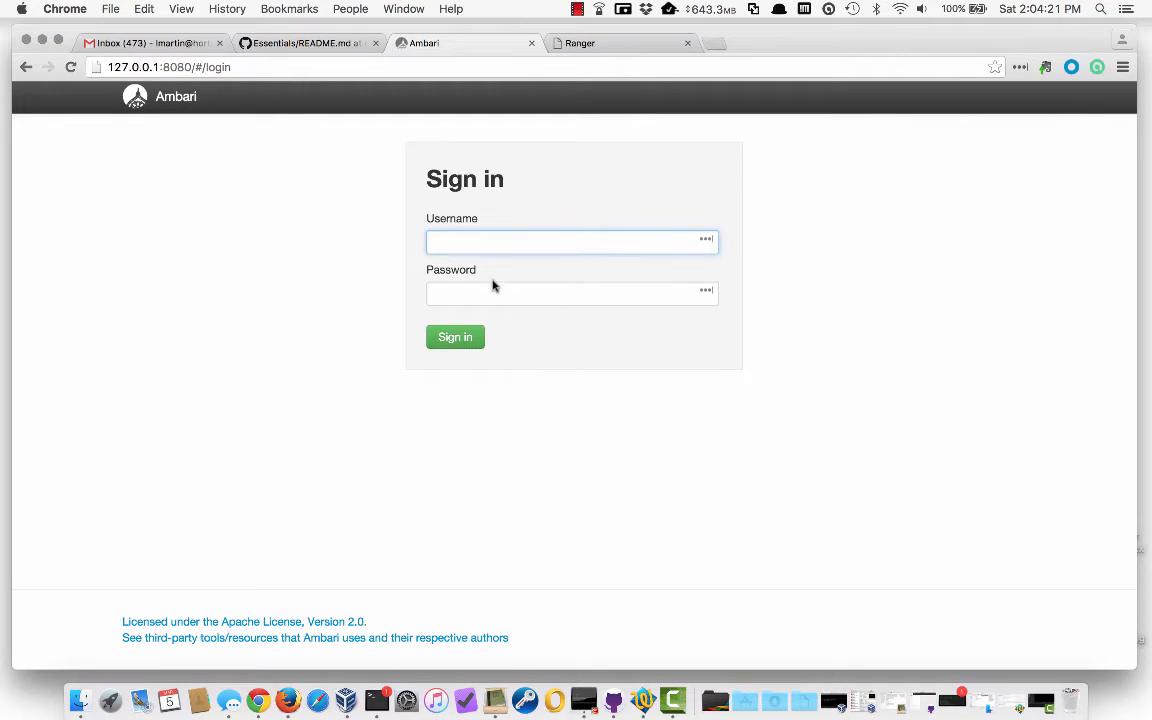
# Log in as mktg1, dismiss the save-password prompt, and open Hive View from the views menu
pyautogui.write('mktg1')
pyautogui.press('Tab')
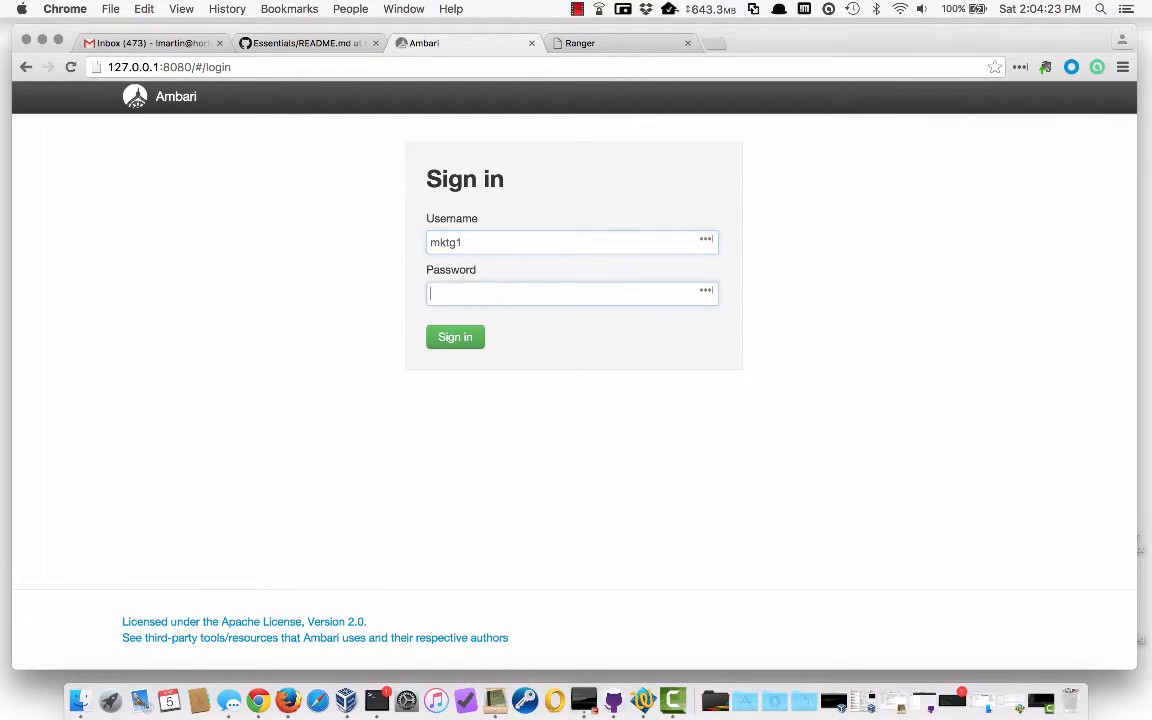
pyautogui.write('m')
pyautogui.press('Return')
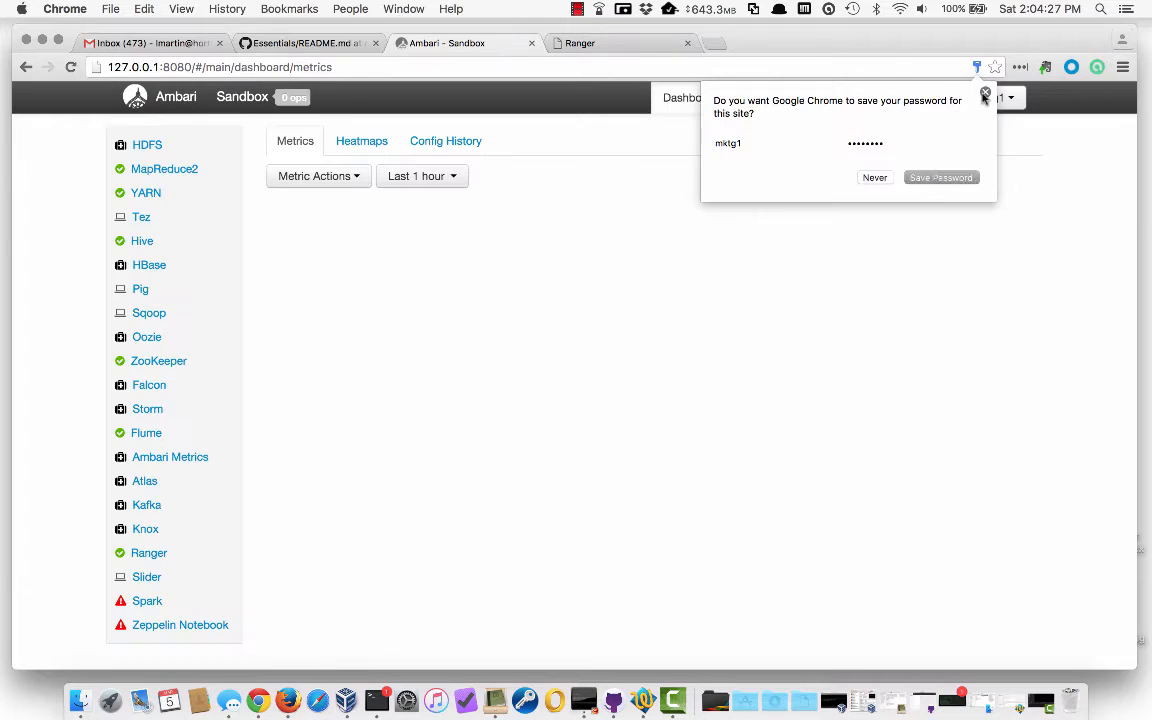
pyautogui.click(984, 94)
pyautogui.click(922, 97)
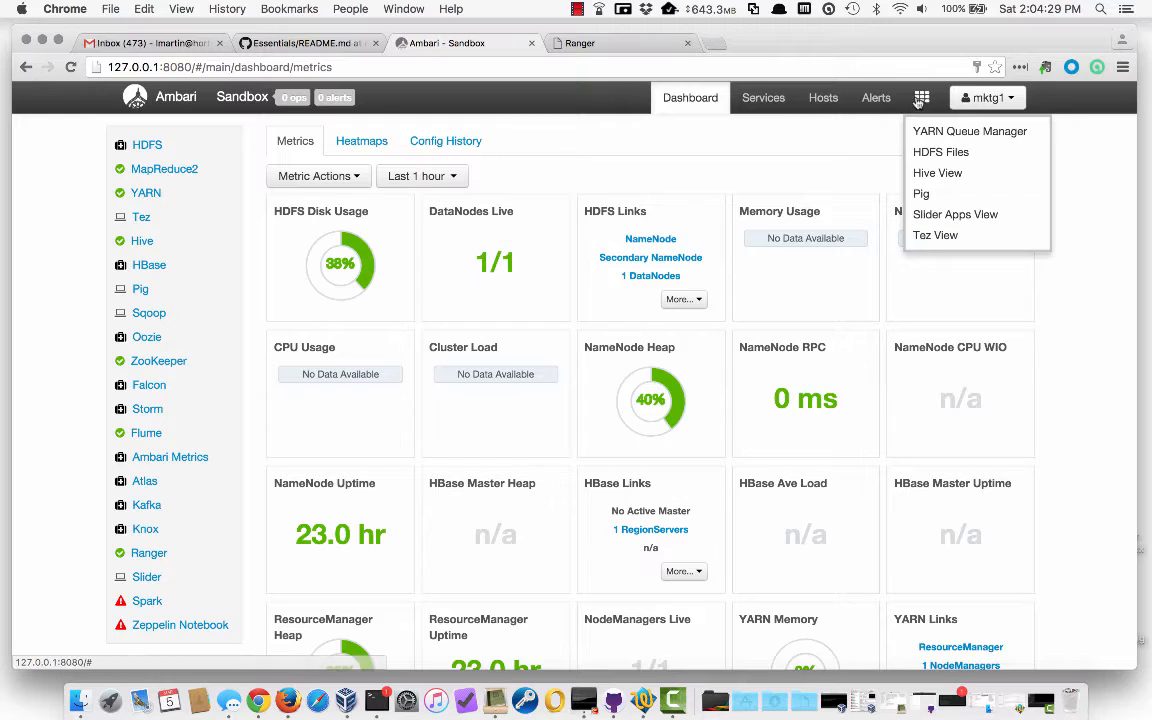
pyautogui.click(940, 173)
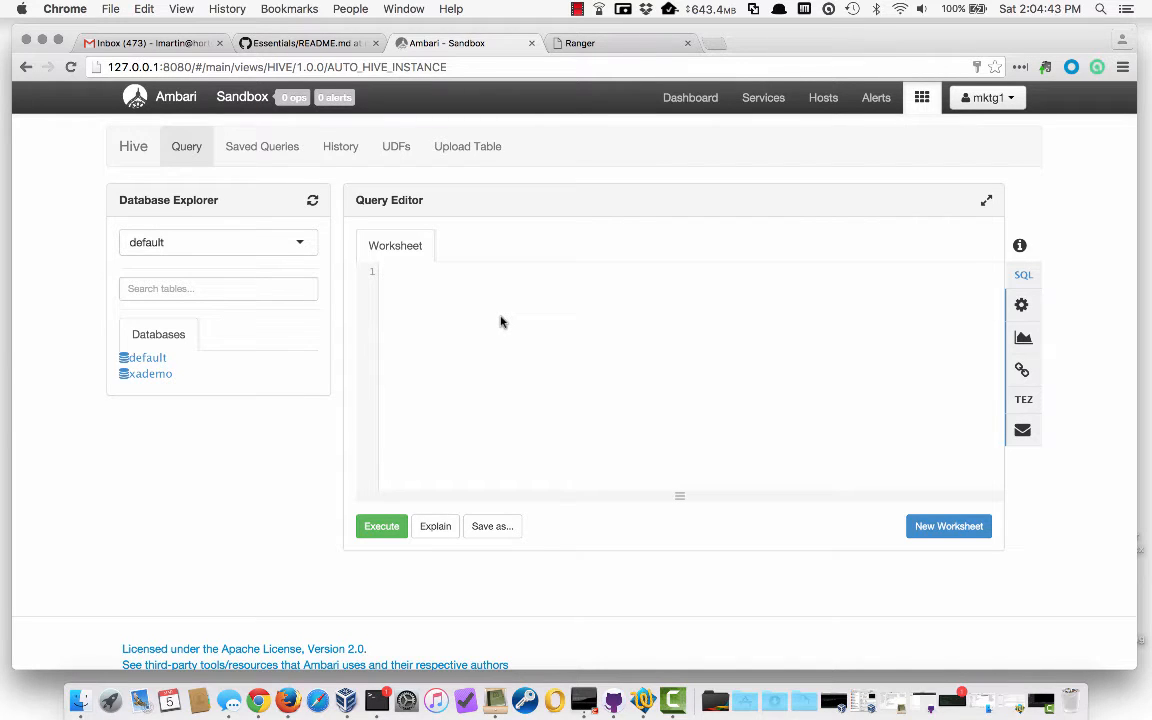
# Run 'show tables;' in the Hive editor and check that no tables are listed
pyautogui.write('show tables;')
pyautogui.click(382, 526)
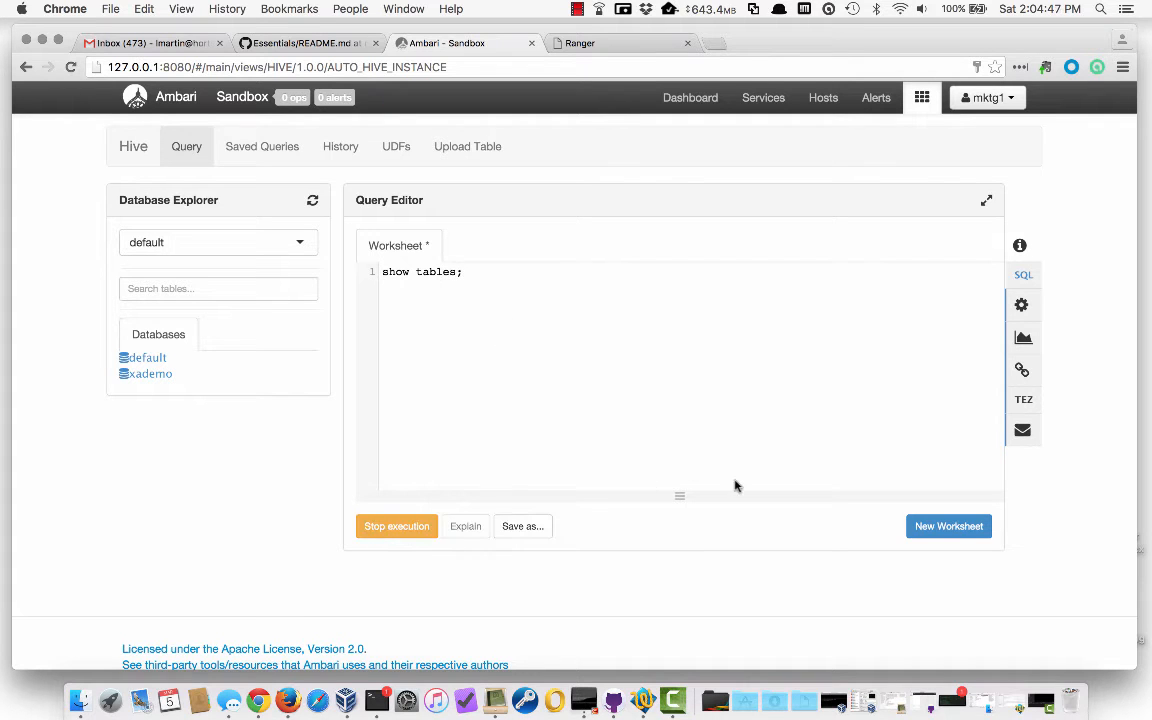
pyautogui.scroll(-1, 735, 484)
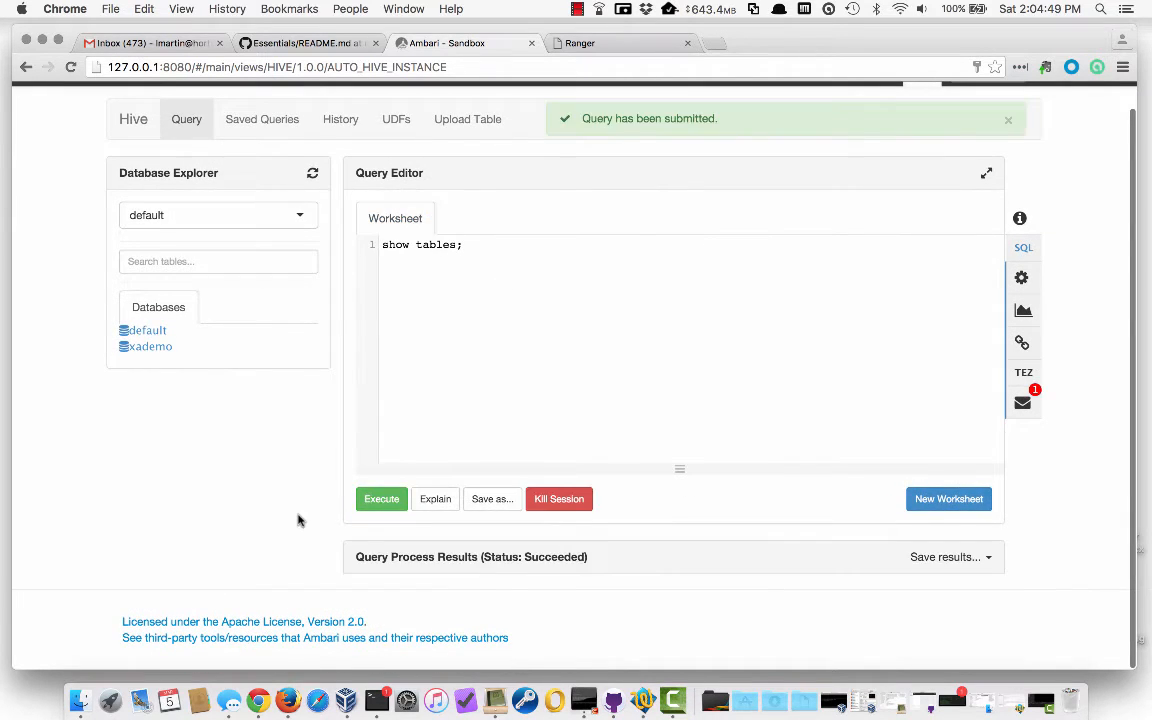
pyautogui.scroll(-3, 320, 519)
pyautogui.scroll(-3, 494, 565)
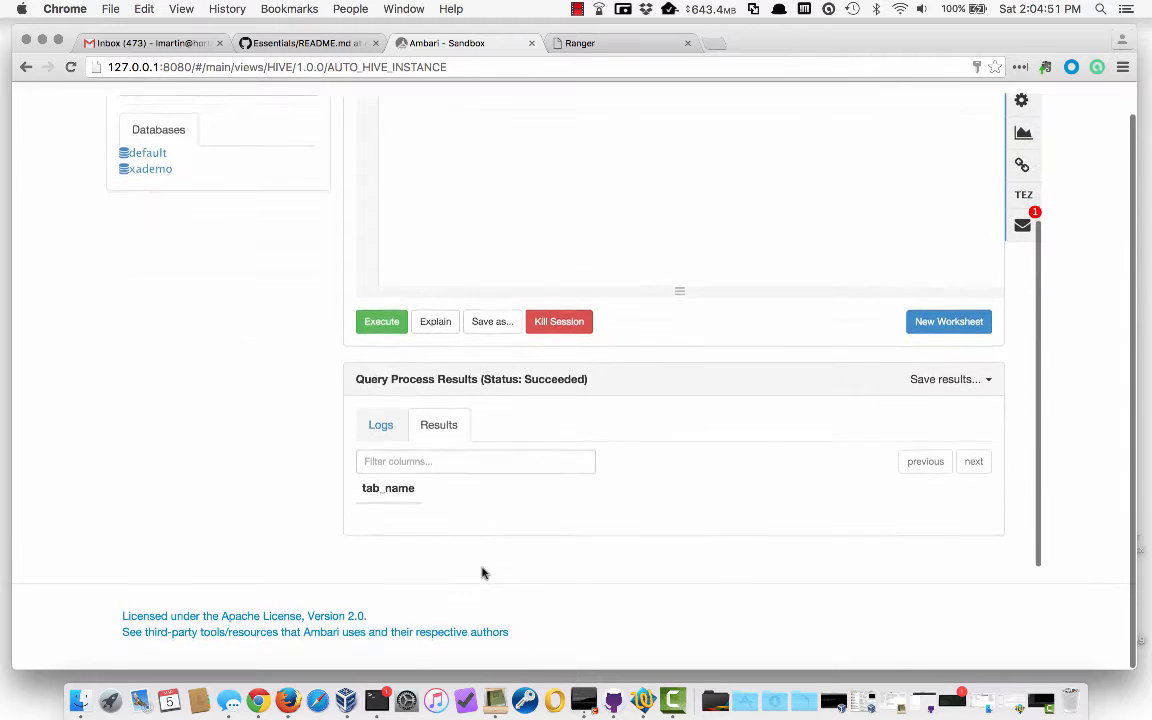
pyautogui.scroll(6, 450, 545)
pyautogui.scroll(-4, 473, 532)
pyautogui.scroll(6, 473, 532)
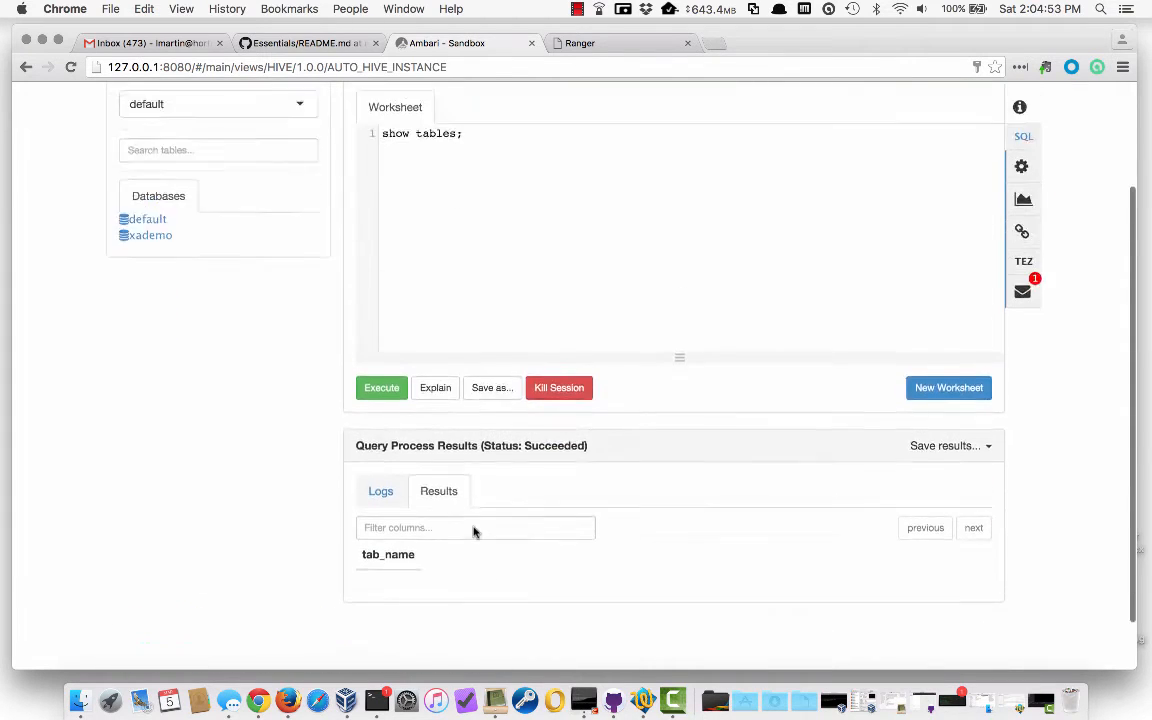
# Run 'select * from geolocation limit 5;', read the denial messages, and sign out
pyautogui.click(470, 272)
pyautogui.hotkey('ctrl', 'a')
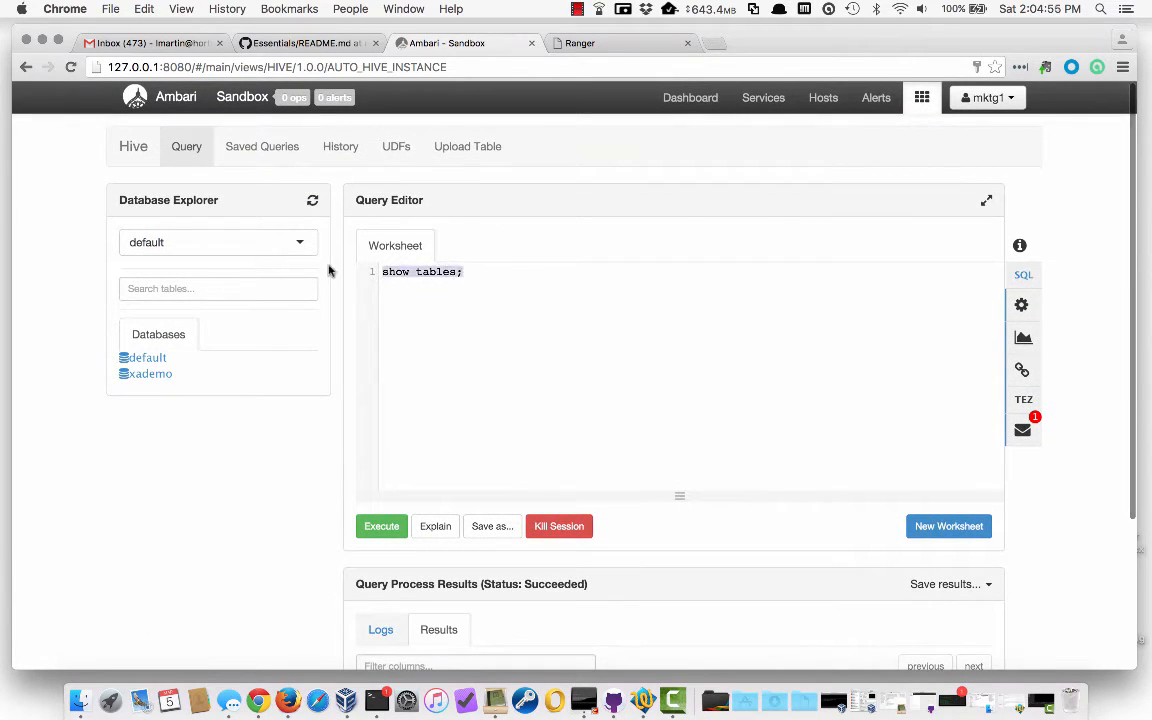
pyautogui.write('s')
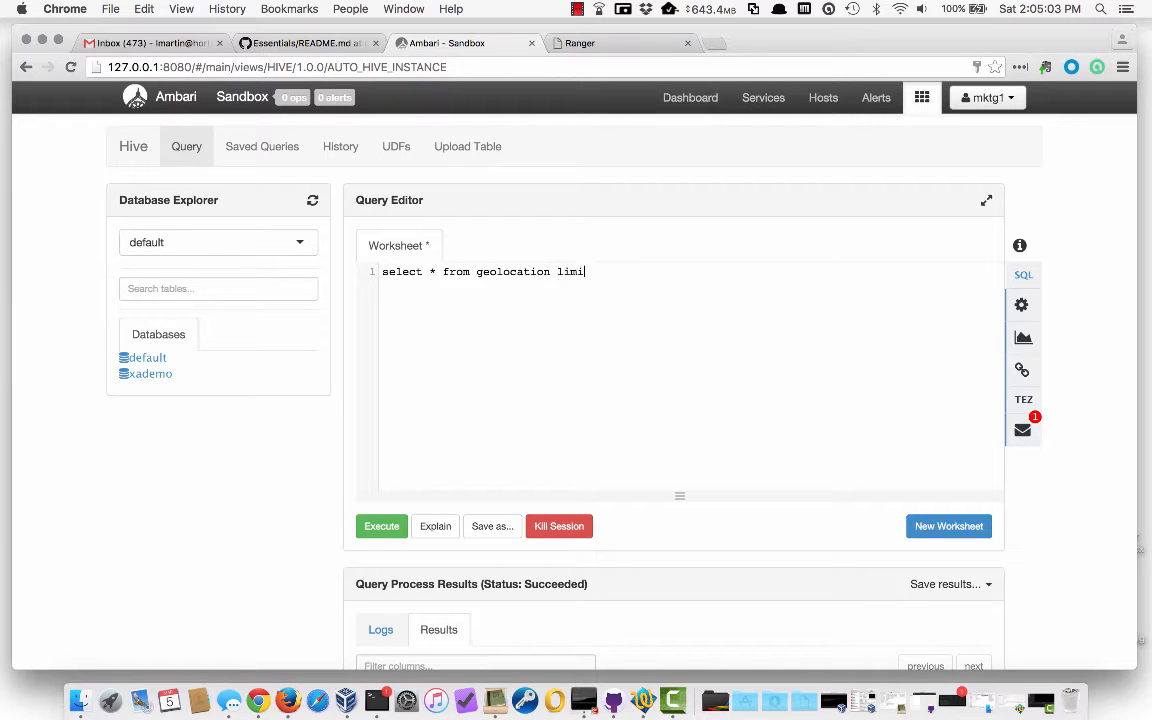
pyautogui.click(372, 527)
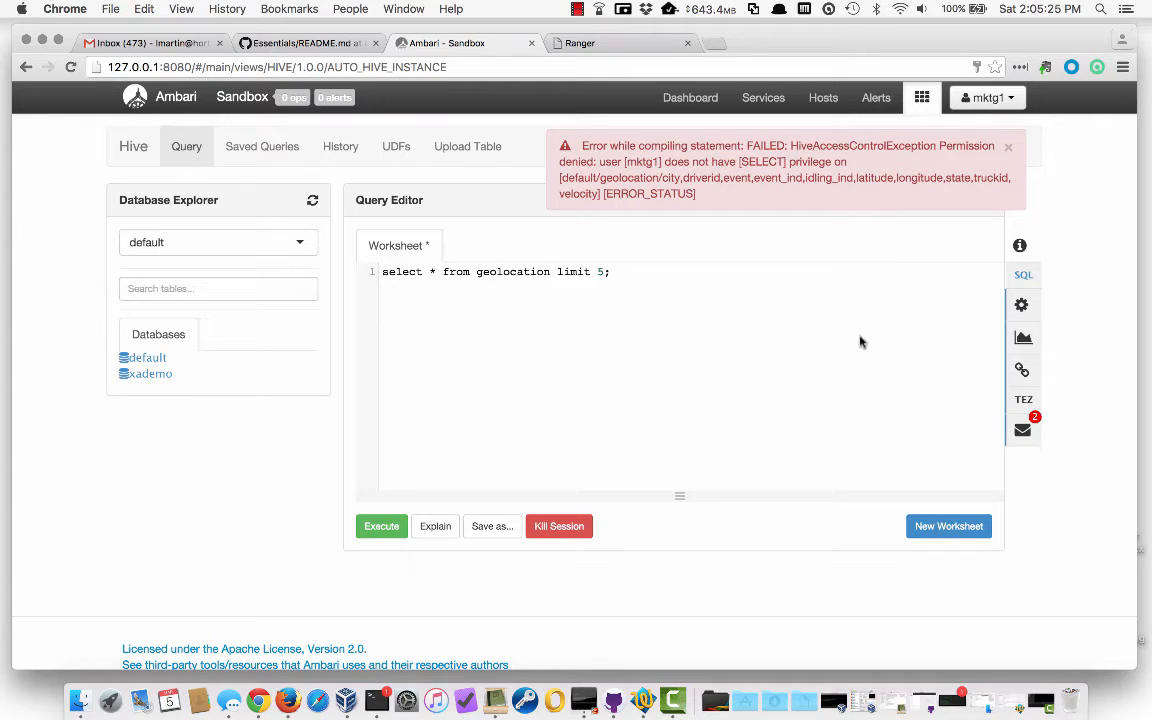
pyautogui.click(1024, 431)
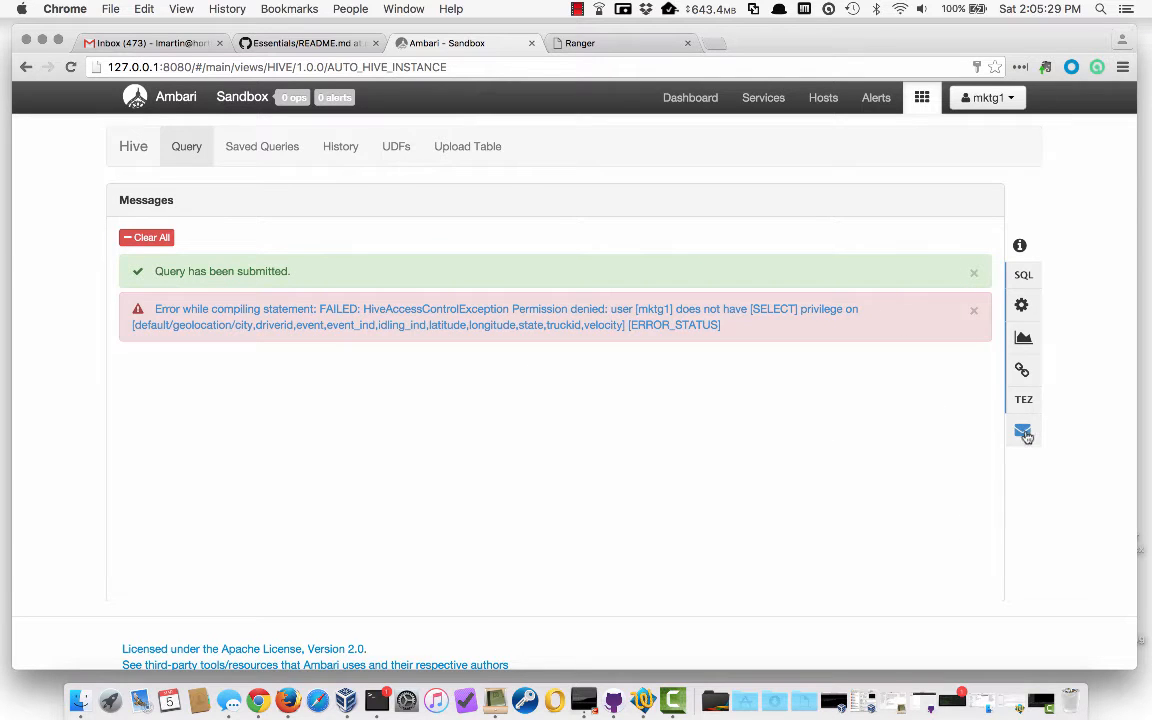
pyautogui.click(1023, 276)
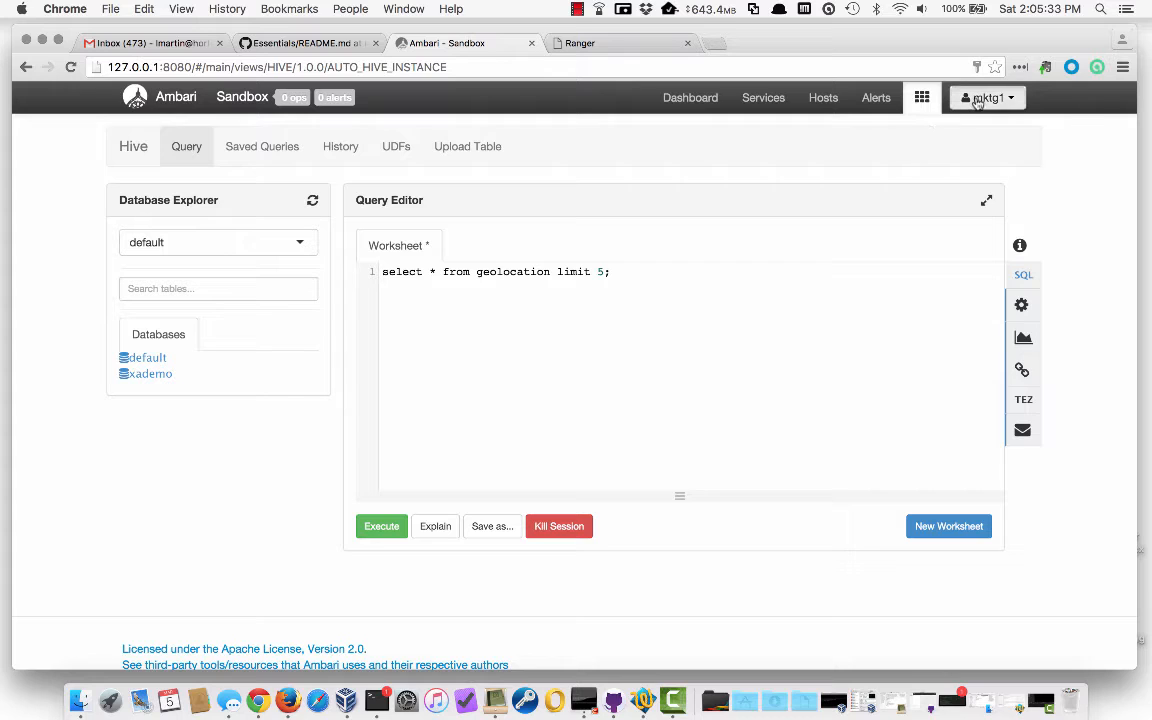
pyautogui.click(988, 97)
pyautogui.click(982, 149)
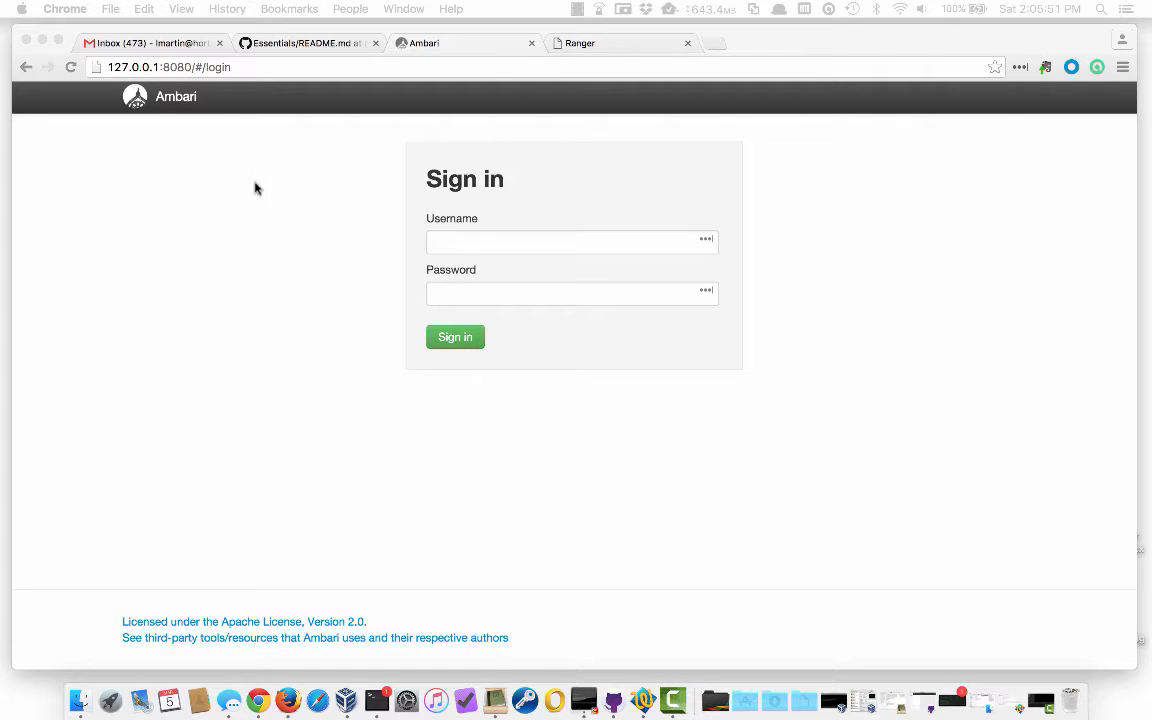
# Scroll the GitHub README down to the Table-Level Restriction section for the trucking policy
pyautogui.click(255, 43)
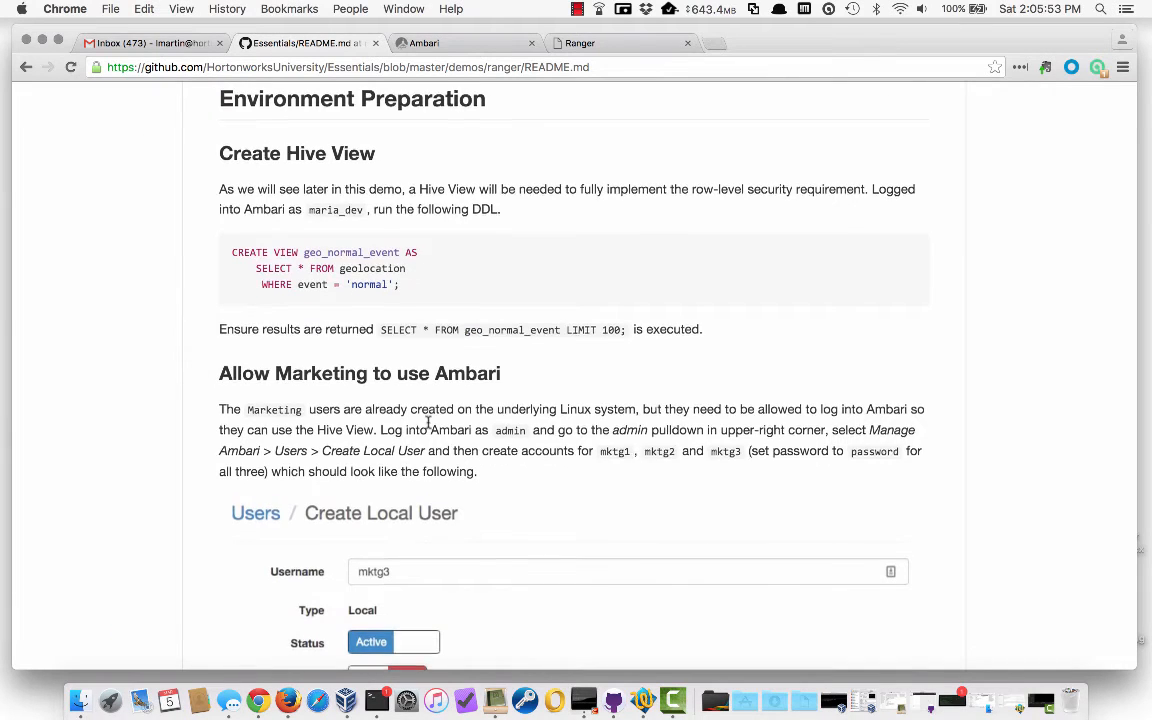
pyautogui.scroll(-10, 430, 430)
pyautogui.scroll(-5, 430, 428)
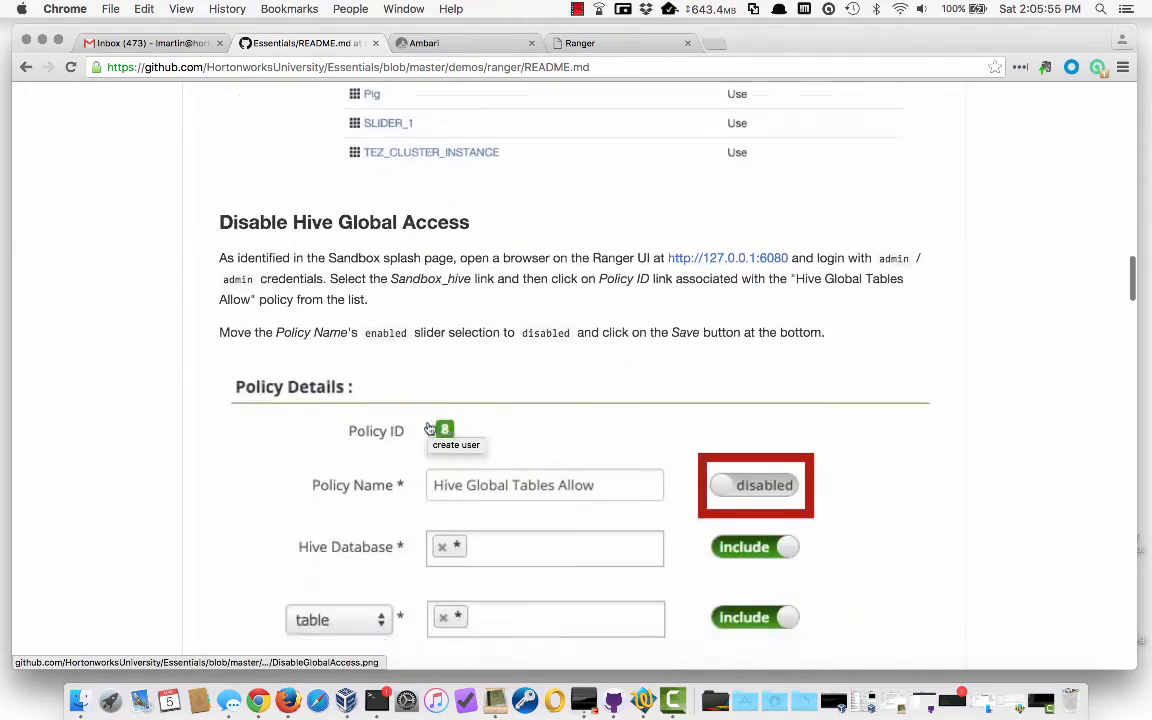
pyautogui.scroll(3, 430, 428)
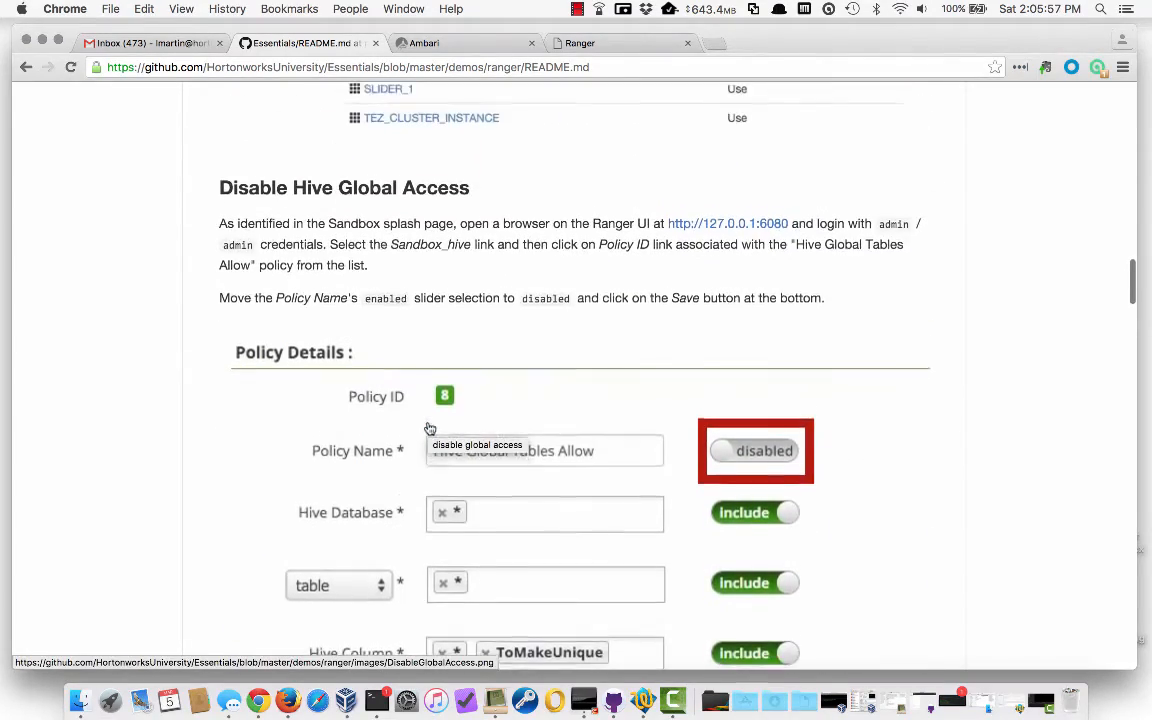
pyautogui.scroll(-10, 430, 428)
pyautogui.scroll(-10, 430, 428)
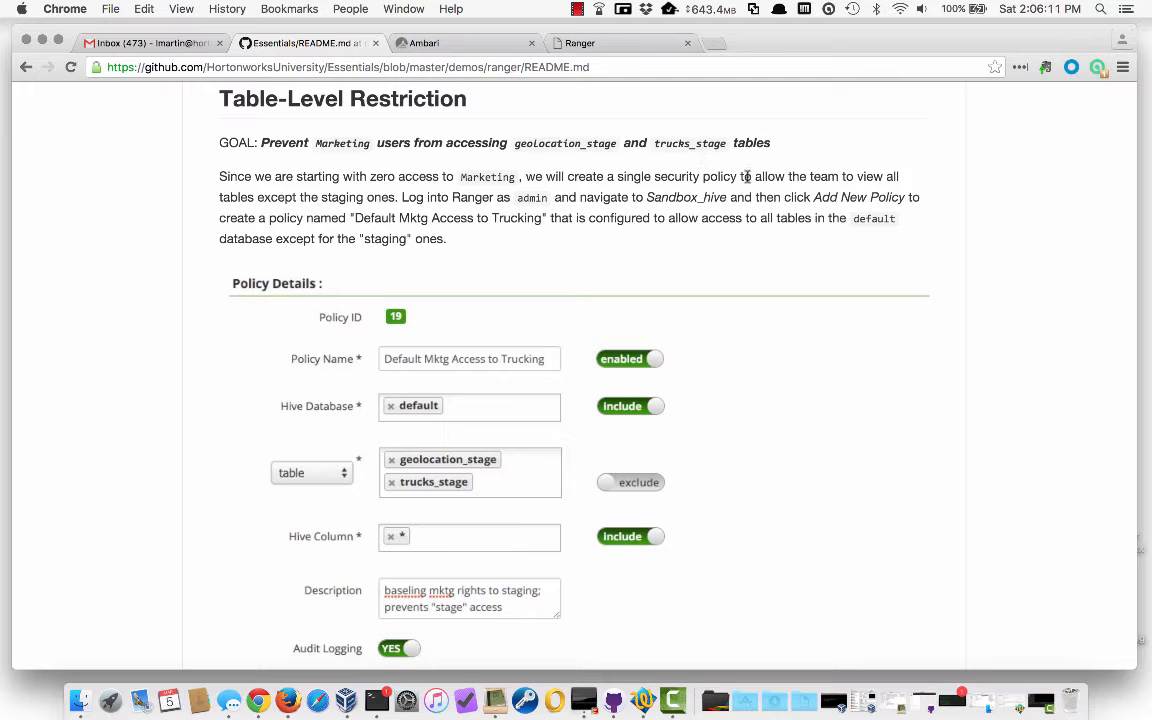
pyautogui.scroll(-3, 711, 263)
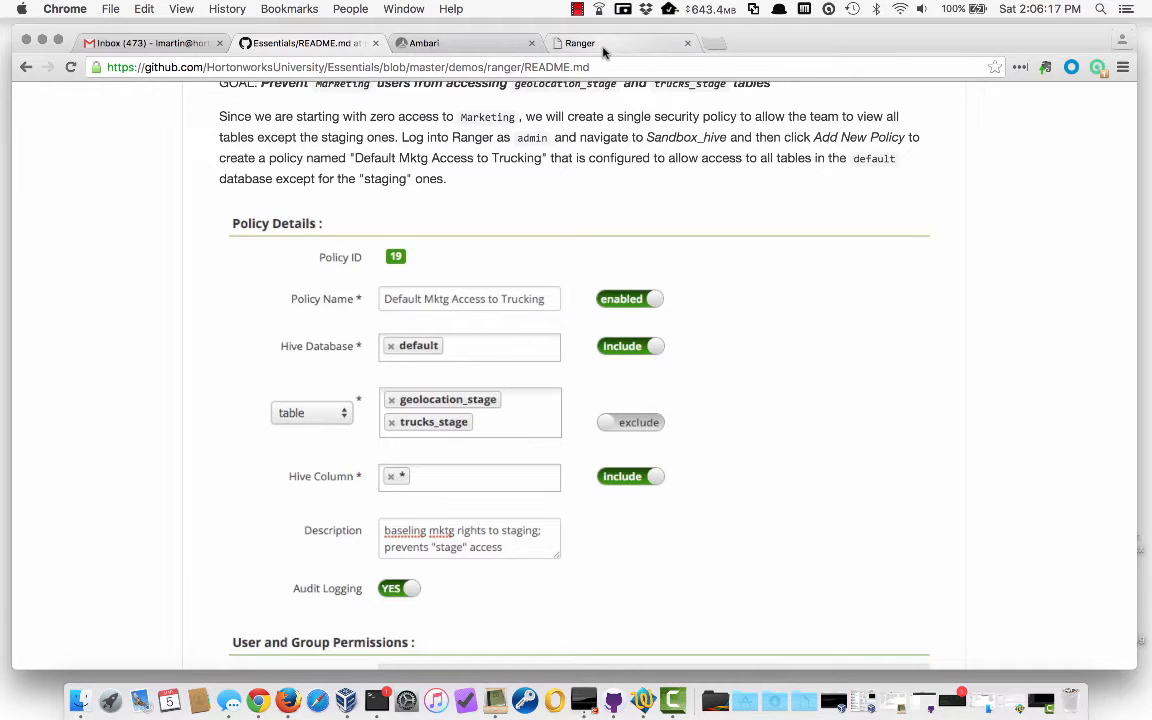
pyautogui.click(603, 45)
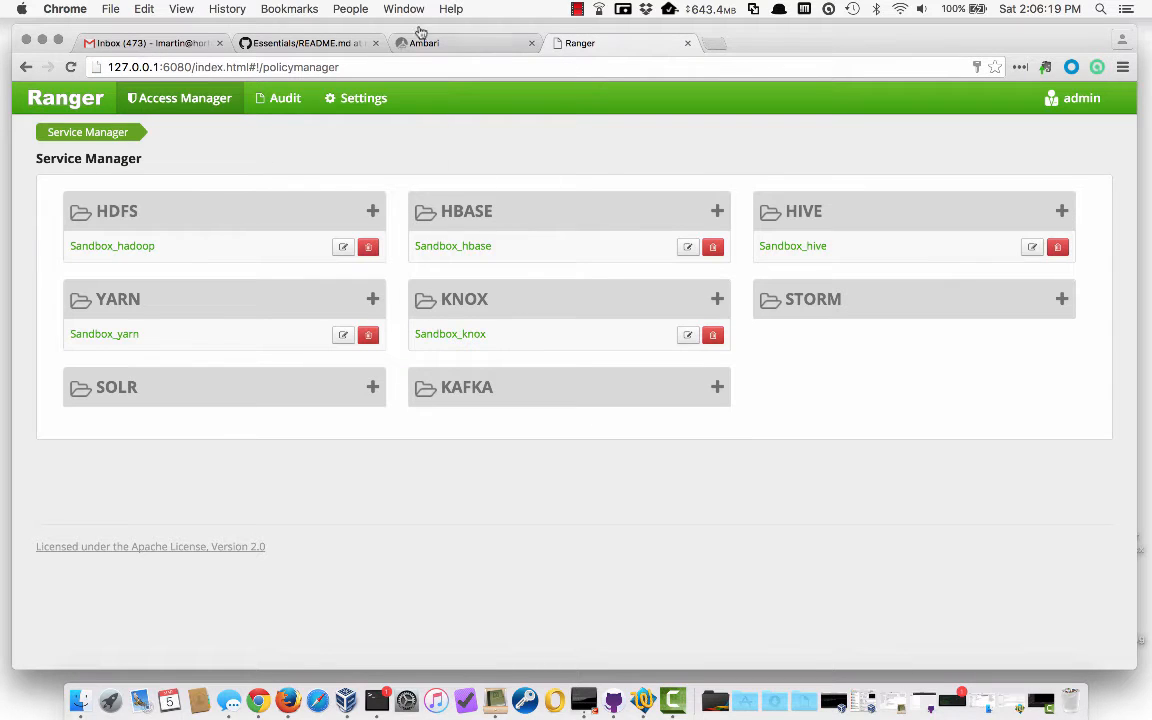
# Start a new Sandbox_hive policy named 'Default Mktg Access to Trucking'
pyautogui.click(798, 247)
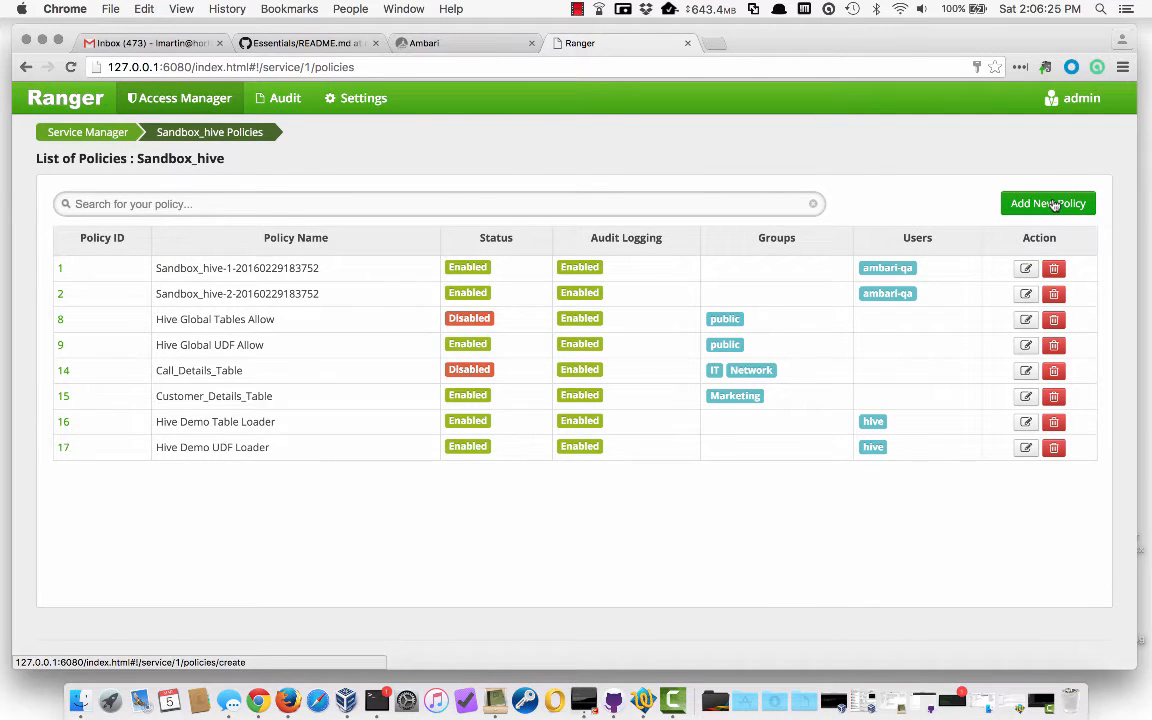
pyautogui.click(1053, 204)
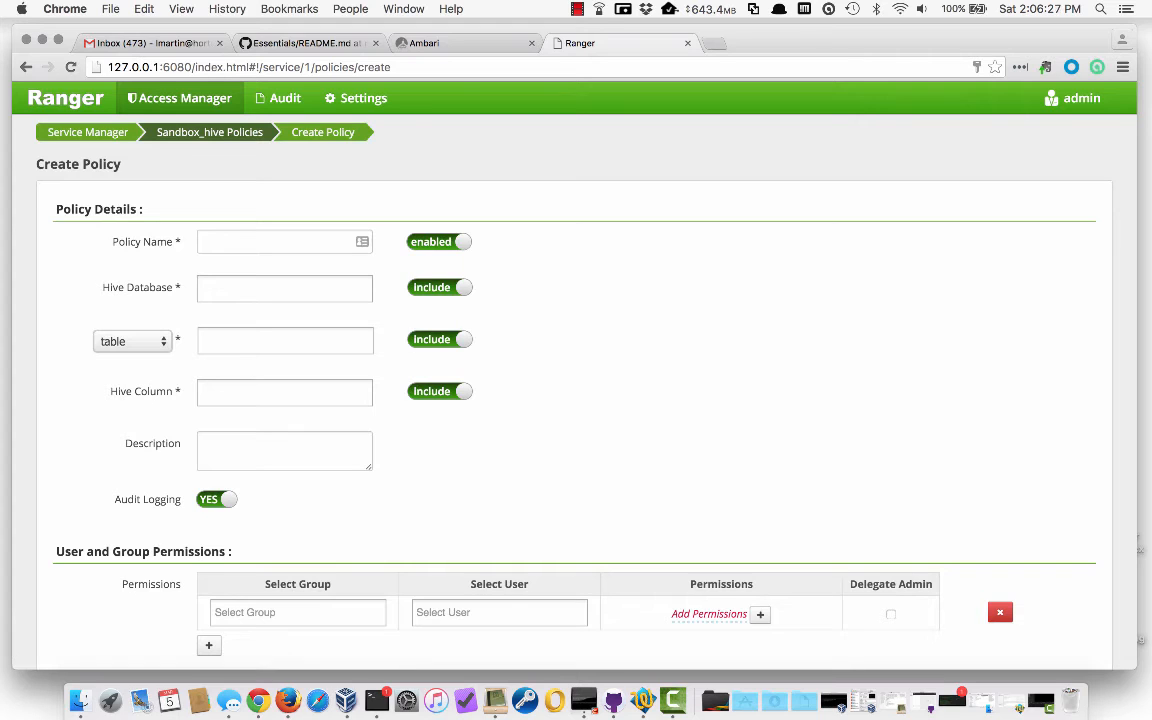
pyautogui.click(227, 239)
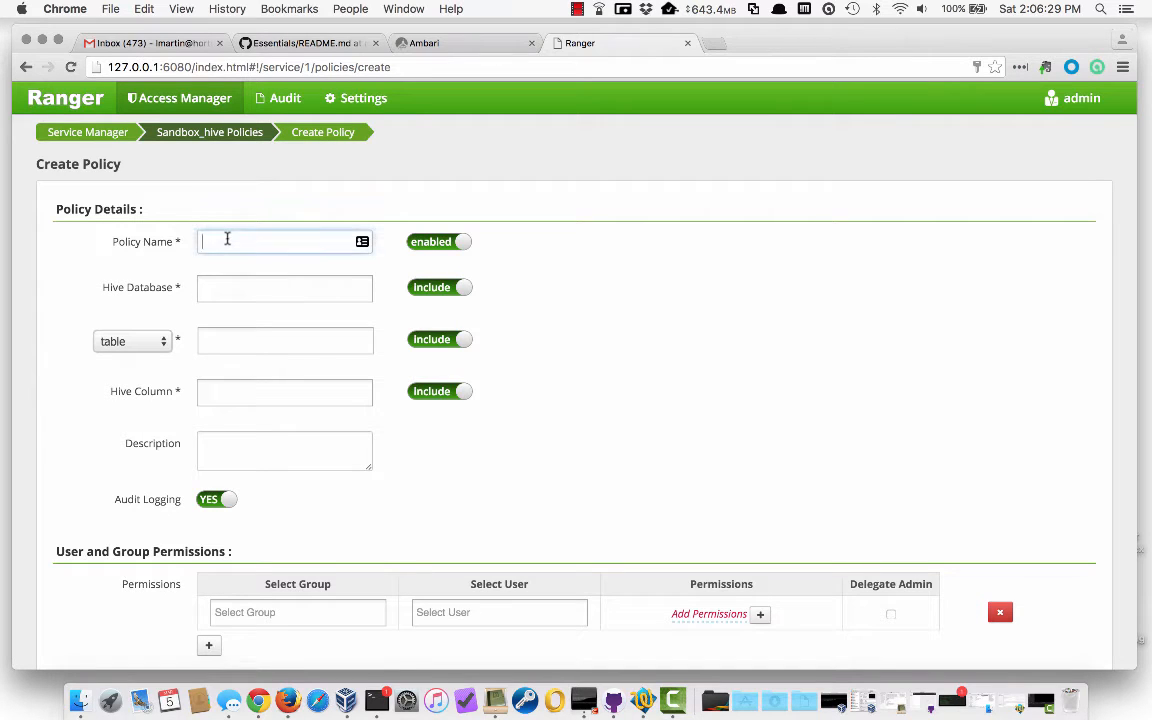
pyautogui.write('Default')
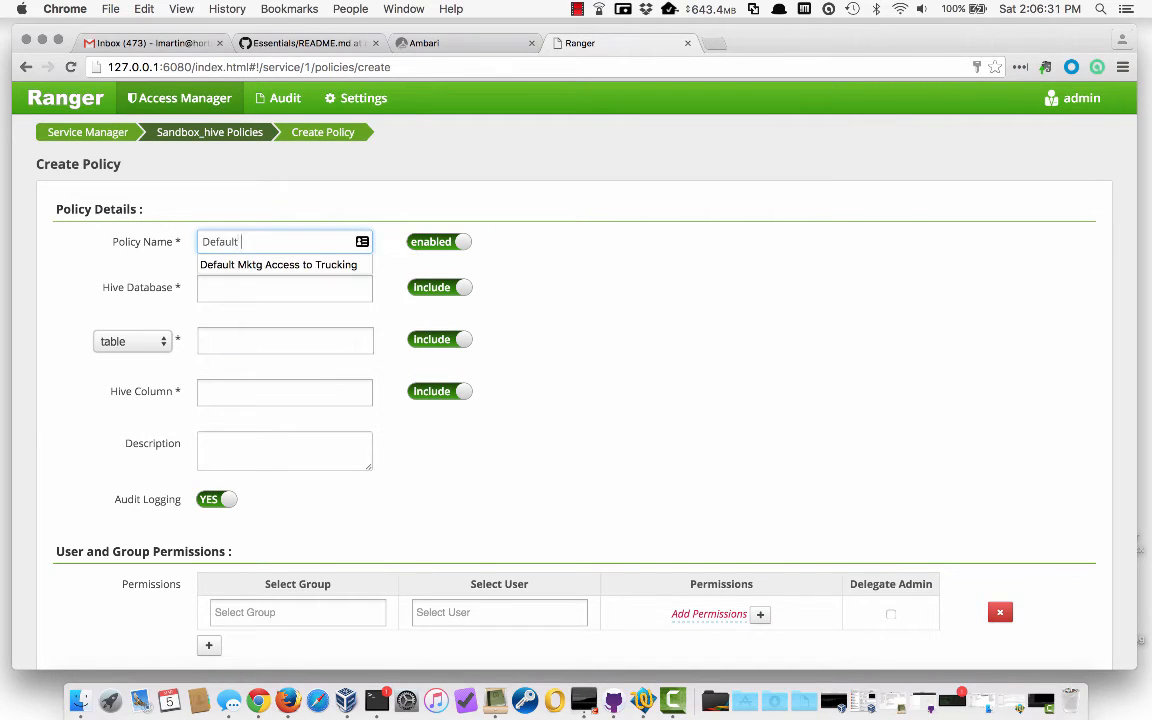
pyautogui.write(' M')
pyautogui.press('Down')
pyautogui.press('Return')
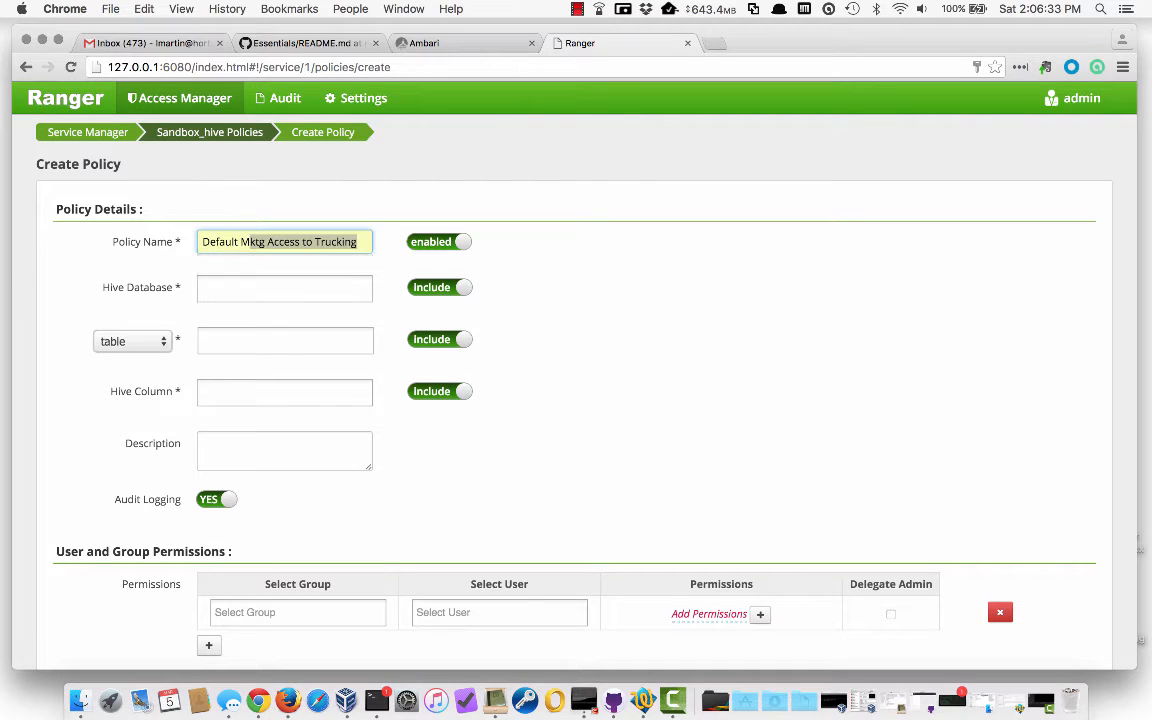
# Set the database to default and add tables geolocation_stage and trucks_stage
pyautogui.press('Tab')
pyautogui.write('defaul')
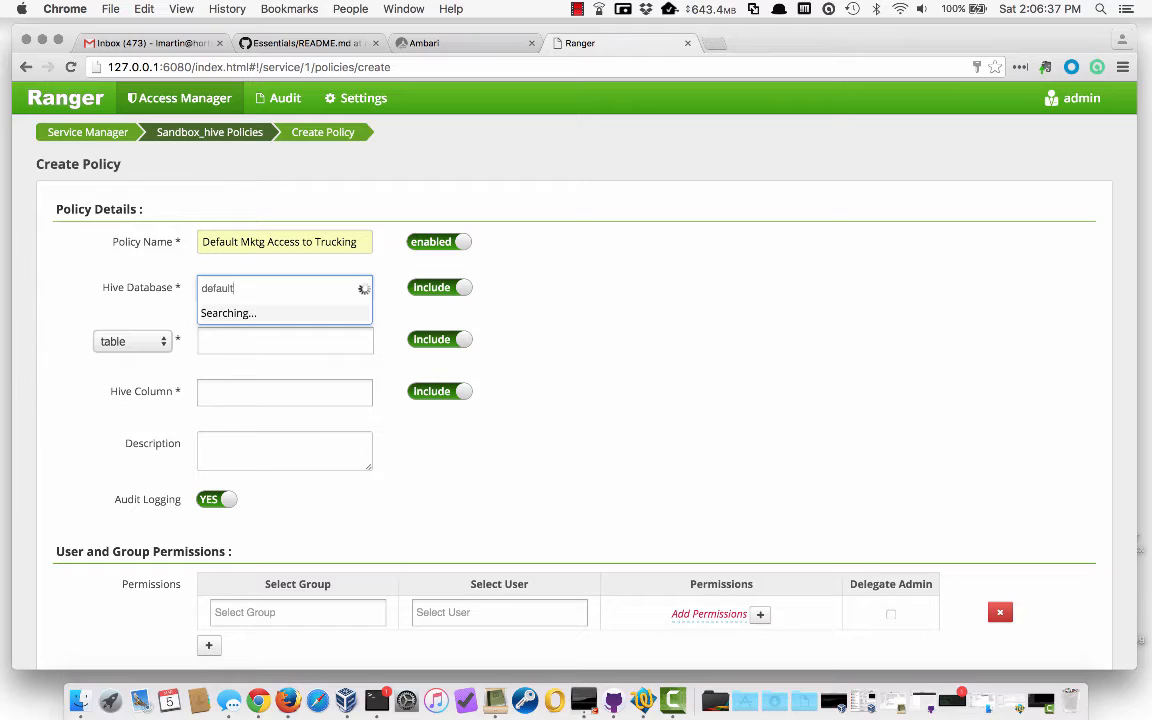
pyautogui.press('Return')
pyautogui.press('Tab')
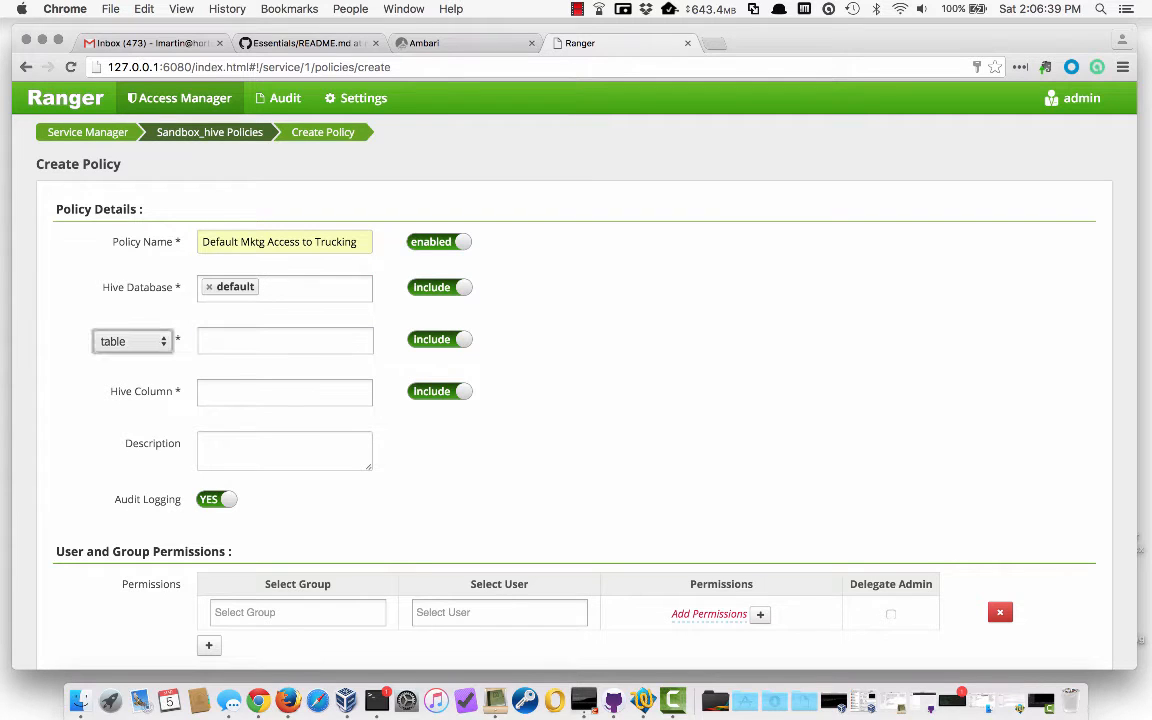
pyautogui.press('Tab')
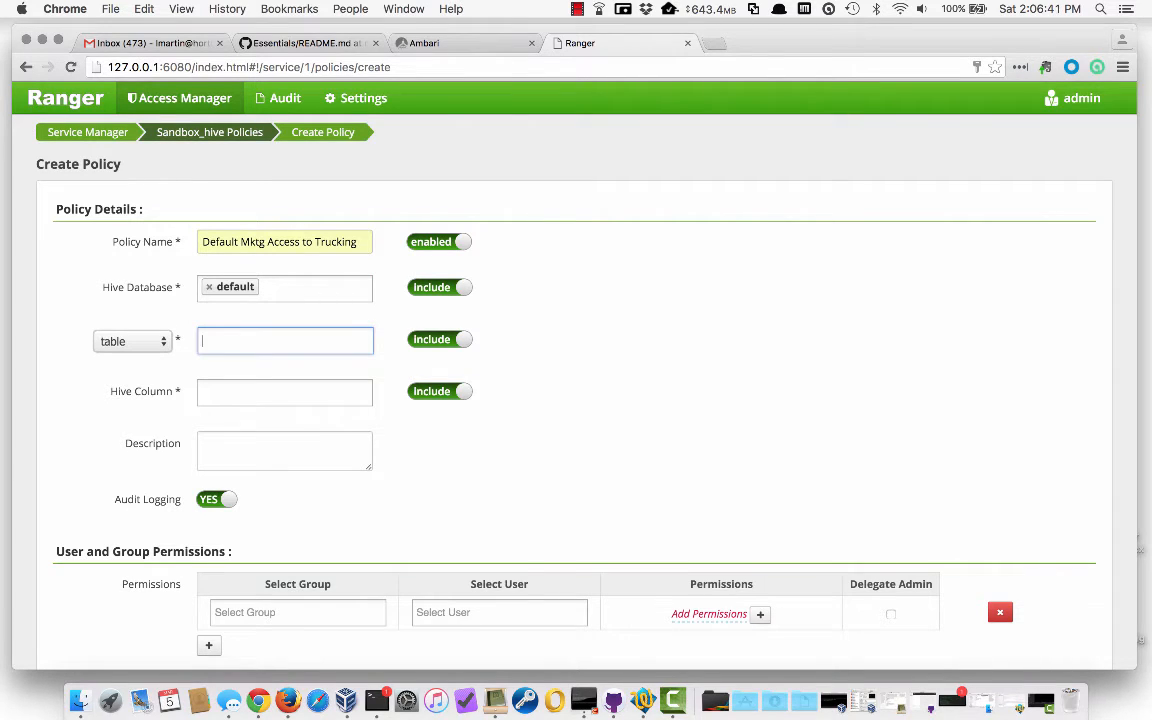
pyautogui.write('geolo')
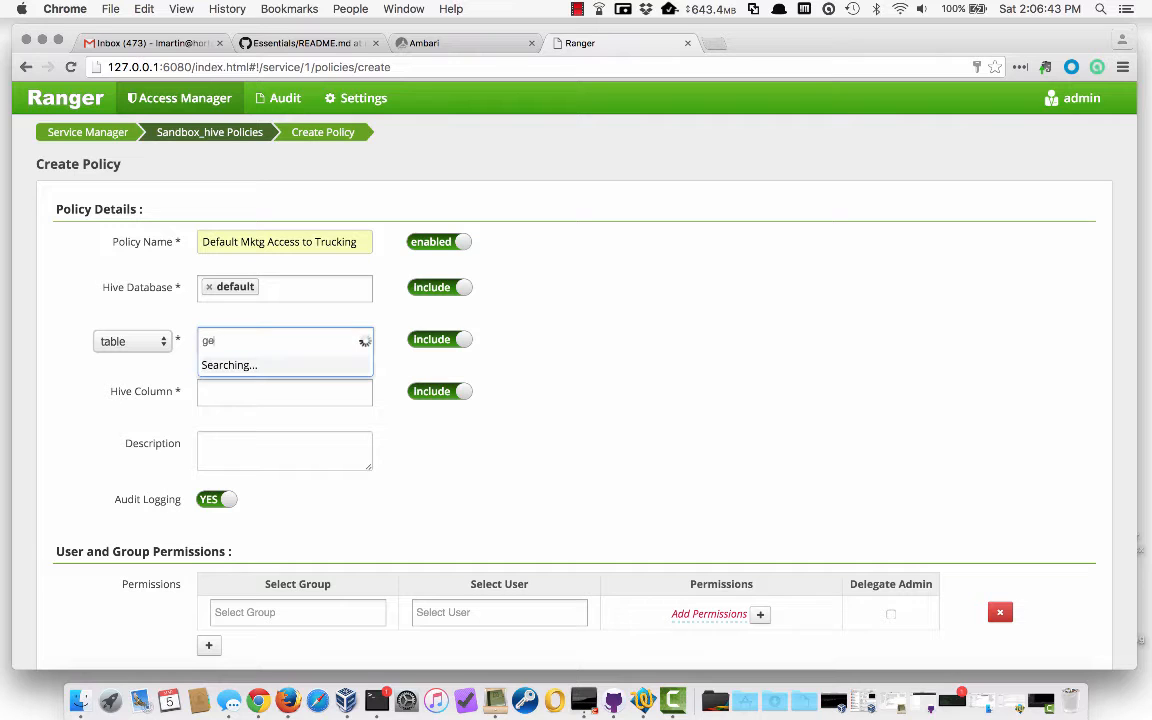
pyautogui.press('BackSpace')
pyautogui.press('BackSpace')
pyautogui.press('BackSpace')
pyautogui.press('BackSpace')
pyautogui.press('BackSpace')
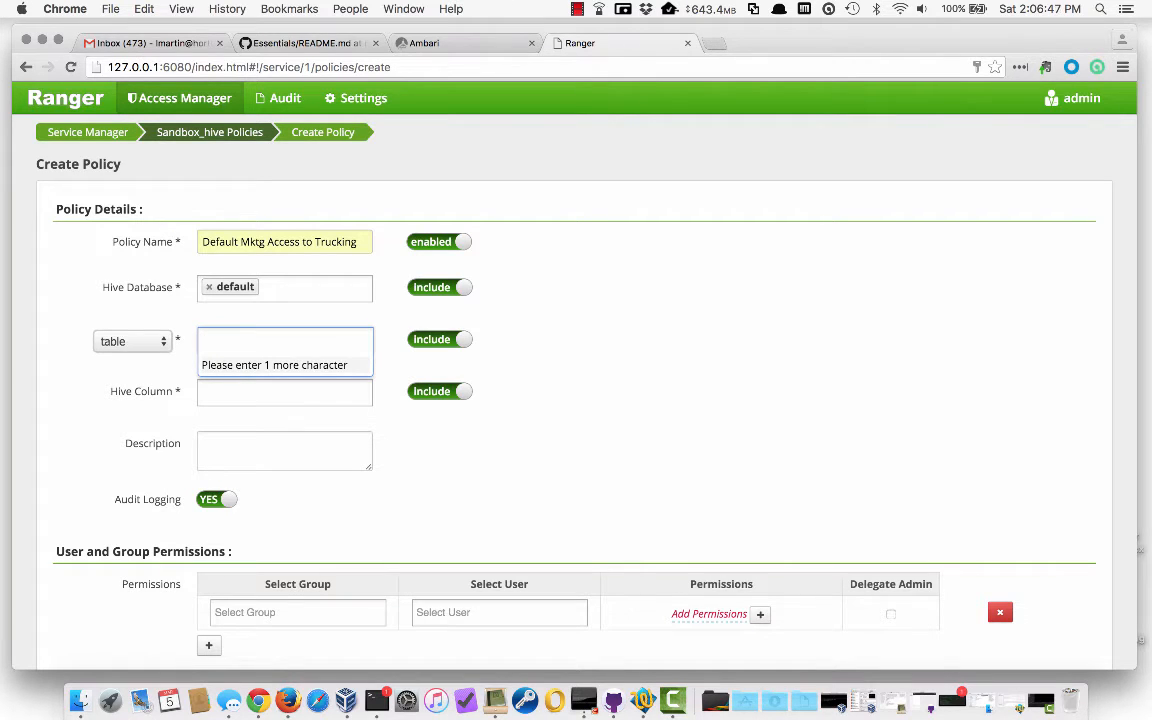
pyautogui.write('geolocation')
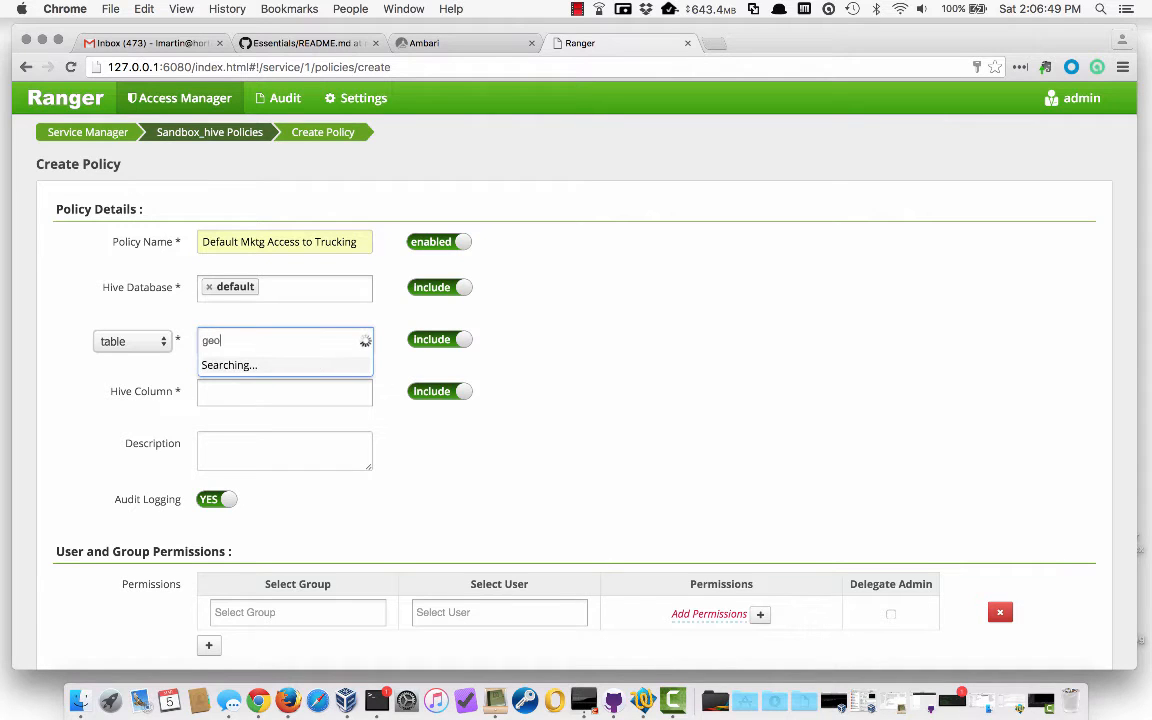
pyautogui.press('BackSpace')
pyautogui.press('BackSpace')
pyautogui.press('BackSpace')
pyautogui.press('BackSpace')
pyautogui.press('BackSpace')
pyautogui.press('BackSpace')
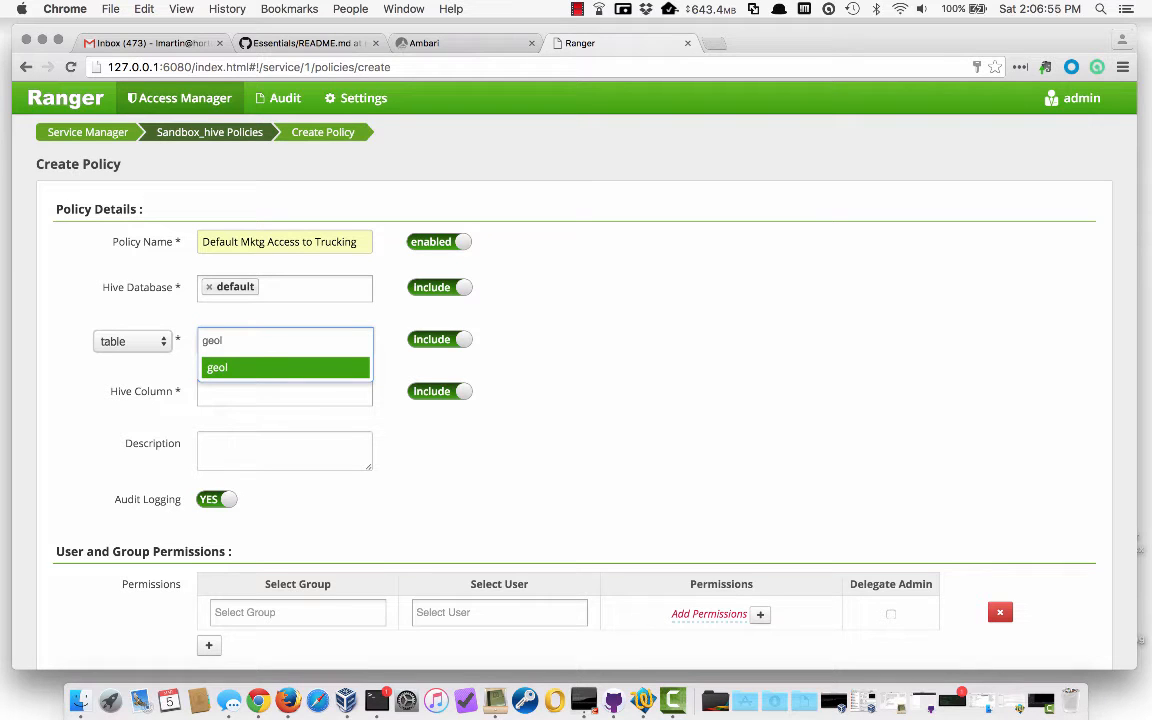
pyautogui.write('ocation_')
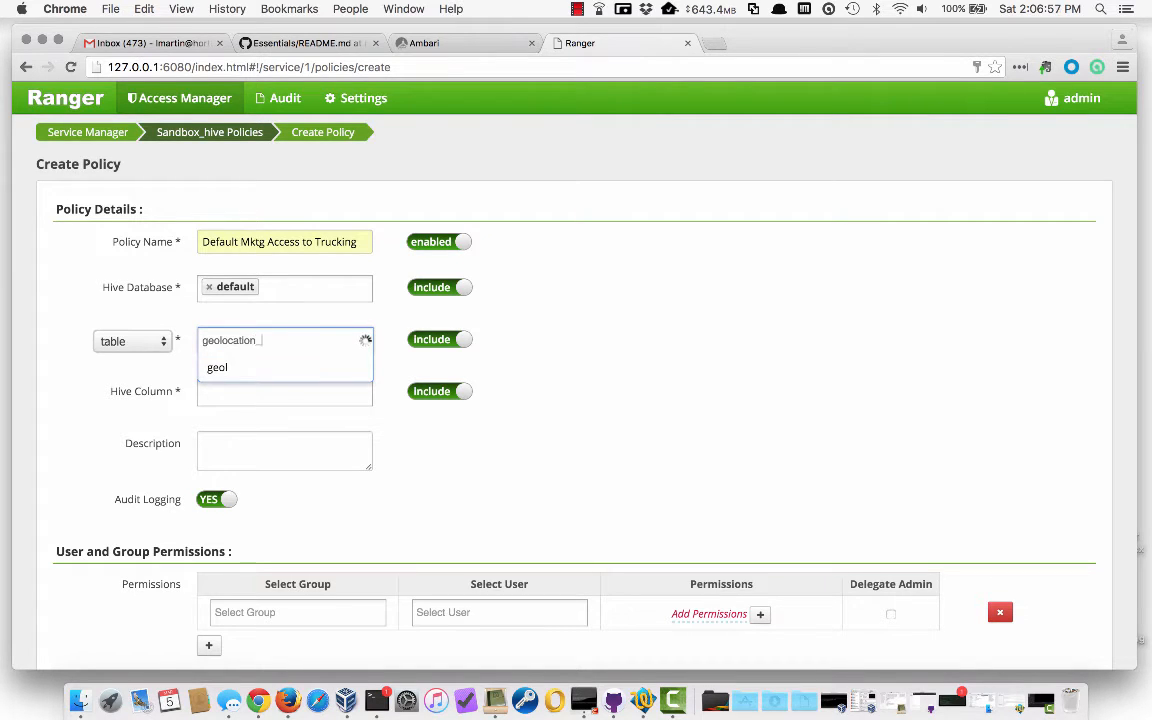
pyautogui.write('stage')
pyautogui.press('Return')
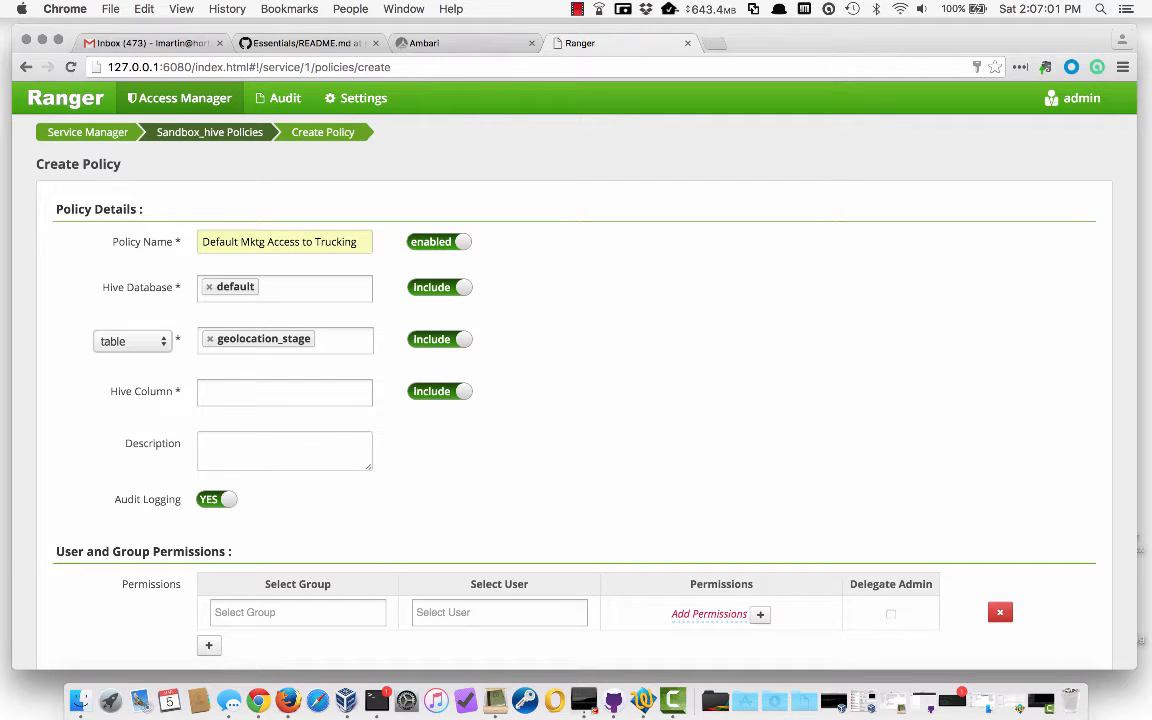
pyautogui.write('trucks_stage')
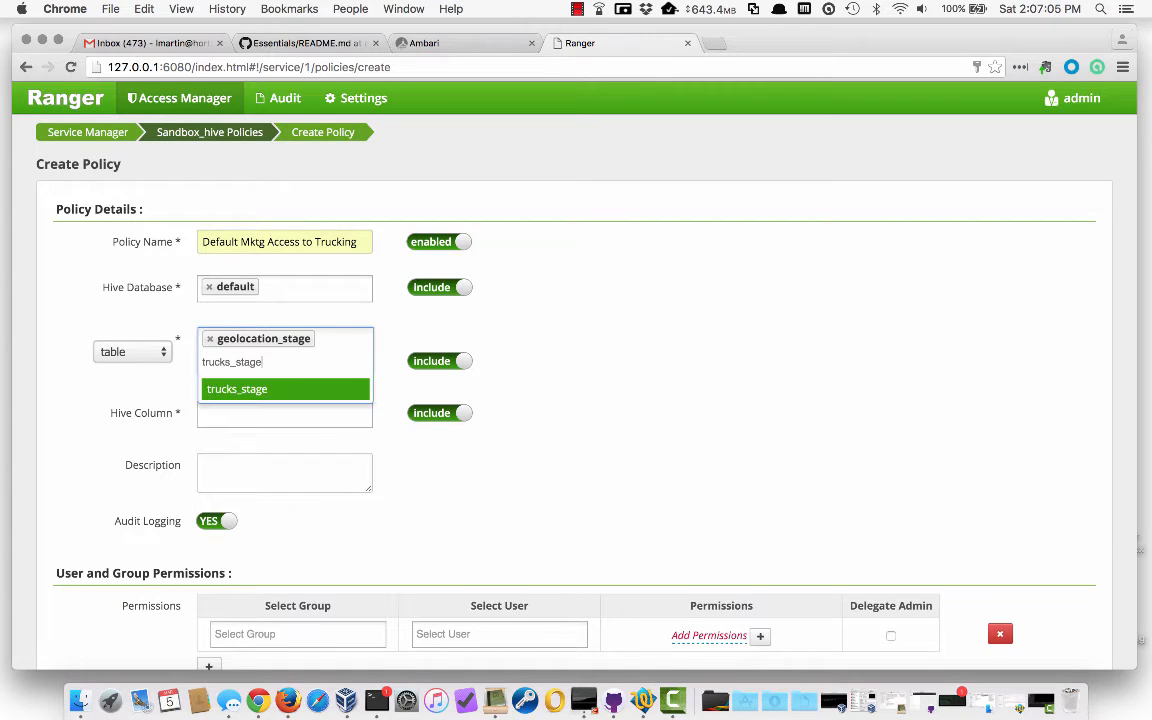
pyautogui.press('Return')
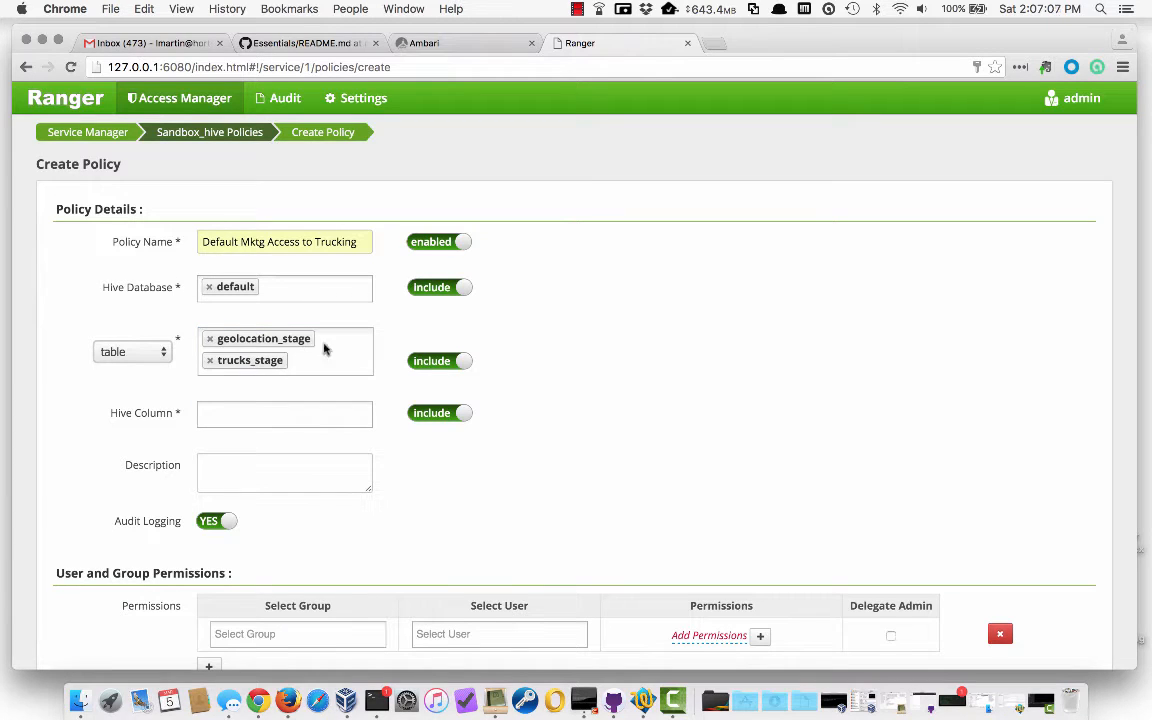
# Switch the tables to exclude, set Hive Column to *, and enter a policy description
pyautogui.click(418, 361)
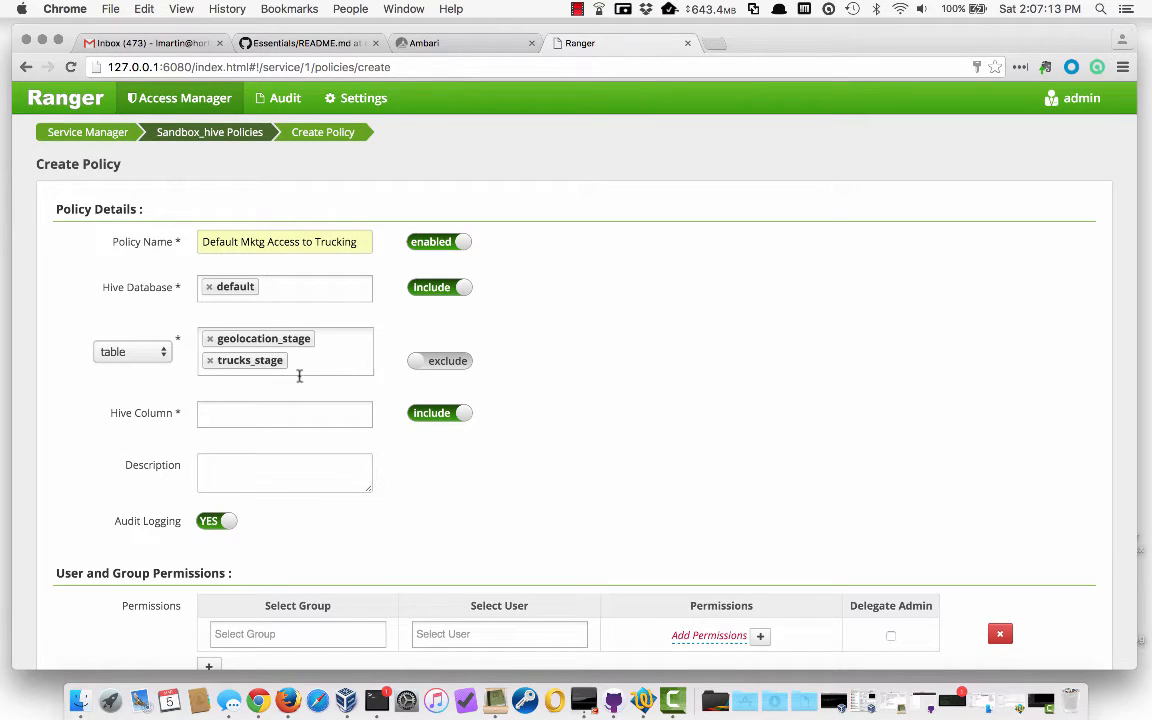
pyautogui.click(290, 422)
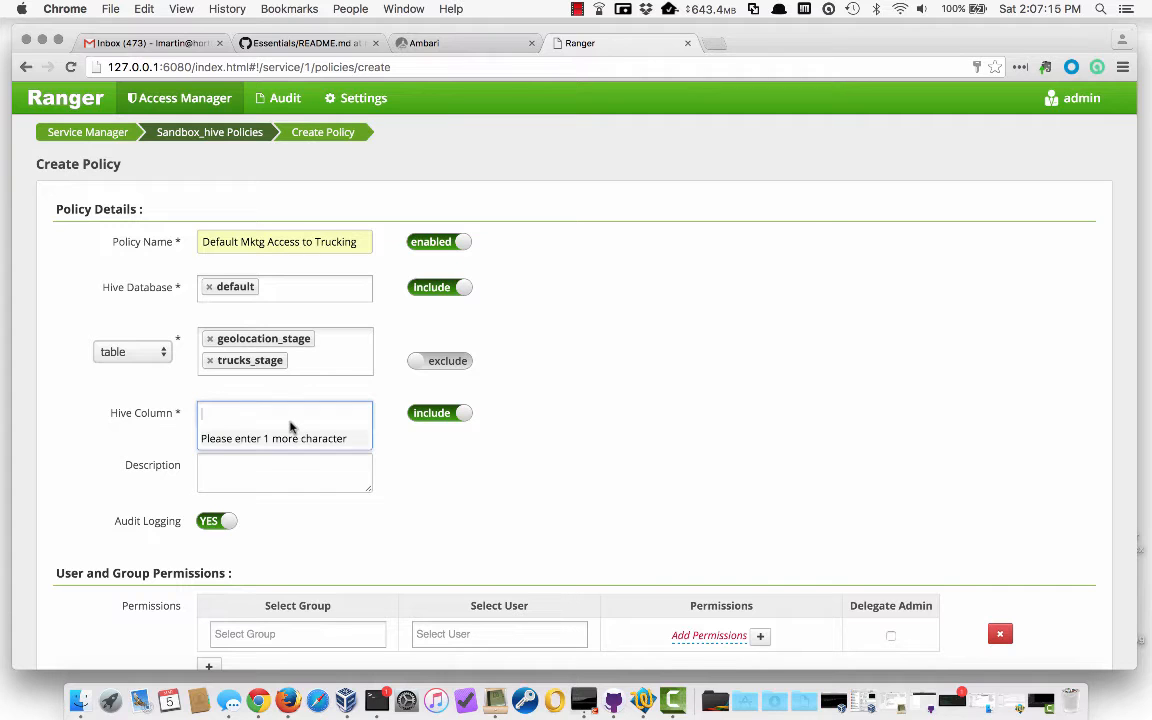
pyautogui.write('*')
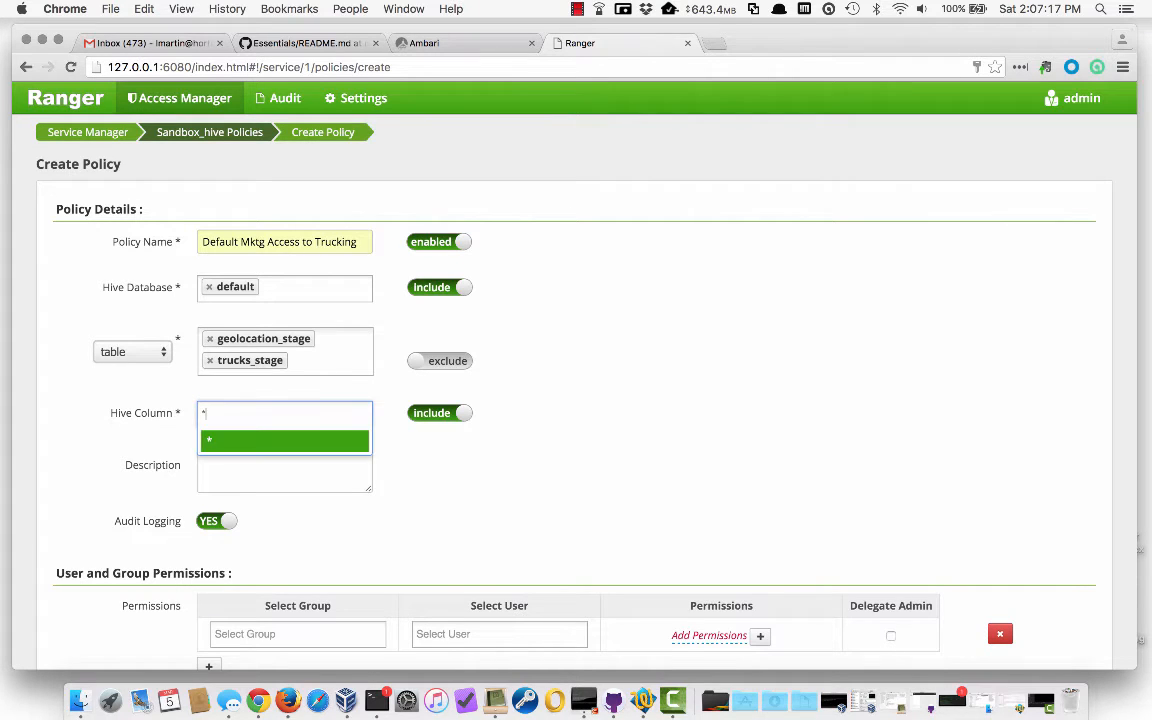
pyautogui.press('Return')
pyautogui.scroll(-1, 446, 482)
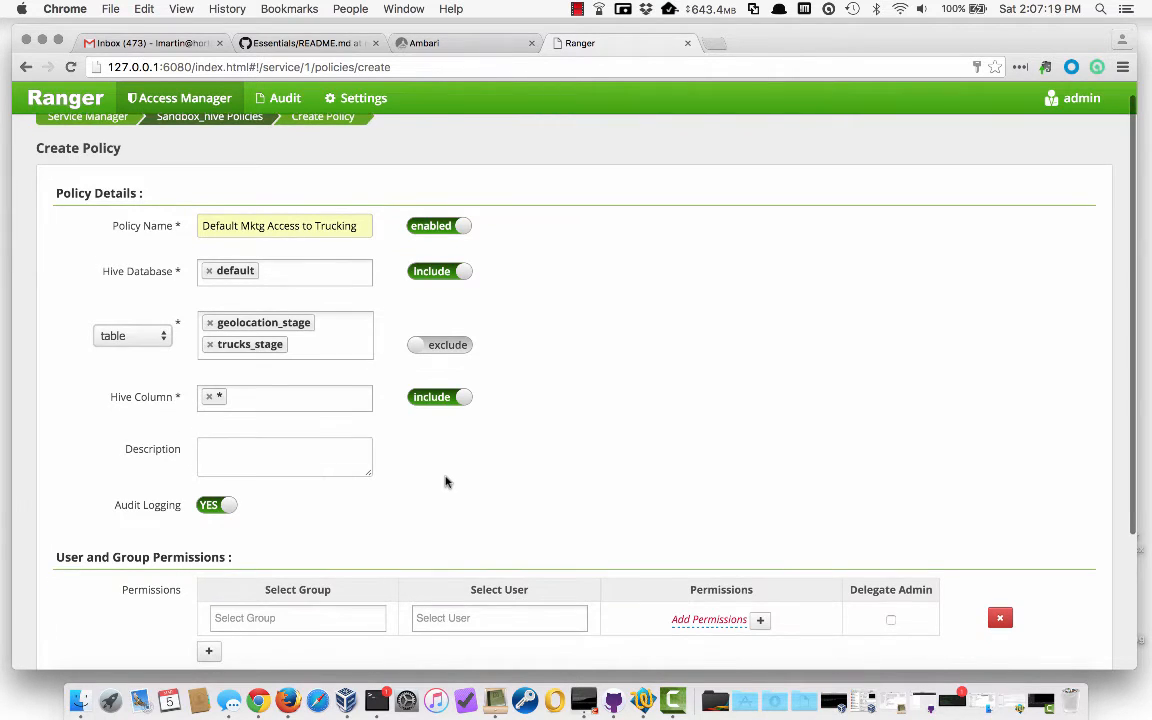
pyautogui.click(314, 449)
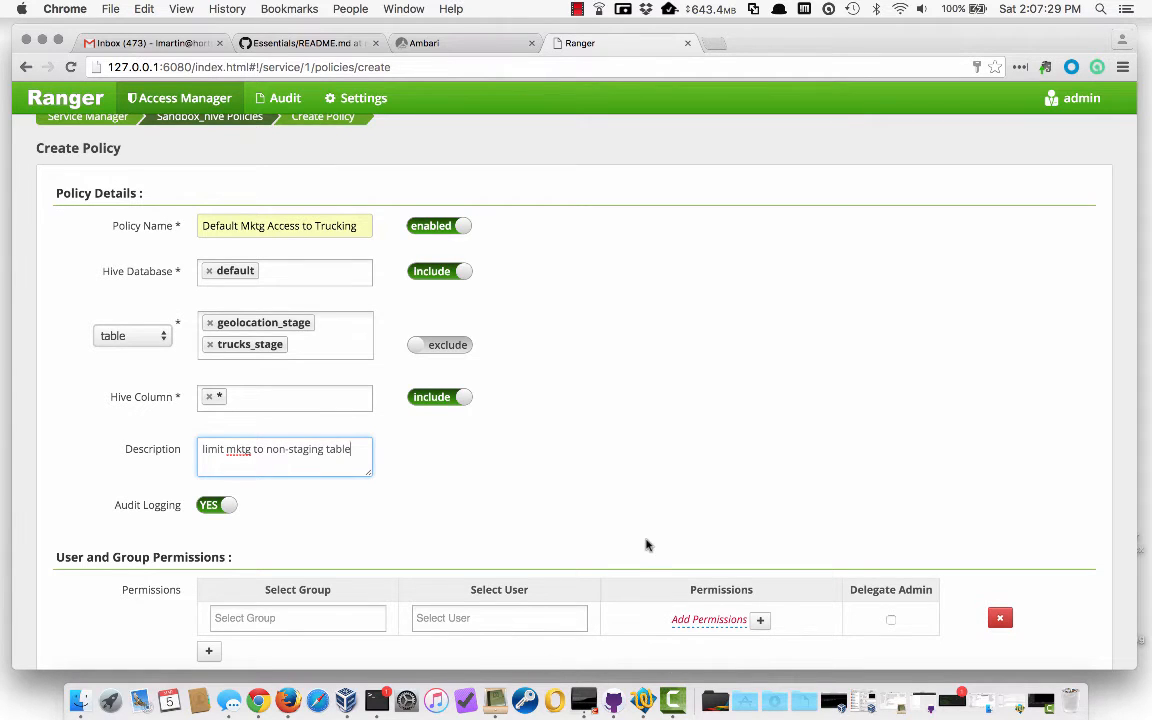
pyautogui.click(585, 490)
pyautogui.scroll(-4, 585, 490)
# Assign the policy to the Marketing group
pyautogui.click(278, 446)
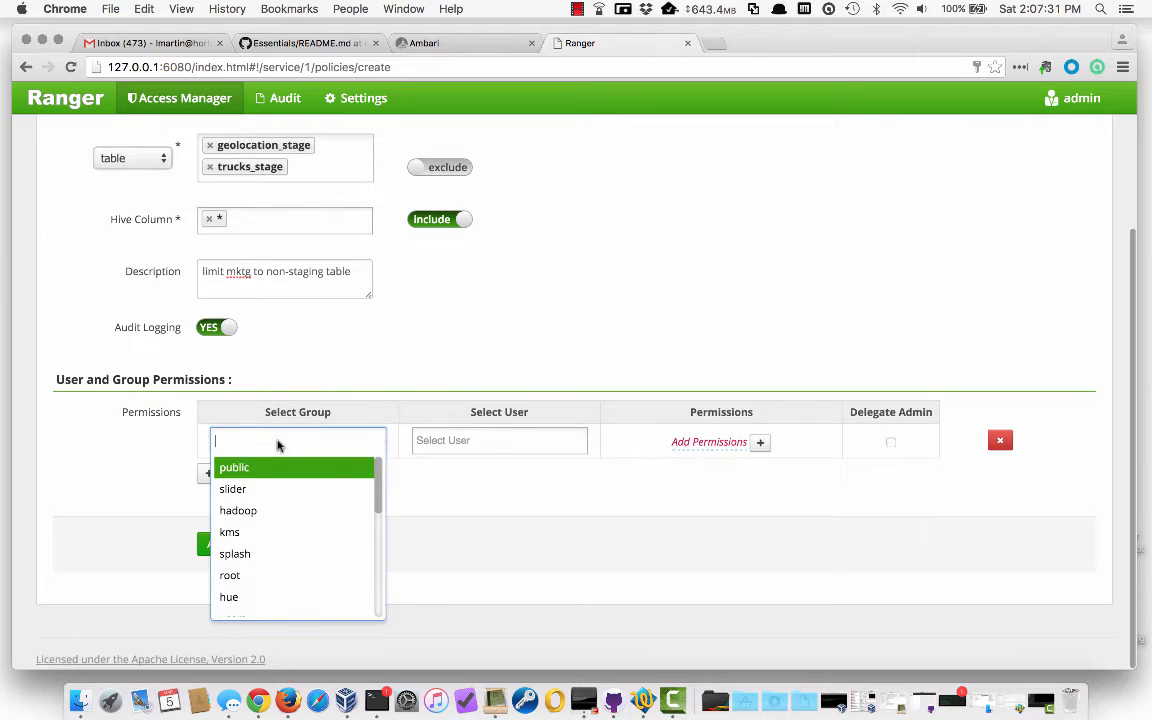
pyautogui.write('ma')
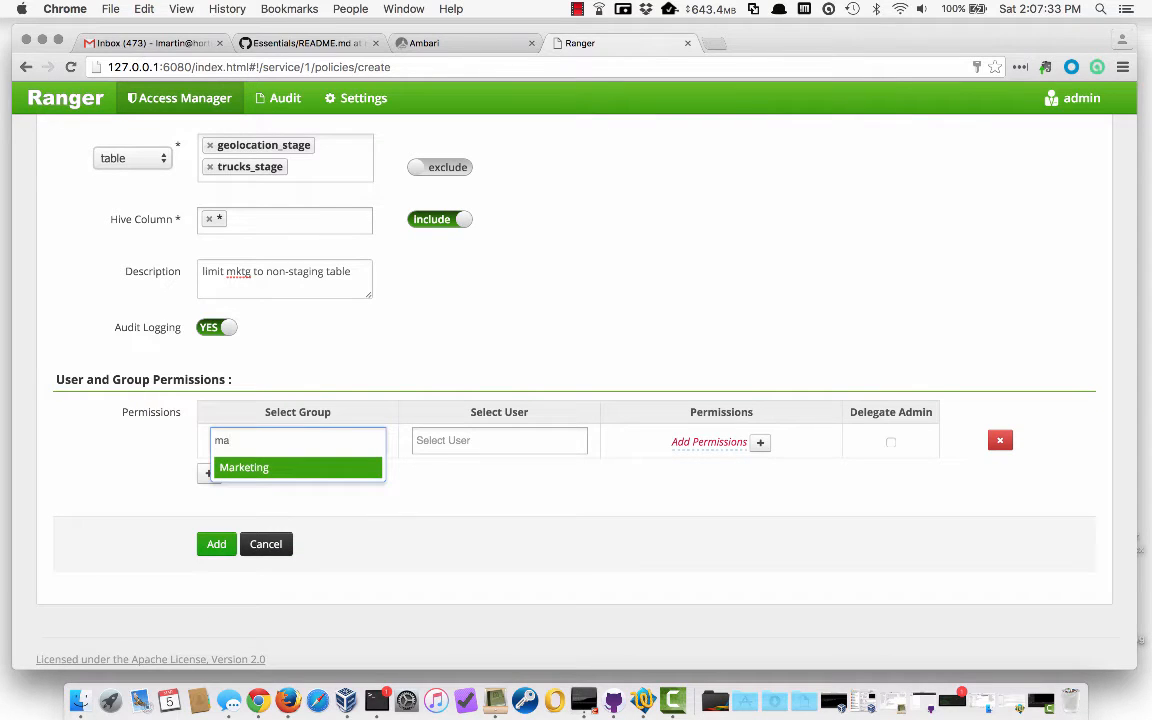
pyautogui.click(240, 467)
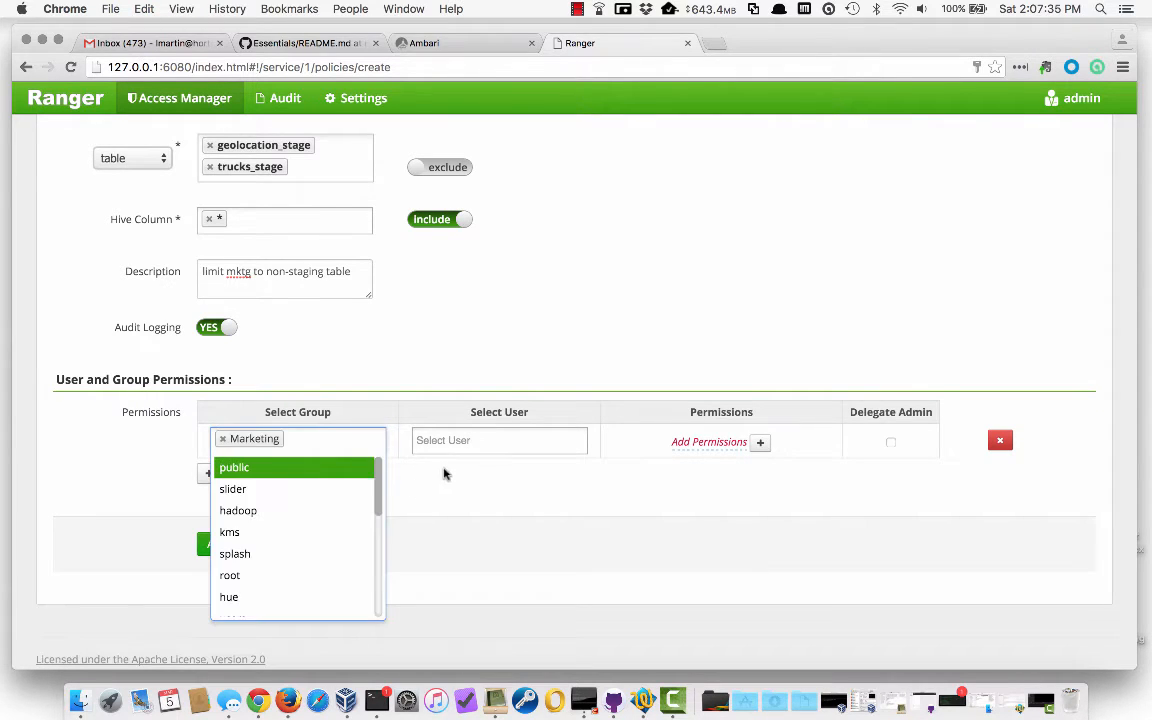
pyautogui.click(429, 488)
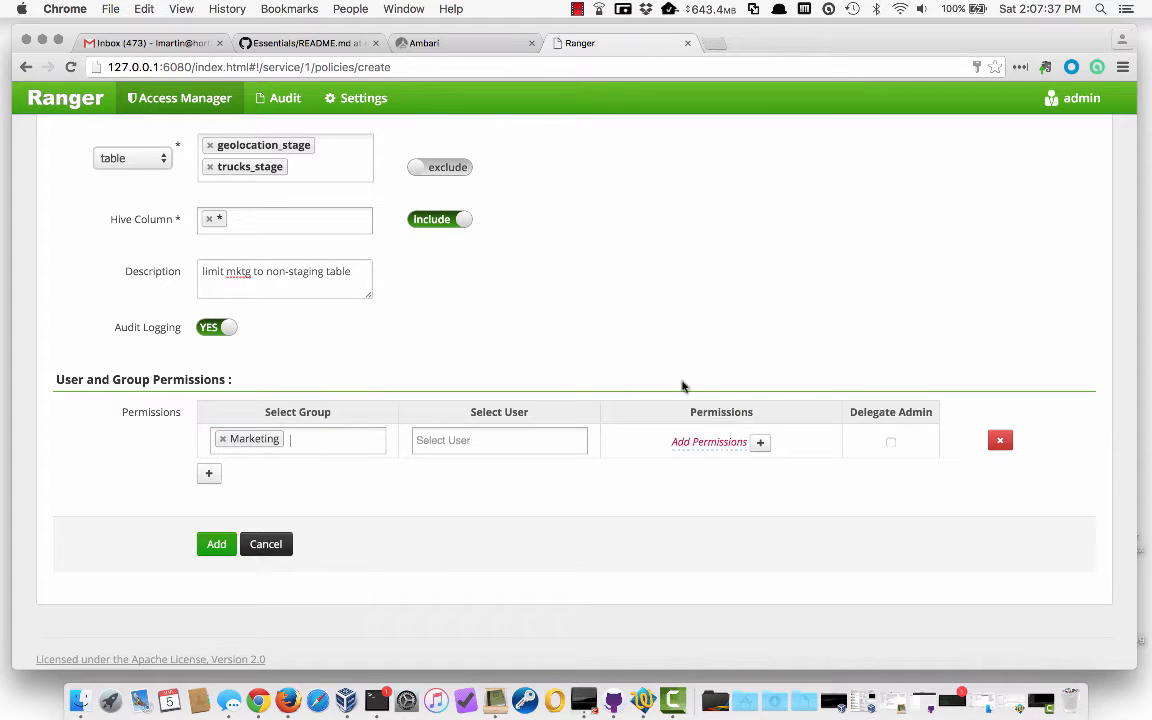
# Grant the Marketing group select permission and save the new policy
pyautogui.click(760, 442)
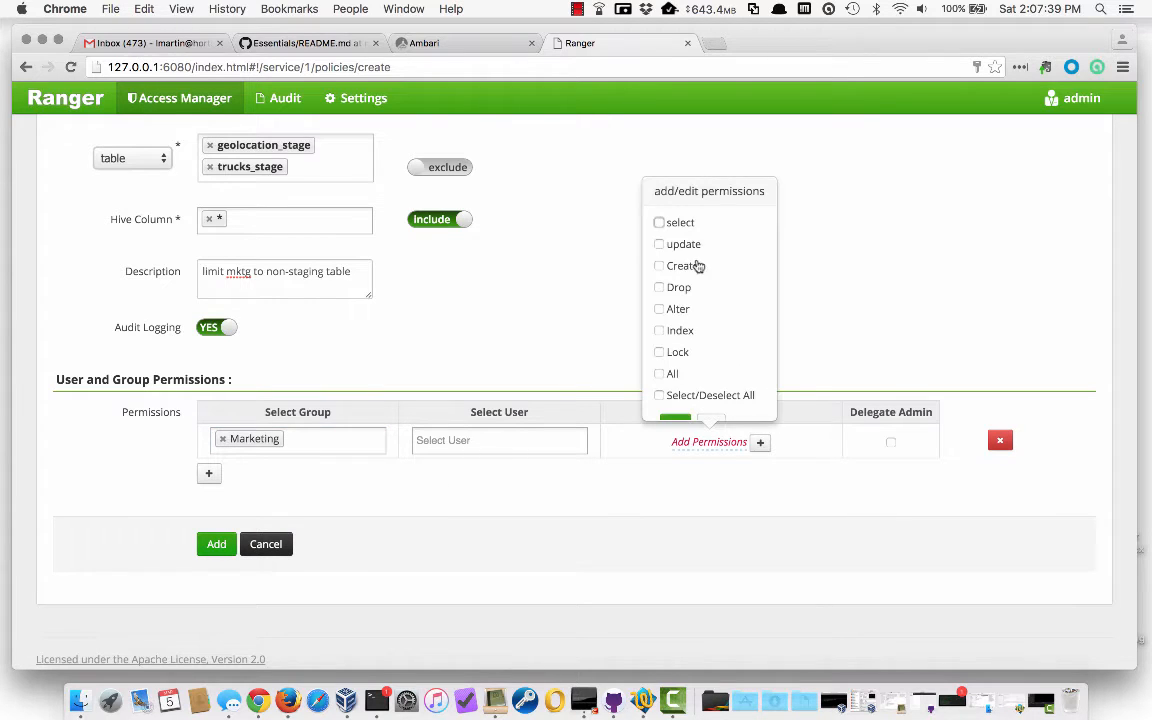
pyautogui.click(659, 222)
pyautogui.scroll(-2, 737, 340)
pyautogui.click(676, 404)
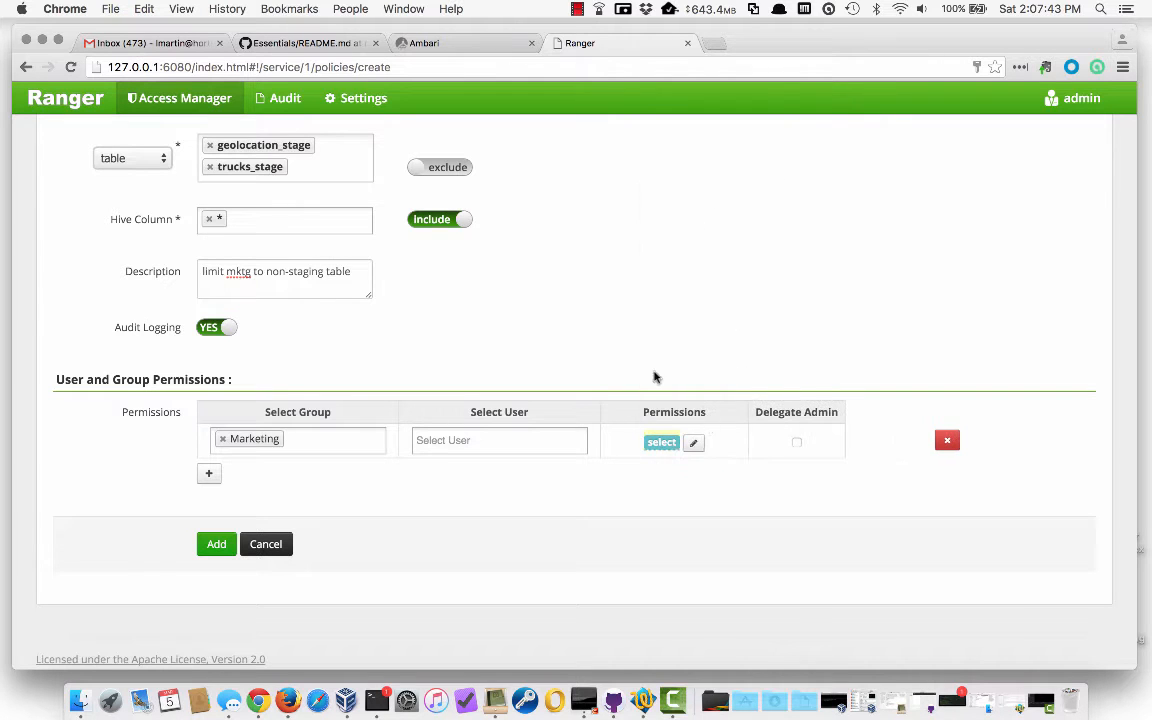
pyautogui.scroll(5, 488, 391)
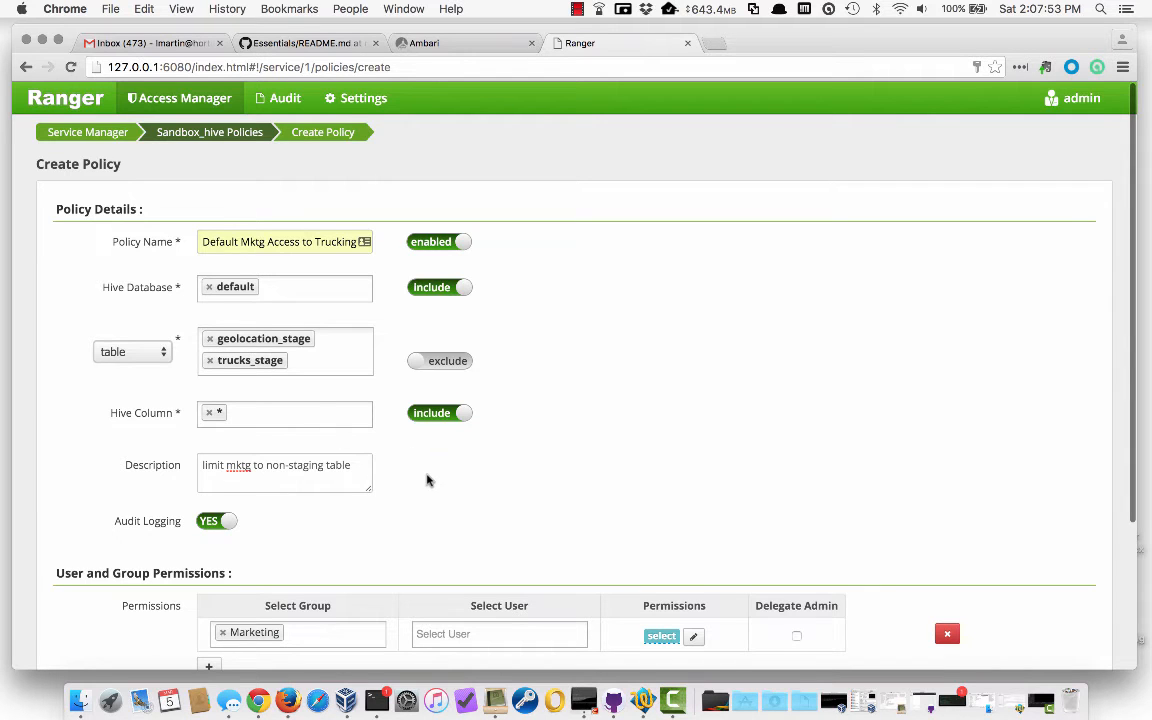
pyautogui.scroll(-5, 427, 480)
pyautogui.click(216, 533)
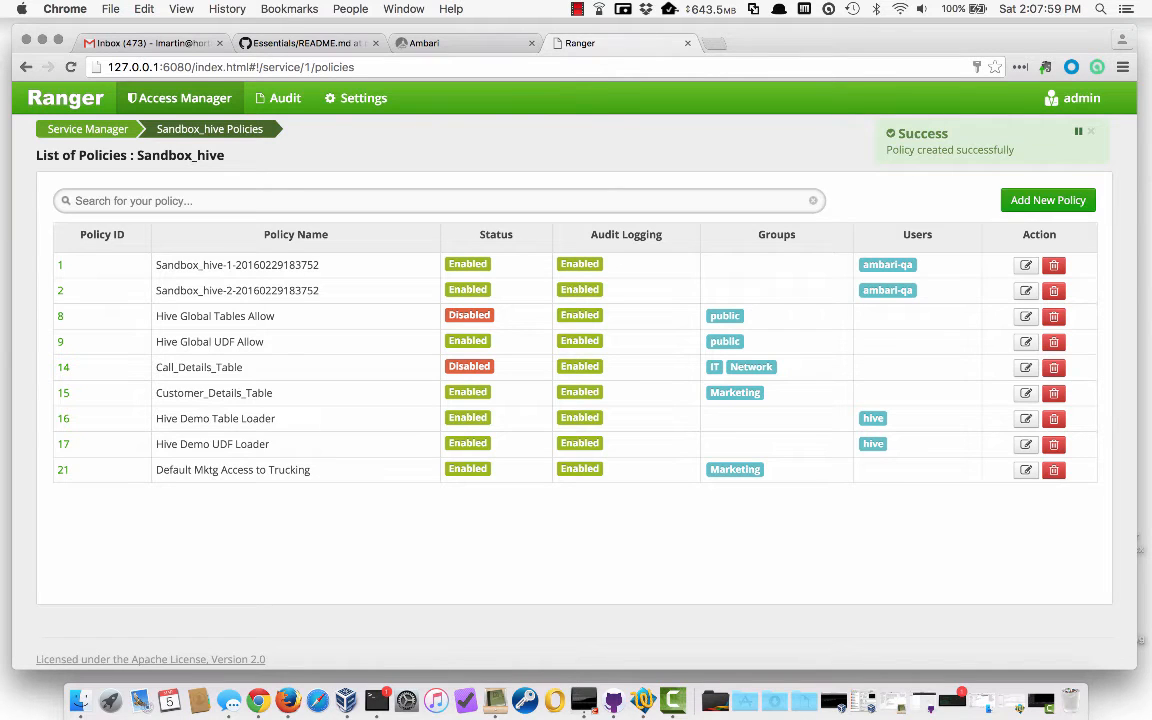
# Log in to Ambari as mktg1 and expand the default database in Hive View's Database Explorer
pyautogui.click(424, 43)
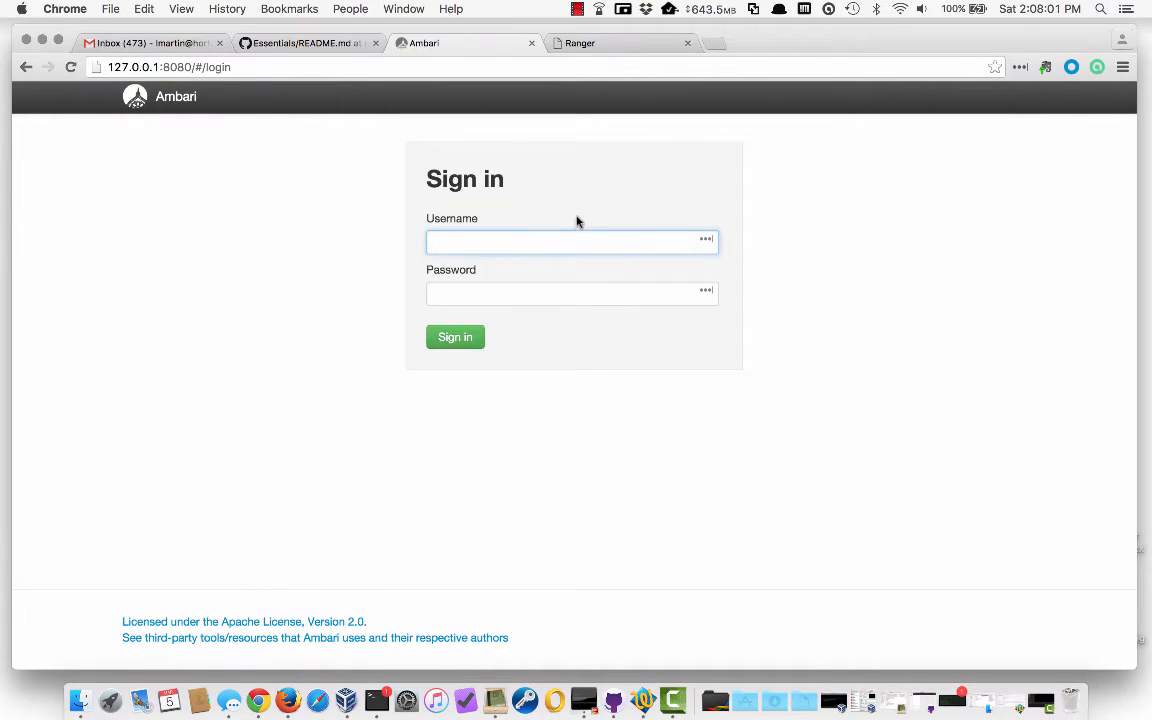
pyautogui.write('mktg1')
pyautogui.press('Tab')
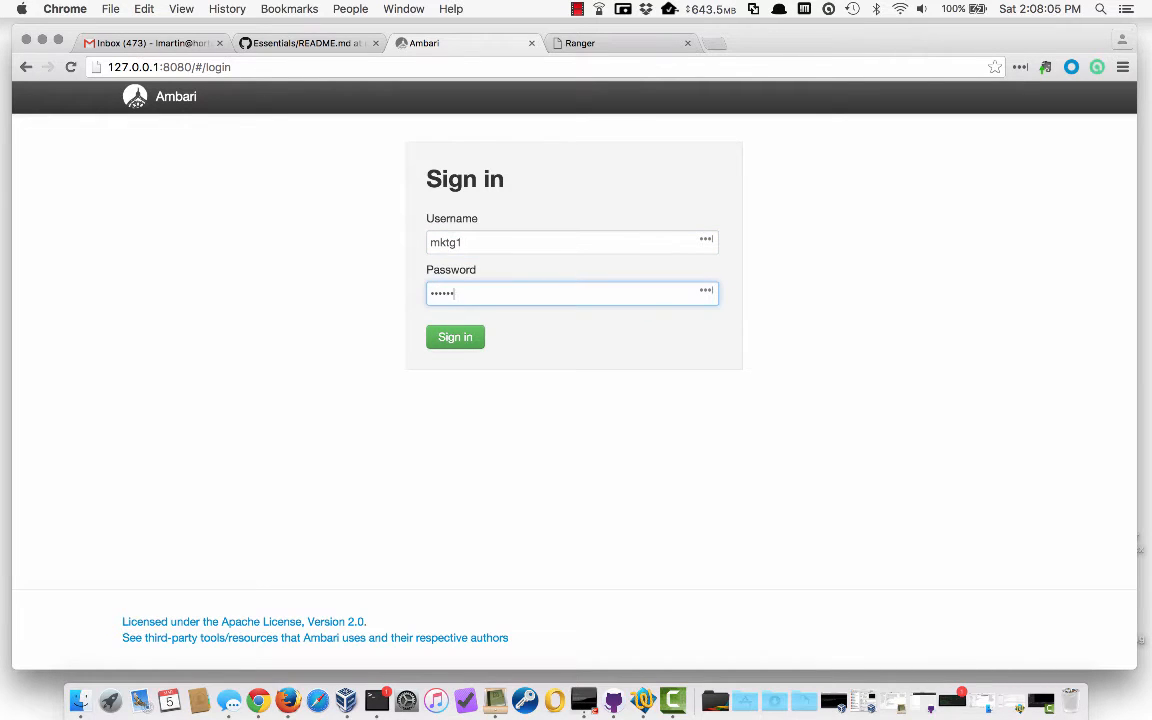
pyautogui.press('Return')
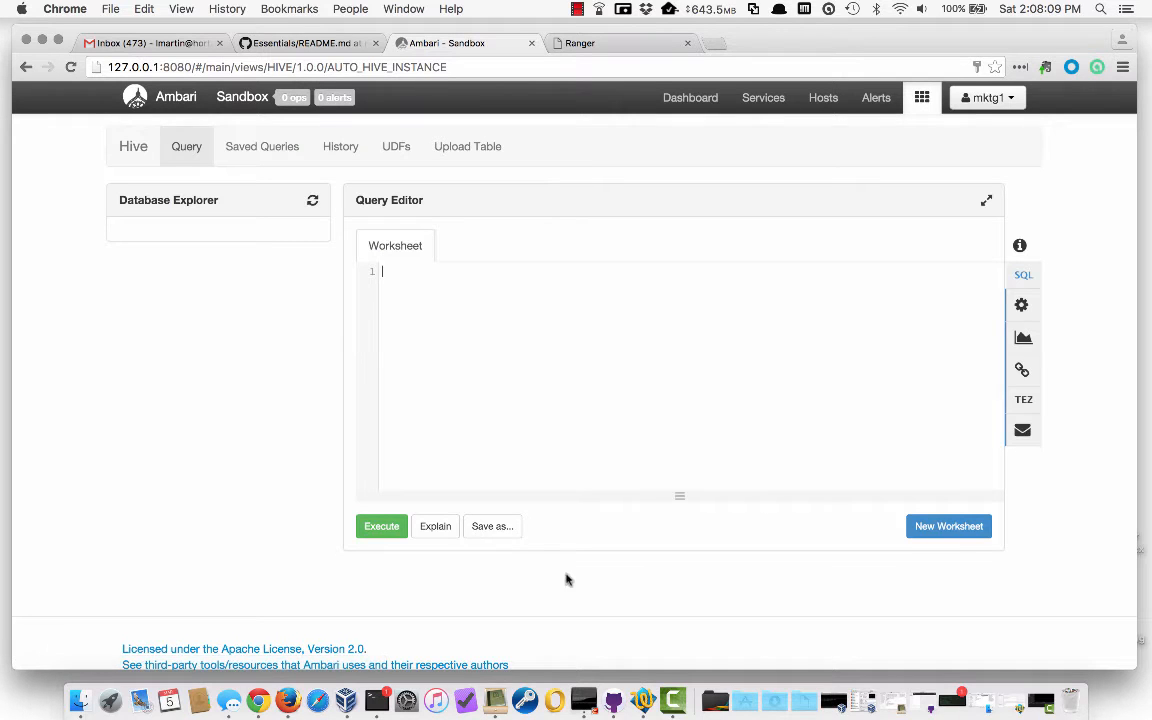
pyautogui.click(922, 97)
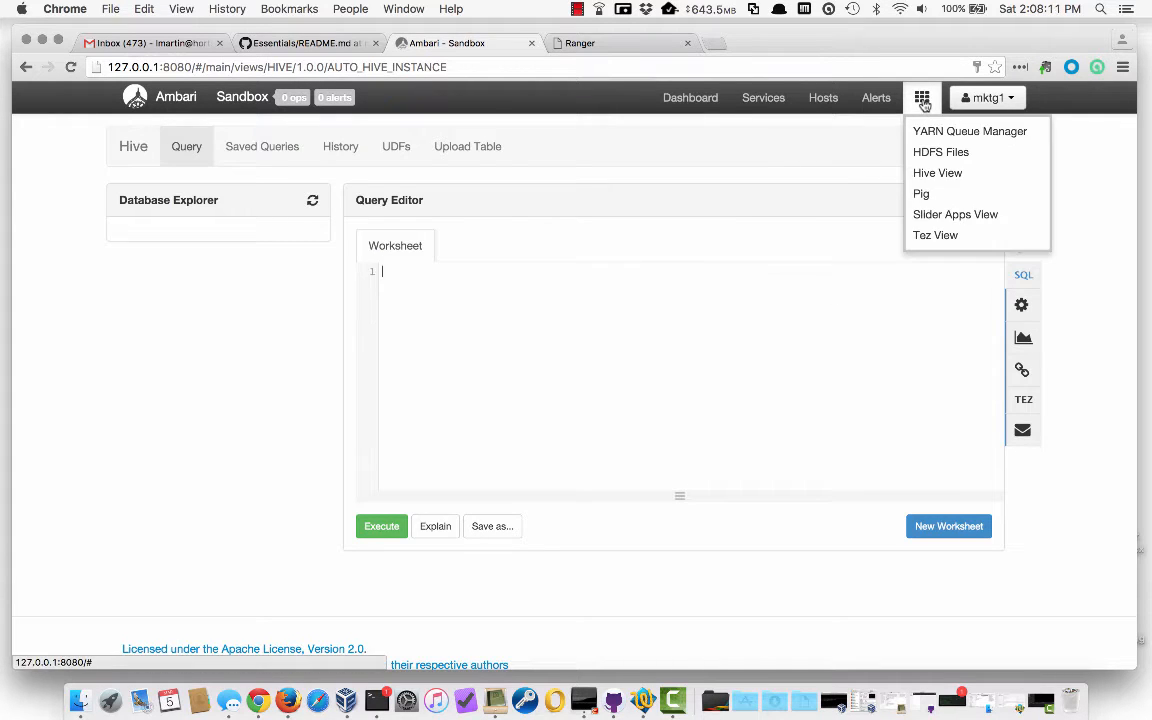
pyautogui.click(922, 97)
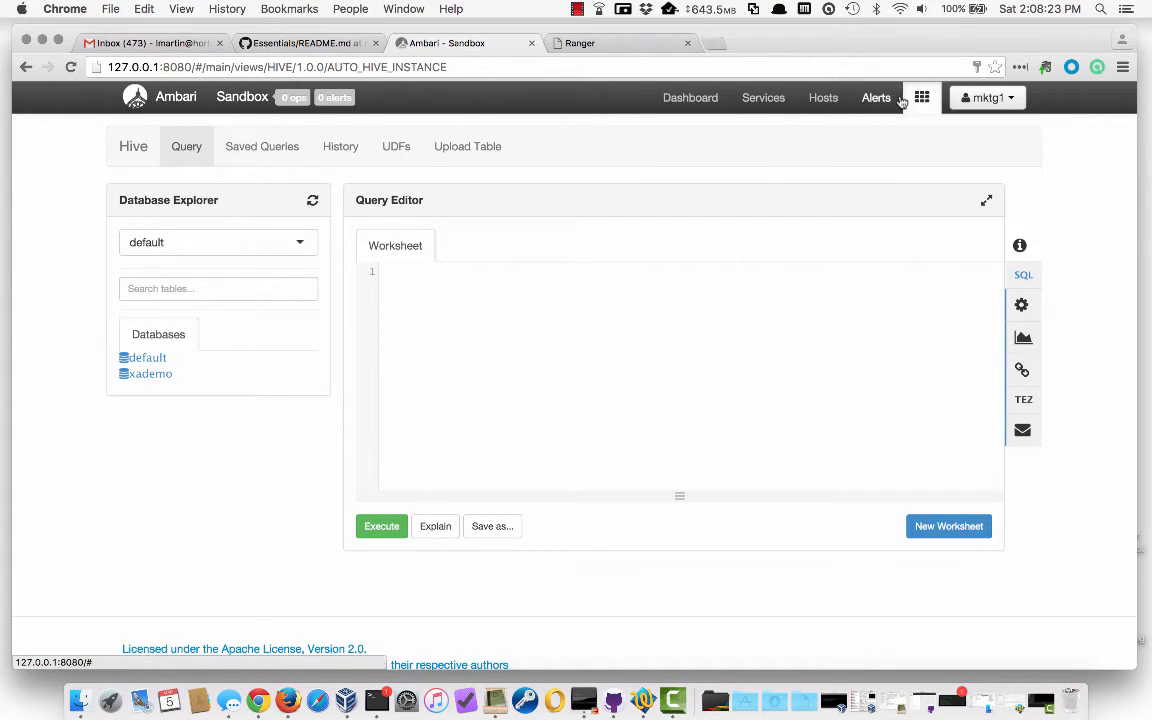
pyautogui.click(577, 9)
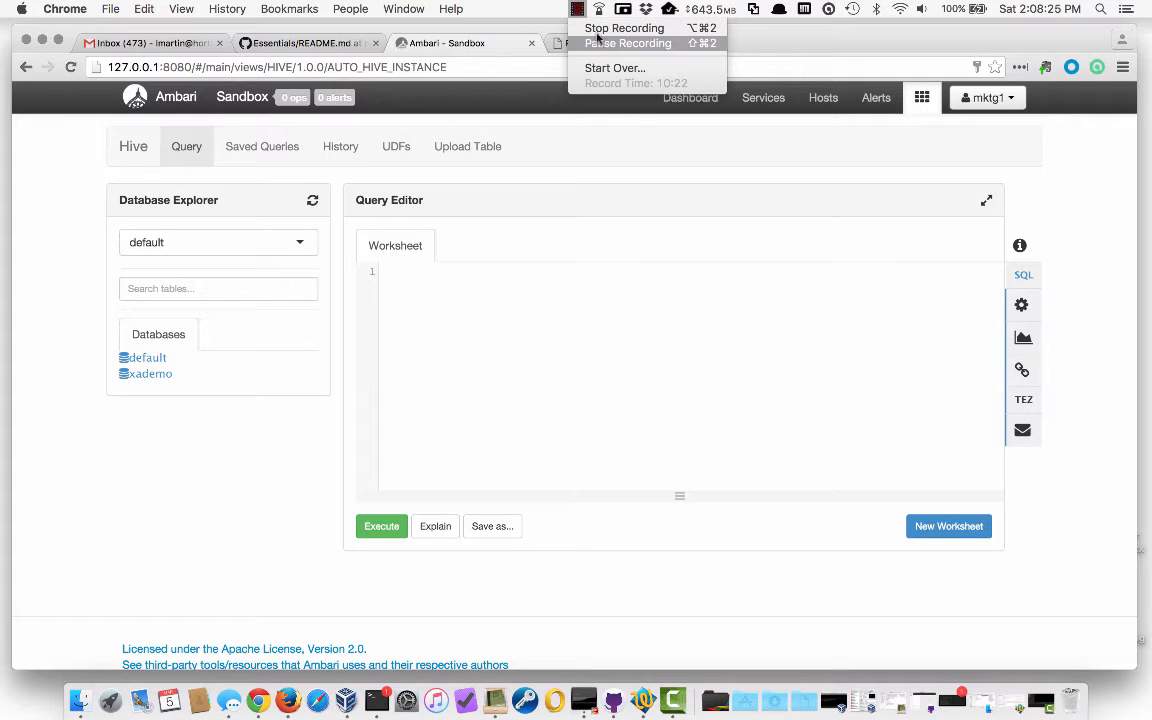
pyautogui.click(607, 44)
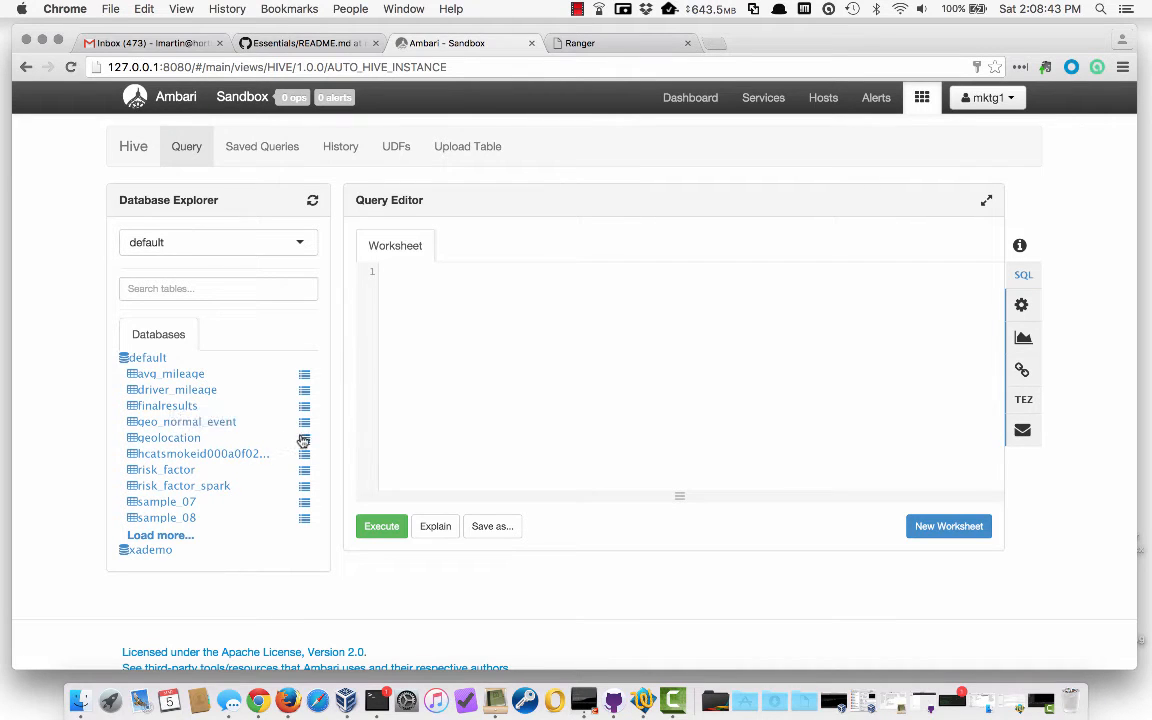
# Preview the geolocation sample rows, then run SELECT * FROM geolocation_stage LIMIT 100, which is denied
pyautogui.click(305, 443)
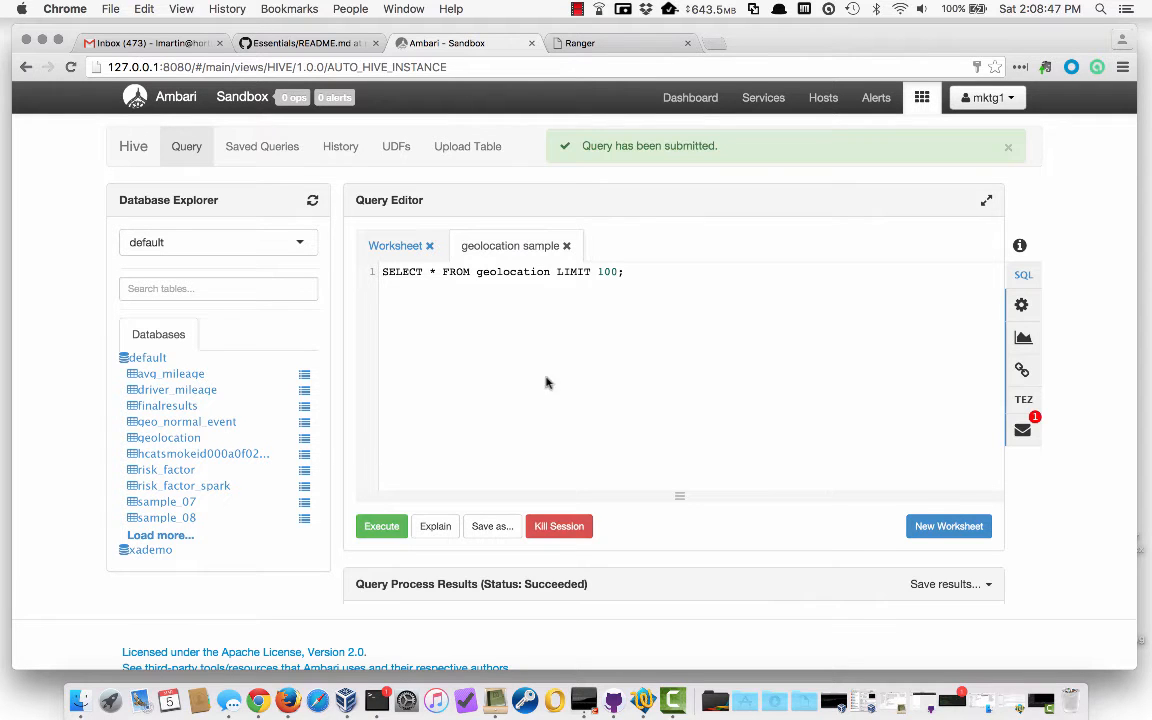
pyautogui.scroll(-5, 498, 478)
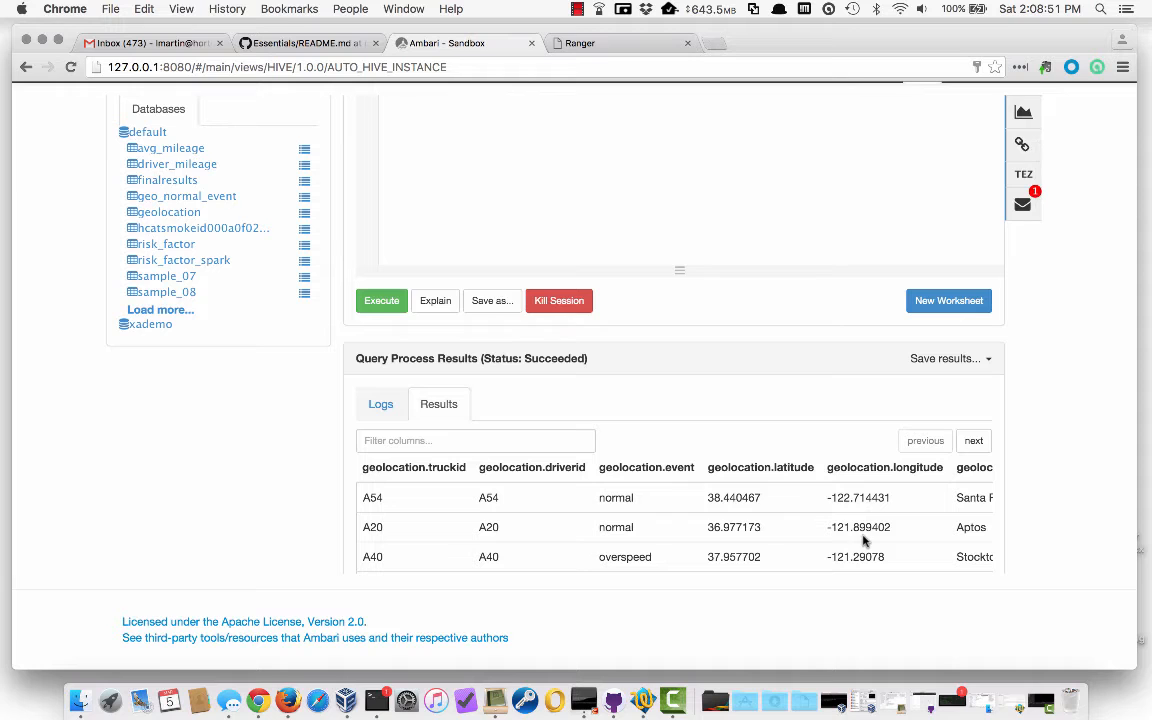
pyautogui.scroll(5, 731, 484)
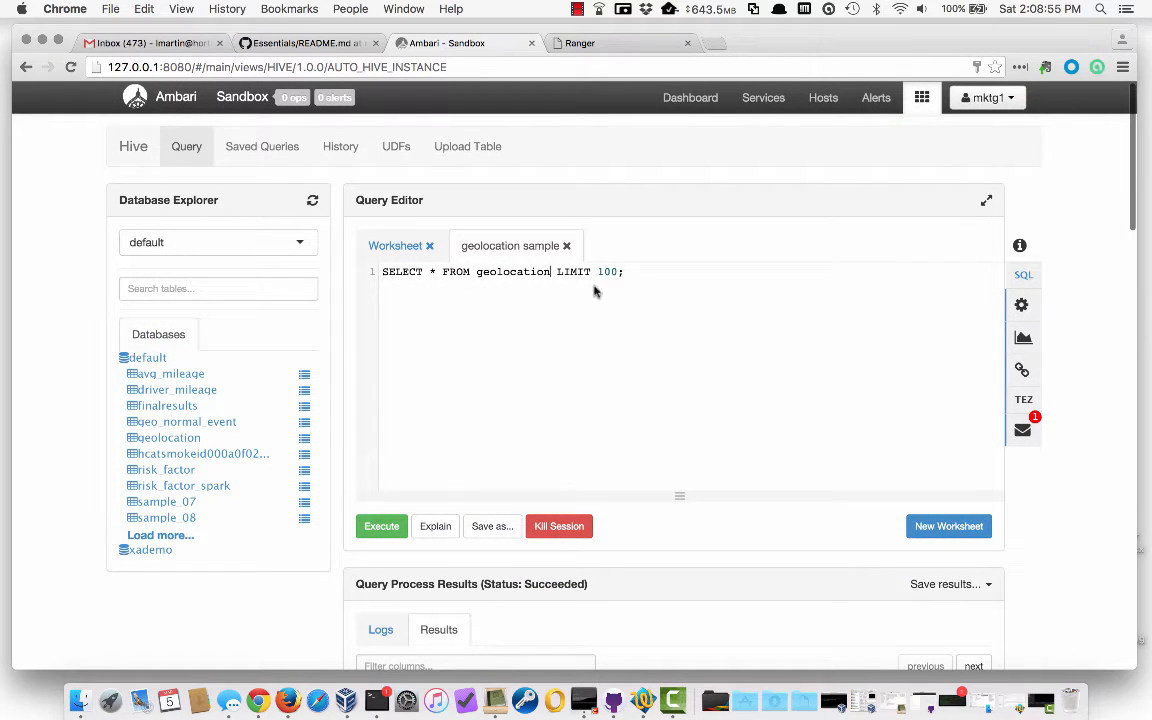
pyautogui.write('_stag')
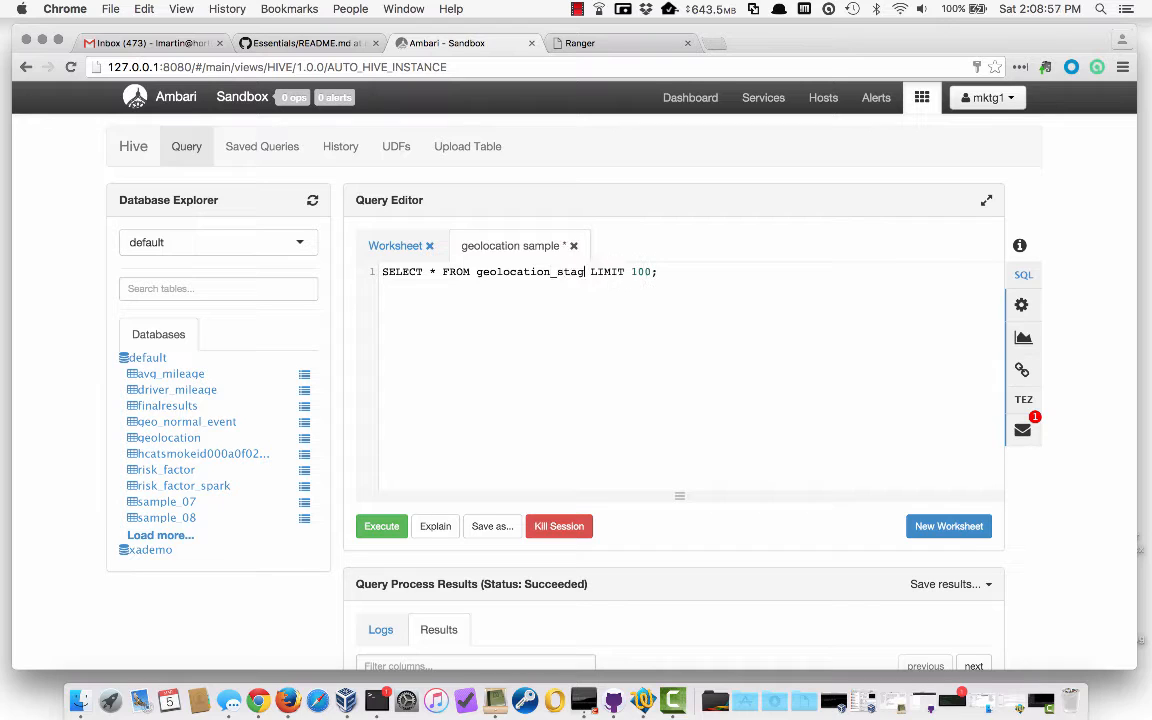
pyautogui.write('e')
pyautogui.click(383, 530)
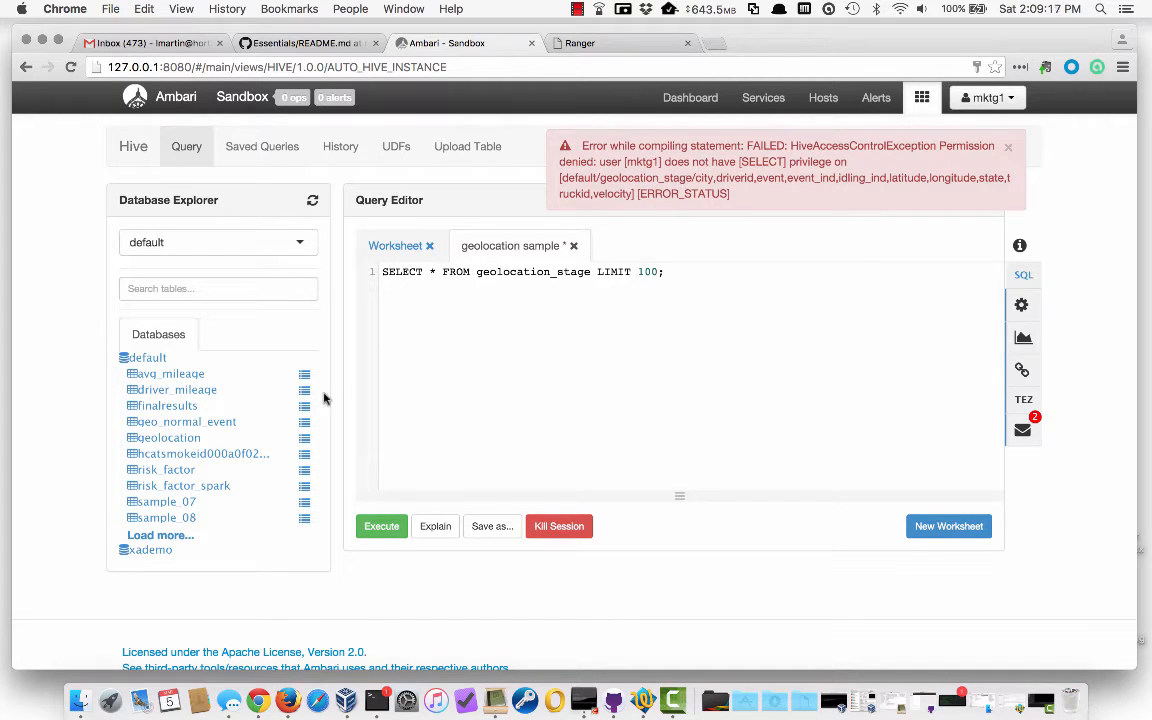
# Change the query to SELECT * FROM trucks_stage LIMIT 100 and run it, getting a permission error
pyautogui.click(175, 537)
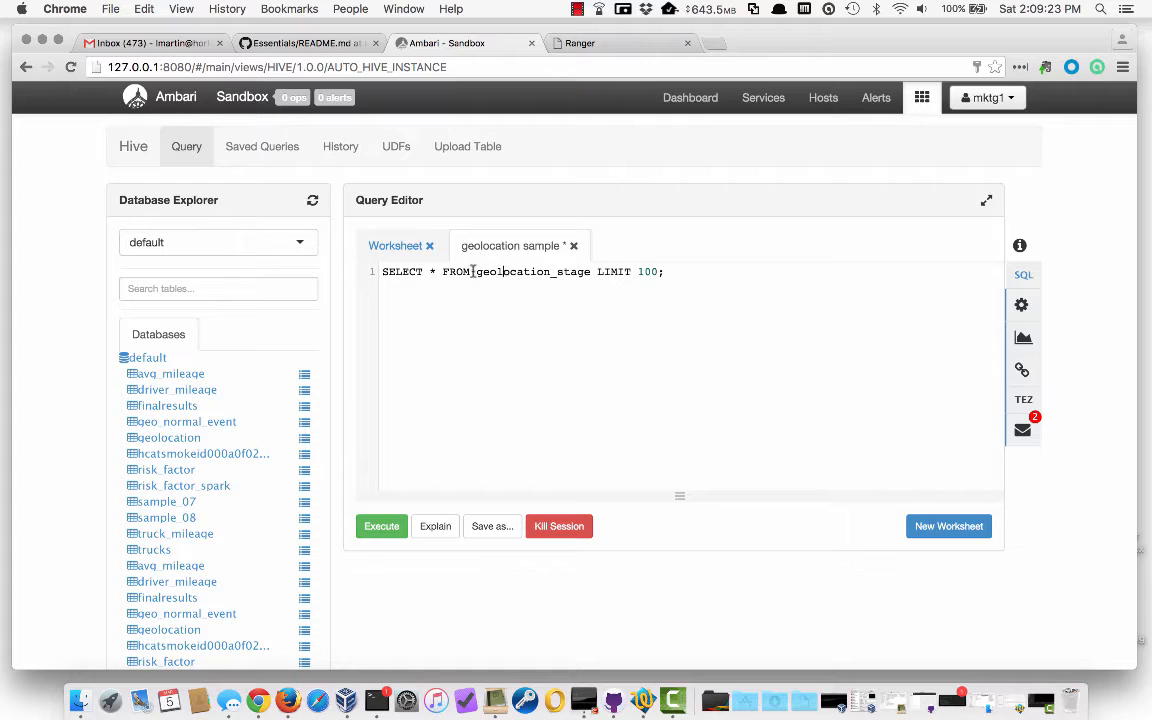
pyautogui.moveTo(476, 271); pyautogui.dragTo(551, 273)
pyautogui.write('trucks')
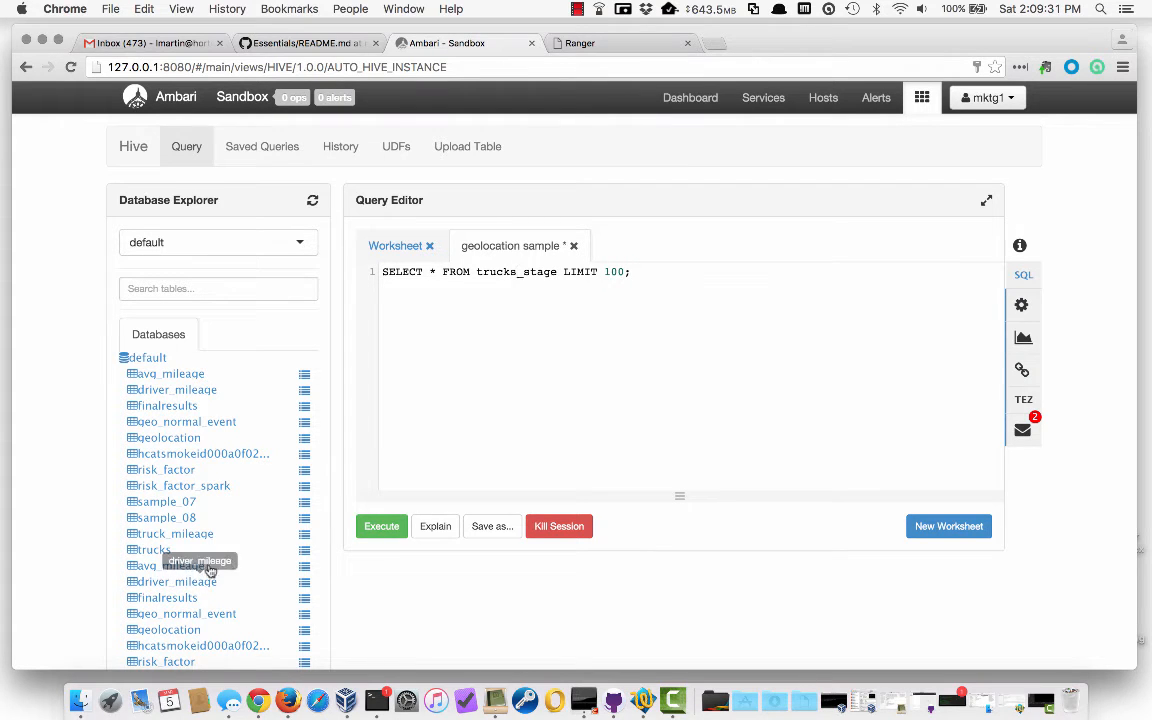
pyautogui.click(383, 530)
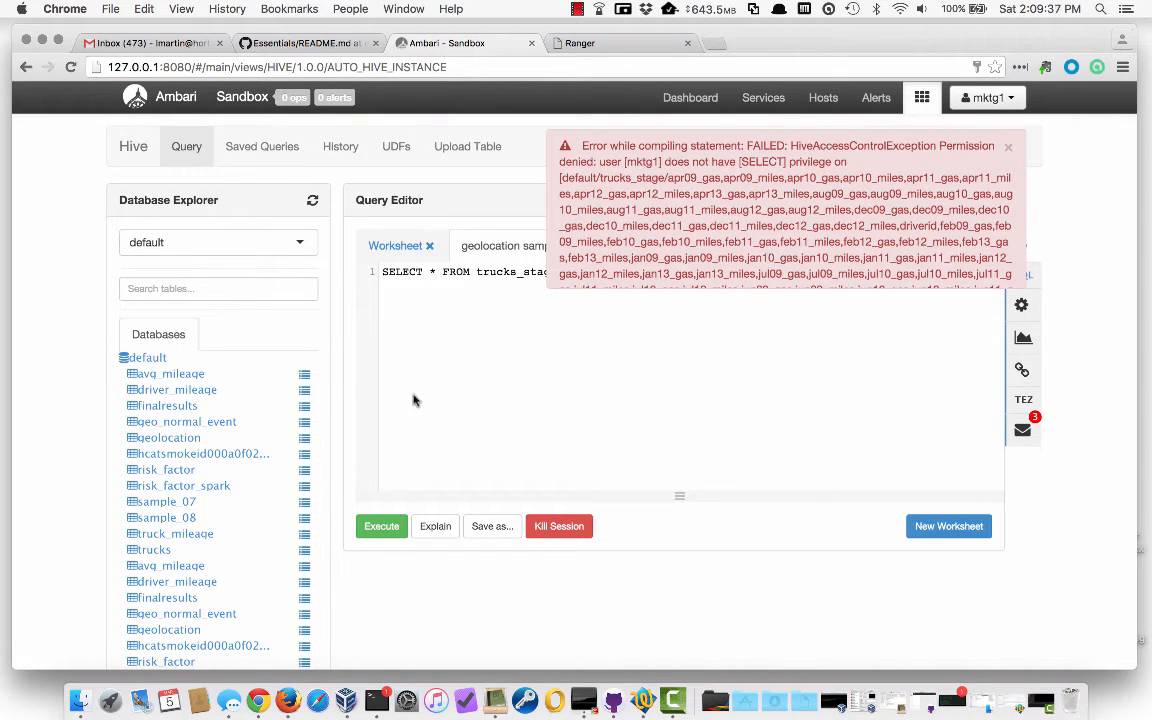
# Sign mktg1 out of Ambari and go back to the GitHub README
pyautogui.click(985, 97)
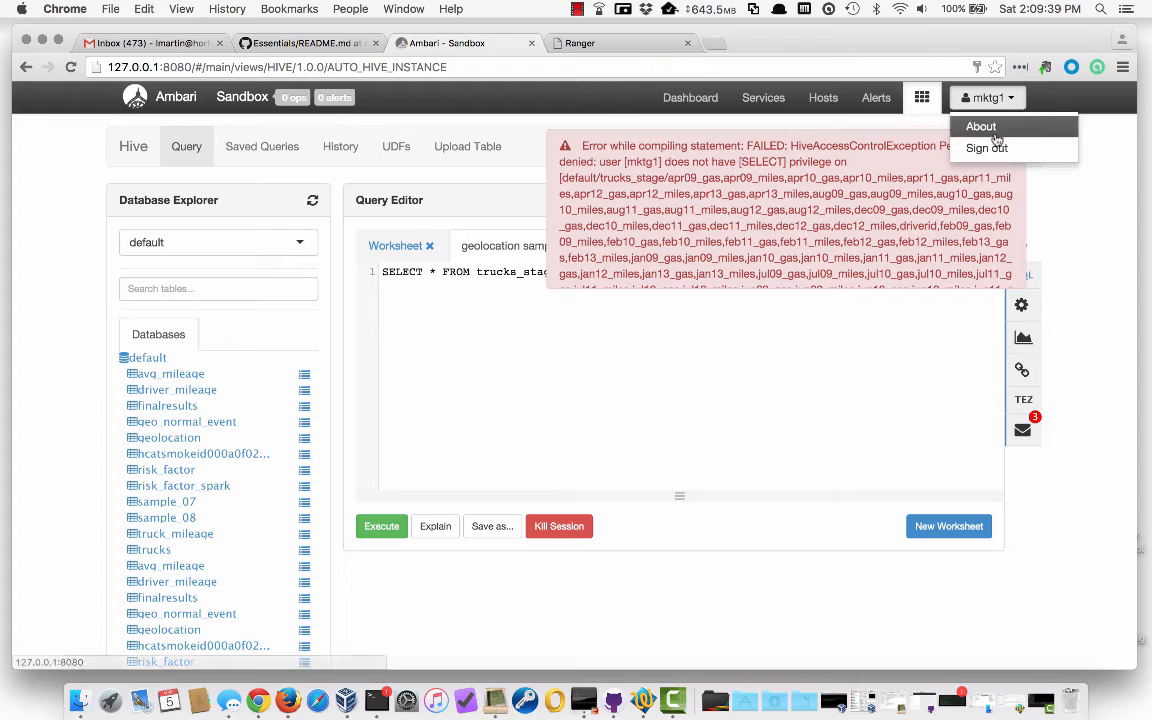
pyautogui.click(987, 148)
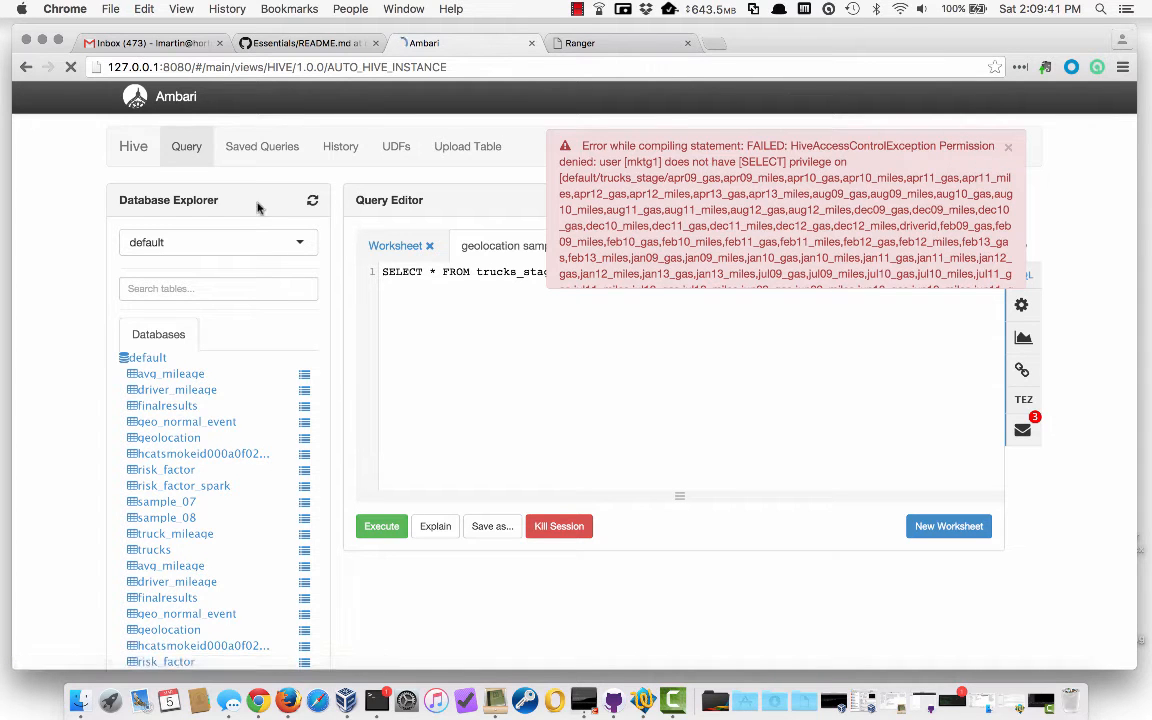
pyautogui.click(275, 44)
# Scroll the README to the Row-Level Restriction step adding geolocation to the policy's restricted tables
pyautogui.scroll(5, 275, 306)
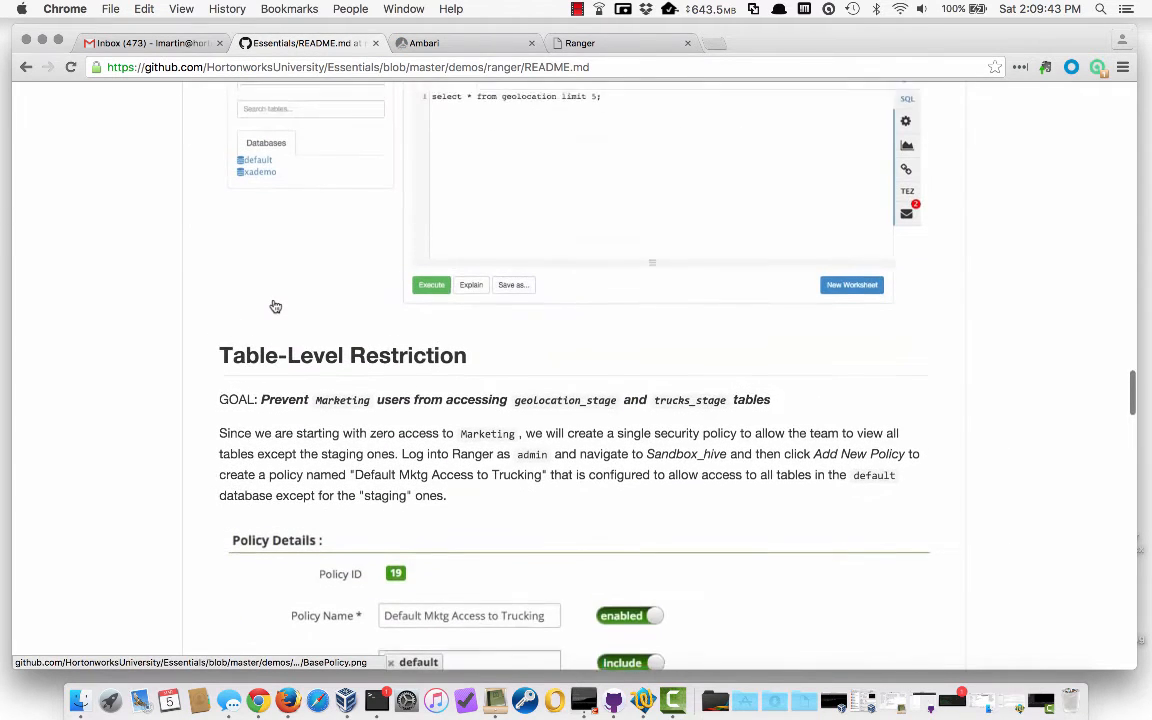
pyautogui.scroll(-3, 497, 290)
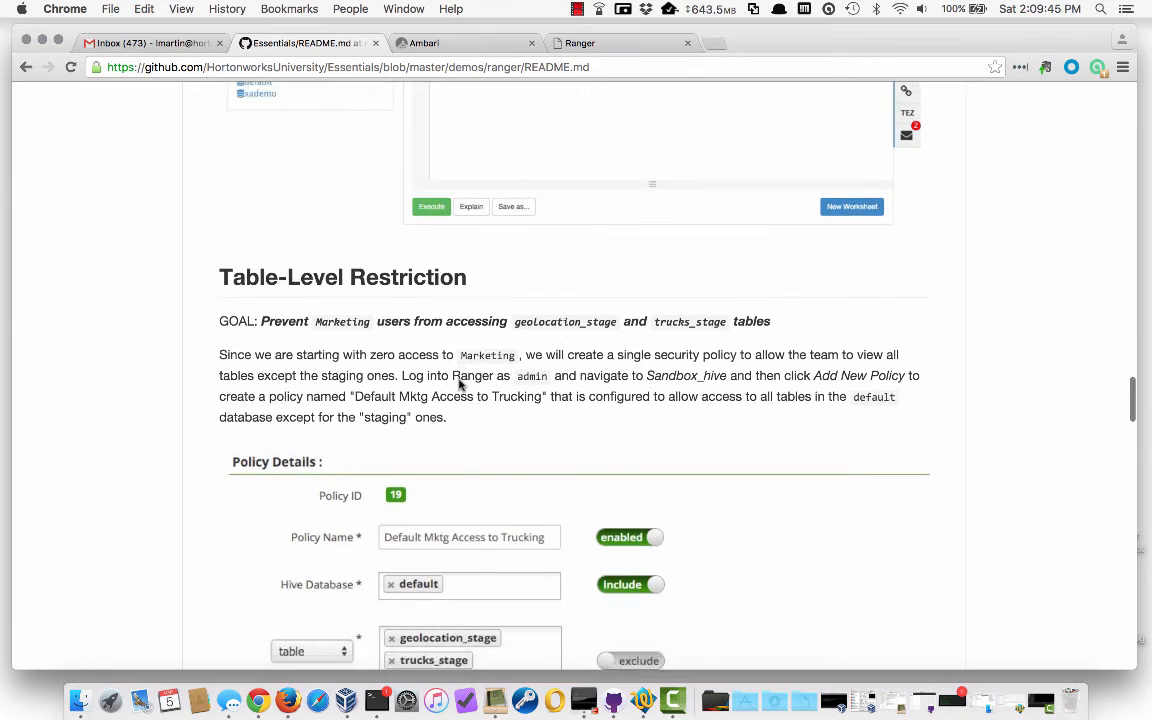
pyautogui.scroll(-10, 500, 385)
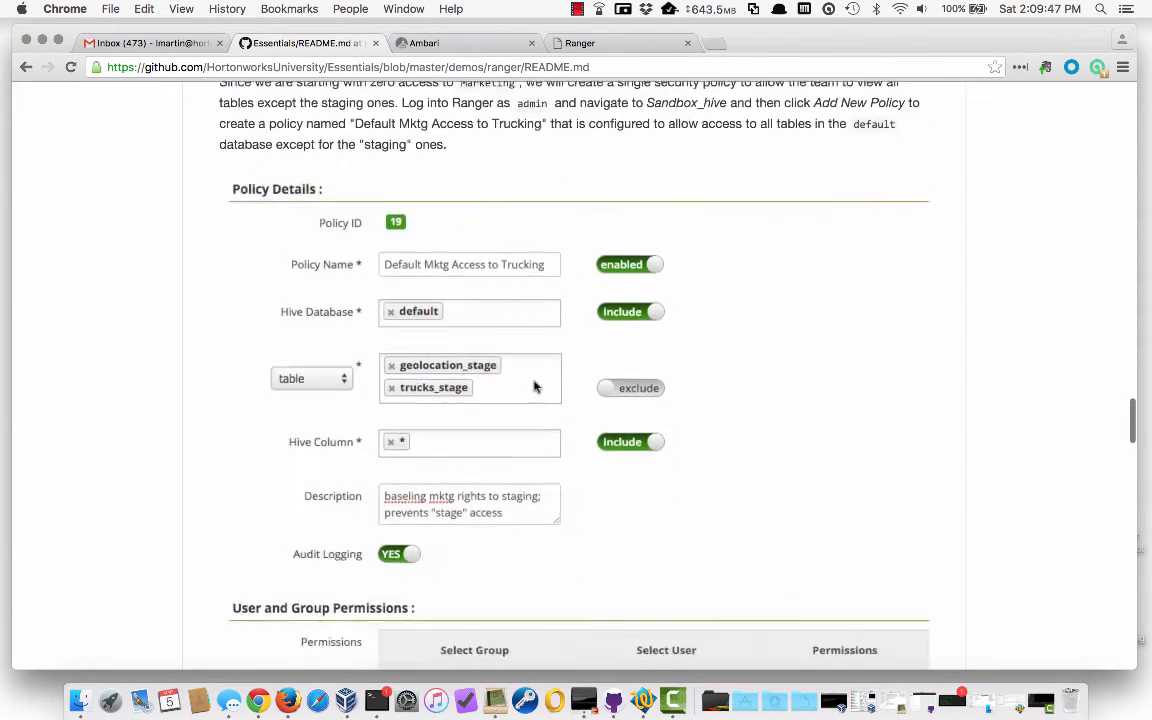
pyautogui.scroll(-15, 535, 387)
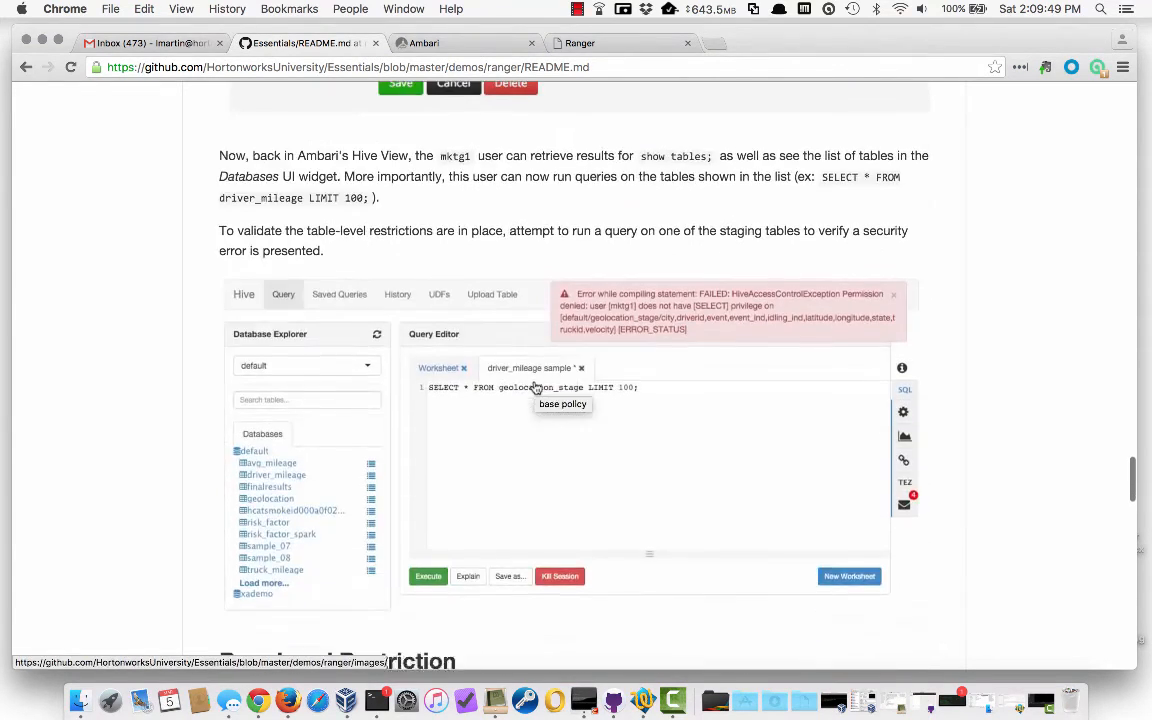
pyautogui.scroll(-15, 535, 387)
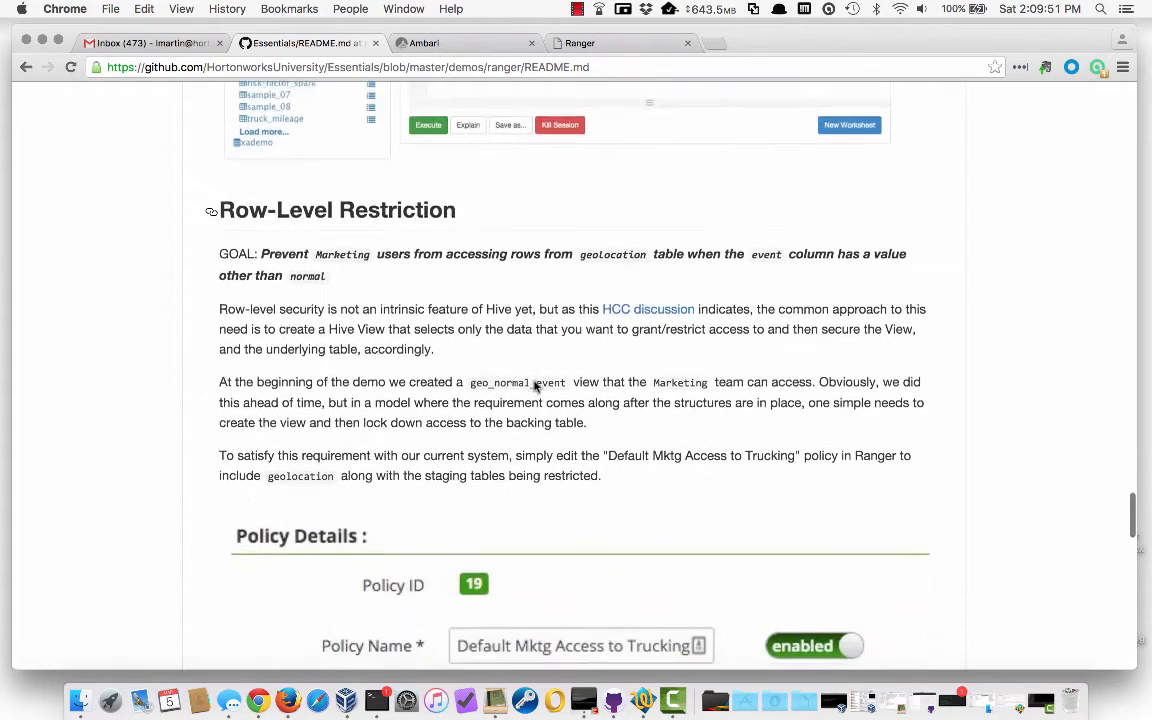
pyautogui.scroll(-1, 535, 387)
pyautogui.scroll(-3, 534, 381)
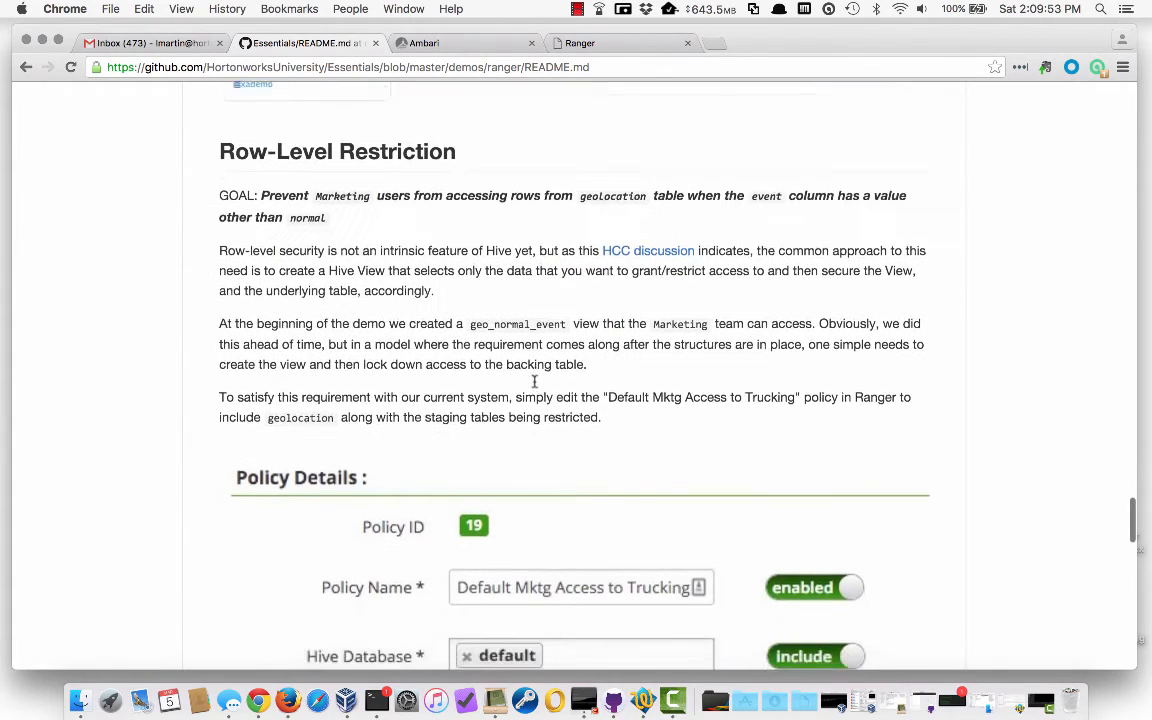
pyautogui.scroll(-1, 534, 381)
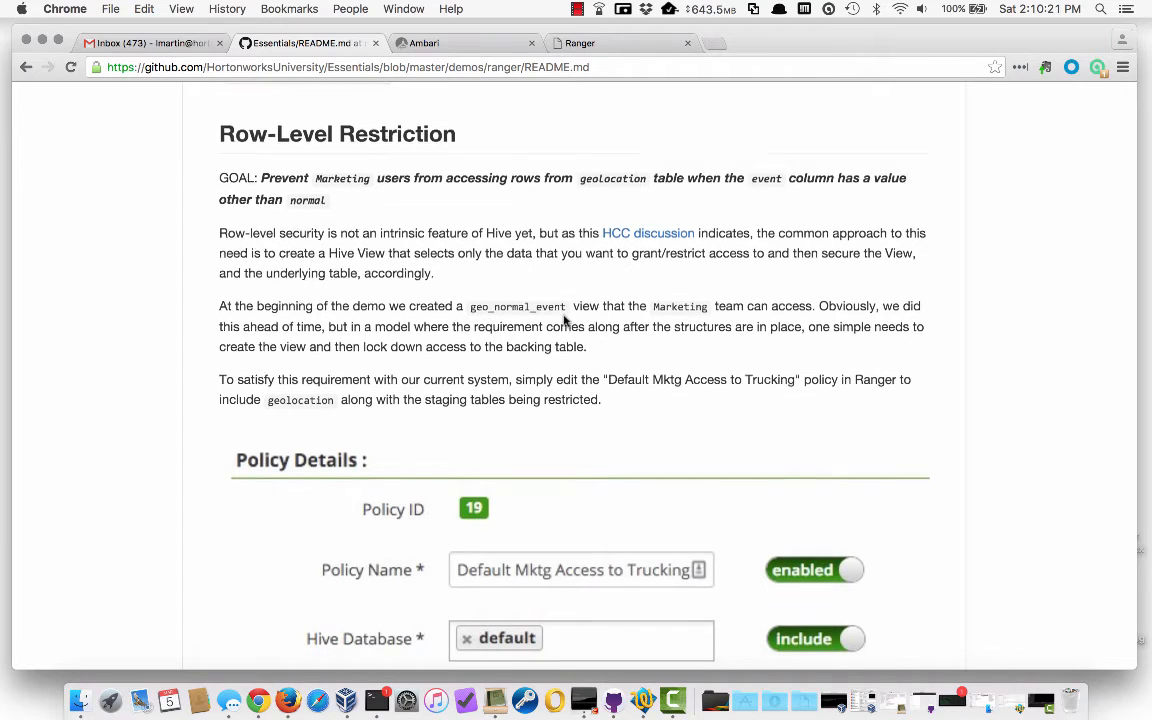
pyautogui.scroll(-5, 563, 320)
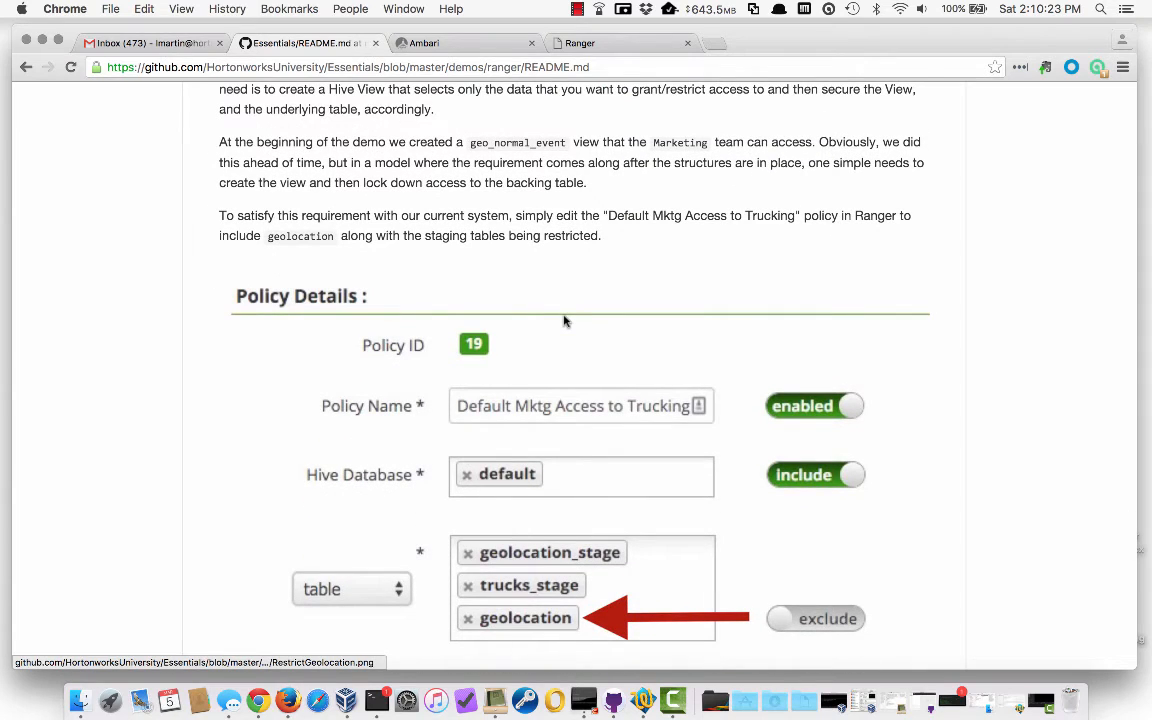
pyautogui.scroll(-5, 610, 322)
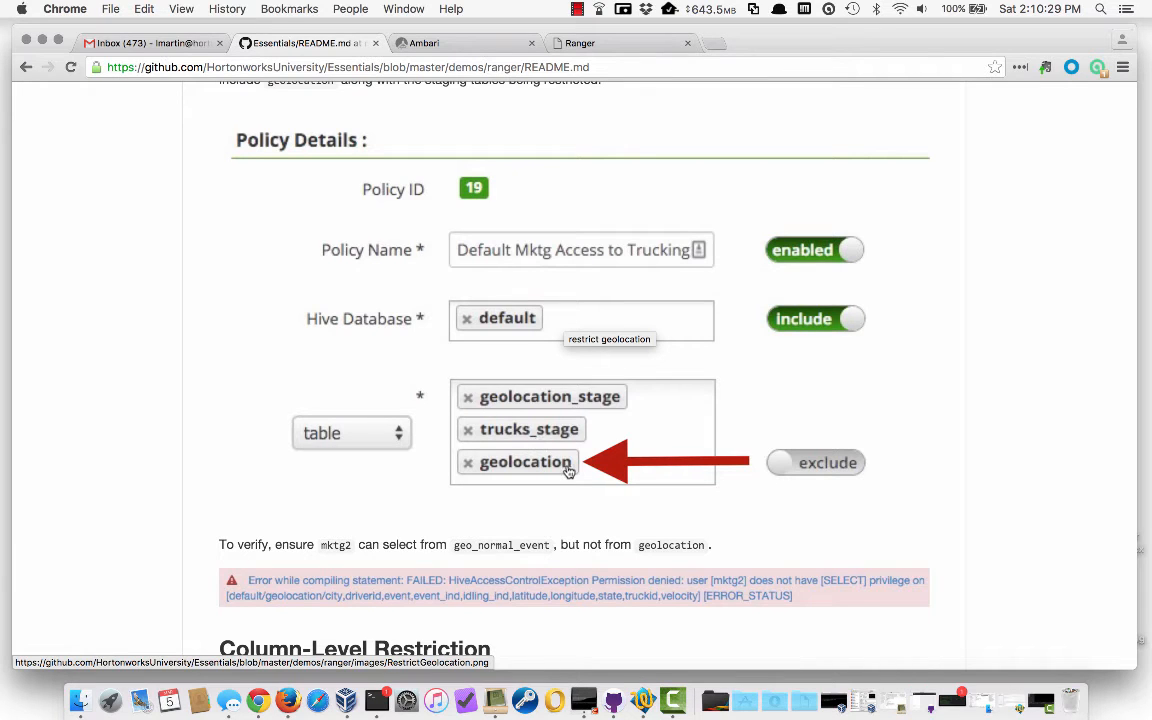
pyautogui.scroll(-1, 568, 466)
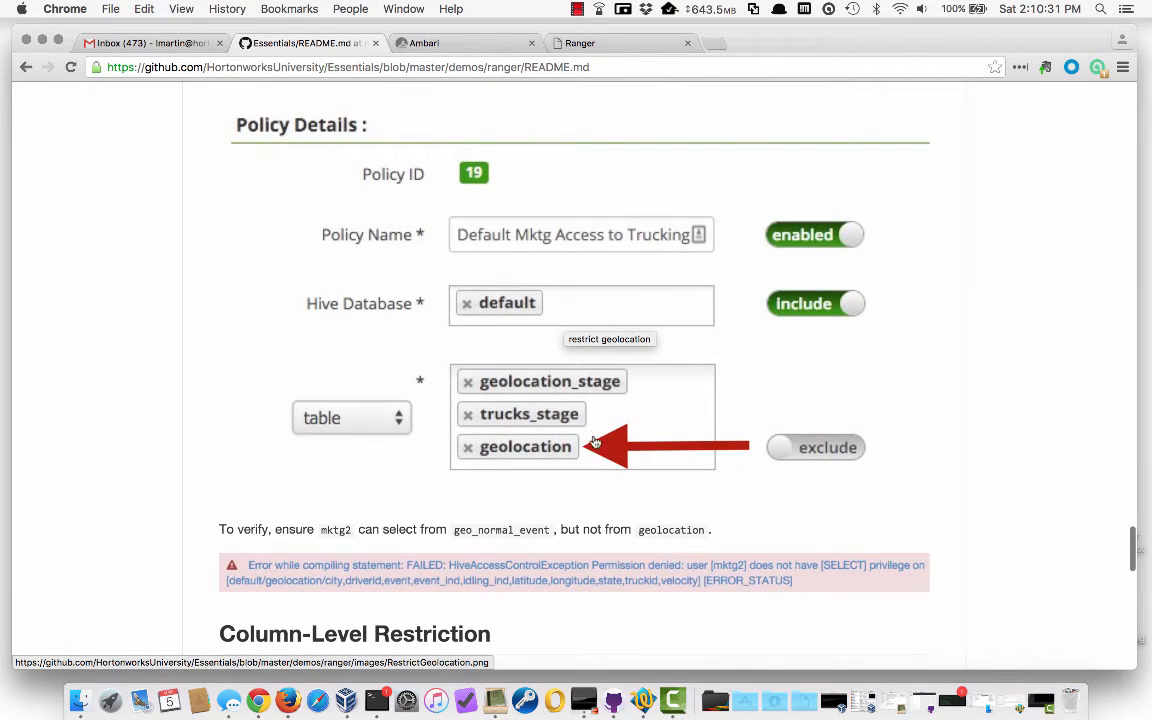
pyautogui.scroll(1, 594, 443)
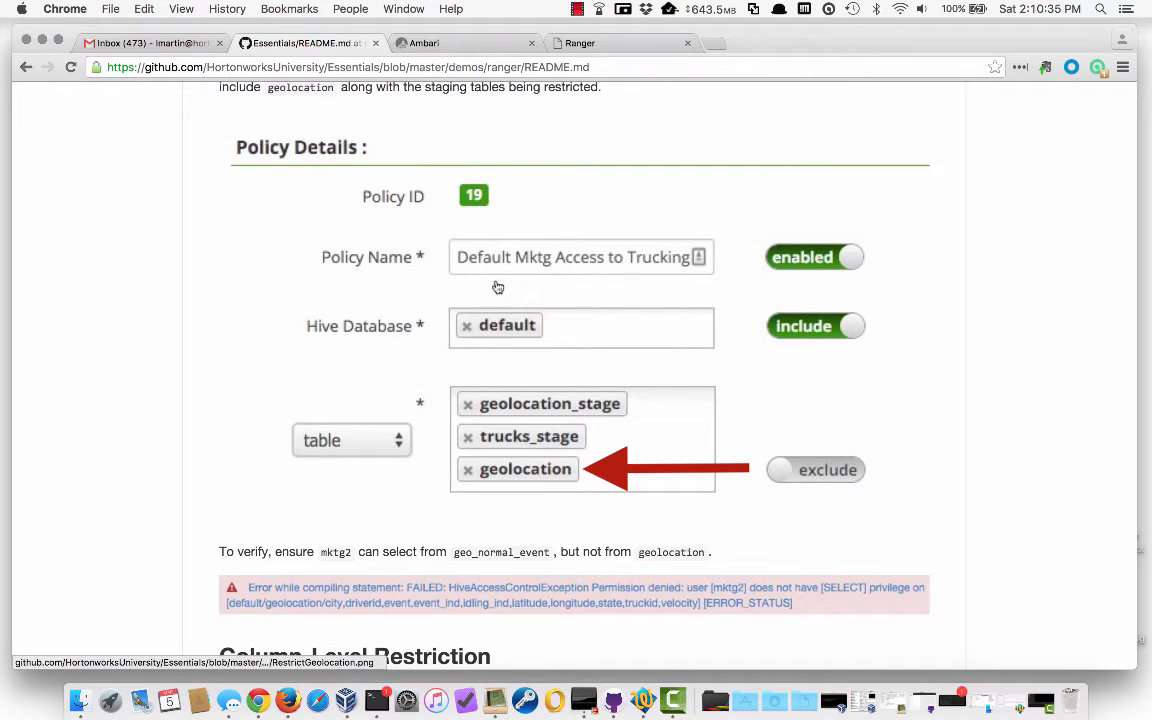
# Sign back in as mktg1 and expand the default database to show geolocation, geo_normal_event and risk_factor
pyautogui.click(437, 42)
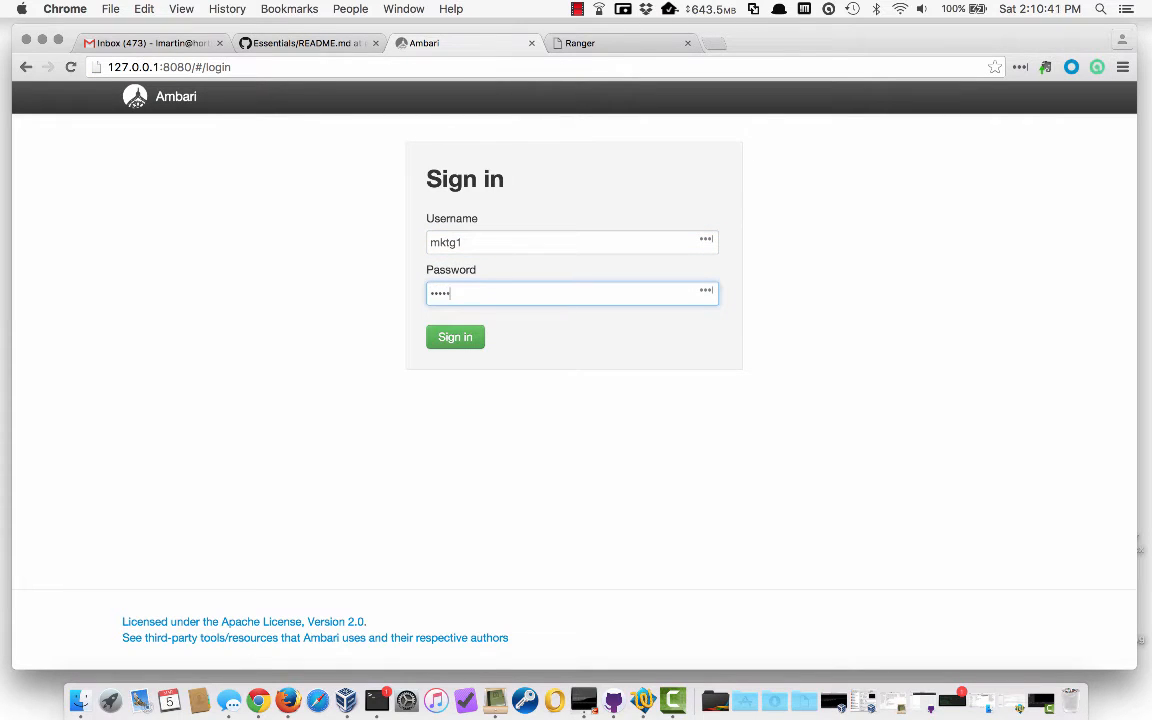
pyautogui.press('Return')
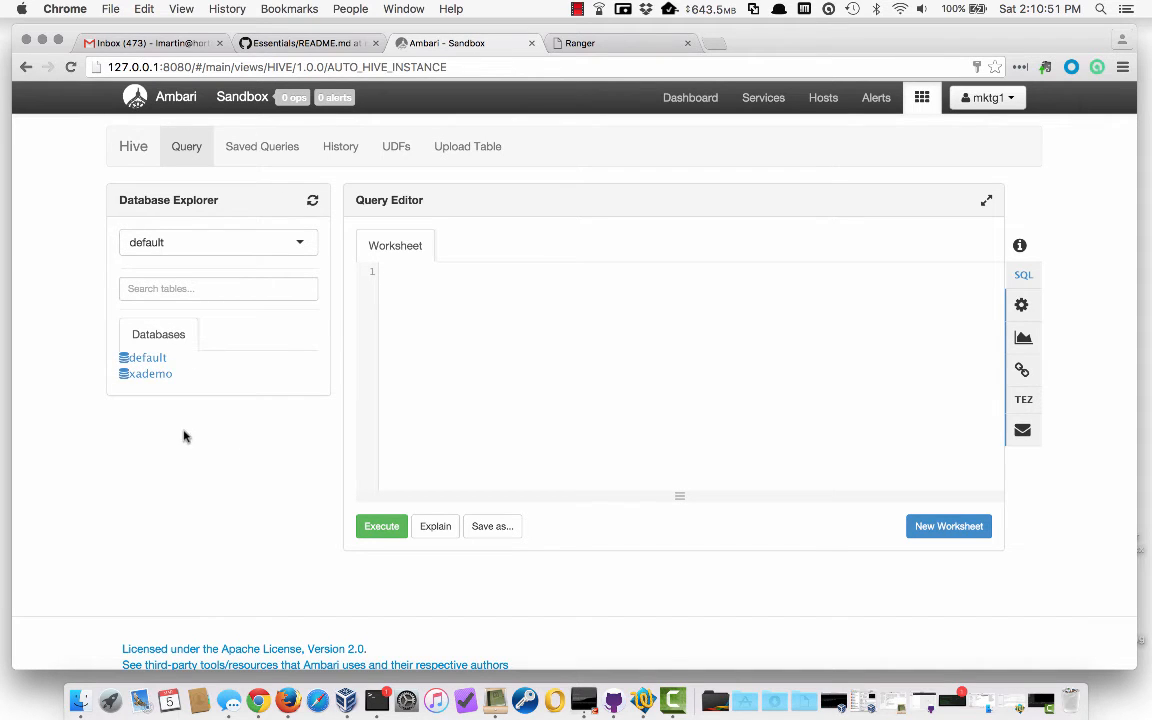
pyautogui.scroll(-1, 432, 470)
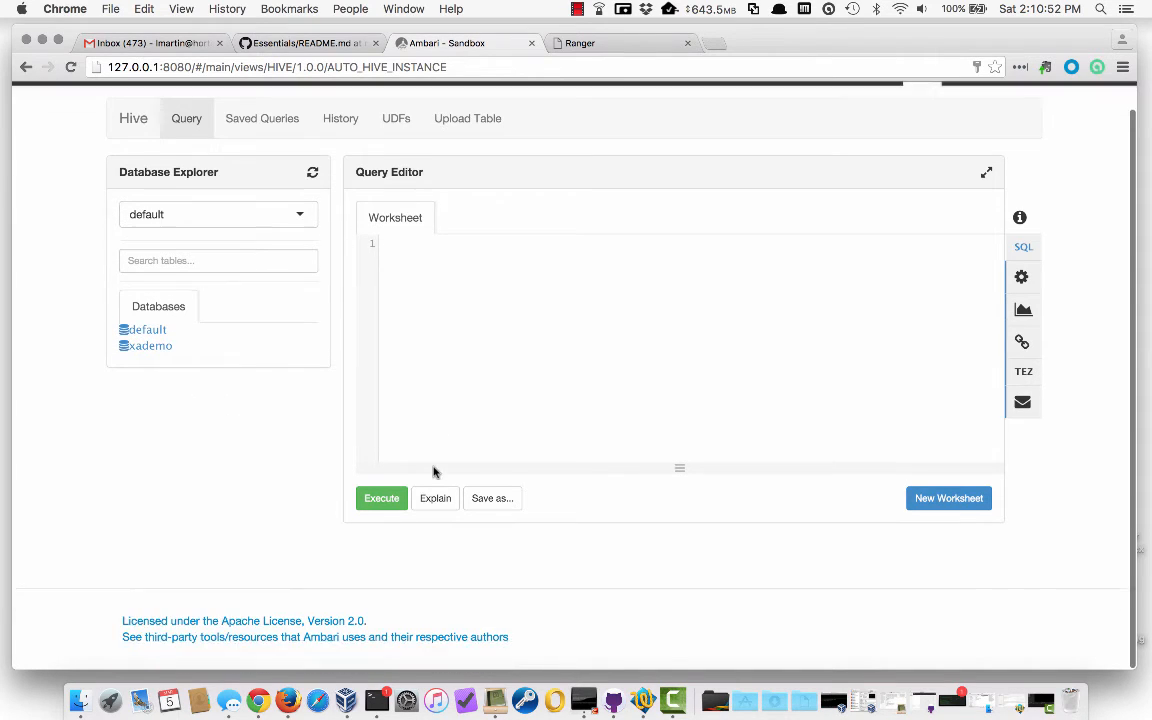
pyautogui.click(142, 332)
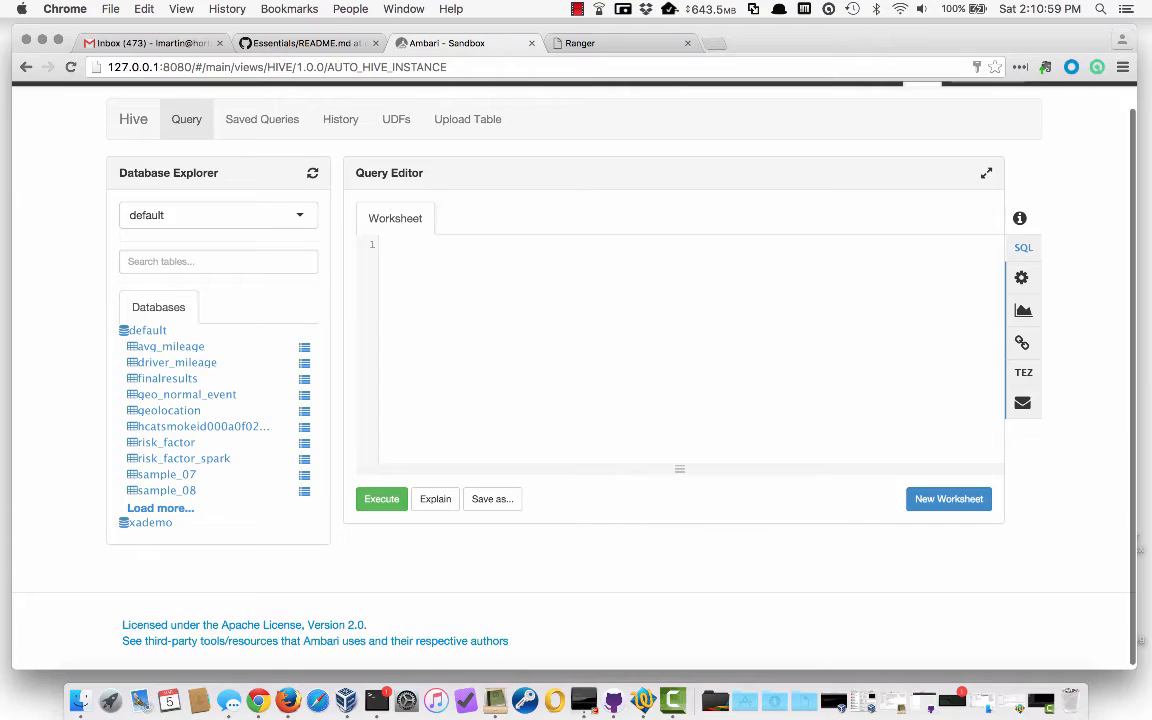
# Highlight the geo_normal_event view name and its SELECT/WHERE lines in the README DDL, then scroll back
pyautogui.click(337, 46)
pyautogui.scroll(15, 381, 327)
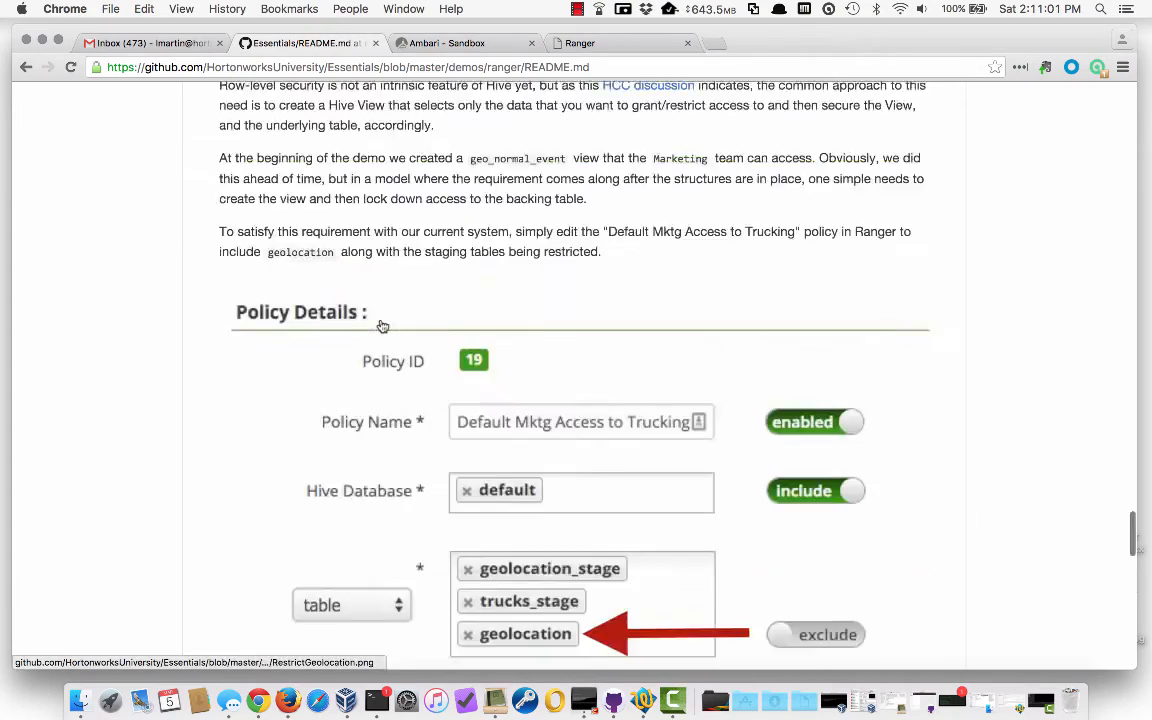
pyautogui.scroll(15, 381, 327)
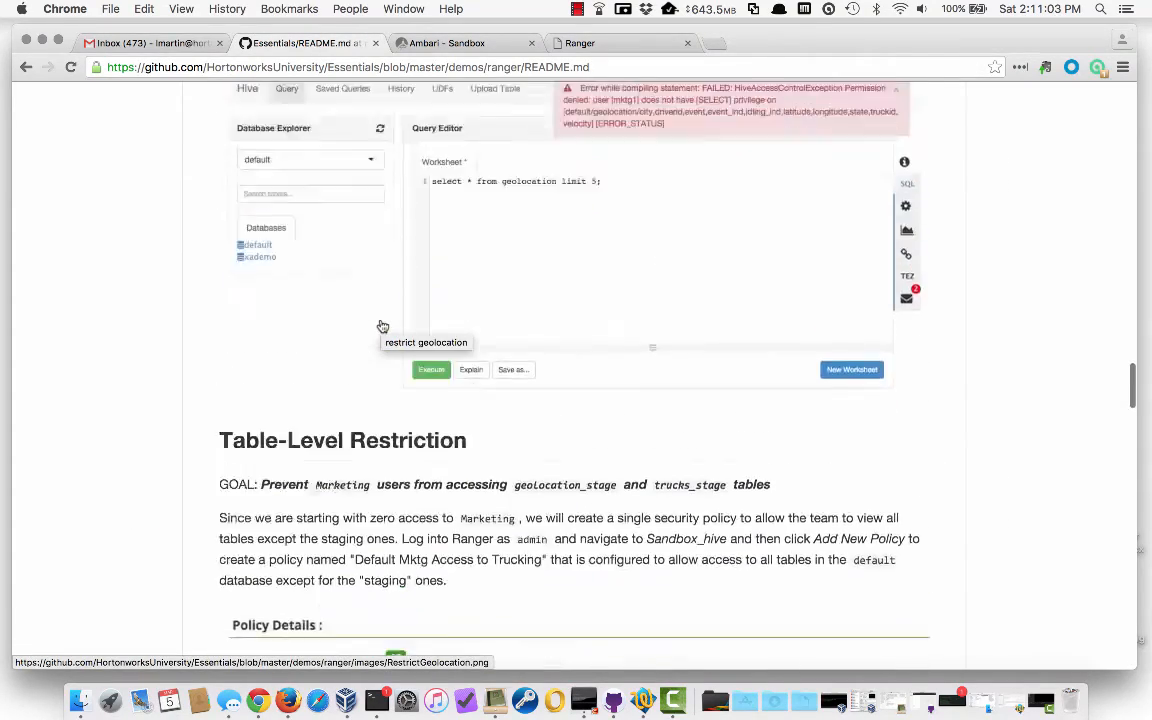
pyautogui.scroll(20, 381, 327)
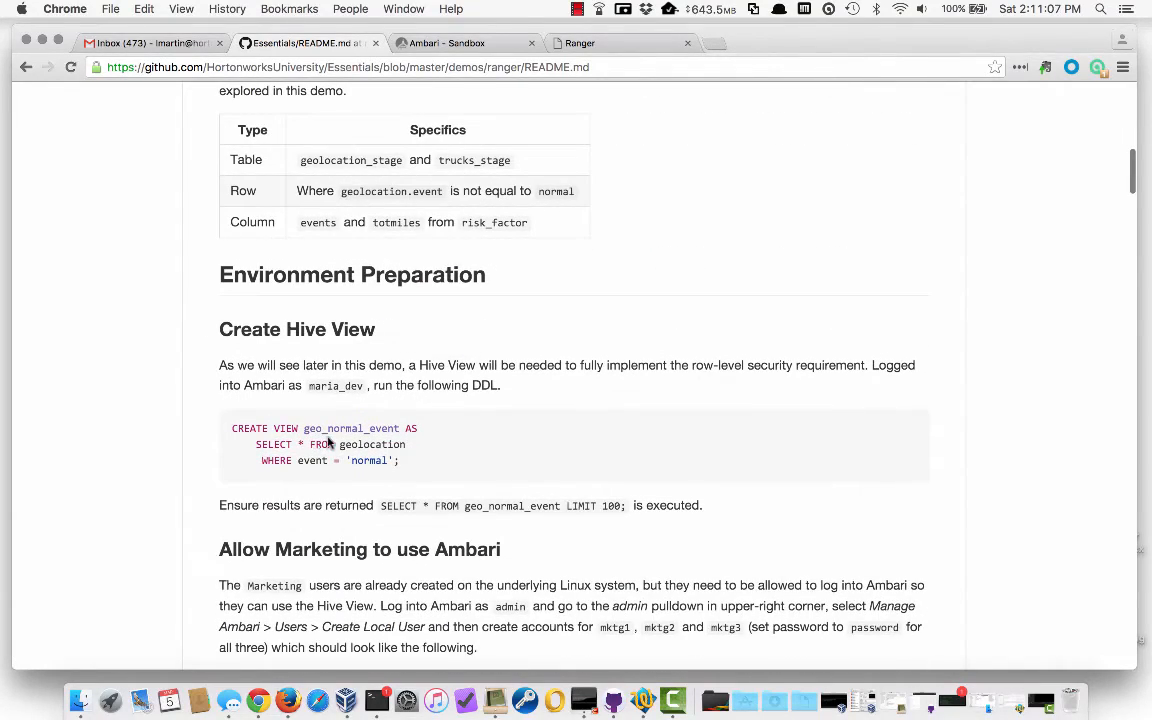
pyautogui.moveTo(304, 428); pyautogui.dragTo(401, 428)
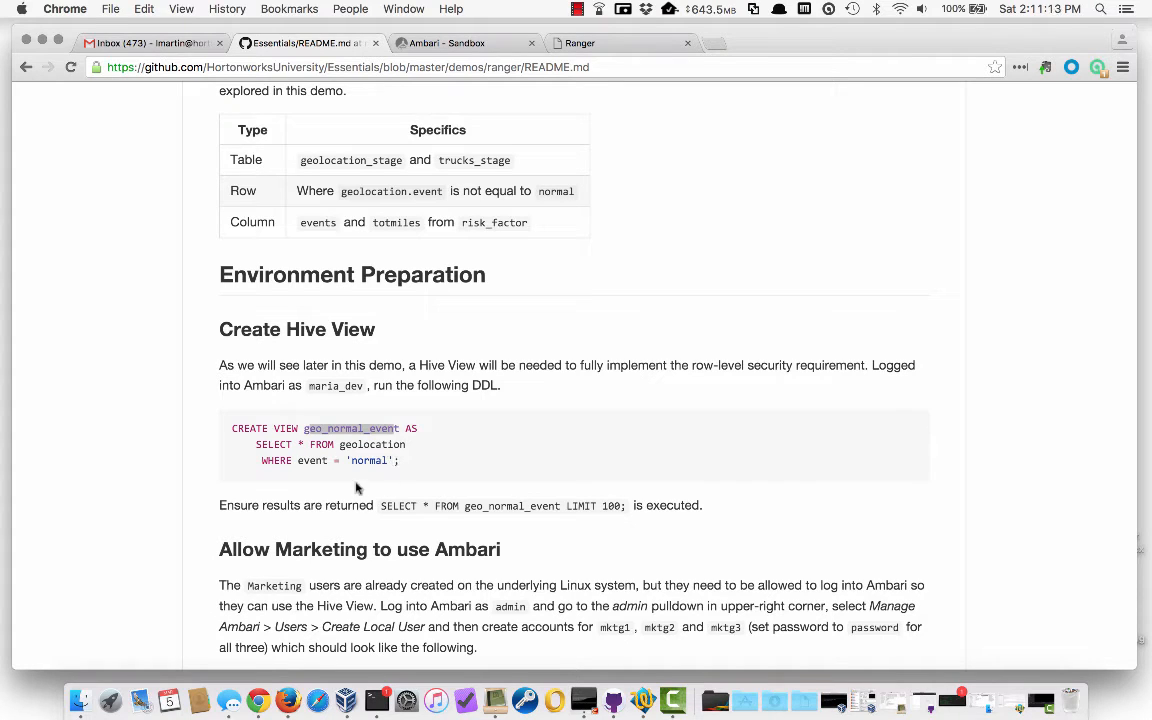
pyautogui.moveTo(405, 460); pyautogui.dragTo(226, 440)
pyautogui.scroll(-20, 245, 440)
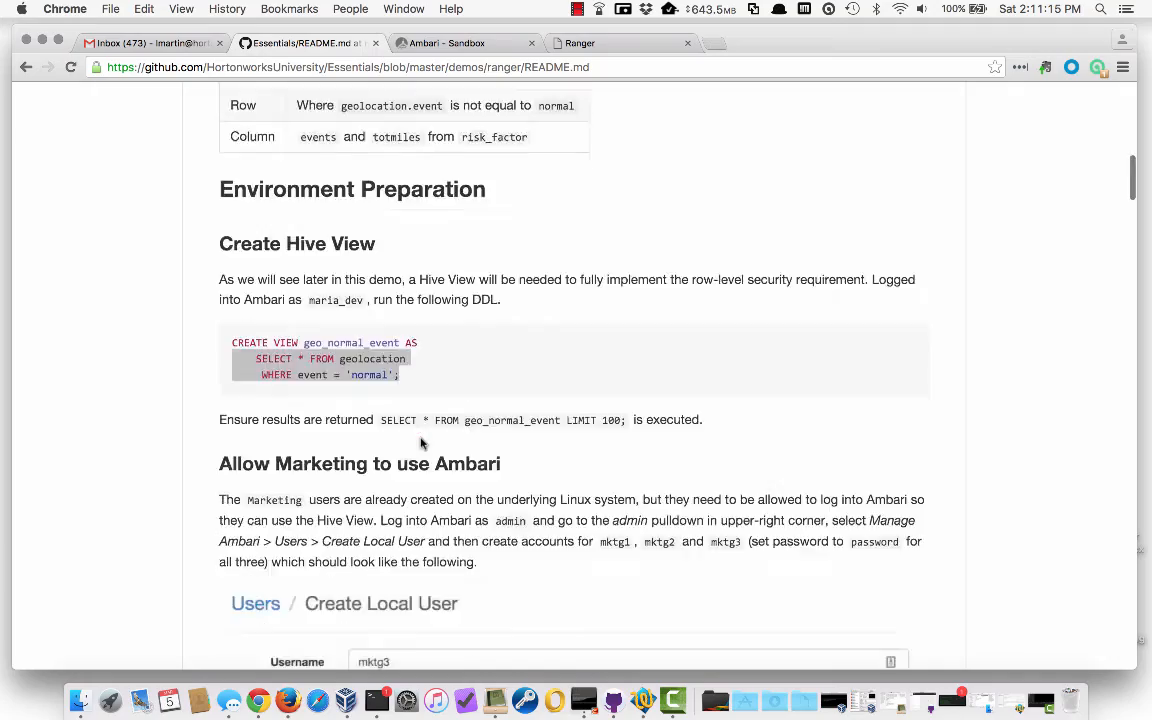
pyautogui.scroll(-20, 420, 443)
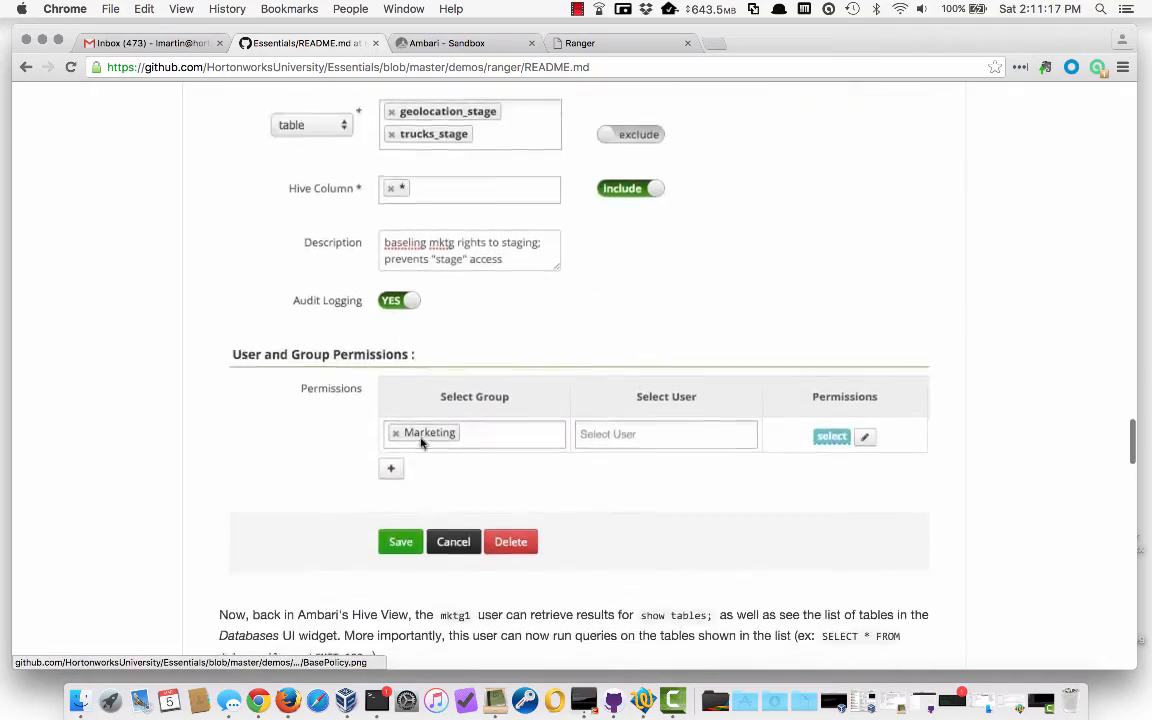
pyautogui.scroll(-5, 420, 440)
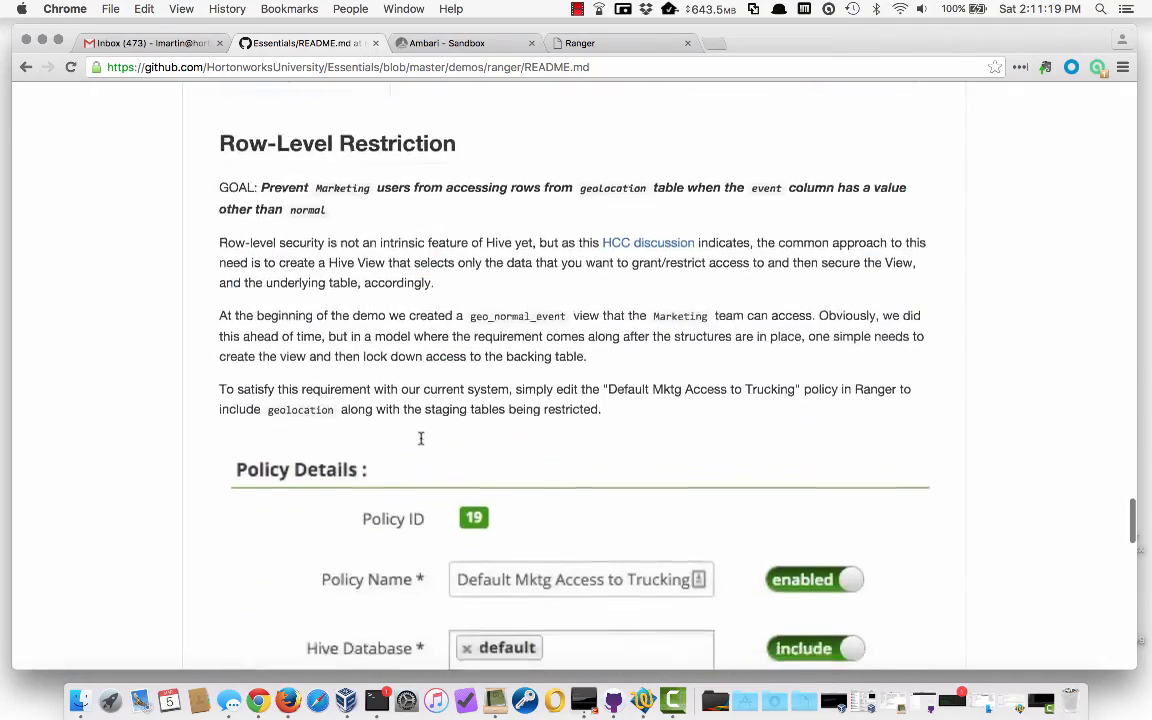
# Add geolocation as a third restricted table in Ranger policy 21 and save it
pyautogui.click(578, 43)
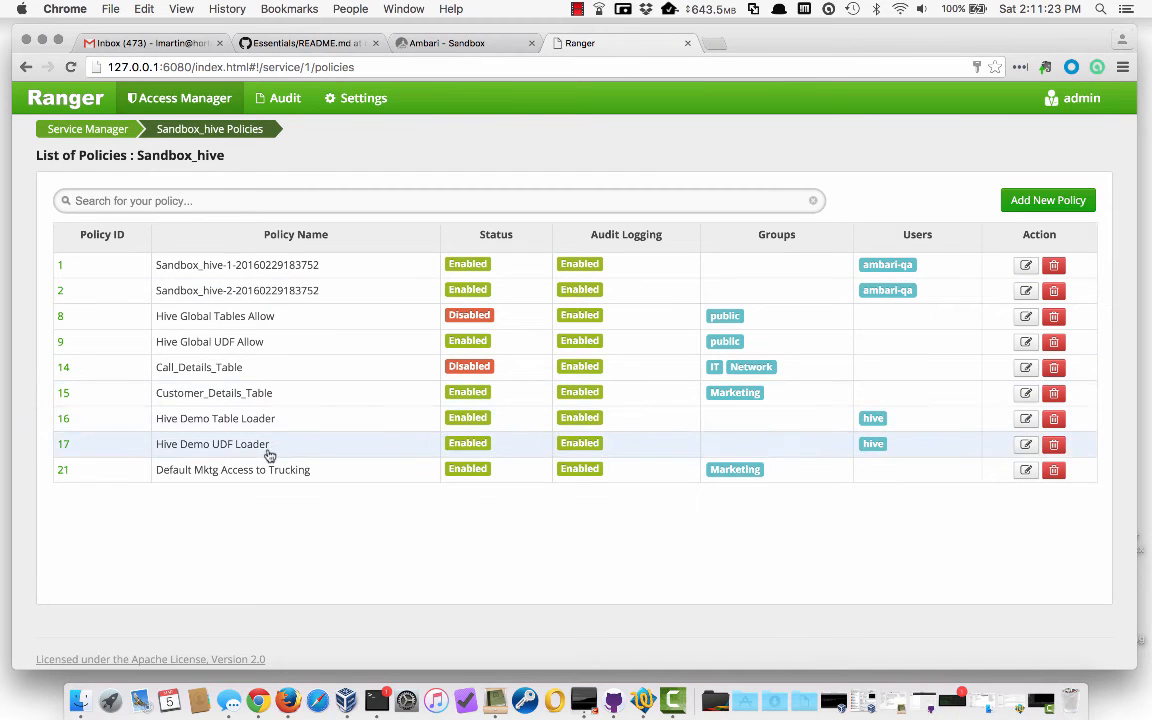
pyautogui.click(63, 471)
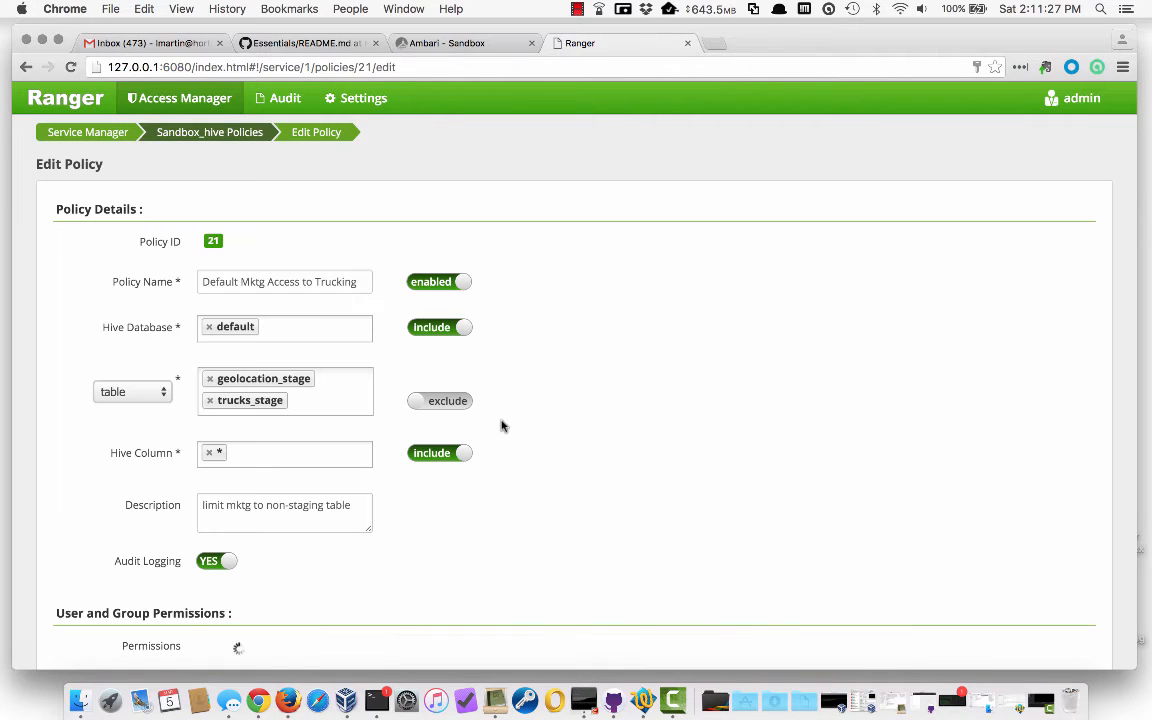
pyautogui.scroll(-1, 627, 435)
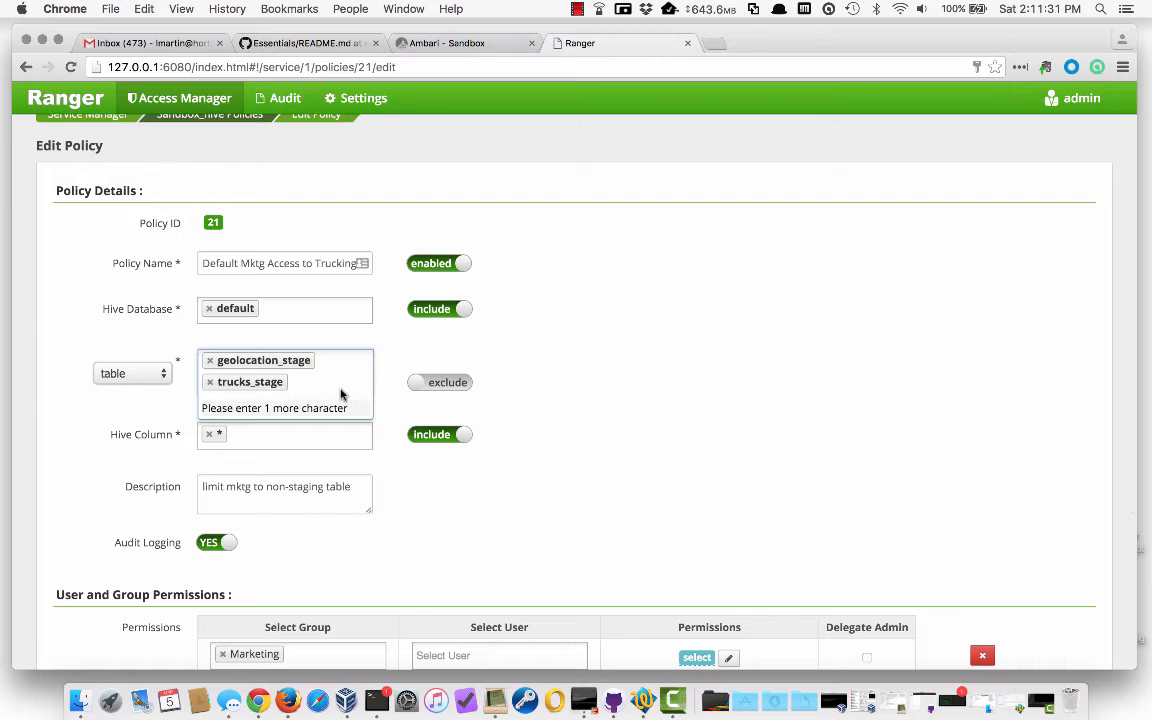
pyautogui.write('geolocatio')
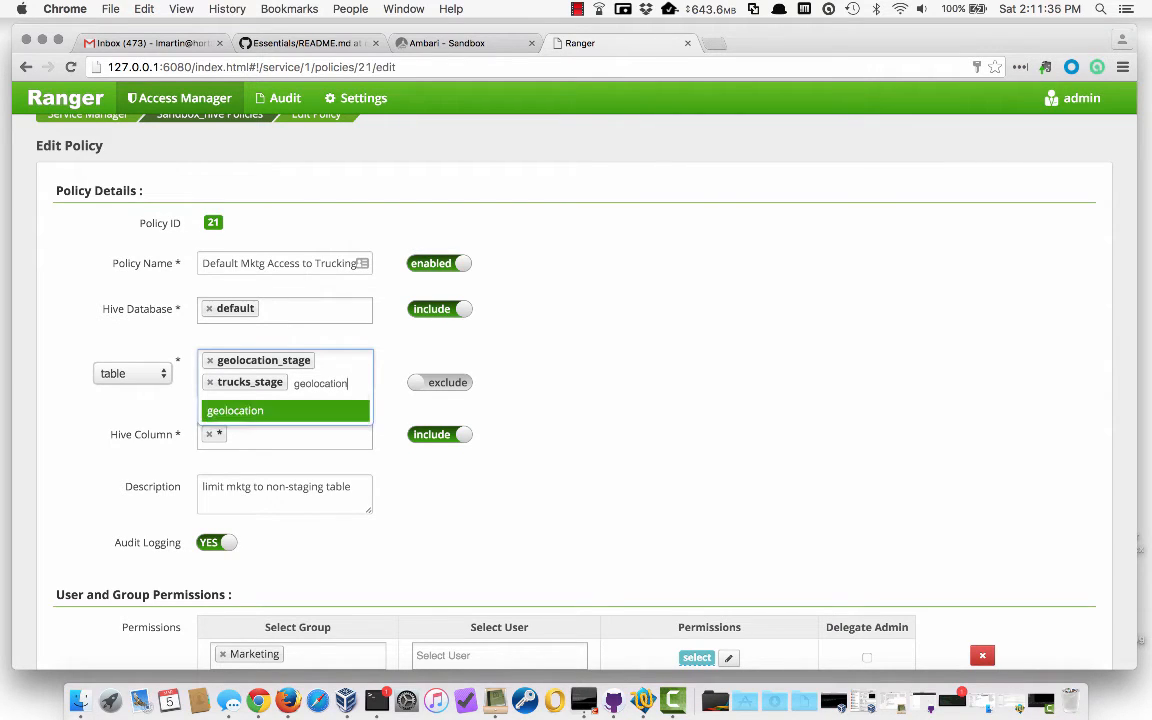
pyautogui.write('n')
pyautogui.press('Return')
pyautogui.scroll(-3, 517, 463)
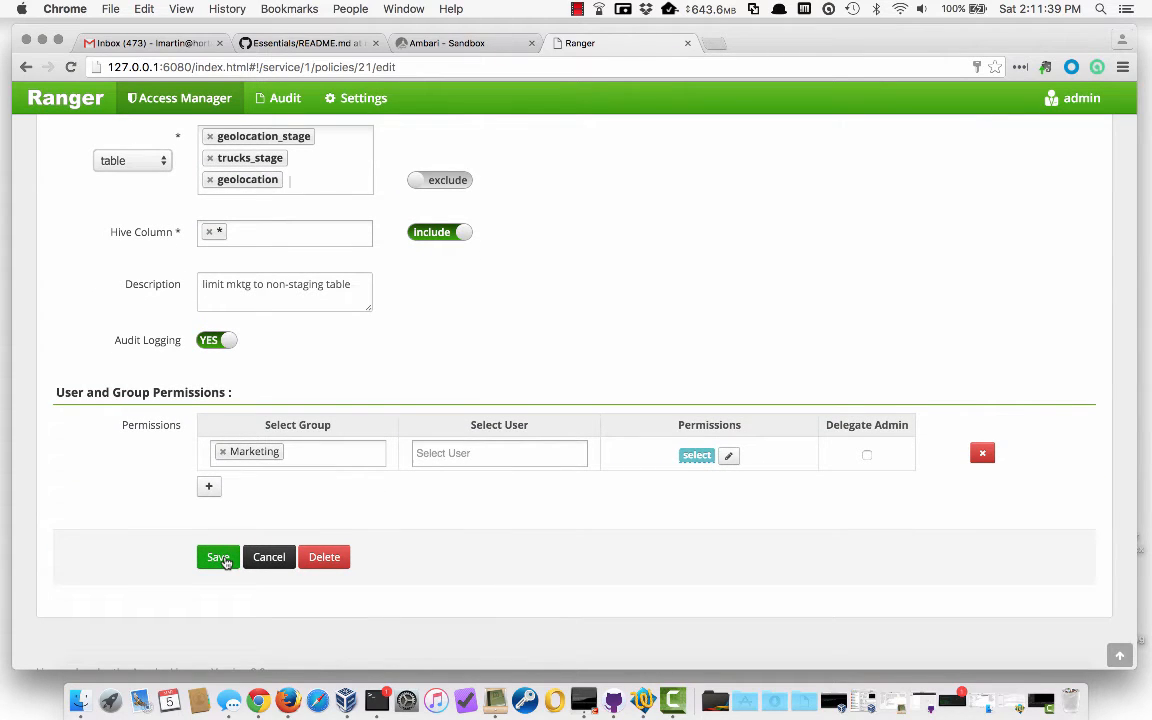
pyautogui.click(220, 558)
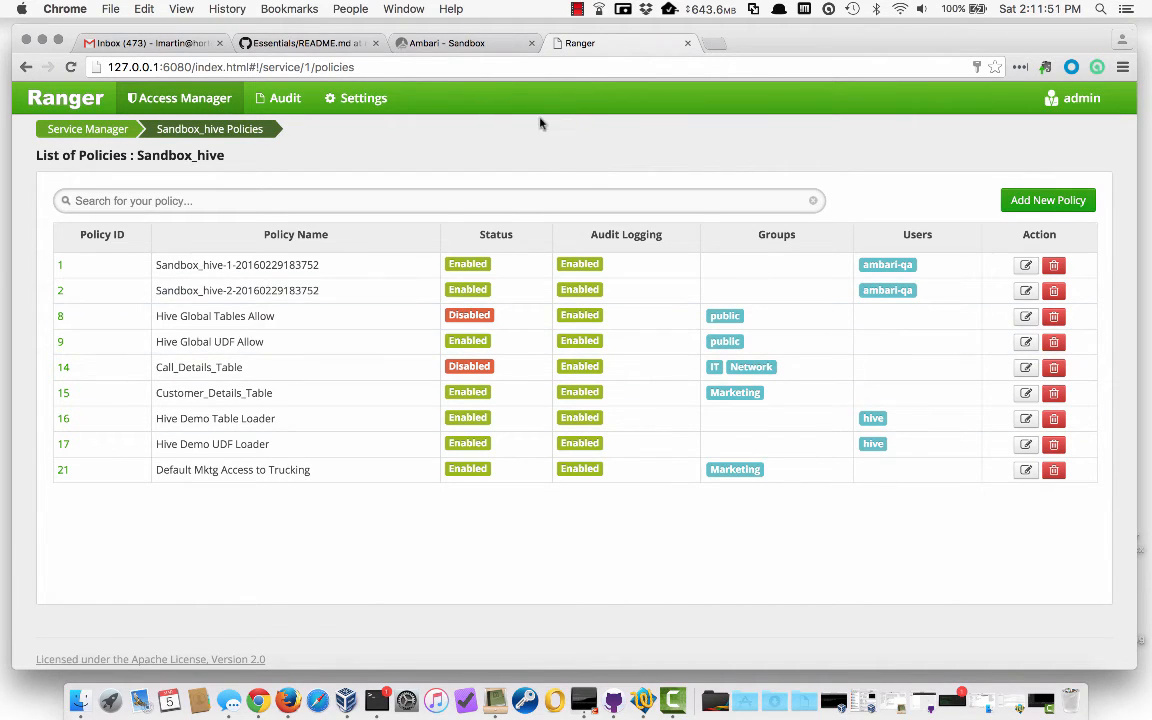
# Sign mktg1 out of Ambari and sign in as mktg2
pyautogui.click(460, 45)
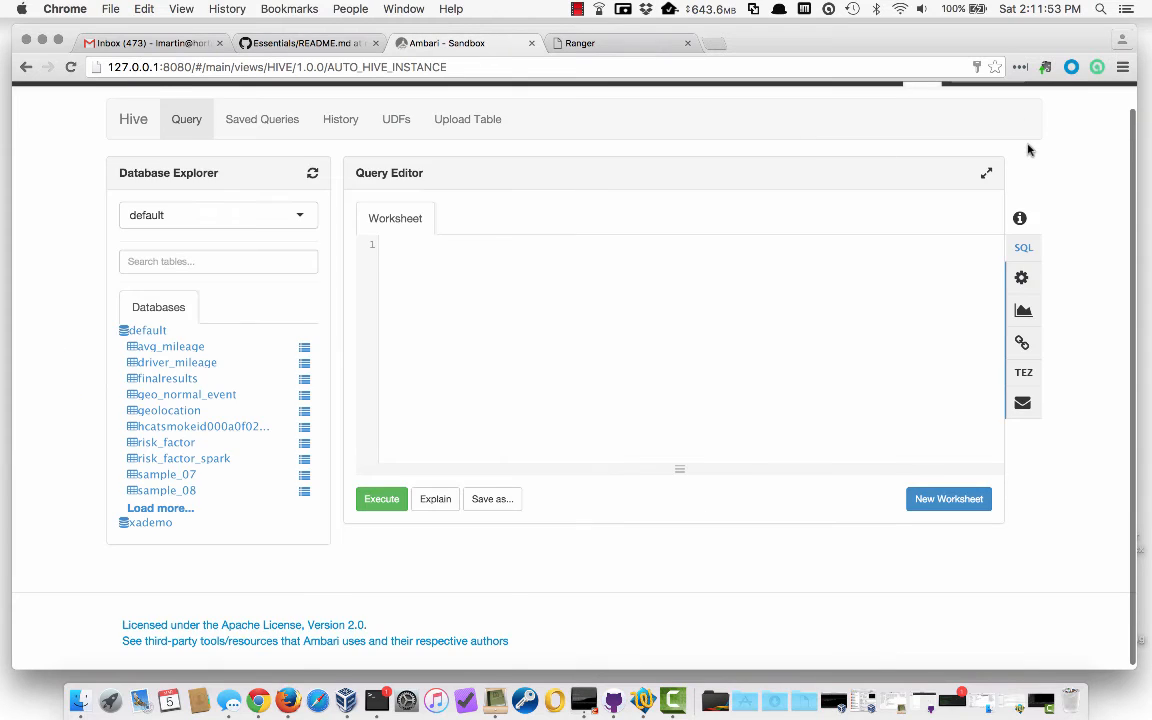
pyautogui.scroll(2, 1010, 140)
pyautogui.click(985, 97)
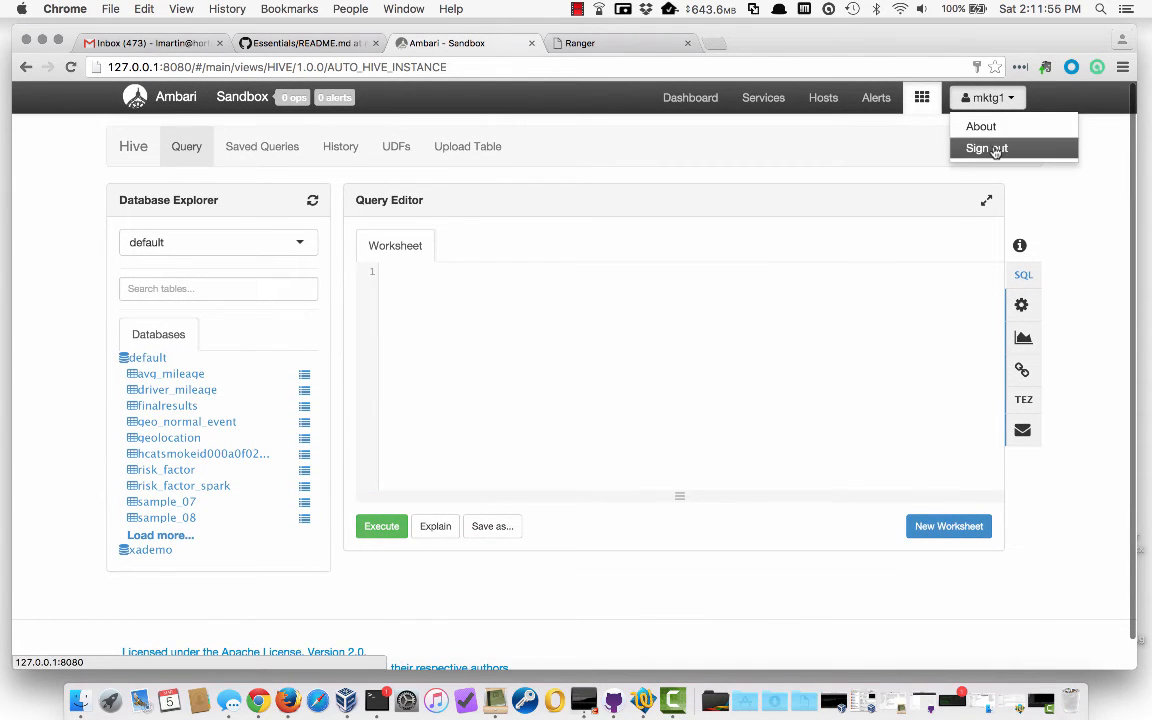
pyautogui.click(988, 148)
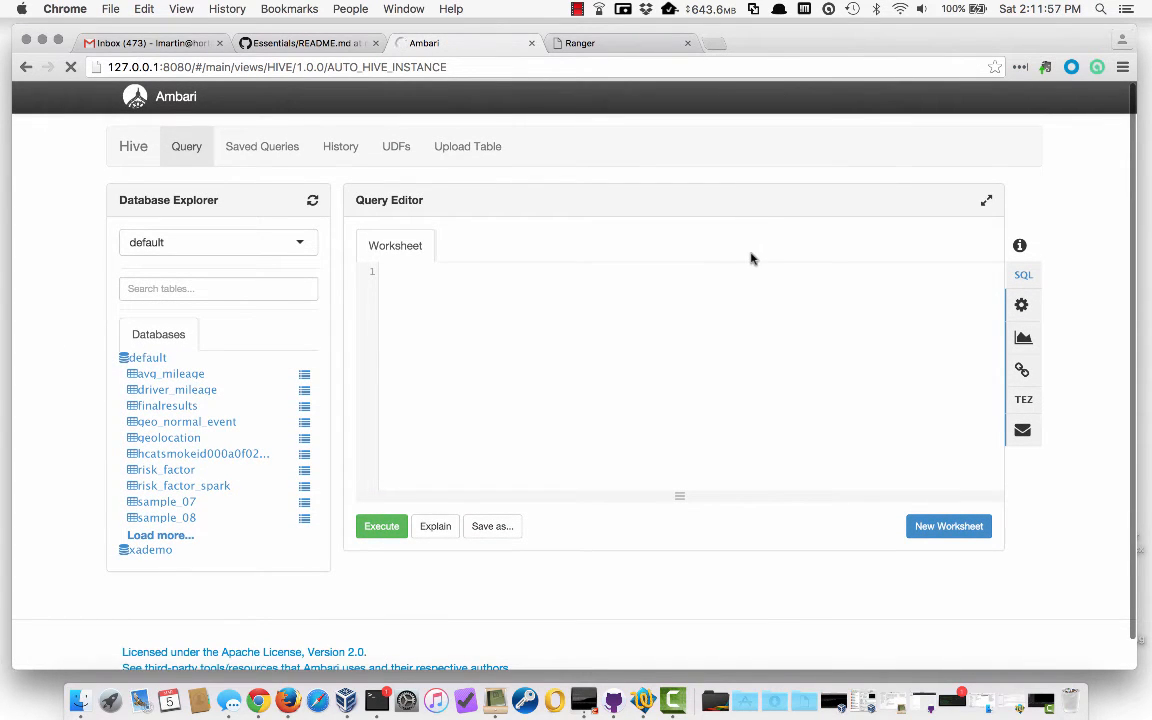
pyautogui.write('m')
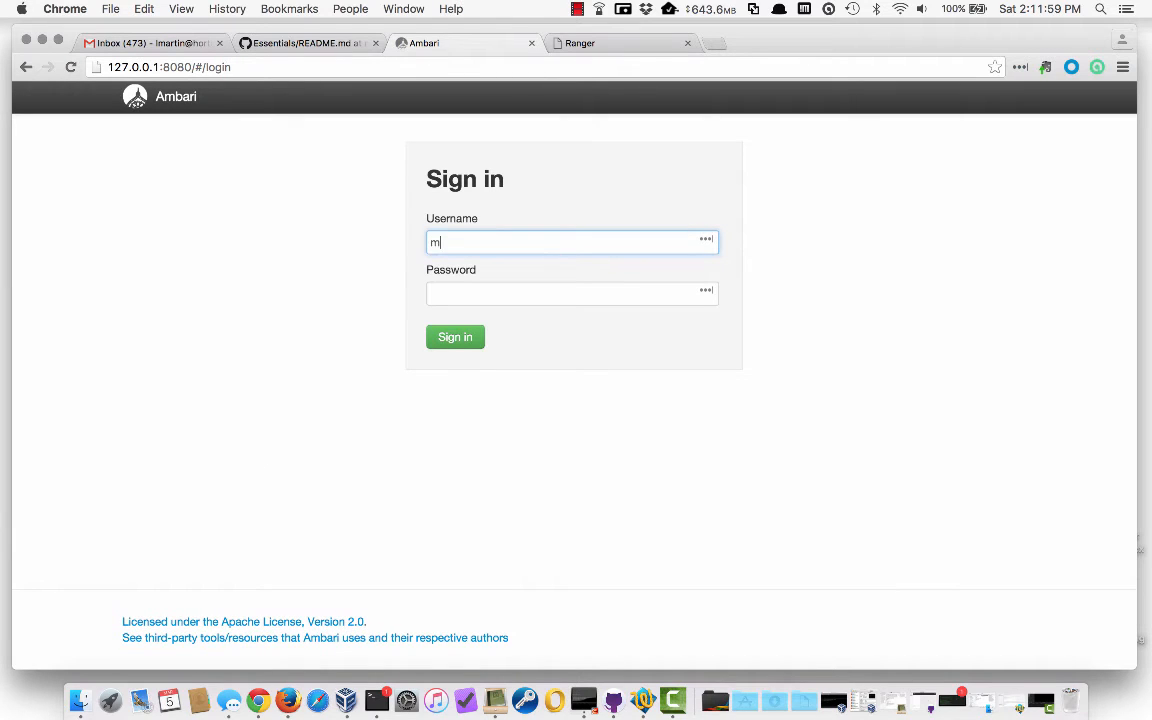
pyautogui.write('ktg2')
pyautogui.press('Tab')
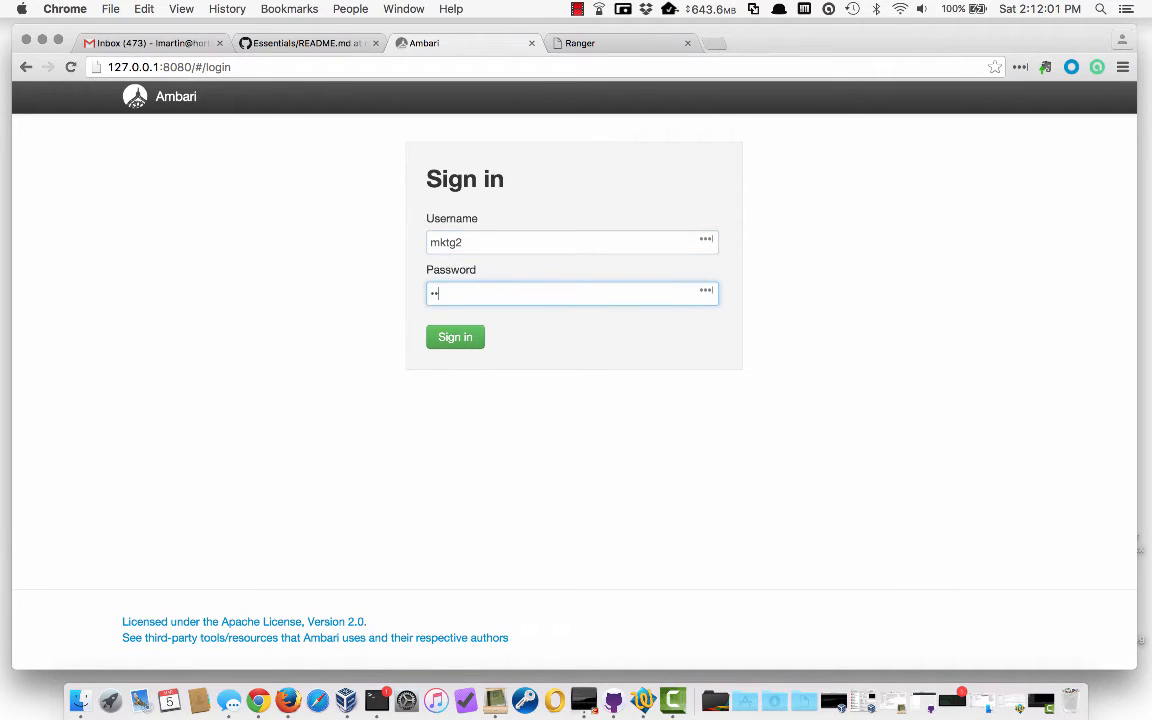
pyautogui.press('Return')
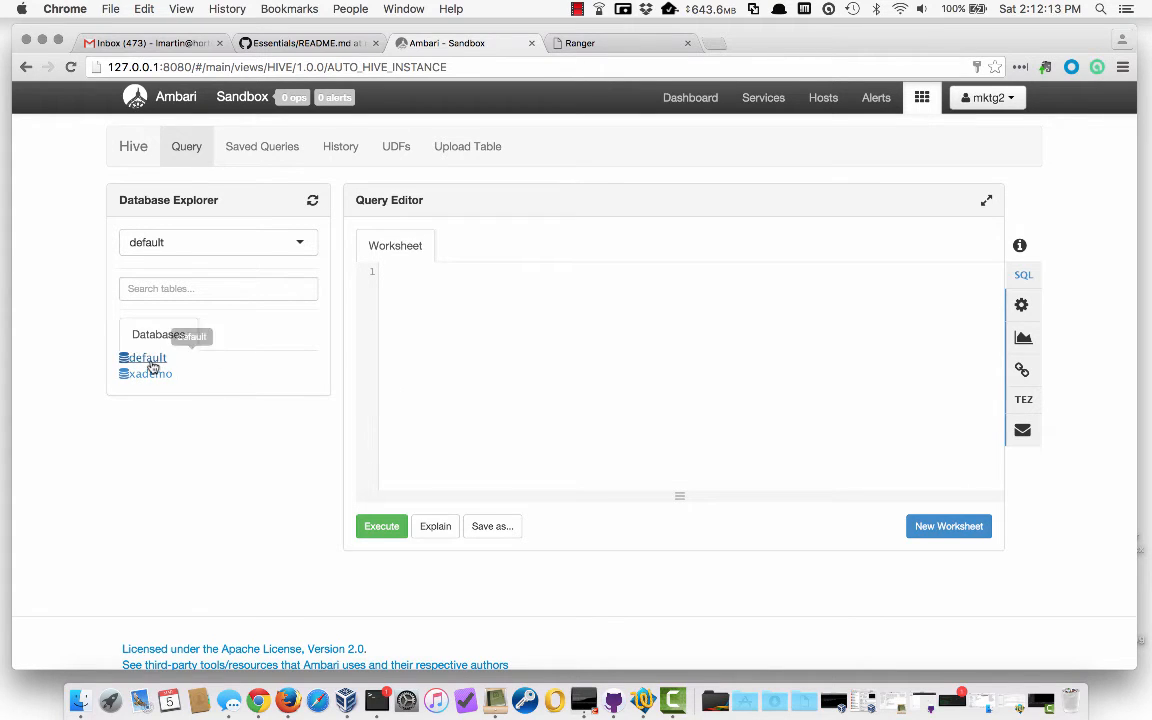
# Expand the default database and sample geo_normal_event successfully as mktg2
pyautogui.click(151, 365)
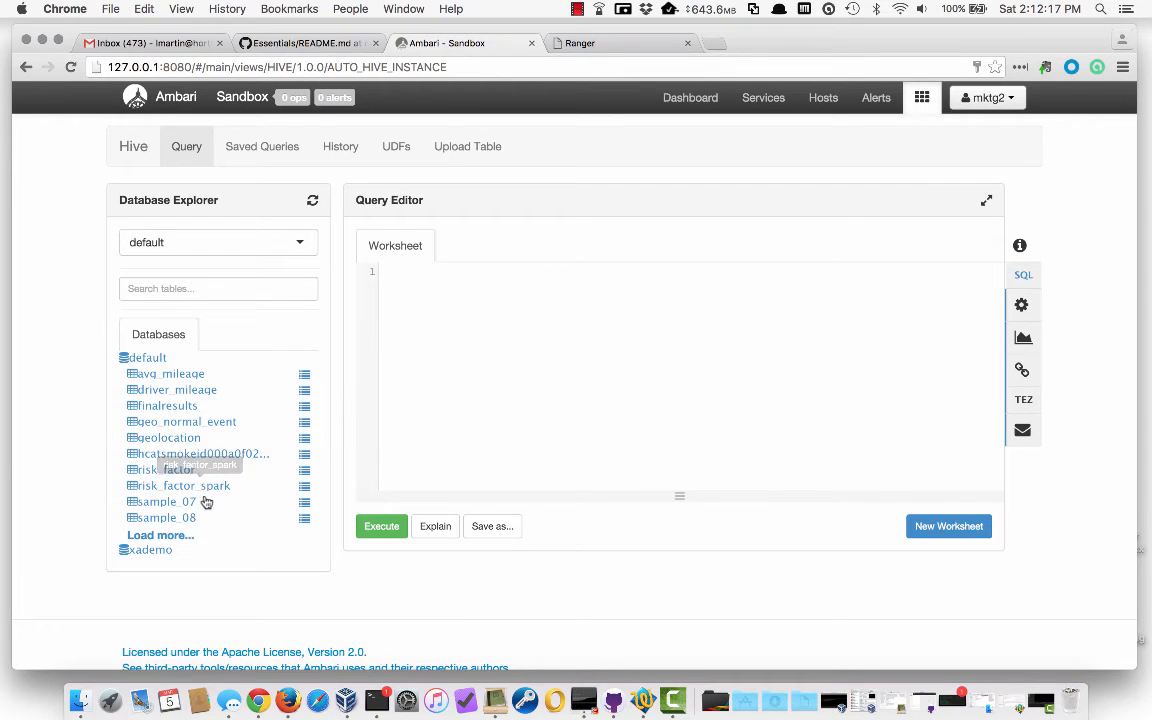
pyautogui.click(305, 426)
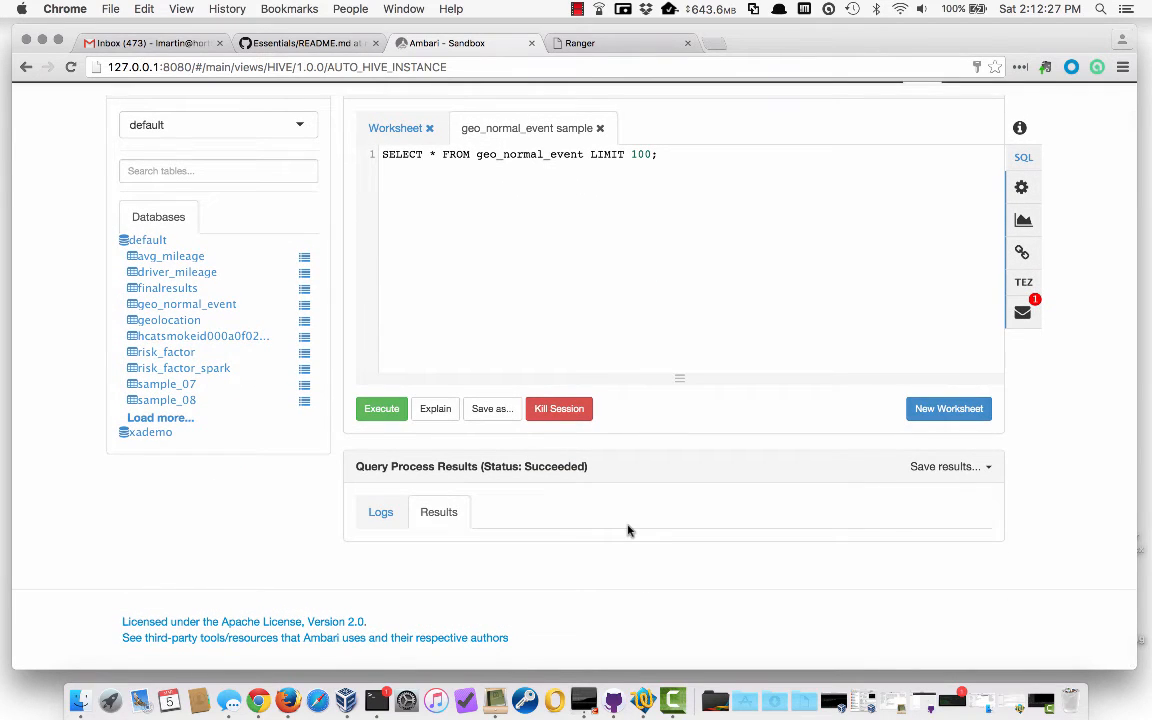
pyautogui.scroll(1, 613, 521)
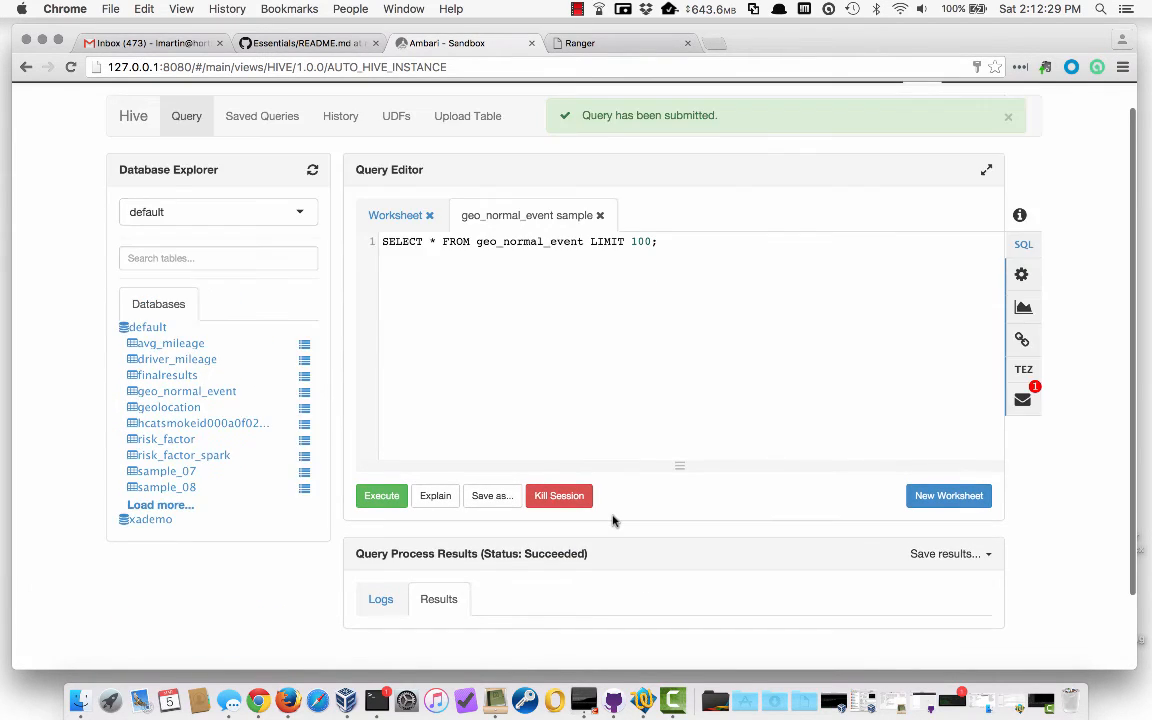
pyautogui.scroll(-3, 613, 521)
pyautogui.scroll(-1, 613, 521)
pyautogui.scroll(5, 613, 521)
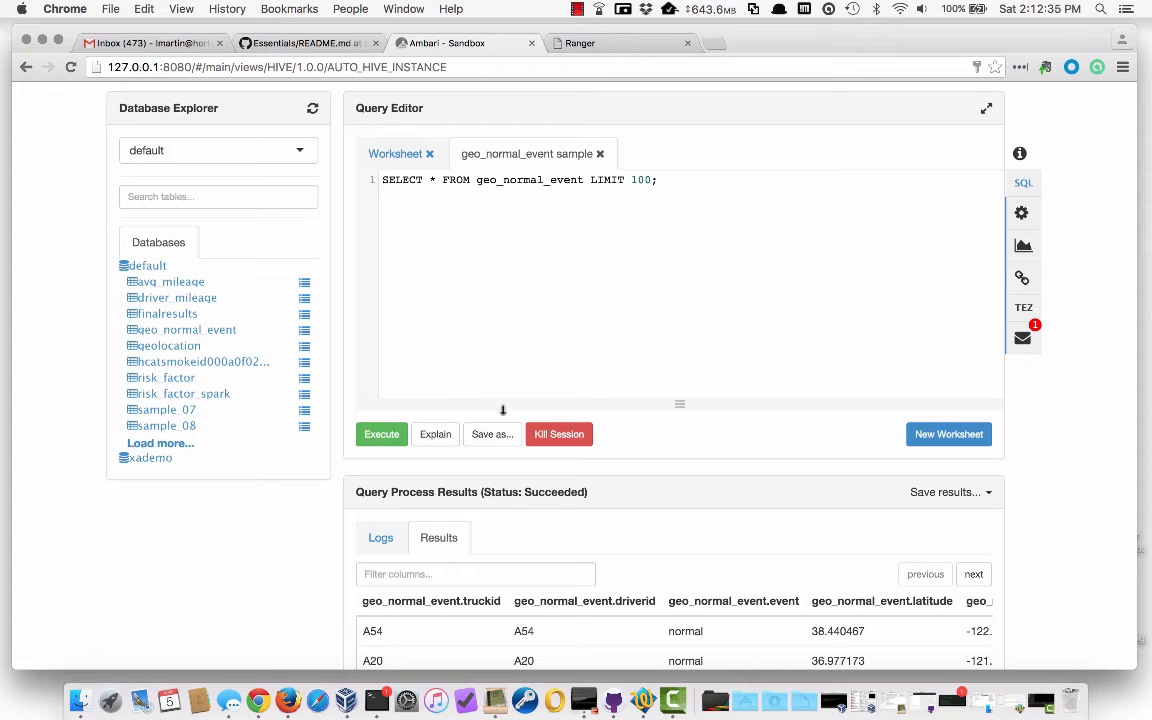
# Sample geolocation, read the SELECT-denied error in Messages, and sign mktg2 out
pyautogui.click(305, 347)
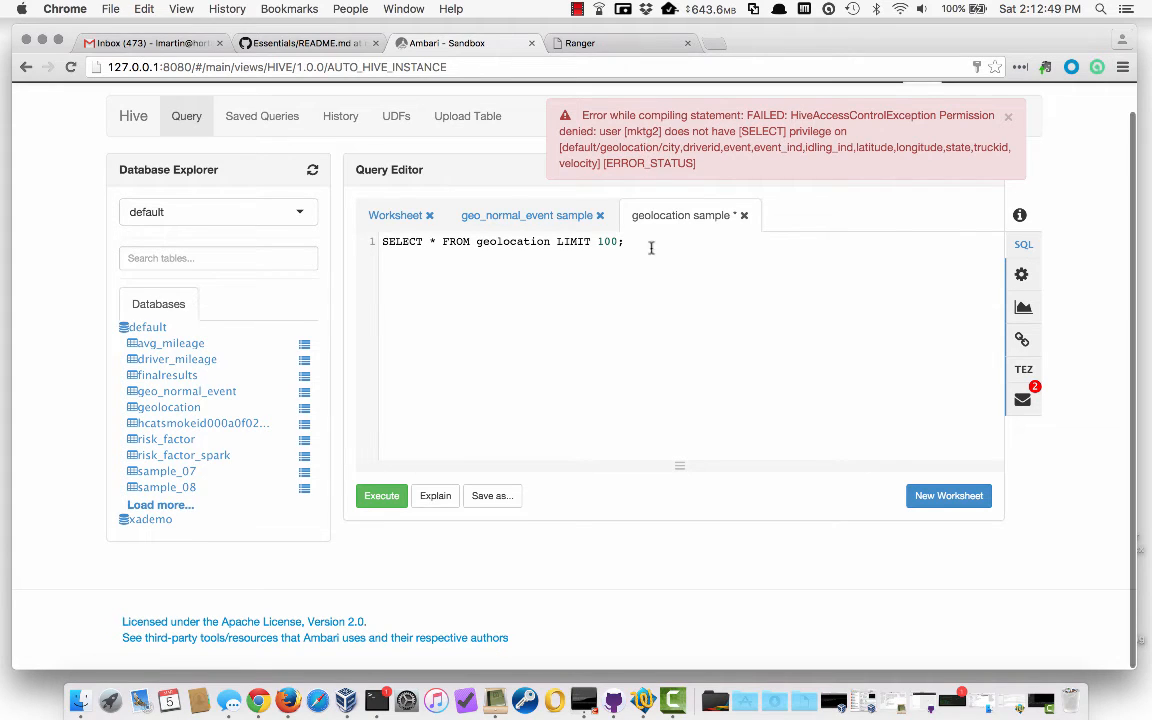
pyautogui.scroll(2, 665, 348)
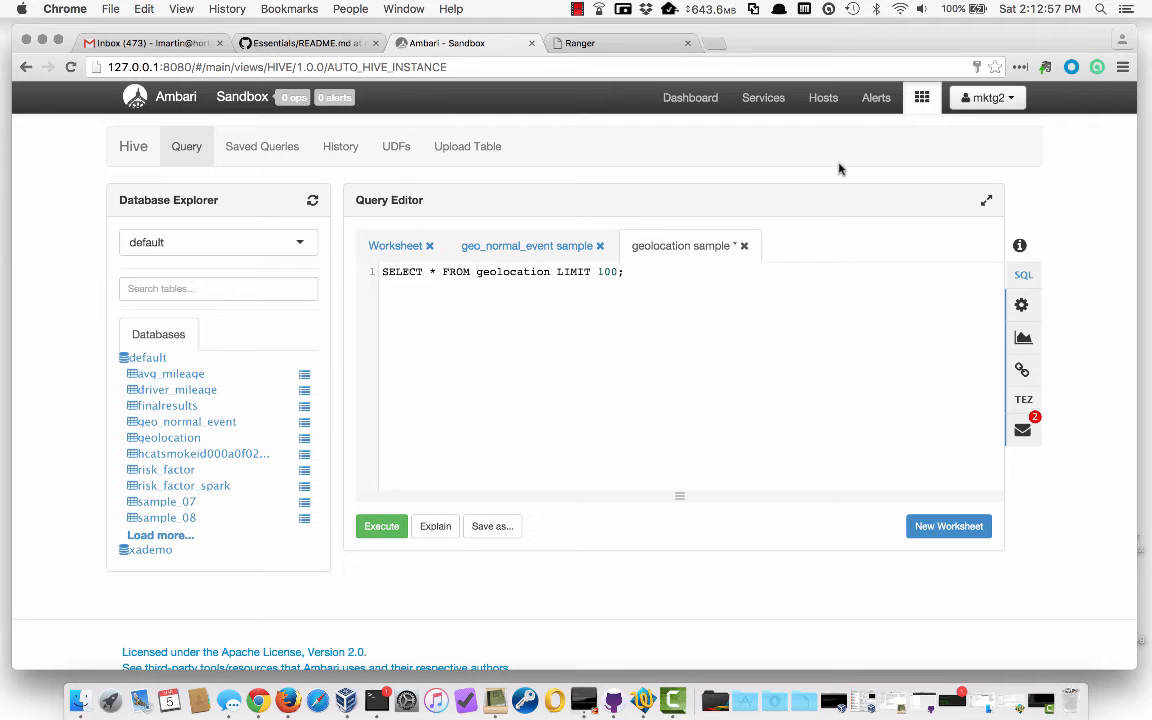
pyautogui.click(1022, 431)
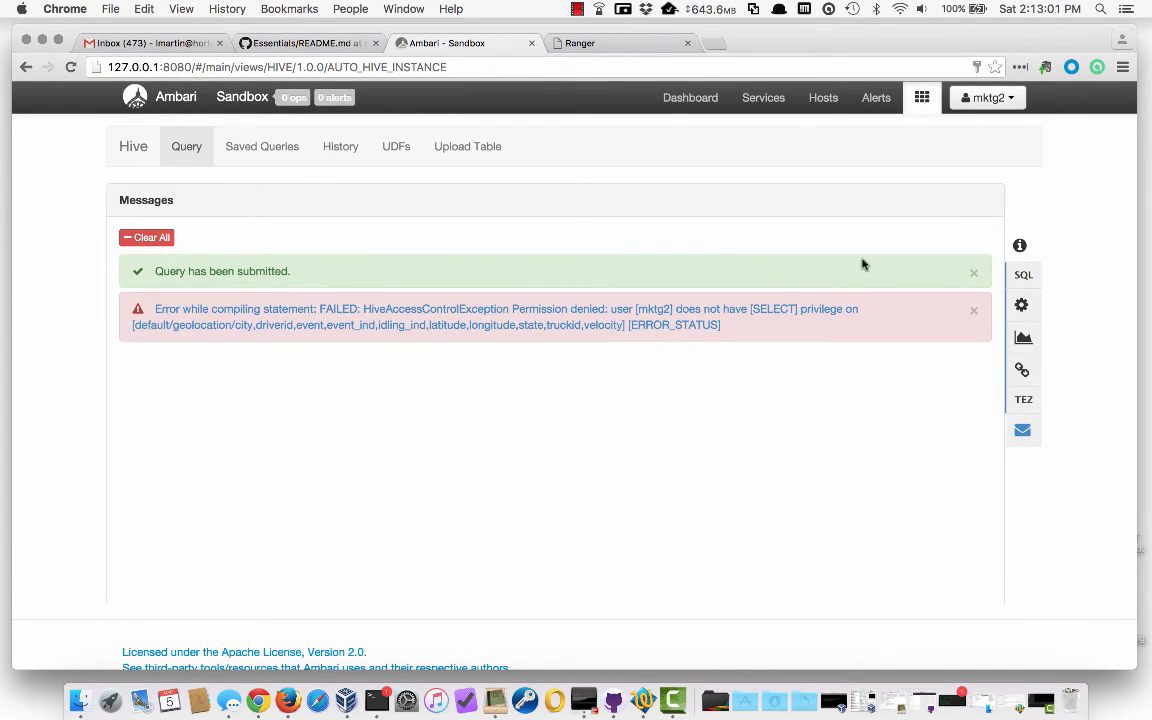
pyautogui.click(988, 99)
pyautogui.click(987, 148)
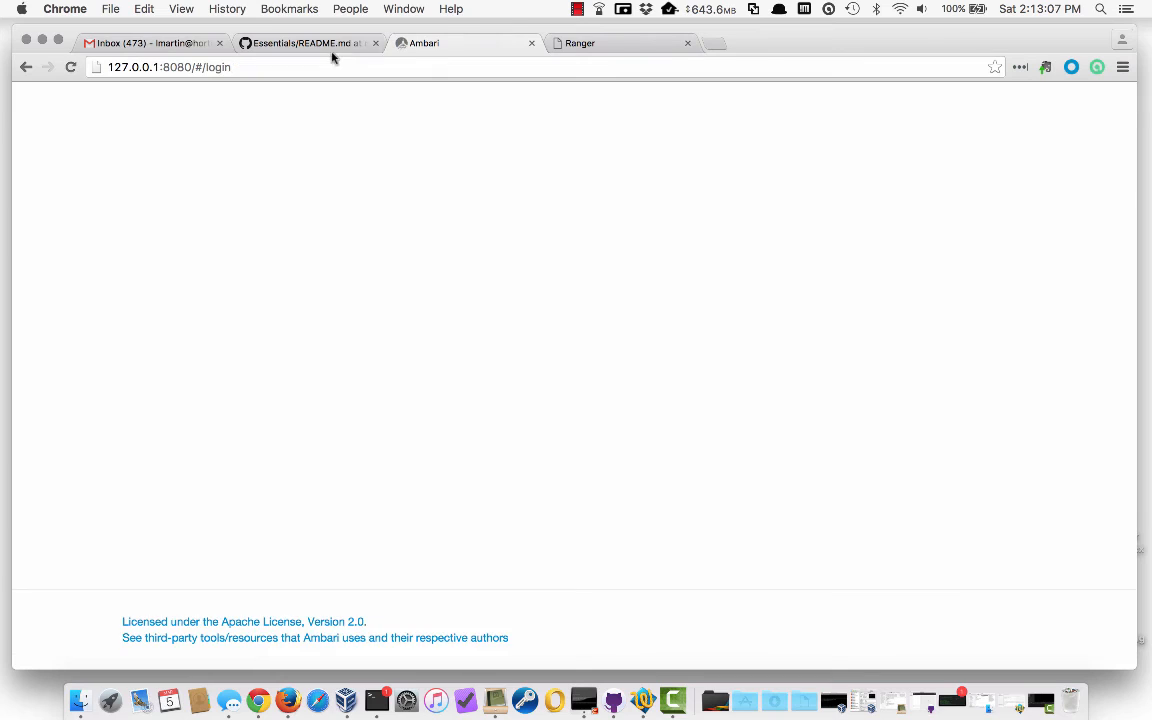
# Scroll the Essentials README to Column-Level Restriction, blocking risk_factor's events and totmiles columns
pyautogui.click(327, 45)
pyautogui.scroll(-10, 367, 253)
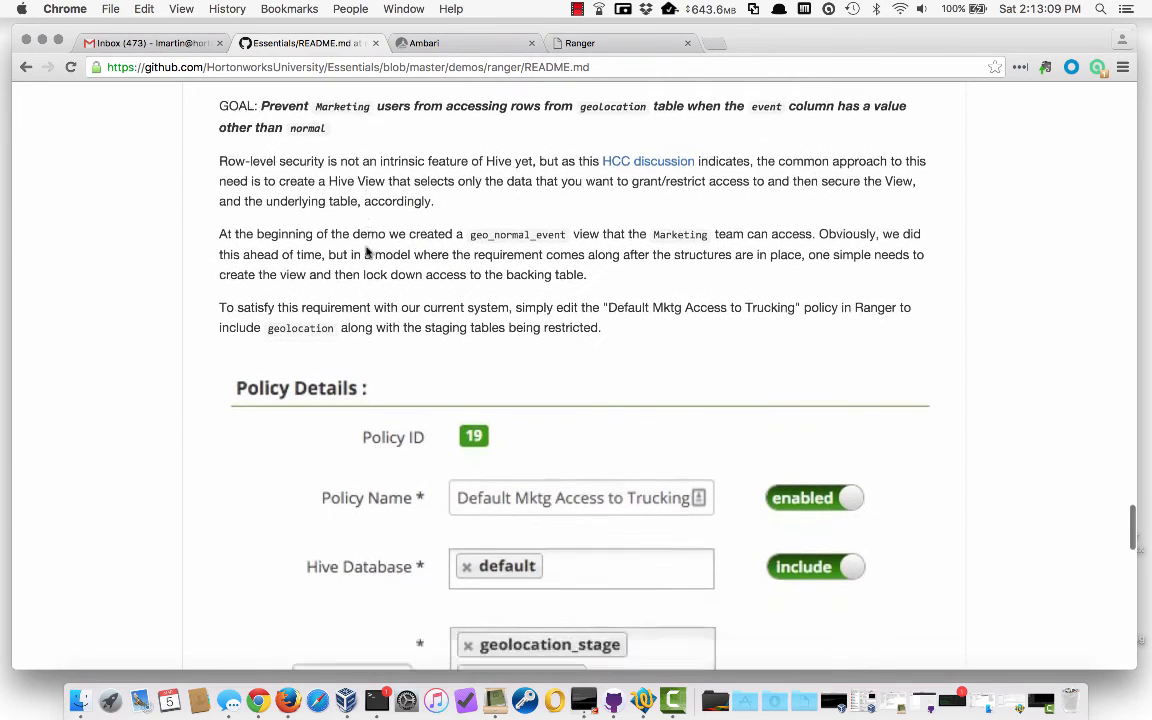
pyautogui.scroll(-5, 367, 253)
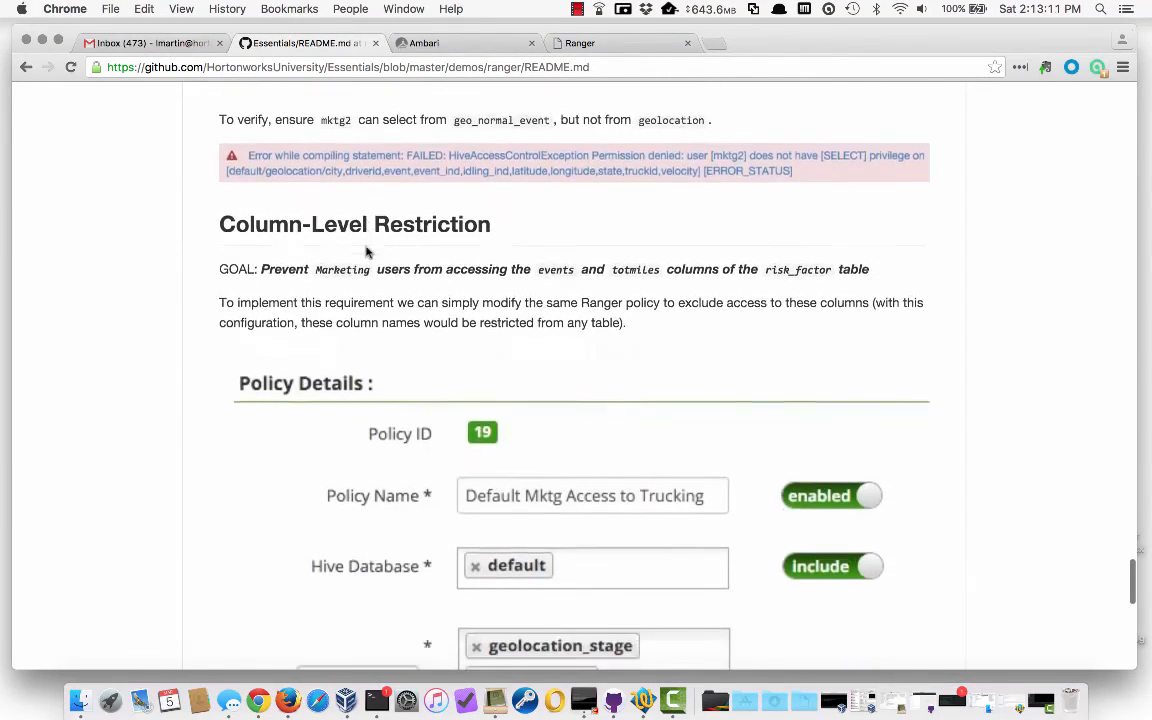
pyautogui.scroll(-2, 367, 253)
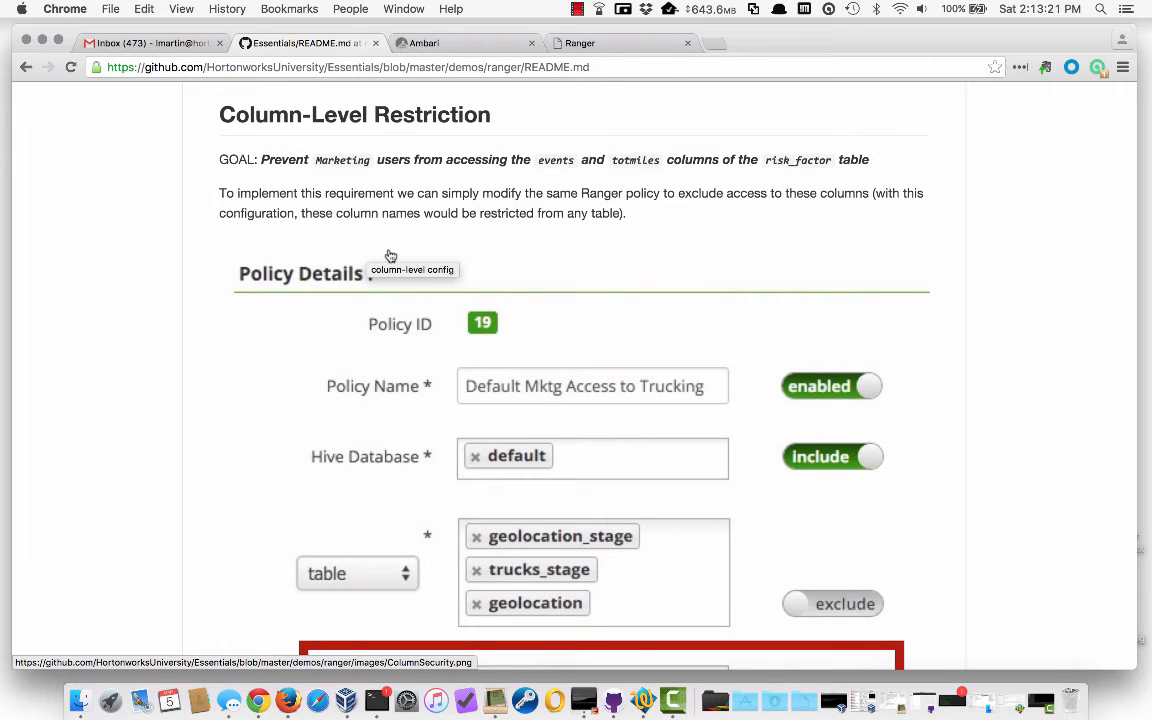
pyautogui.scroll(-1, 380, 253)
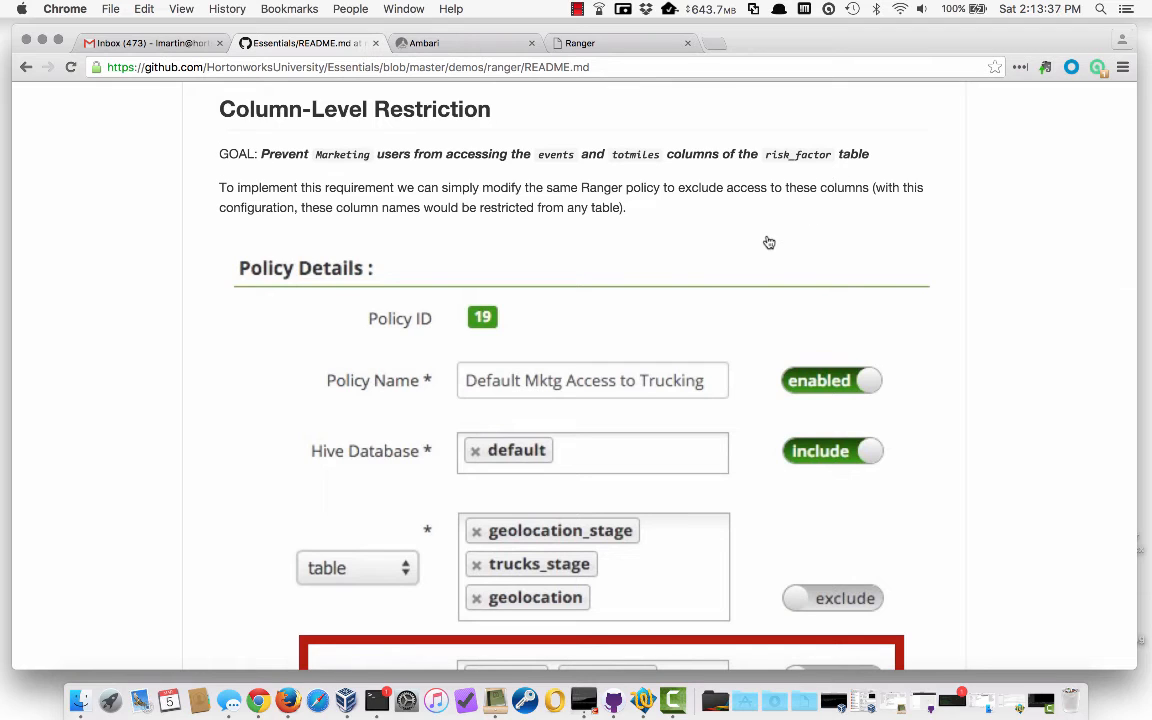
pyautogui.scroll(-1, 777, 235)
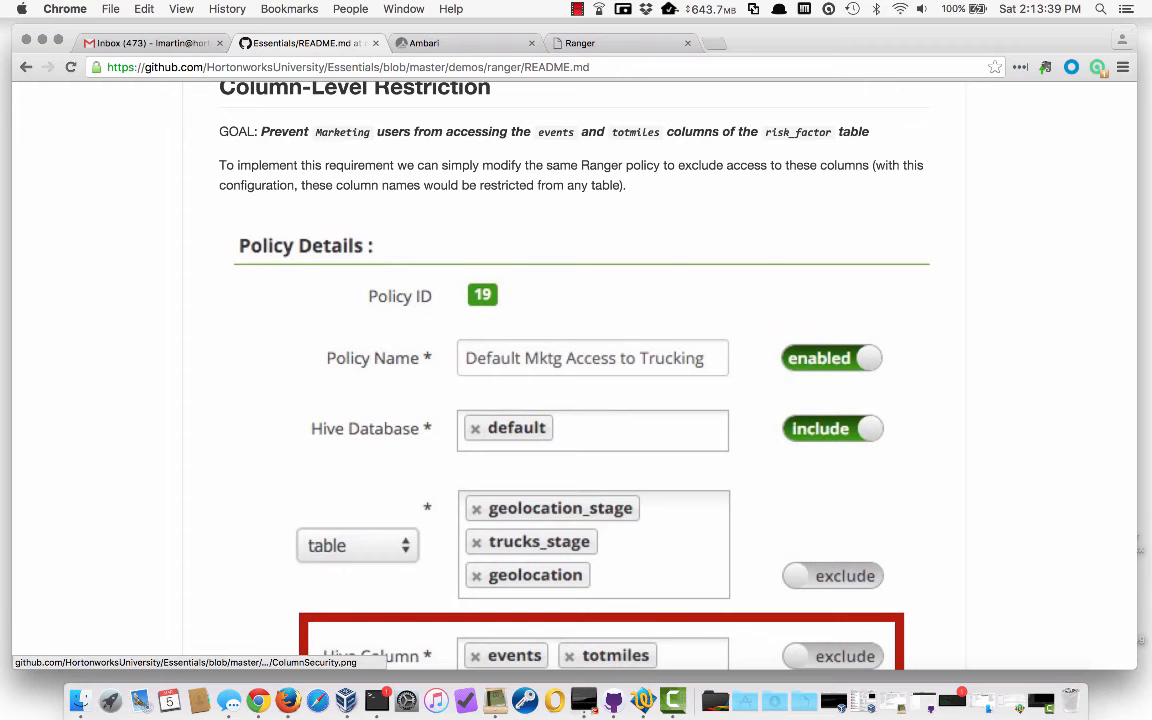
# In policy 21, replace the * column wildcard with excluded columns events and totmiles, and save
pyautogui.click(600, 43)
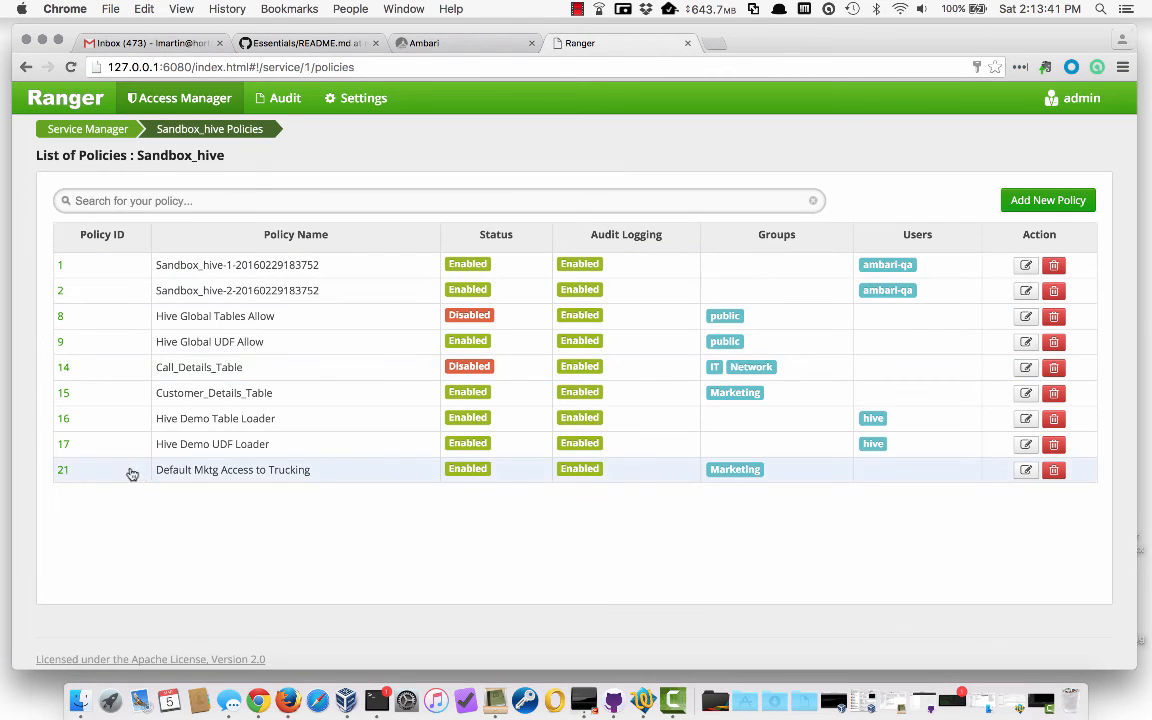
pyautogui.click(63, 474)
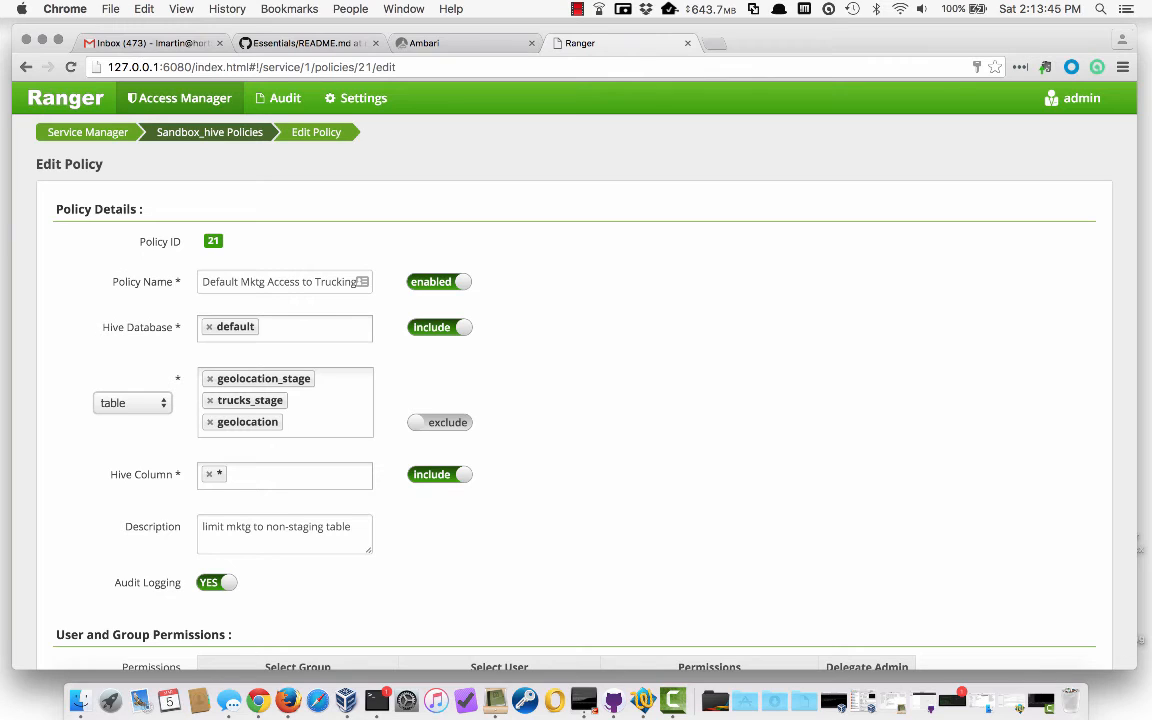
pyautogui.click(245, 473)
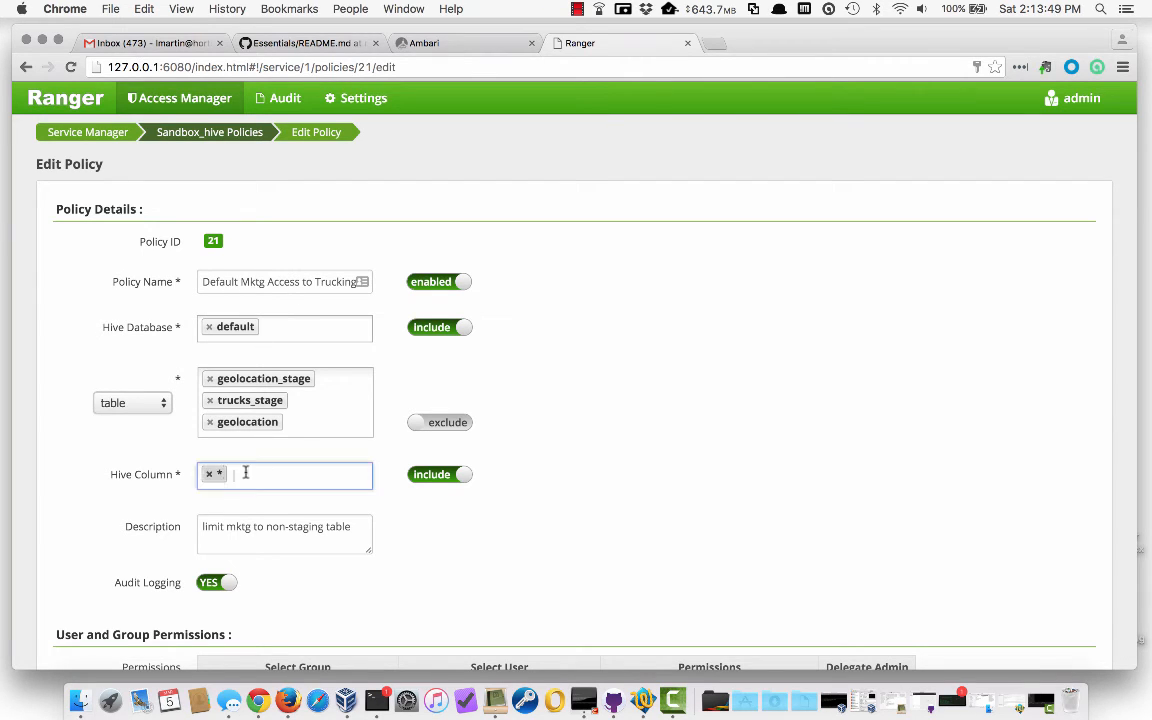
pyautogui.press('BackSpace')
pyautogui.press('BackSpace')
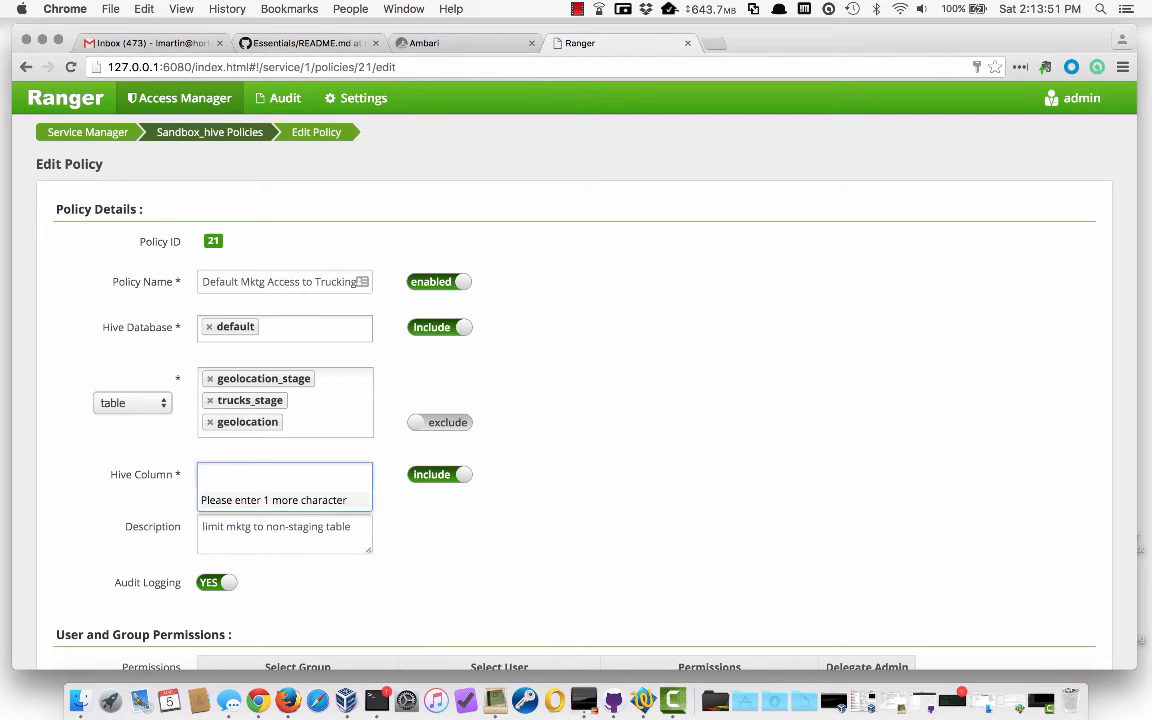
pyautogui.write('events')
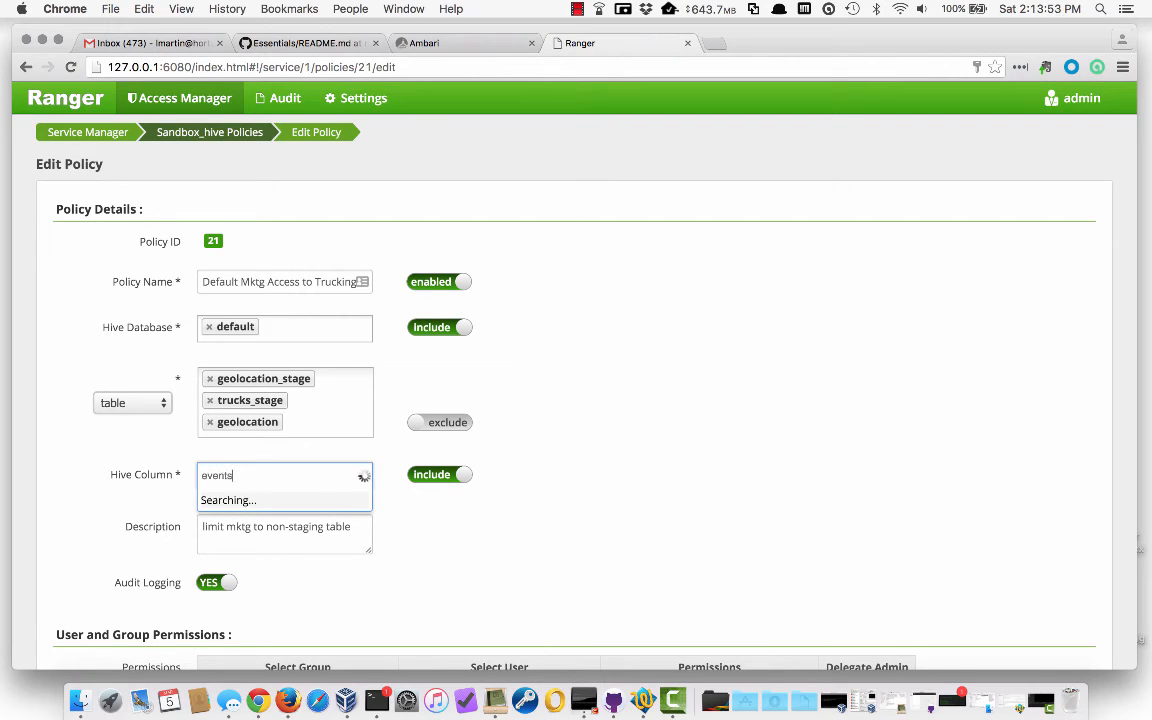
pyautogui.press('Return')
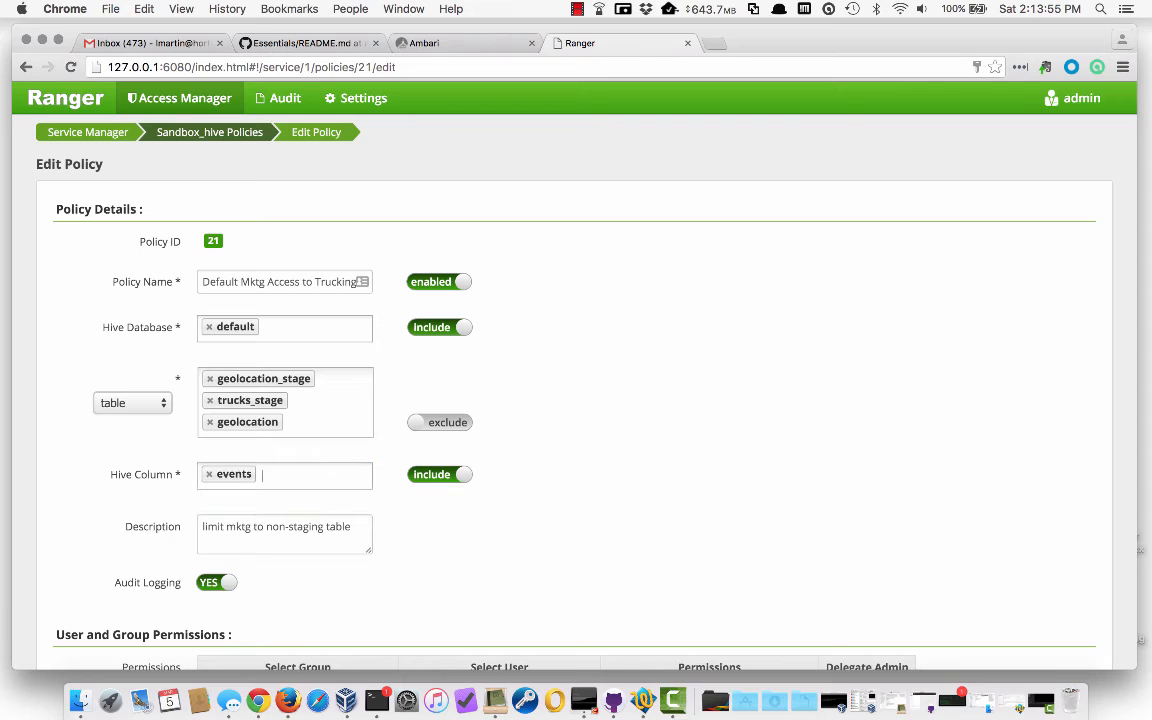
pyautogui.write('totmiles')
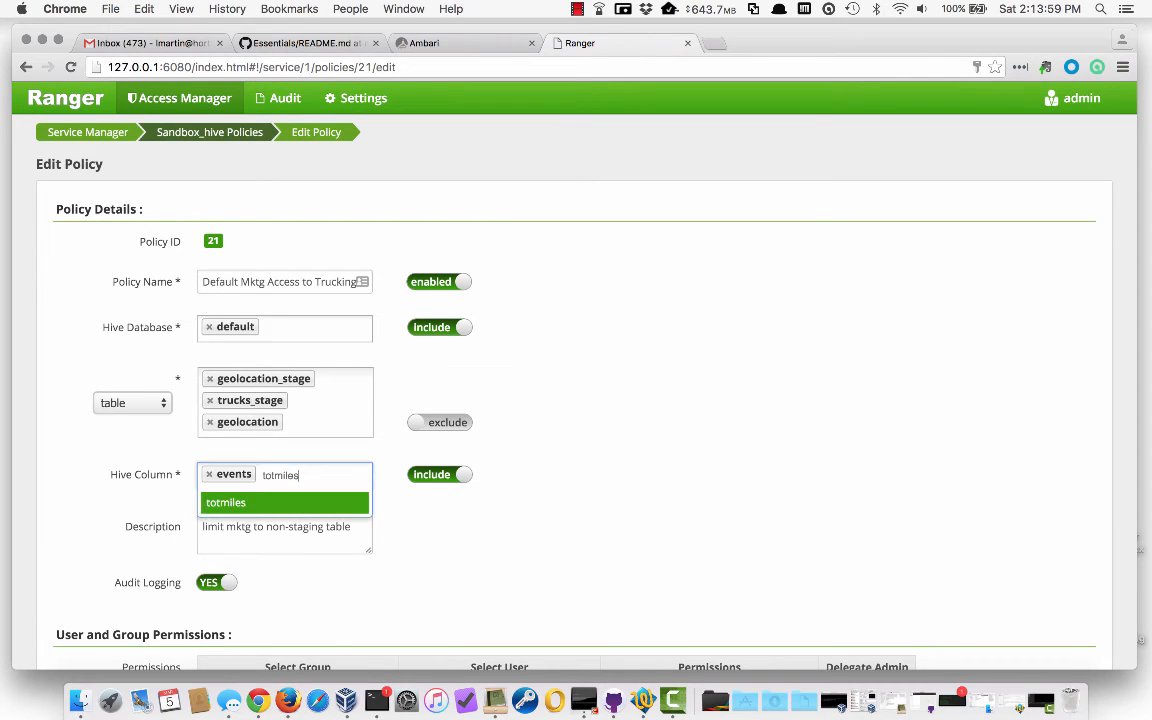
pyautogui.press('Return')
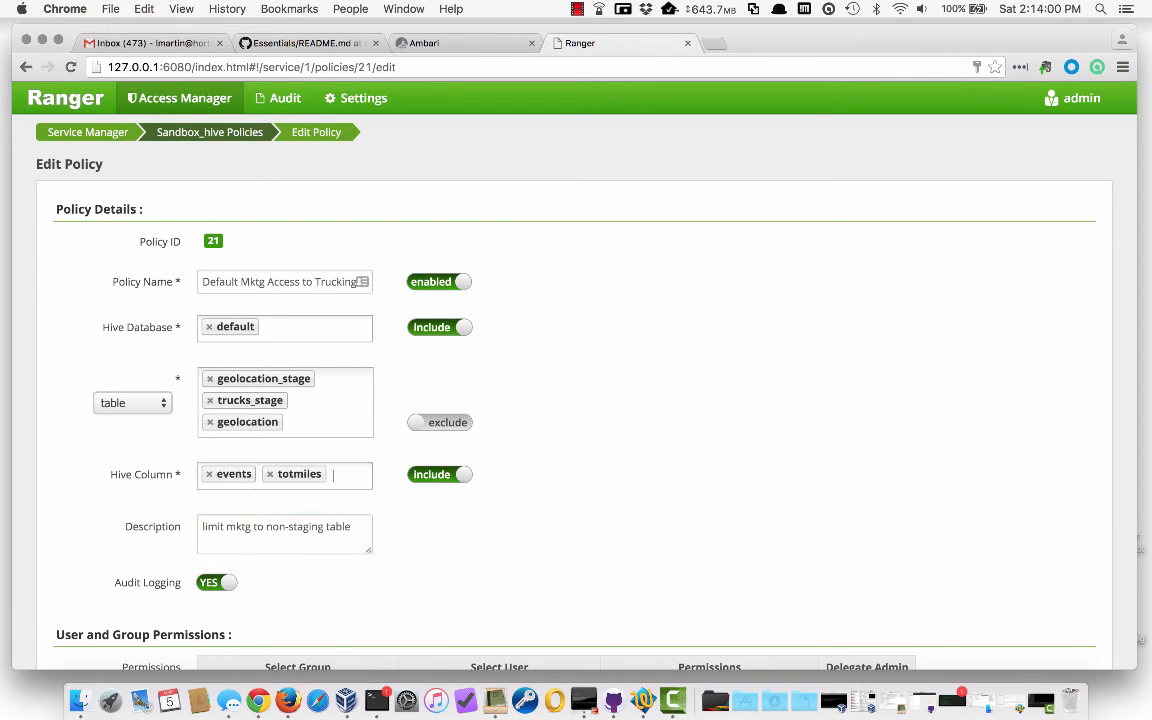
pyautogui.click(437, 476)
pyautogui.scroll(-1, 568, 501)
pyautogui.scroll(-4, 568, 501)
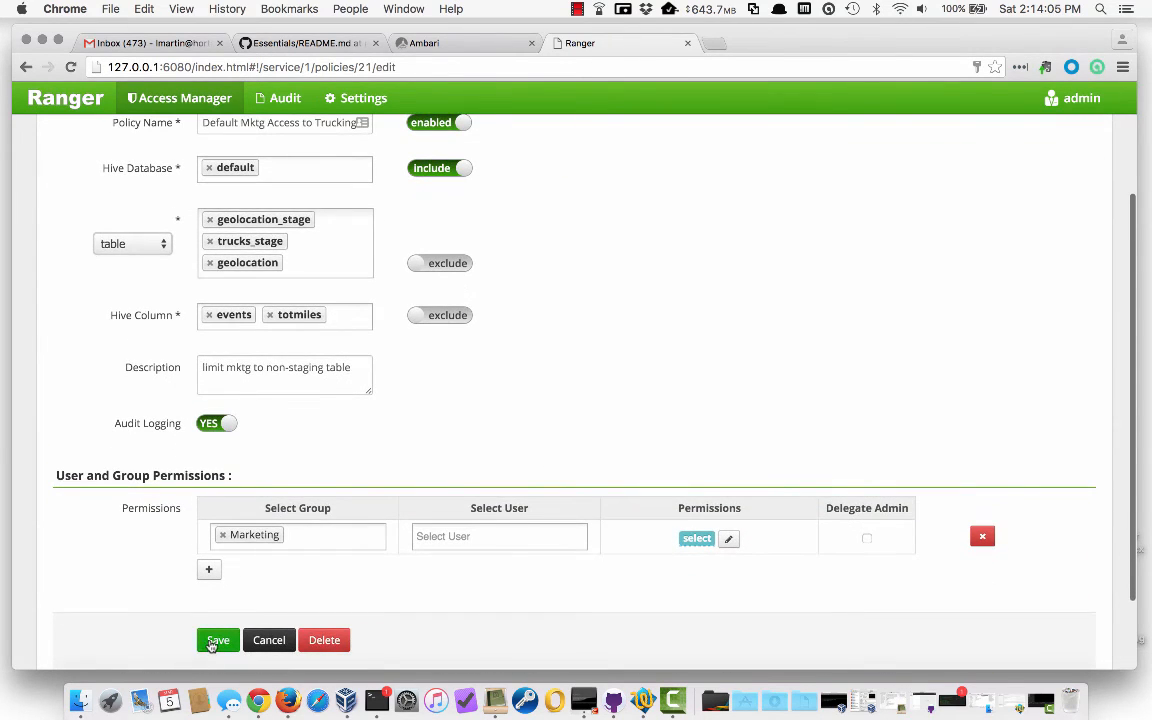
pyautogui.click(216, 640)
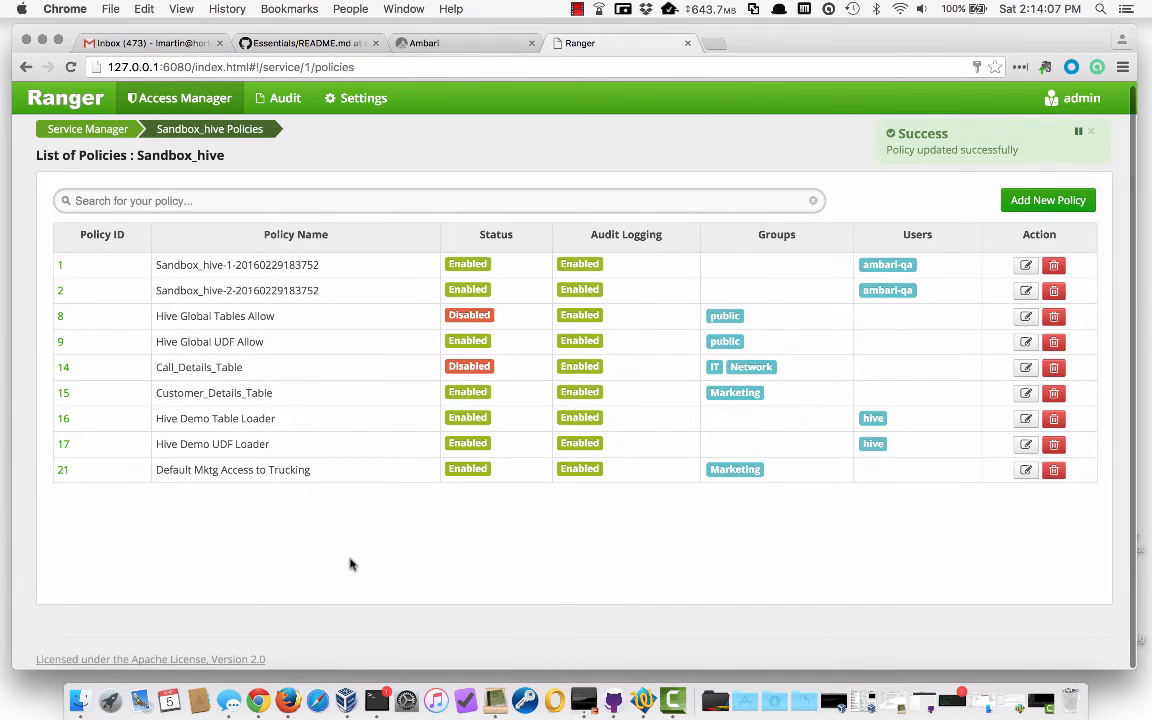
# Open Ranger policy 21 to review its excluded events and totmiles columns
pyautogui.click(61, 470)
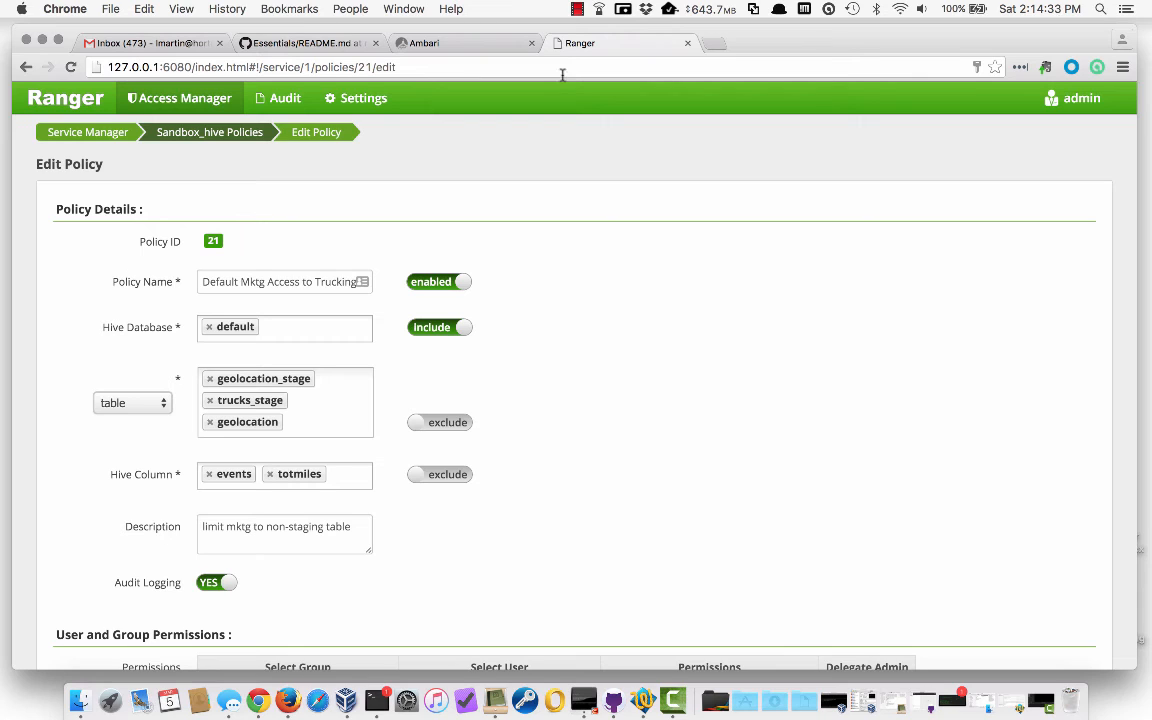
# Sign in to Ambari as the marketing user mktg3
pyautogui.click(421, 45)
pyautogui.write('mktg3')
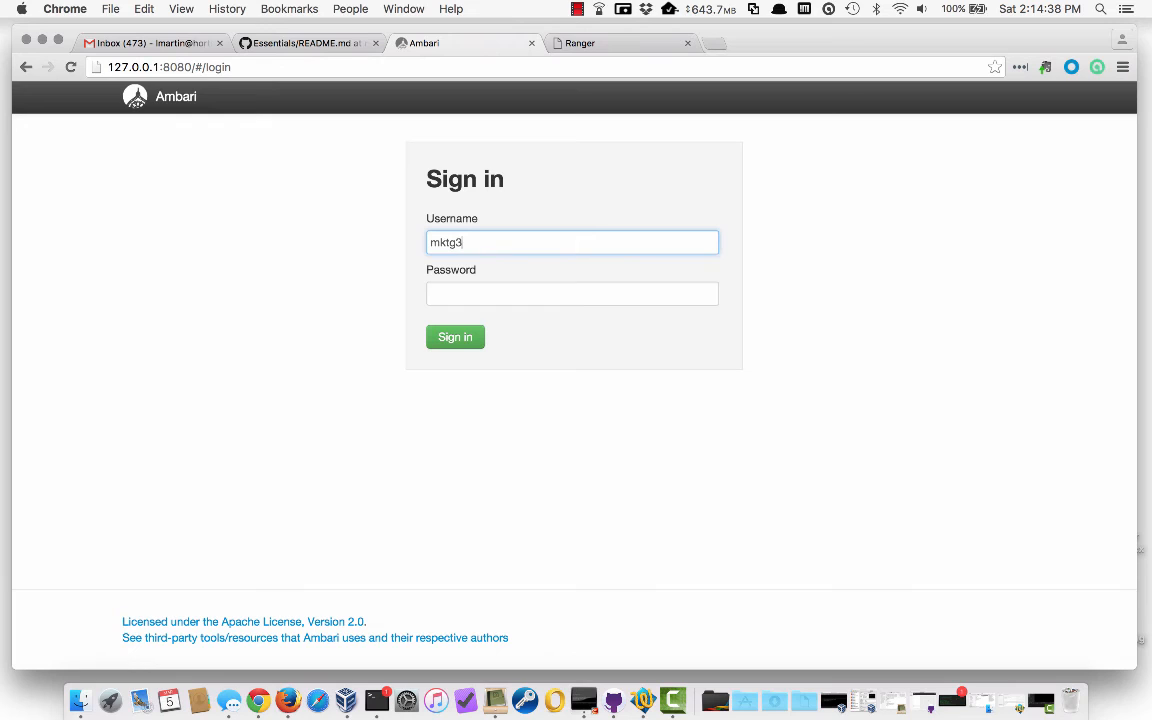
pyautogui.press('Tab')
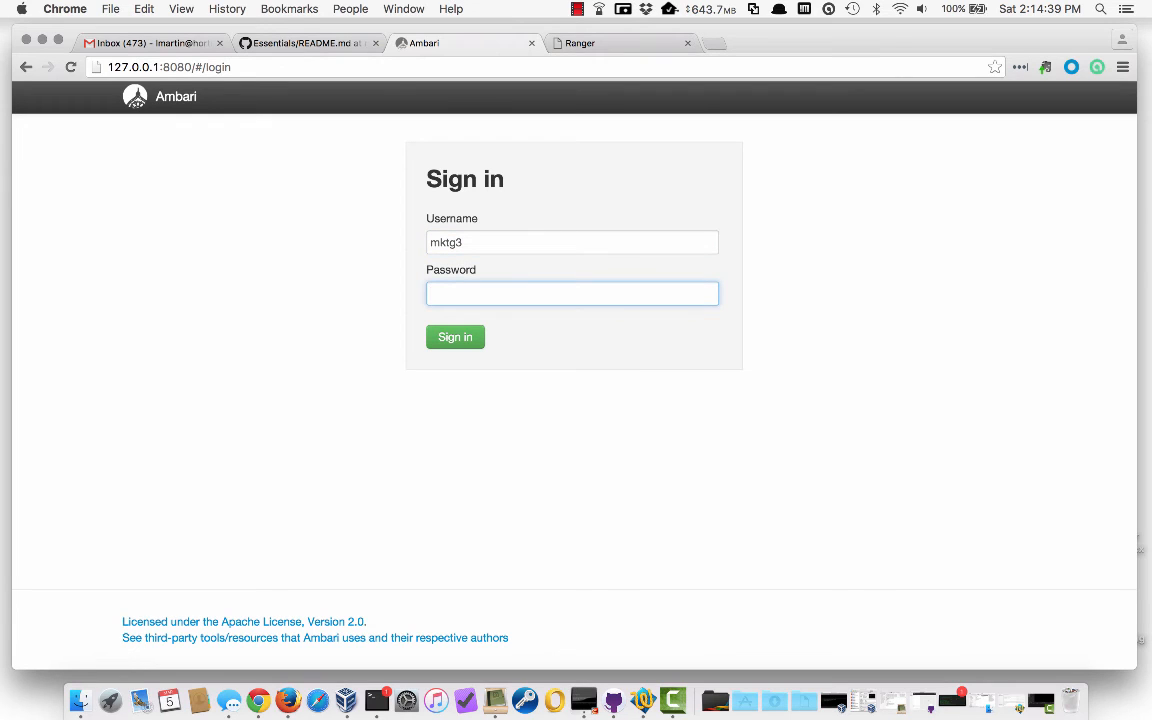
pyautogui.press('Return')
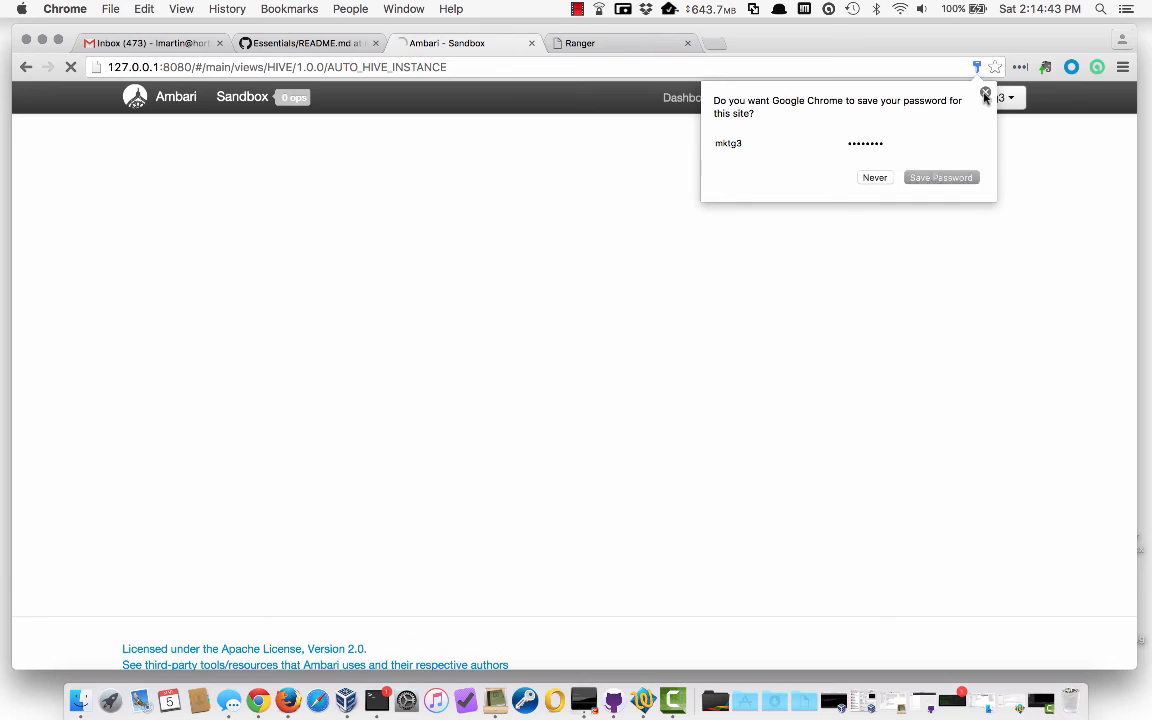
pyautogui.click(985, 94)
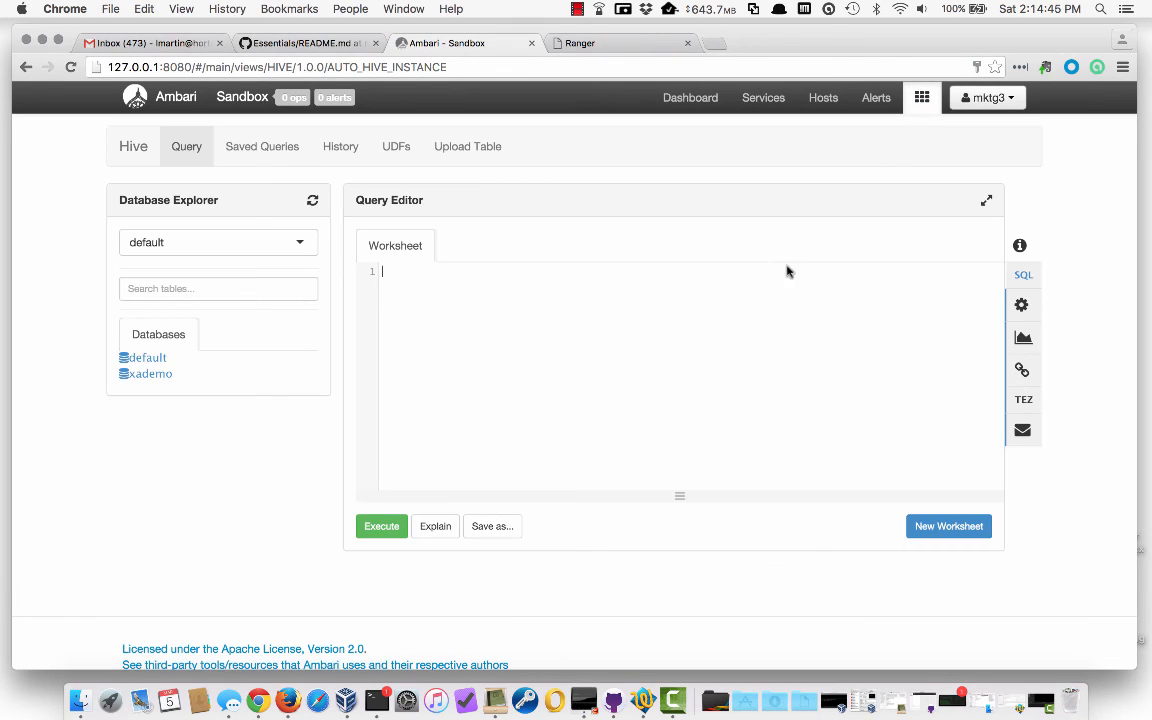
# In the Hive view, expand the default database, load more tables, and run risk_factor's sample query
pyautogui.click(604, 270)
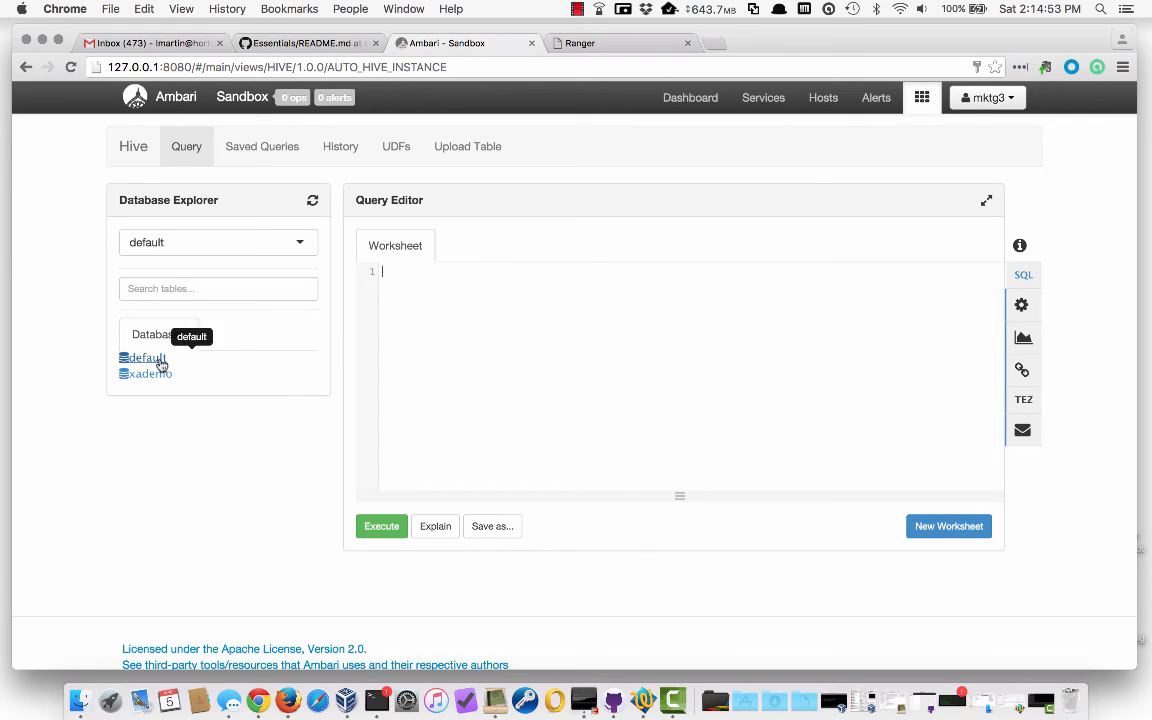
pyautogui.click(152, 359)
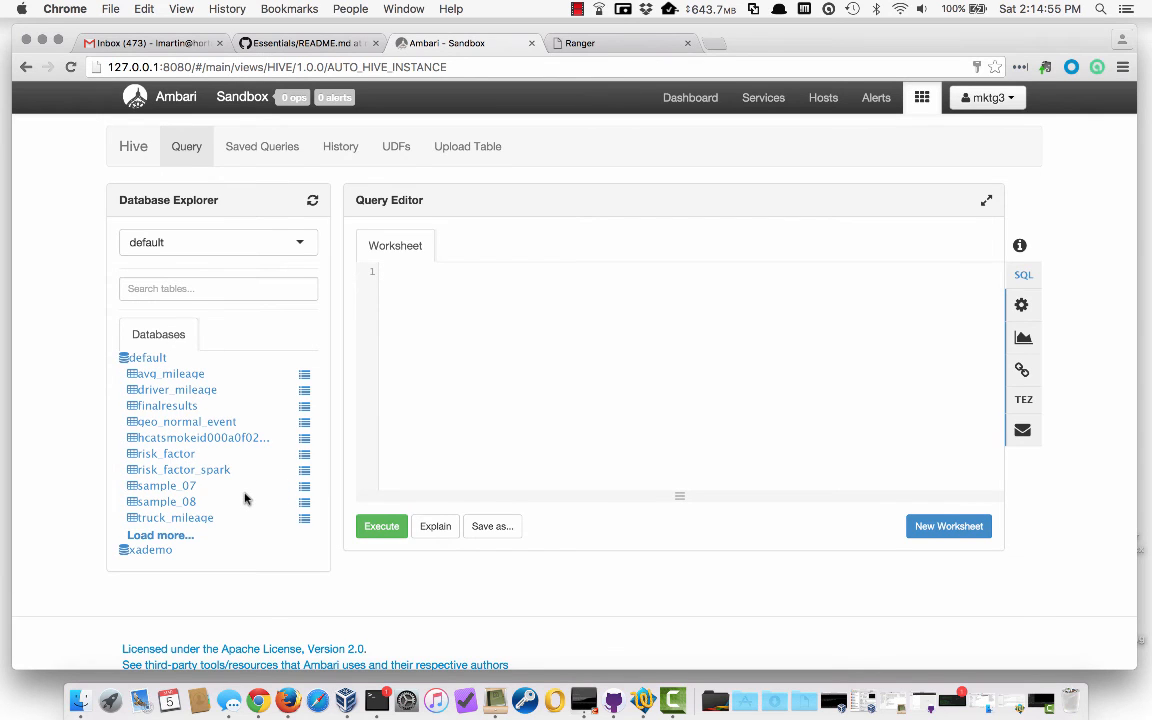
pyautogui.scroll(-1, 220, 510)
pyautogui.click(157, 533)
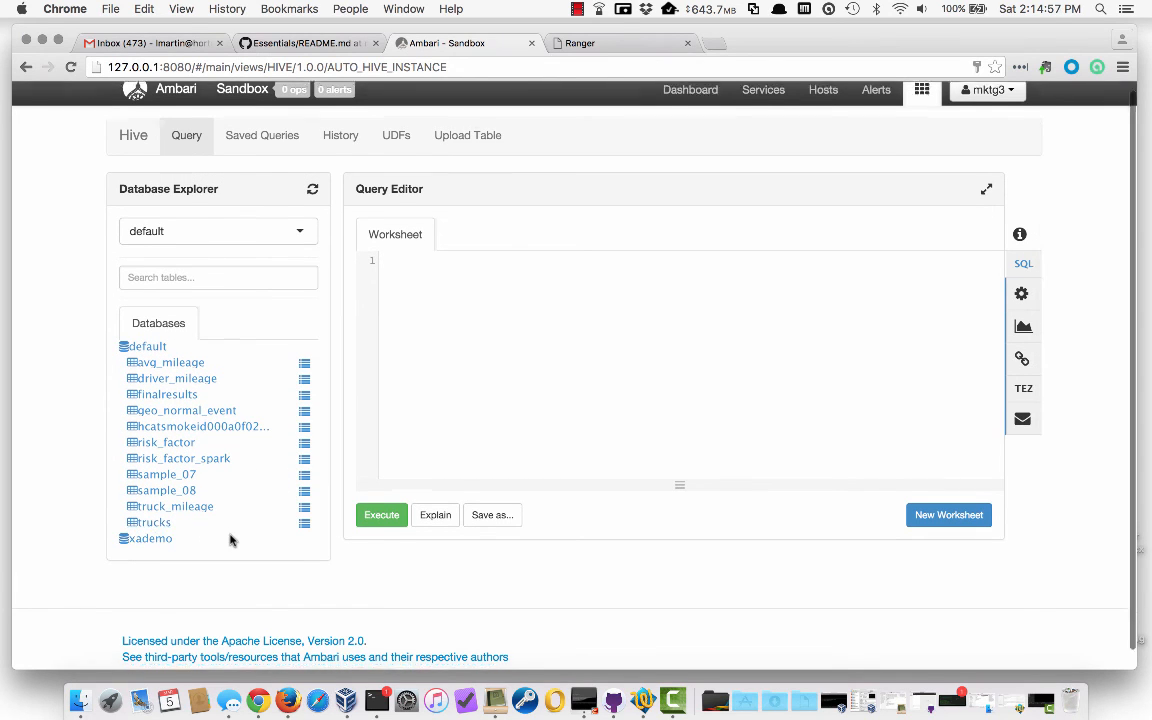
pyautogui.scroll(-1, 231, 538)
pyautogui.scroll(-1, 238, 484)
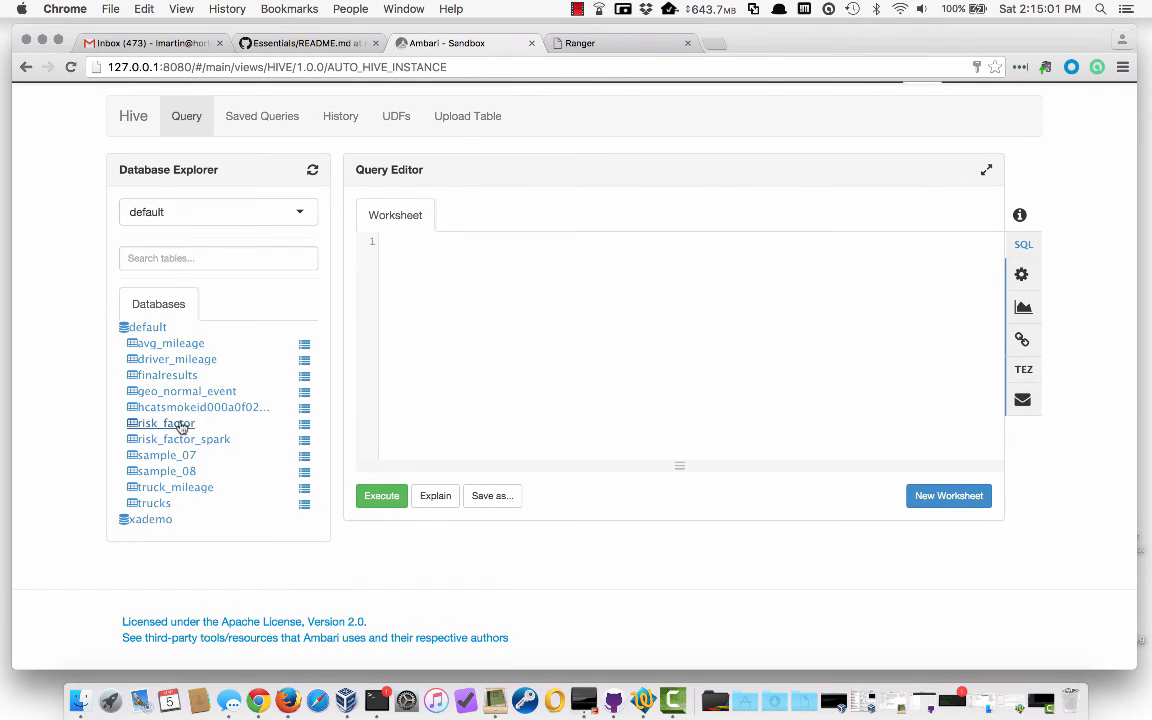
pyautogui.click(305, 429)
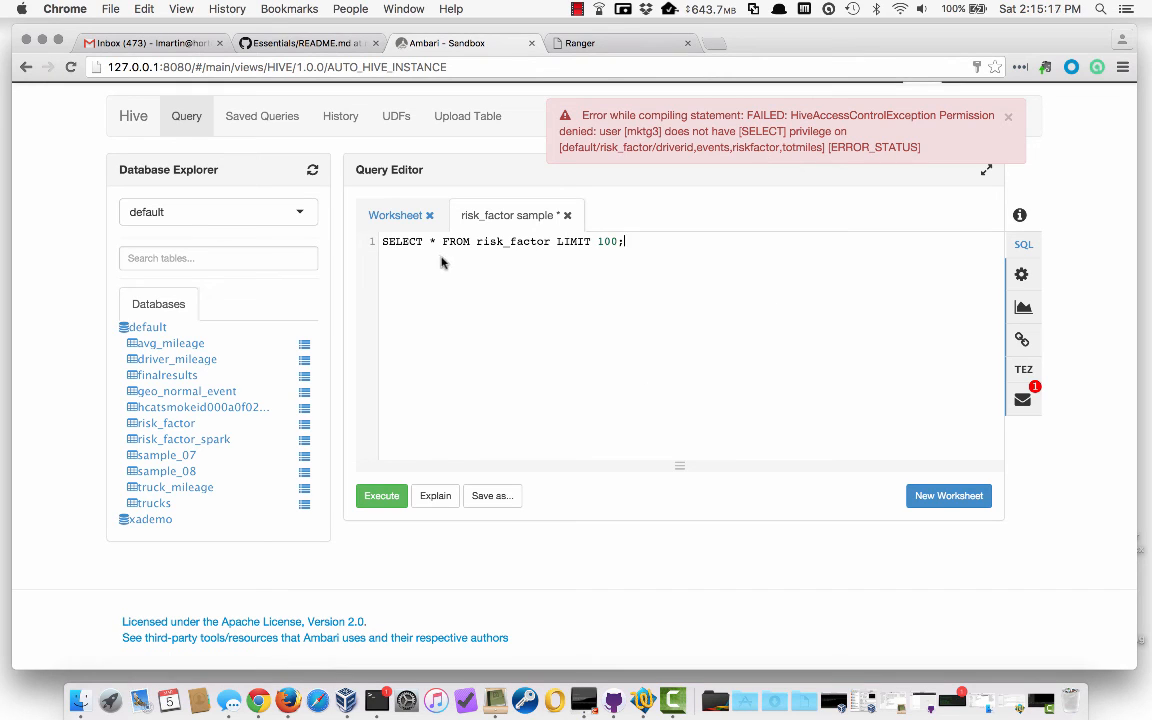
# Replace * with driverid, riskfactor in the risk_factor LIMIT 100 query and execute it
pyautogui.click(170, 424)
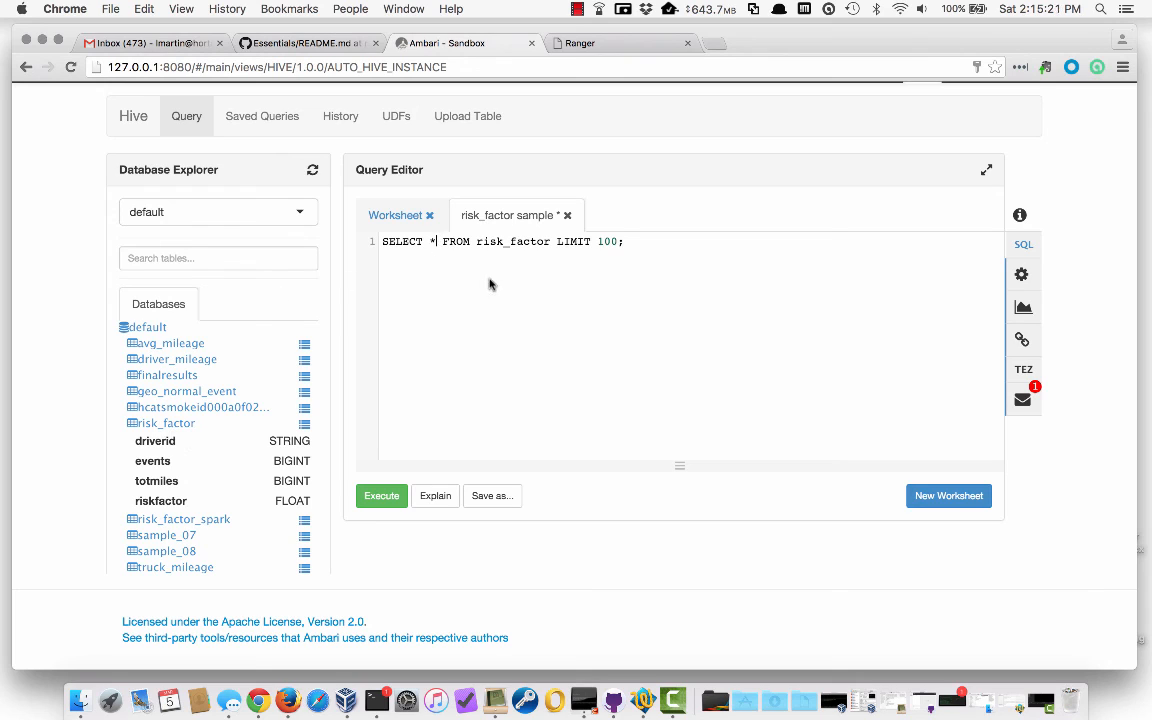
pyautogui.press('BackSpace')
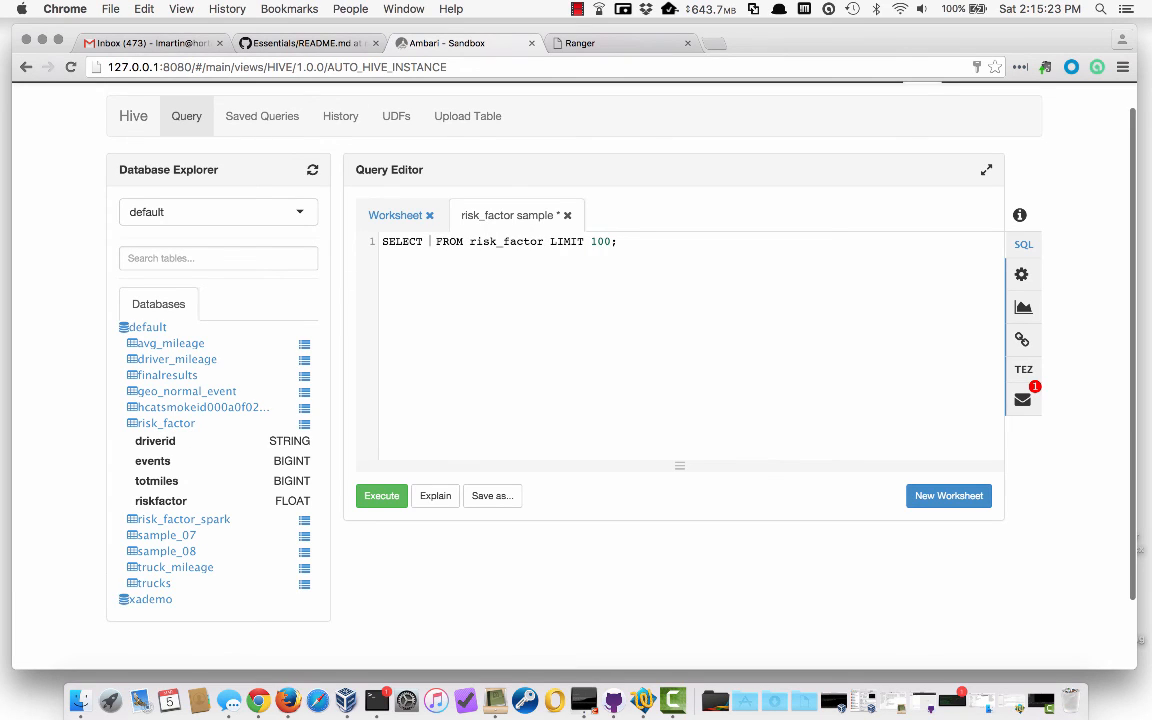
pyautogui.write('drive')
pyautogui.write('rid')
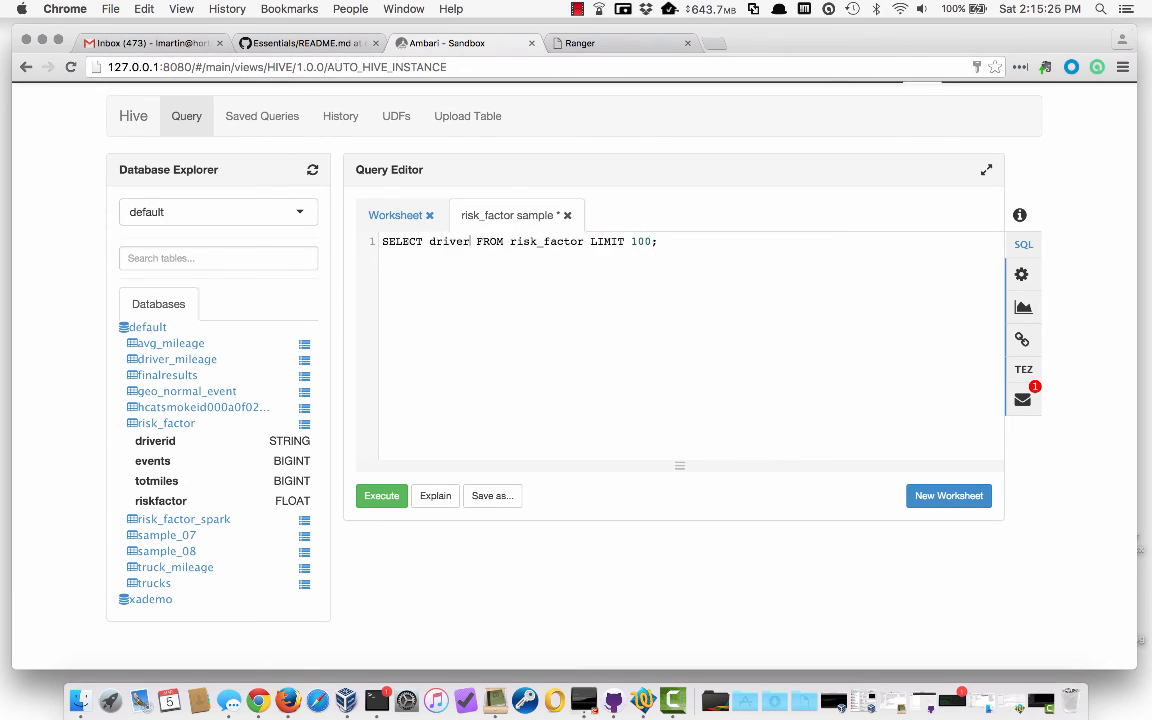
pyautogui.write(', riskfacto')
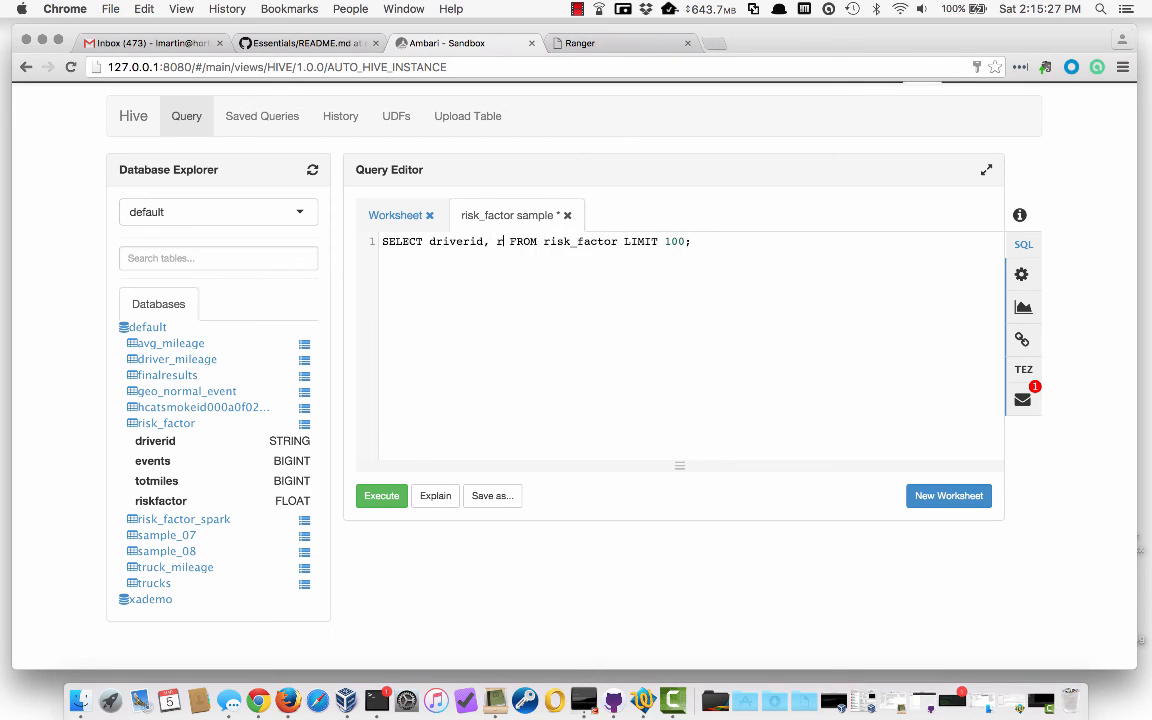
pyautogui.write('r')
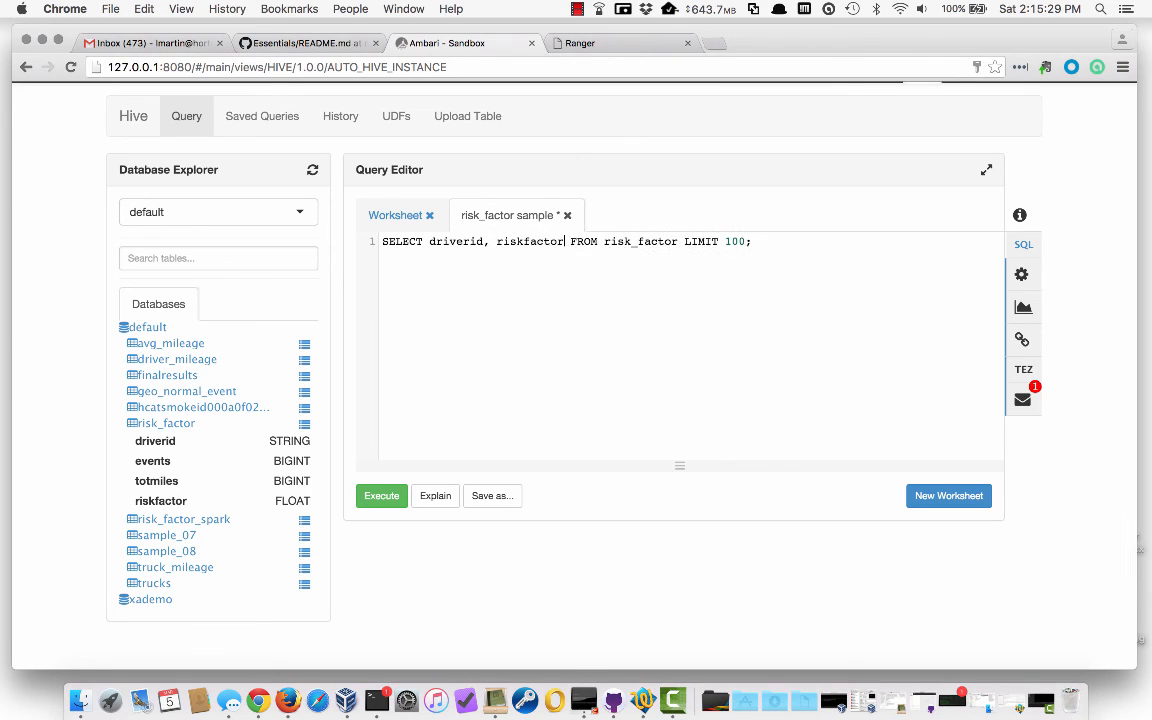
pyautogui.click(380, 497)
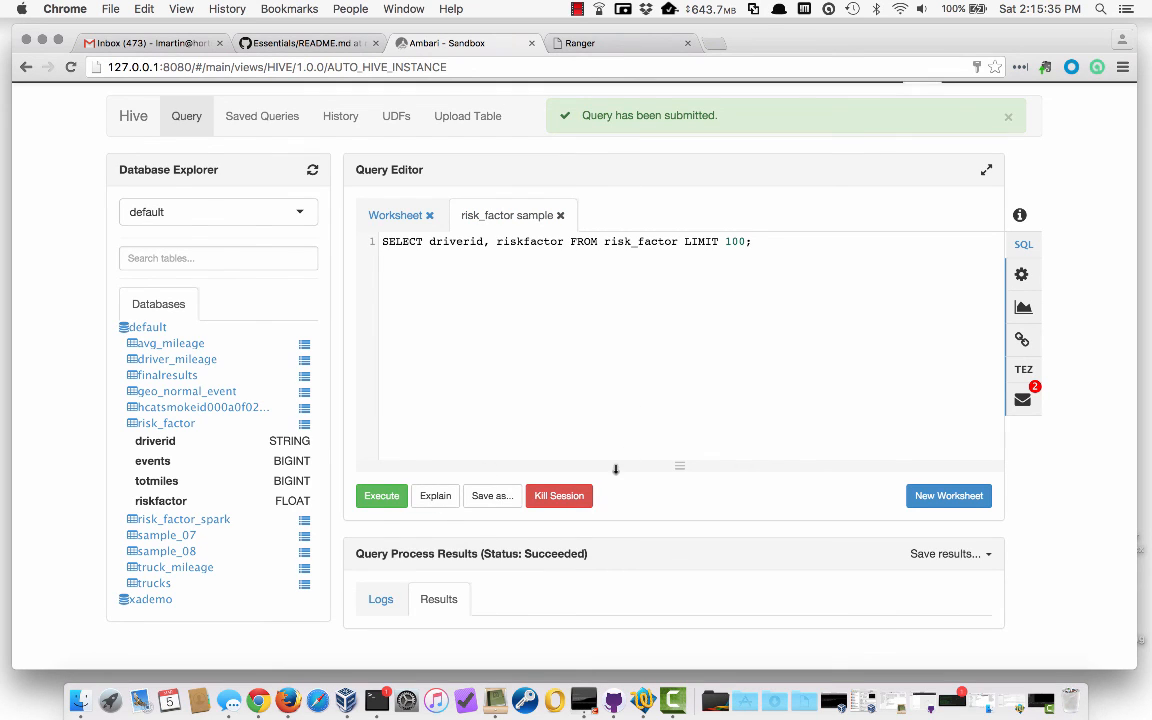
# Scroll through the returned driverid and riskfactor rows, then open the user account menu
pyautogui.scroll(-5, 685, 363)
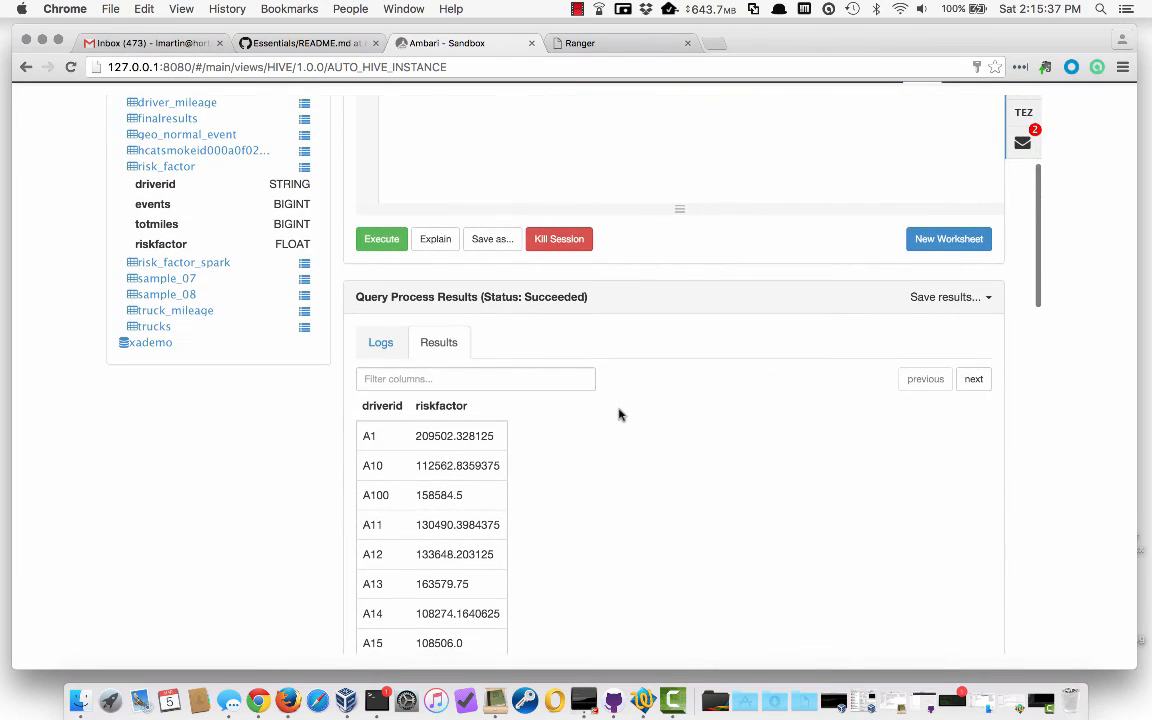
pyautogui.scroll(1, 619, 414)
pyautogui.scroll(3, 619, 414)
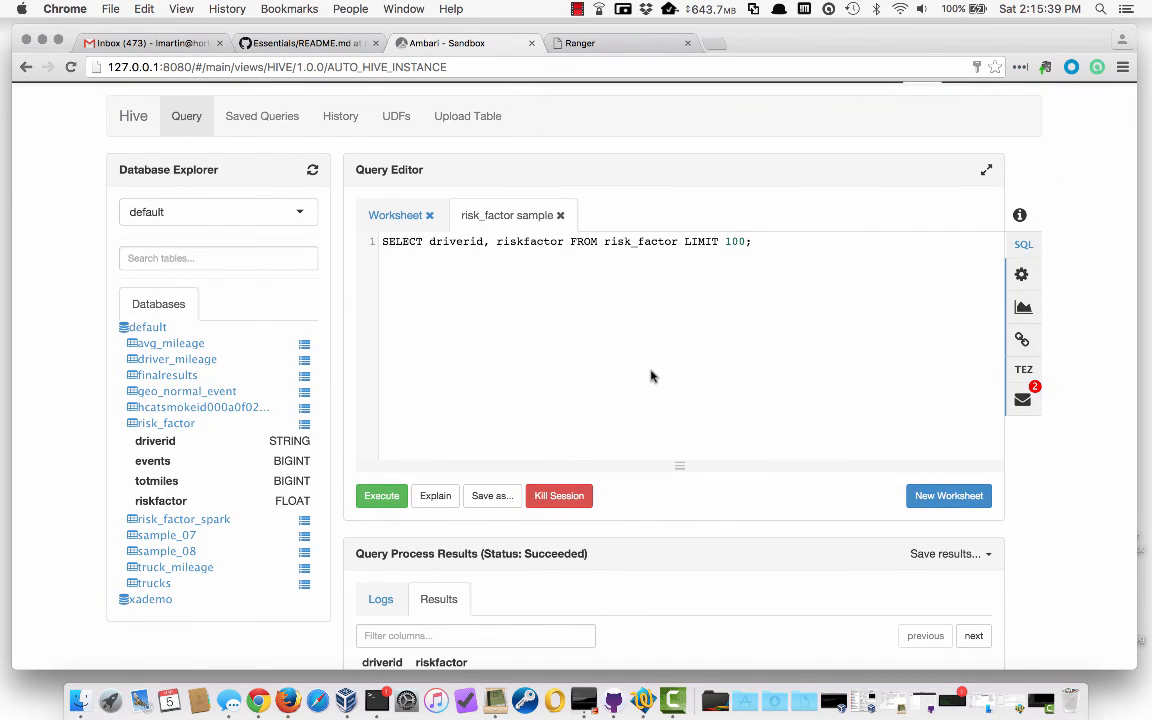
pyautogui.scroll(-1, 631, 435)
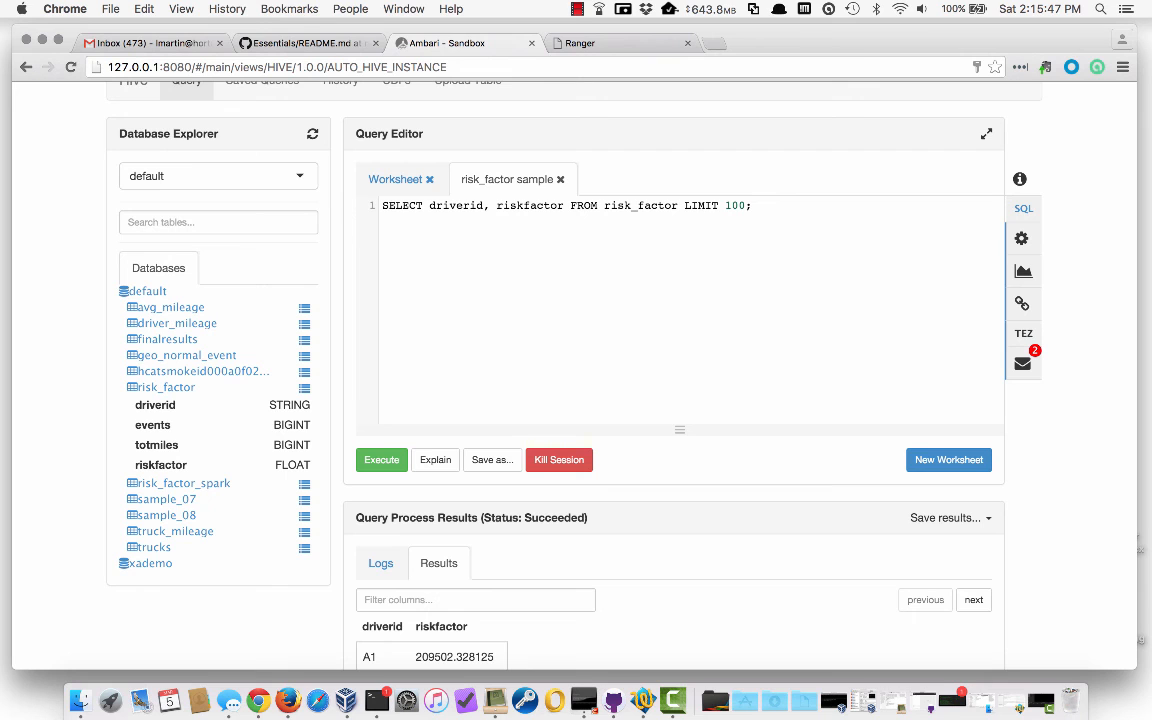
pyautogui.scroll(-7, 664, 385)
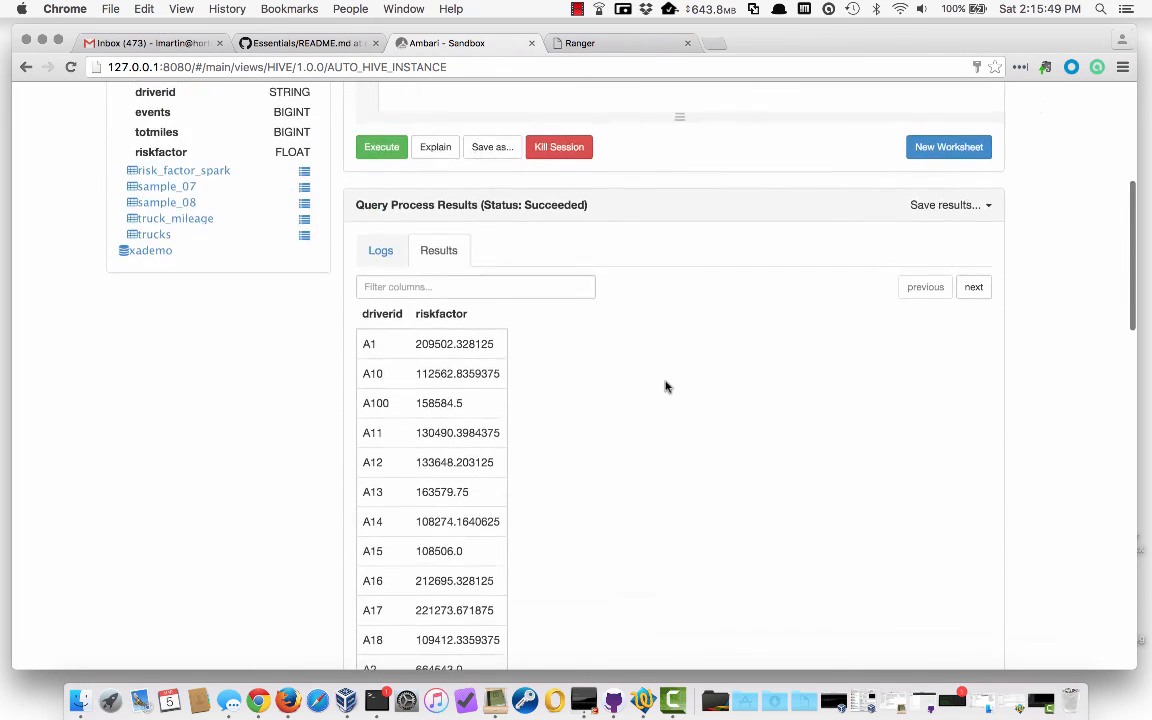
pyautogui.scroll(7, 666, 386)
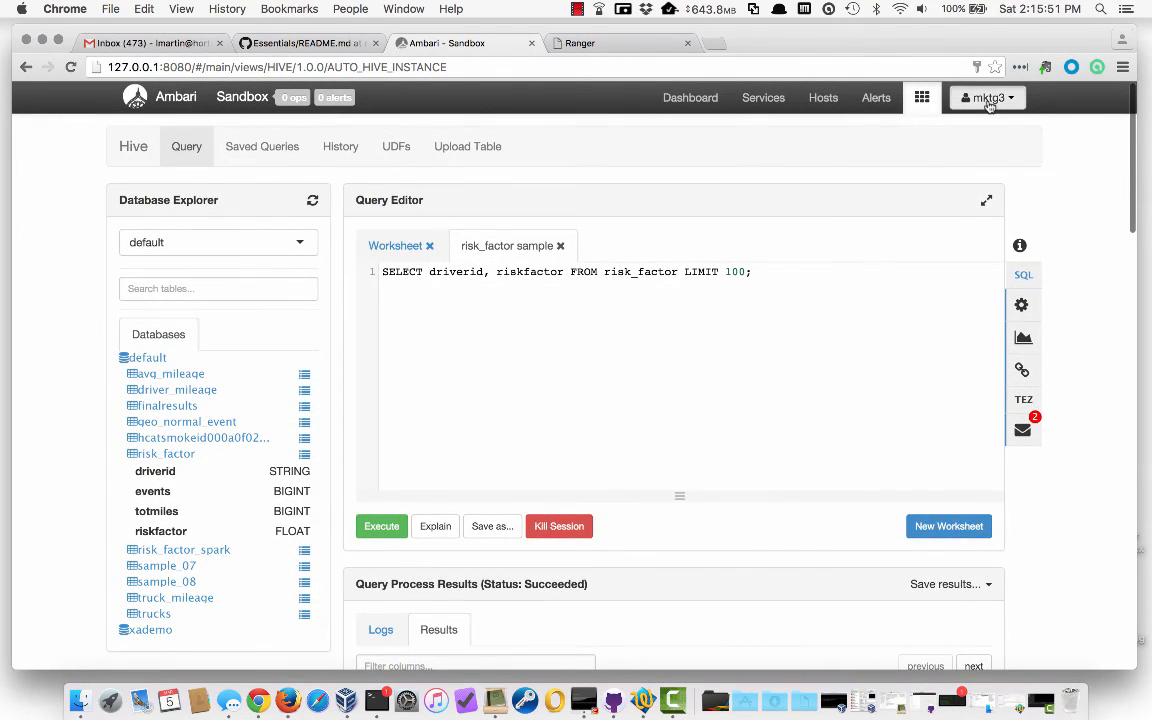
pyautogui.click(988, 97)
# Sign out of Ambari, then disable Sandbox_hive policy 21, Default Mktg Access to Trucking, and save
pyautogui.click(977, 154)
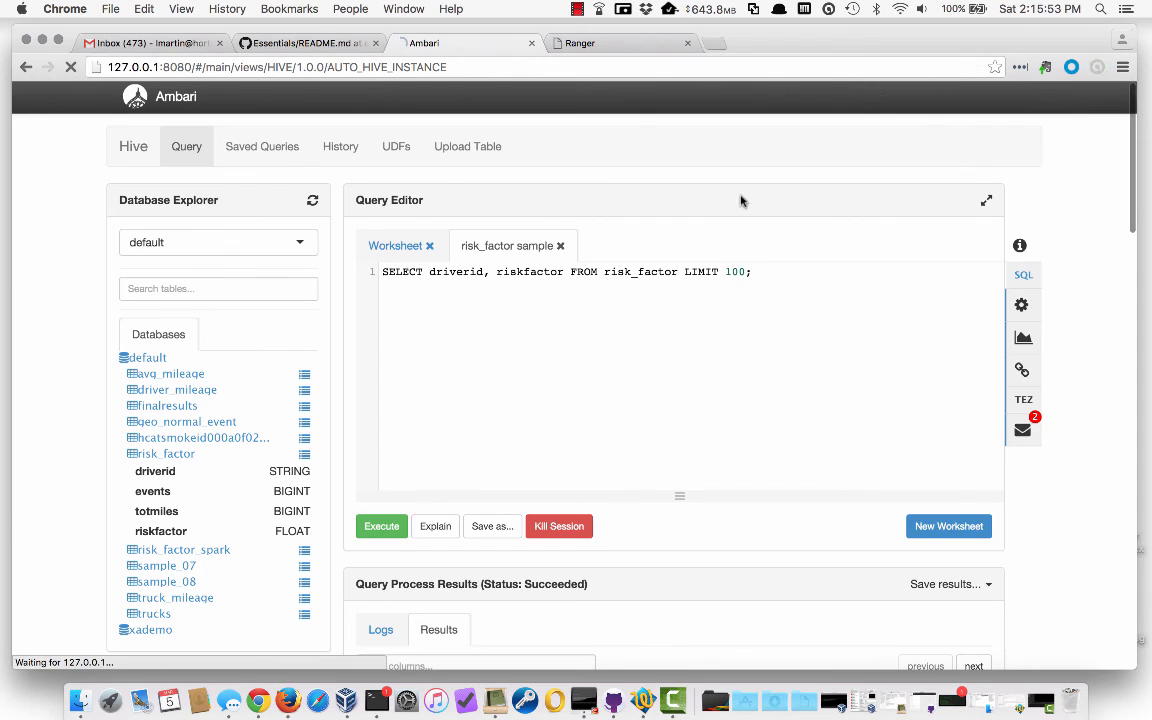
pyautogui.click(619, 46)
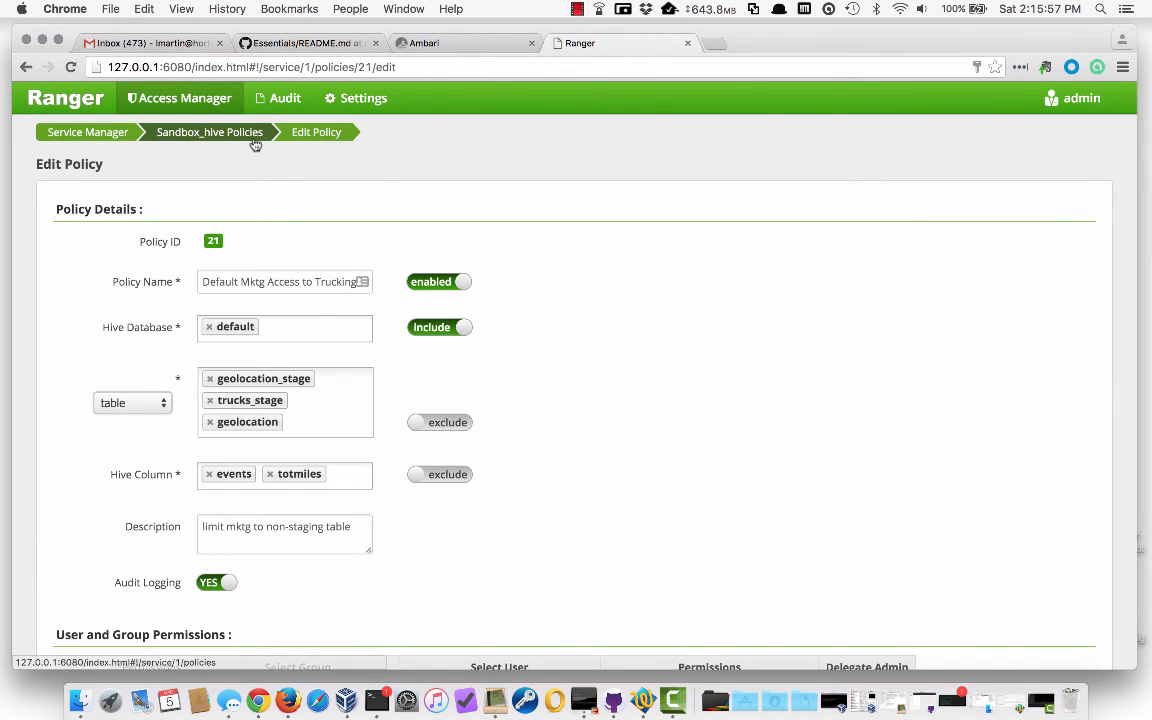
pyautogui.click(155, 103)
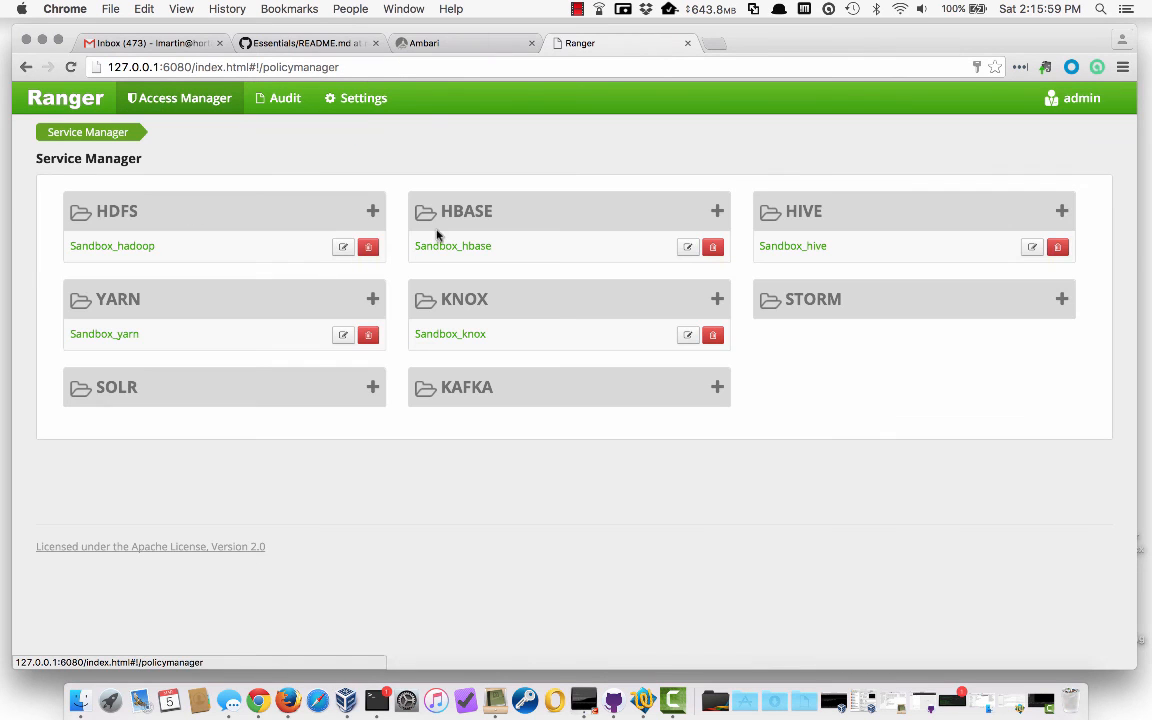
pyautogui.click(784, 249)
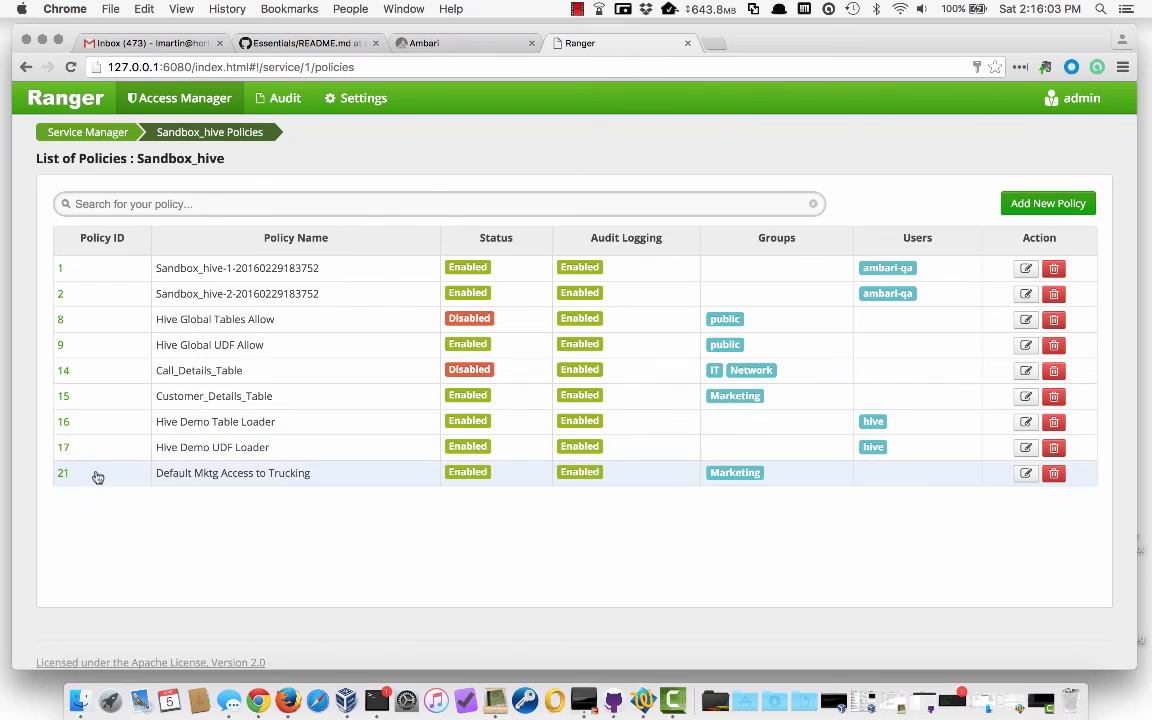
pyautogui.click(62, 473)
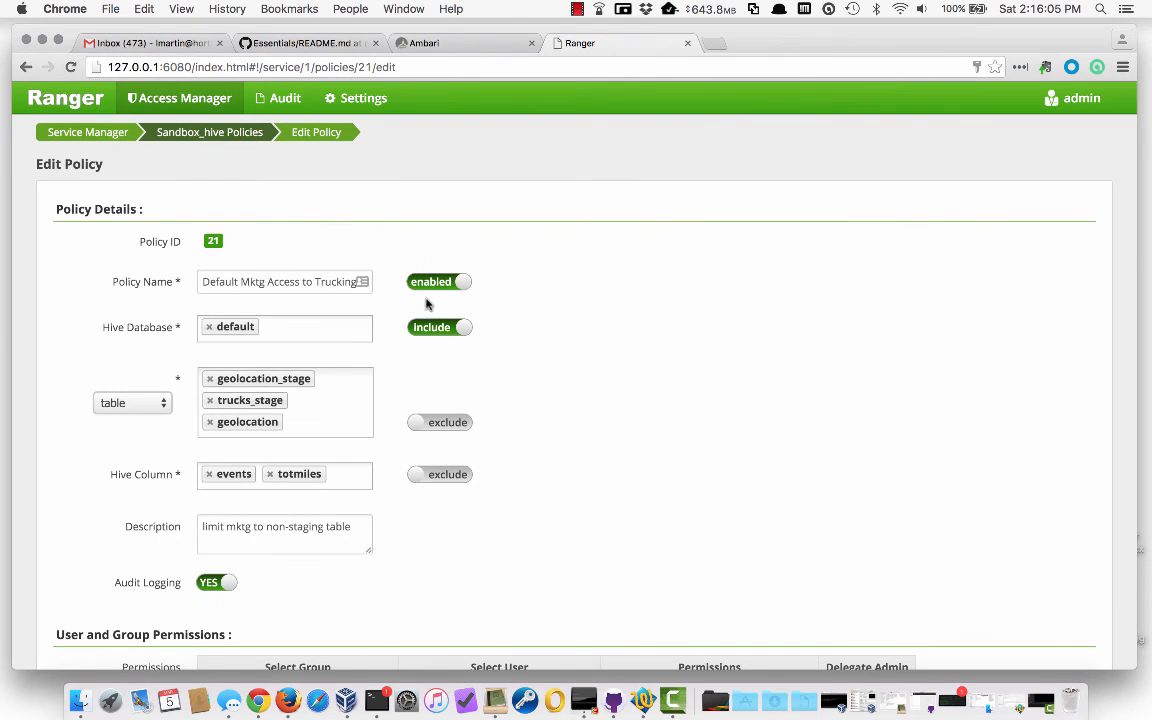
pyautogui.click(427, 289)
pyautogui.scroll(-5, 566, 314)
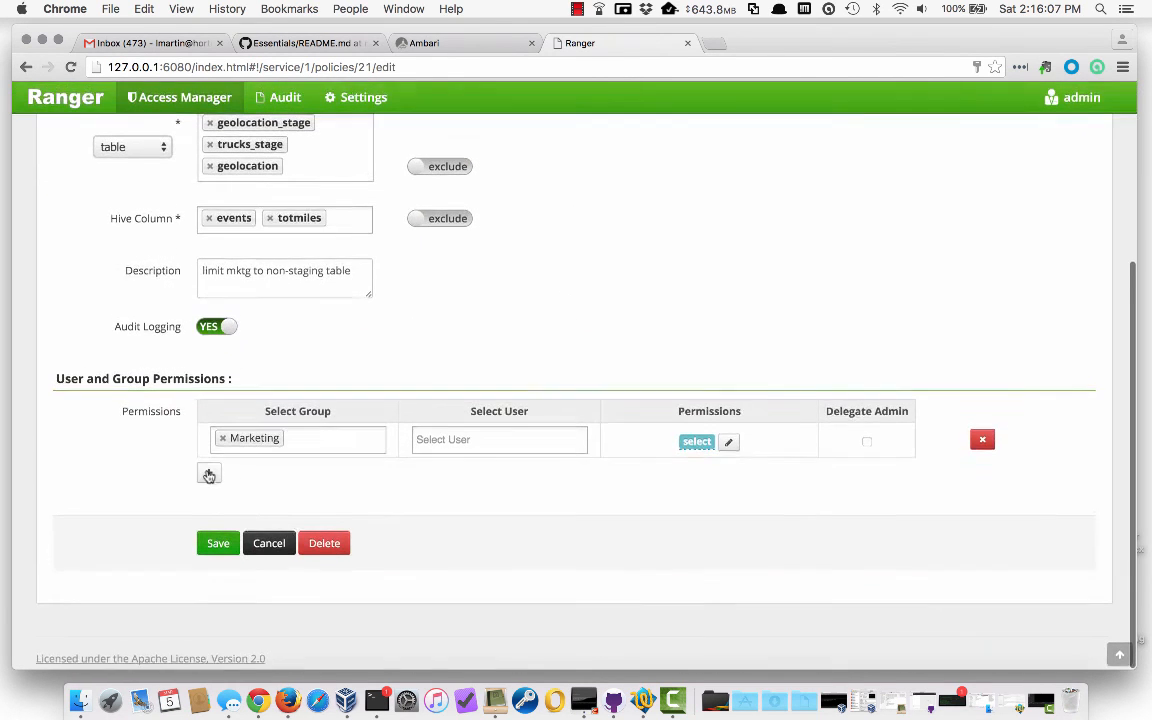
pyautogui.click(217, 544)
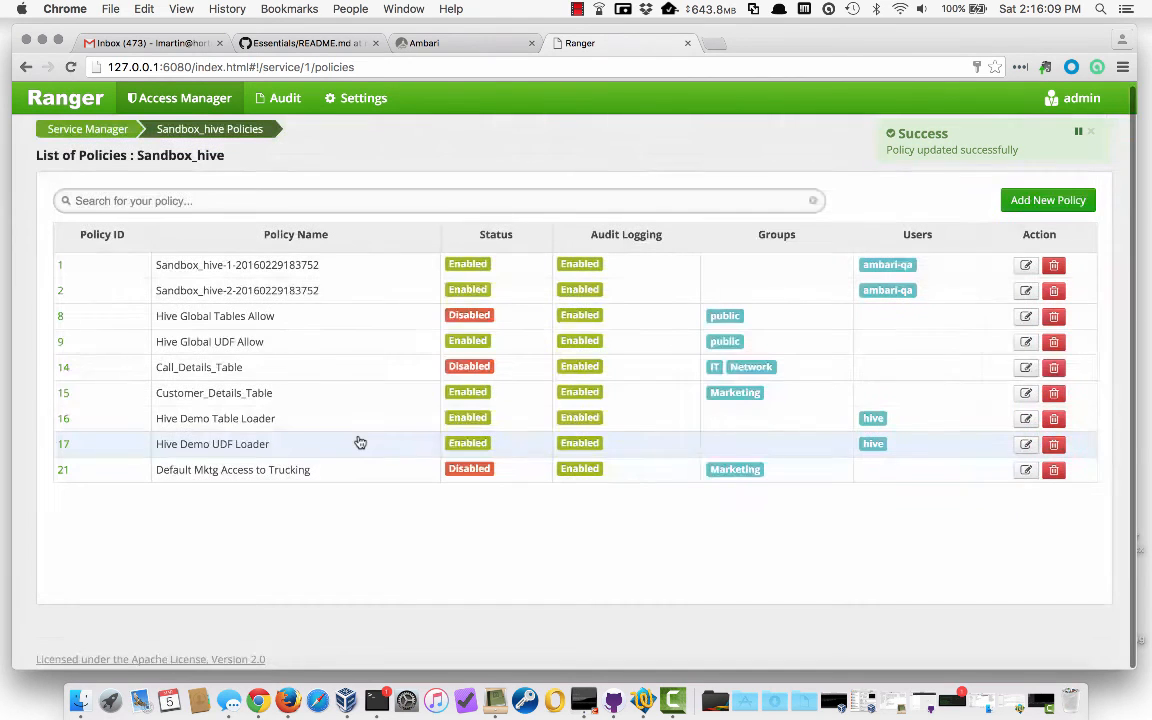
# Switch policy 8, Hive Global Tables Allow, back to enabled and save it
pyautogui.click(61, 319)
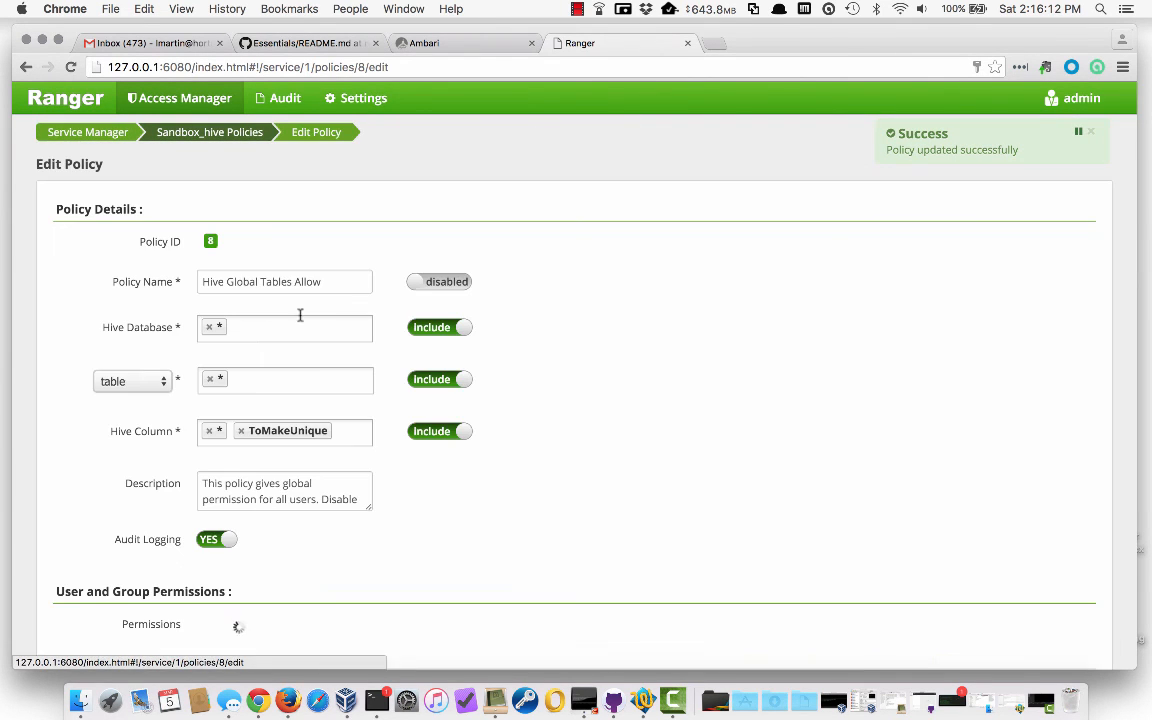
pyautogui.click(455, 284)
pyautogui.scroll(-5, 561, 319)
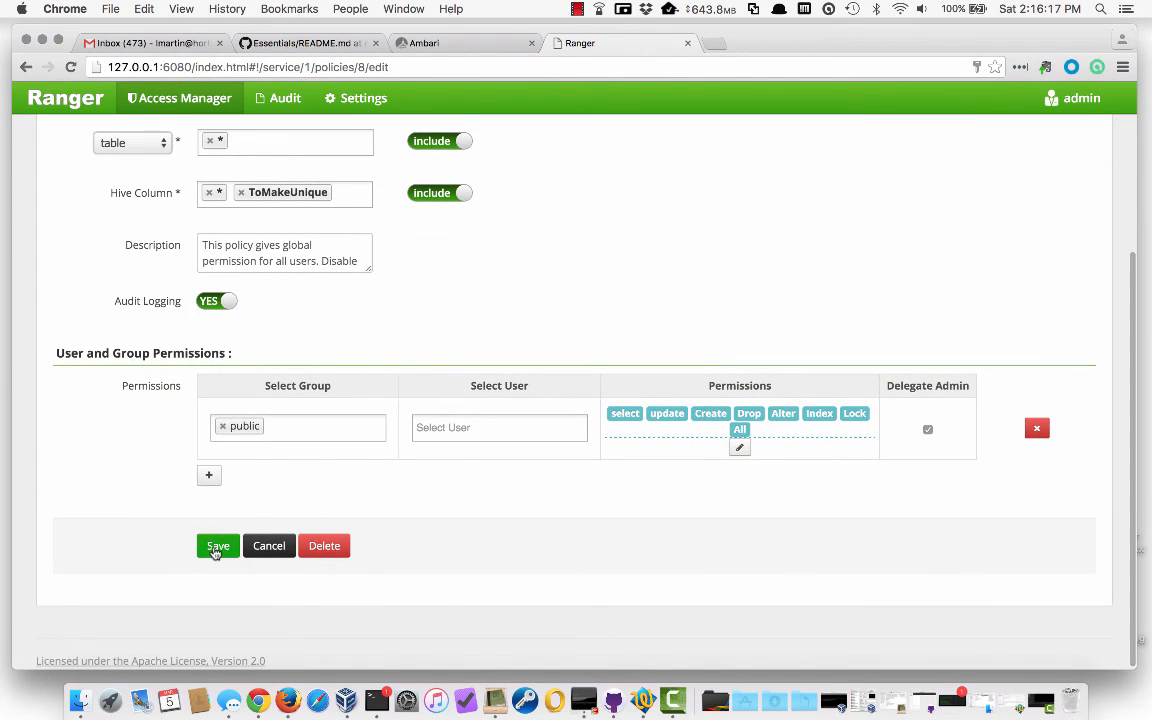
pyautogui.click(217, 547)
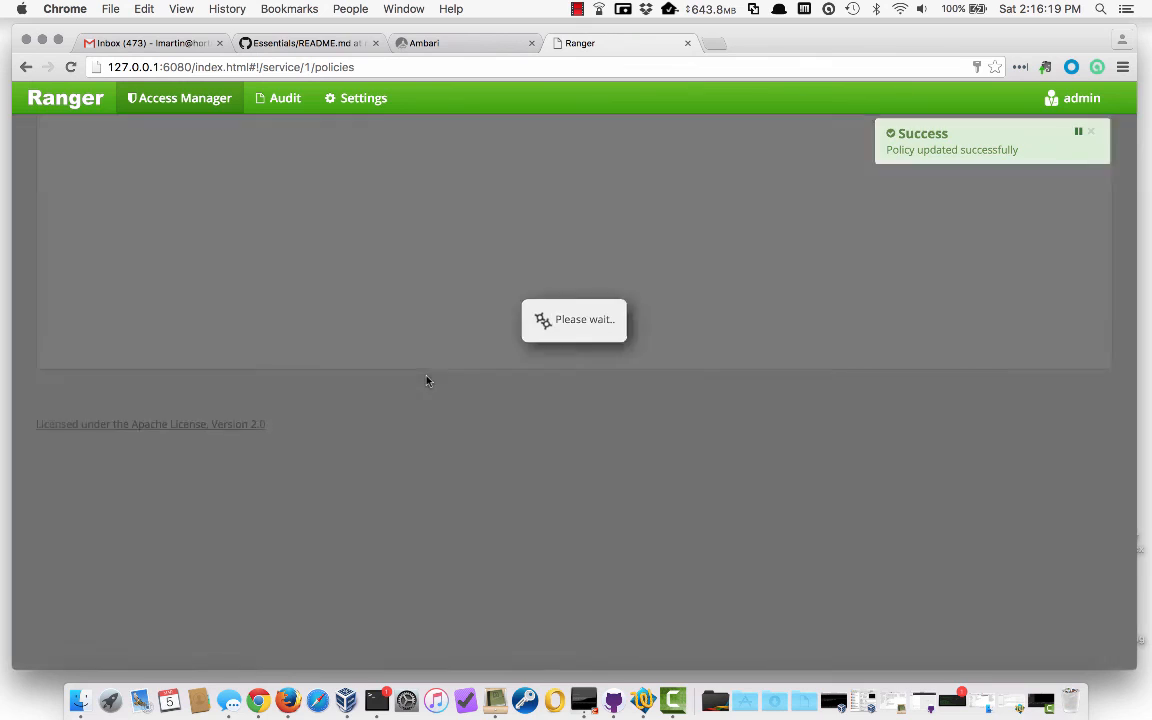